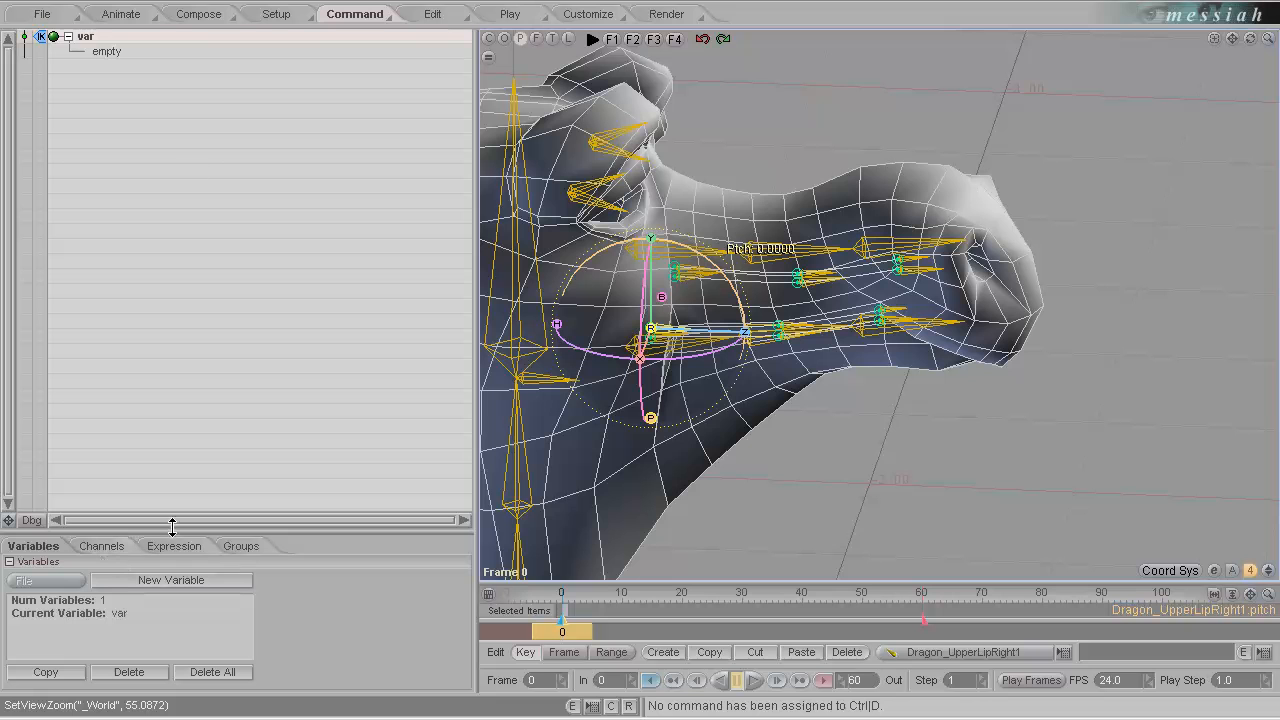
# Rename the variable "var" as Dragon_UpperRightLip1Attach.
pyautogui.click(108, 37)
pyautogui.write('Dr')
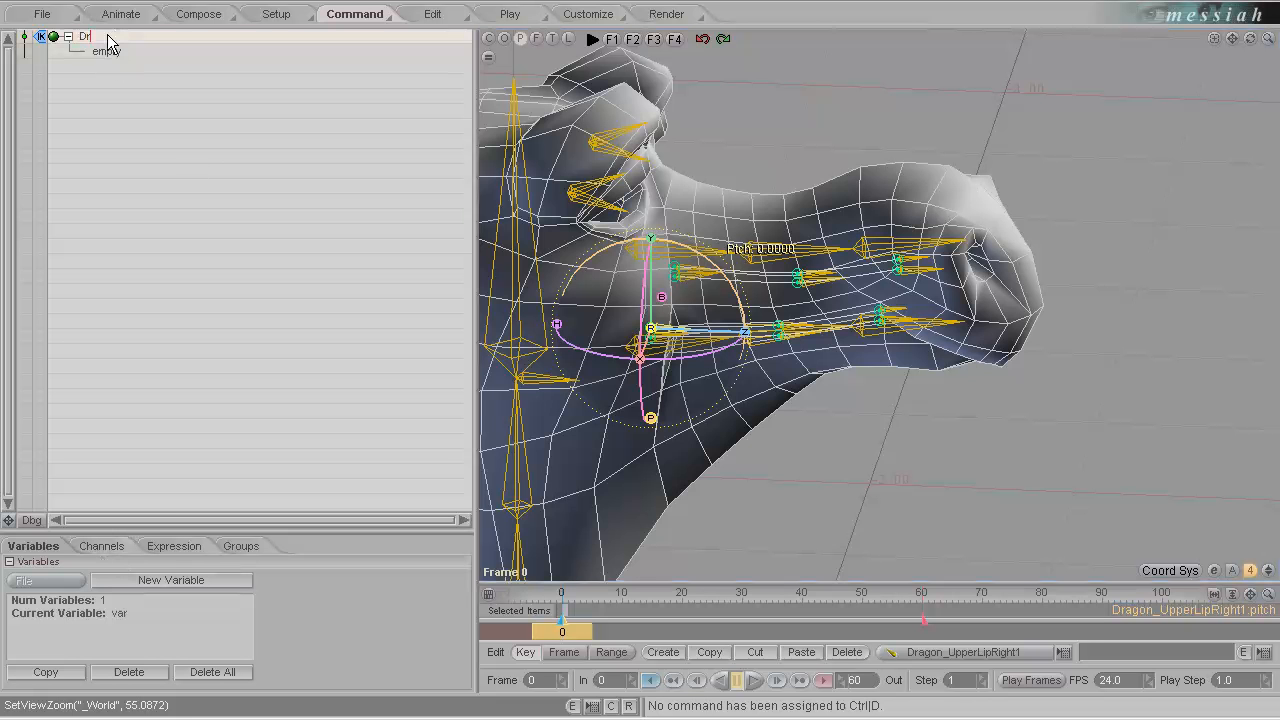
pyautogui.write('agon_UpperRightLip1Attach')
pyautogui.press('Return')
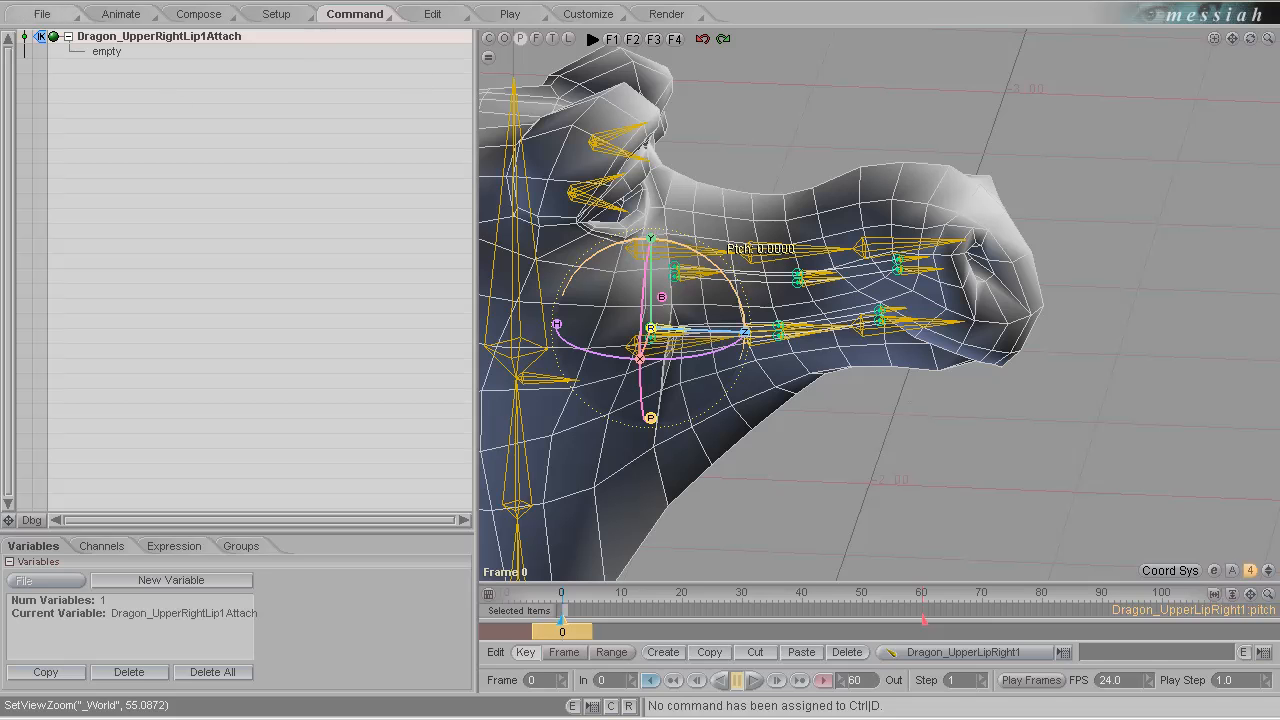
# Open the variable's expression settings, choose the CycleBranchMorphAddFrame function and enlarge the area showing its arguments.
pyautogui.click(181, 545)
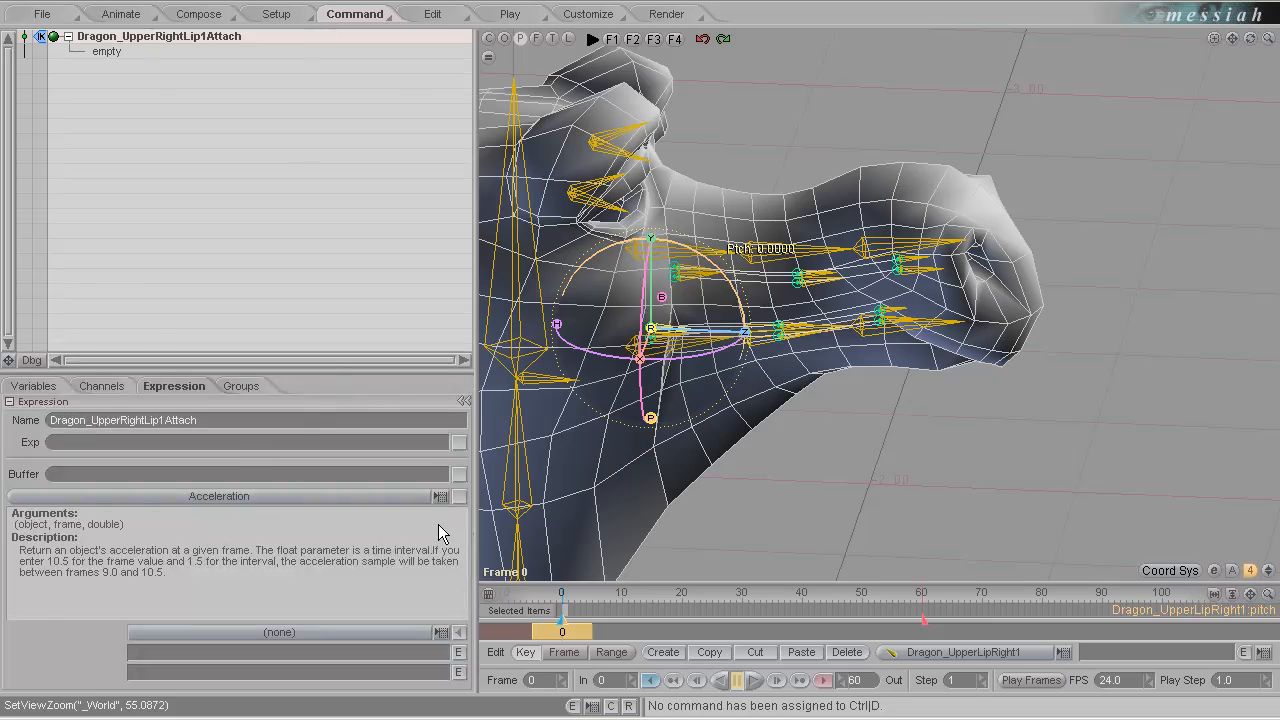
pyautogui.click(441, 496)
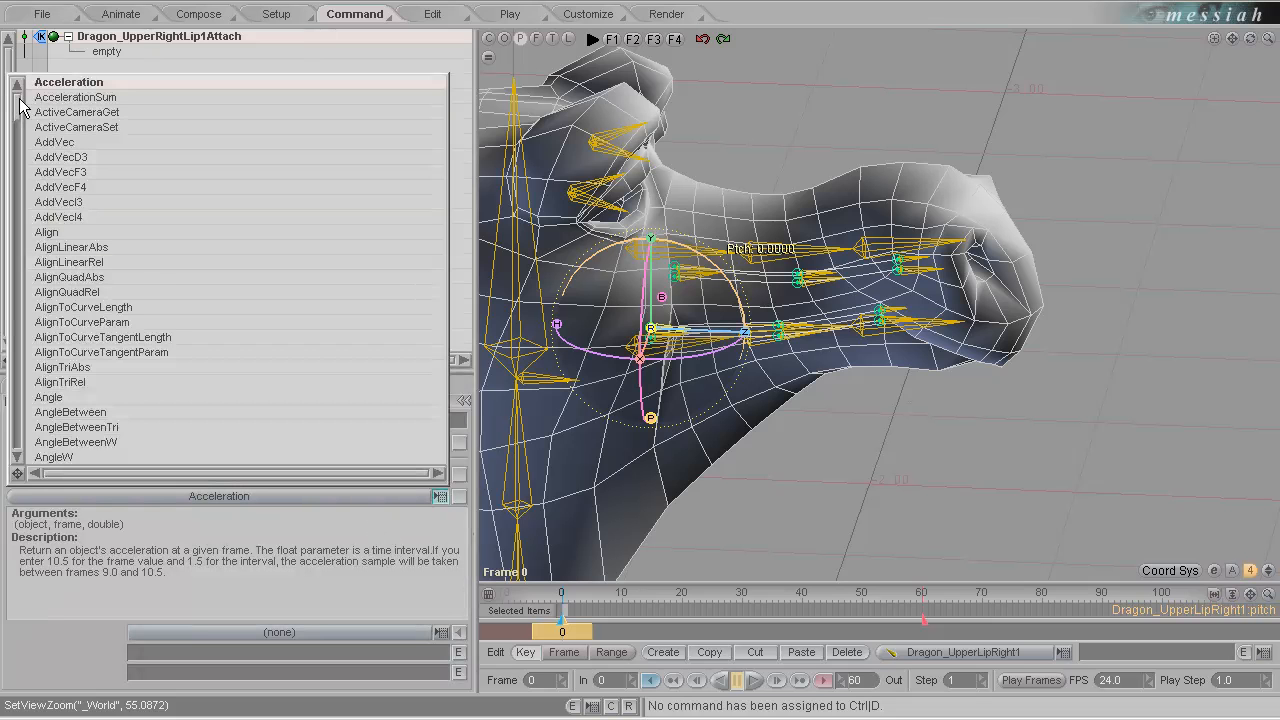
pyautogui.moveTo(18, 103); pyautogui.dragTo(17, 138)
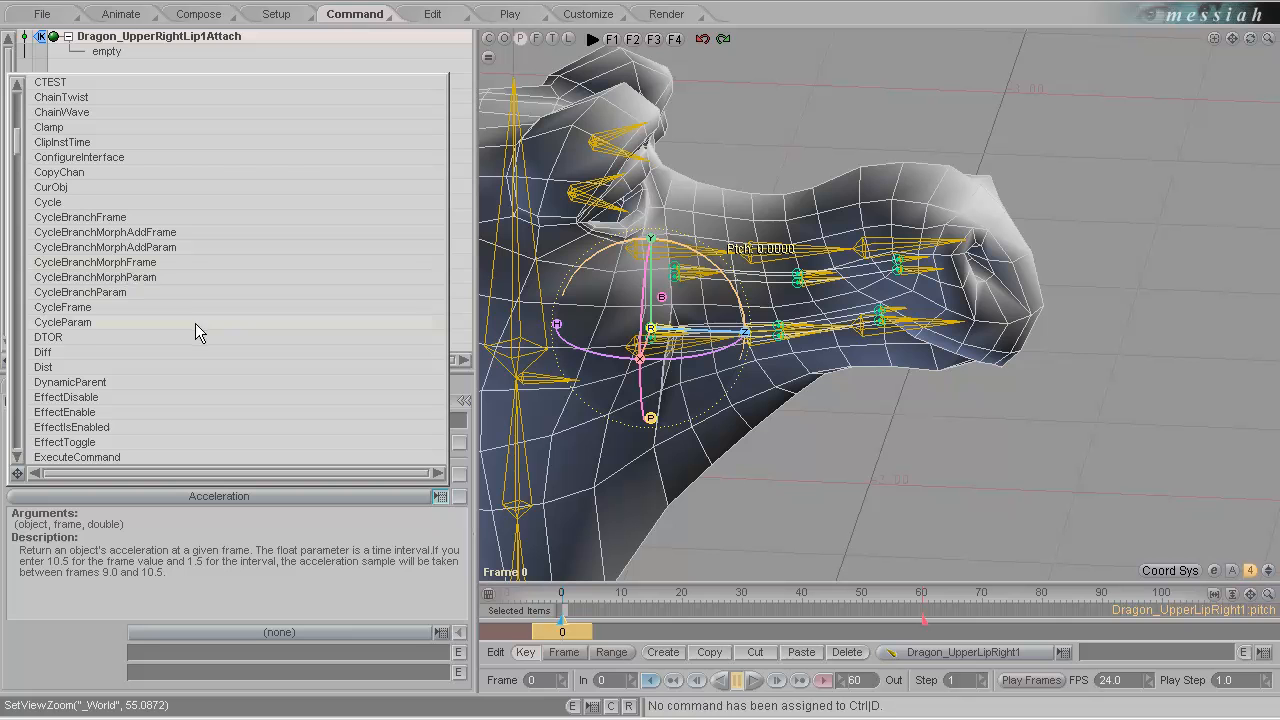
pyautogui.click(151, 234)
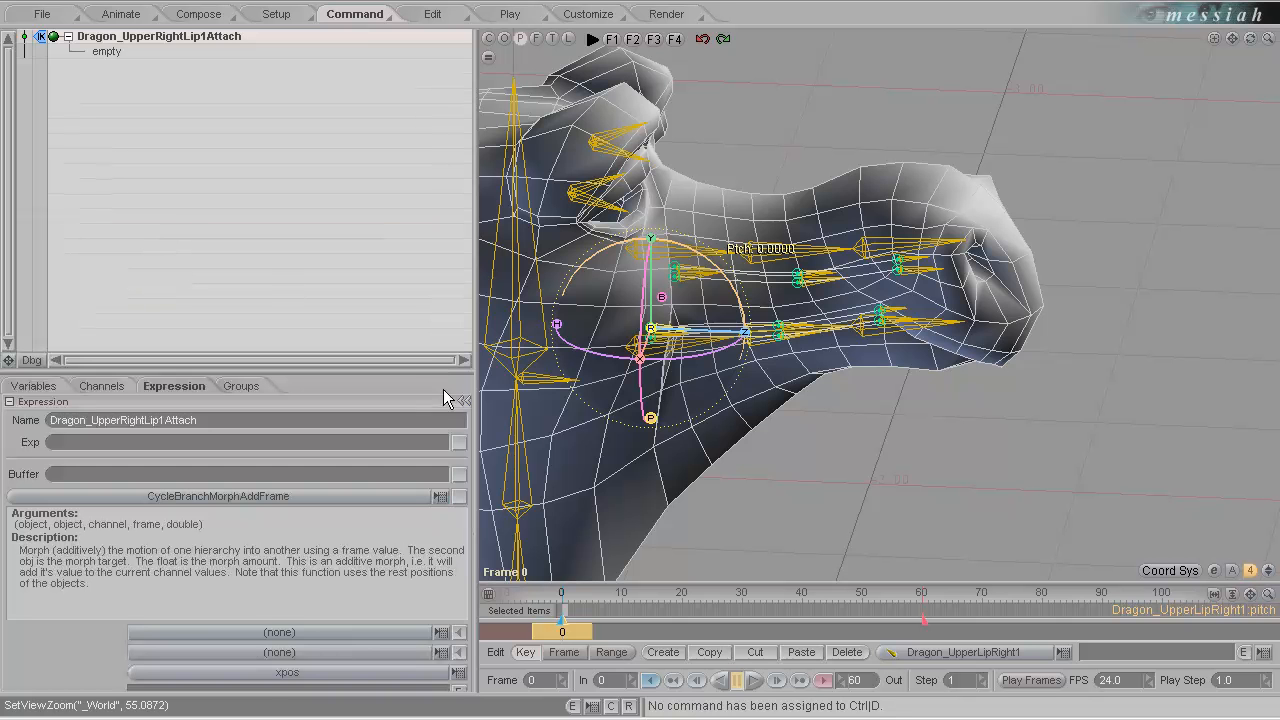
pyautogui.moveTo(433, 374); pyautogui.dragTo(434, 320)
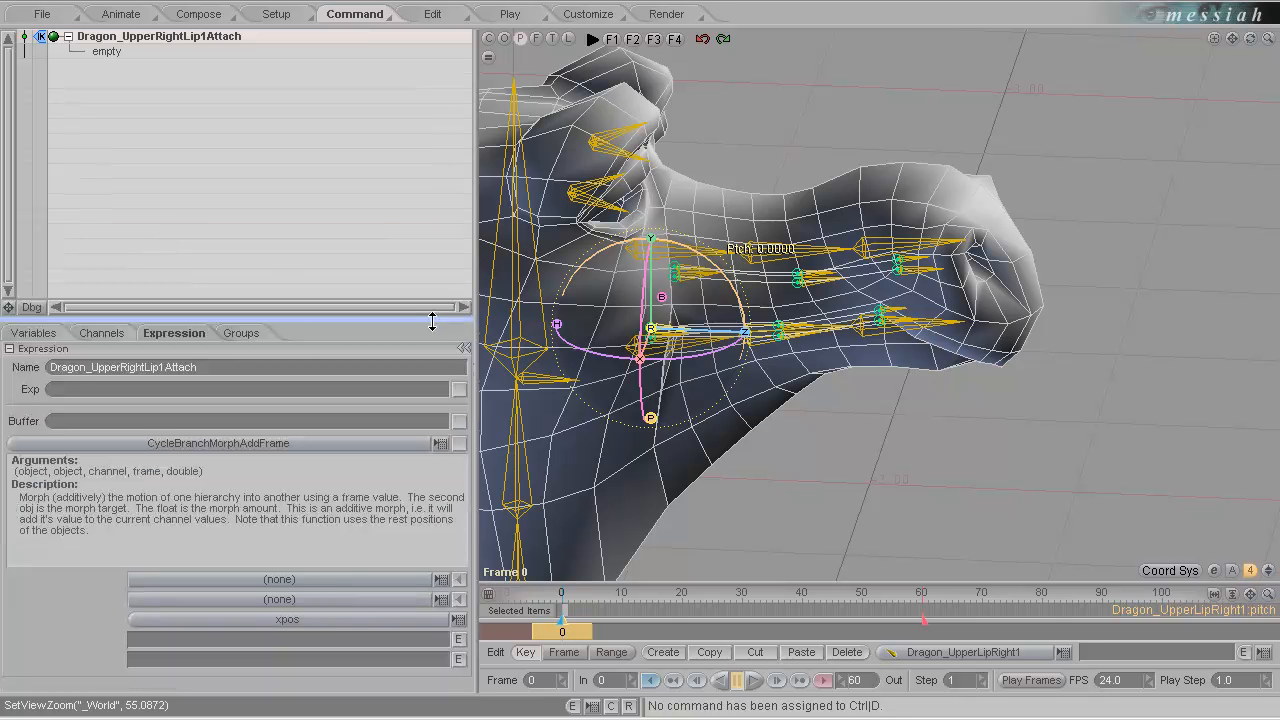
pyautogui.moveTo(437, 272); pyautogui.dragTo(437, 272)
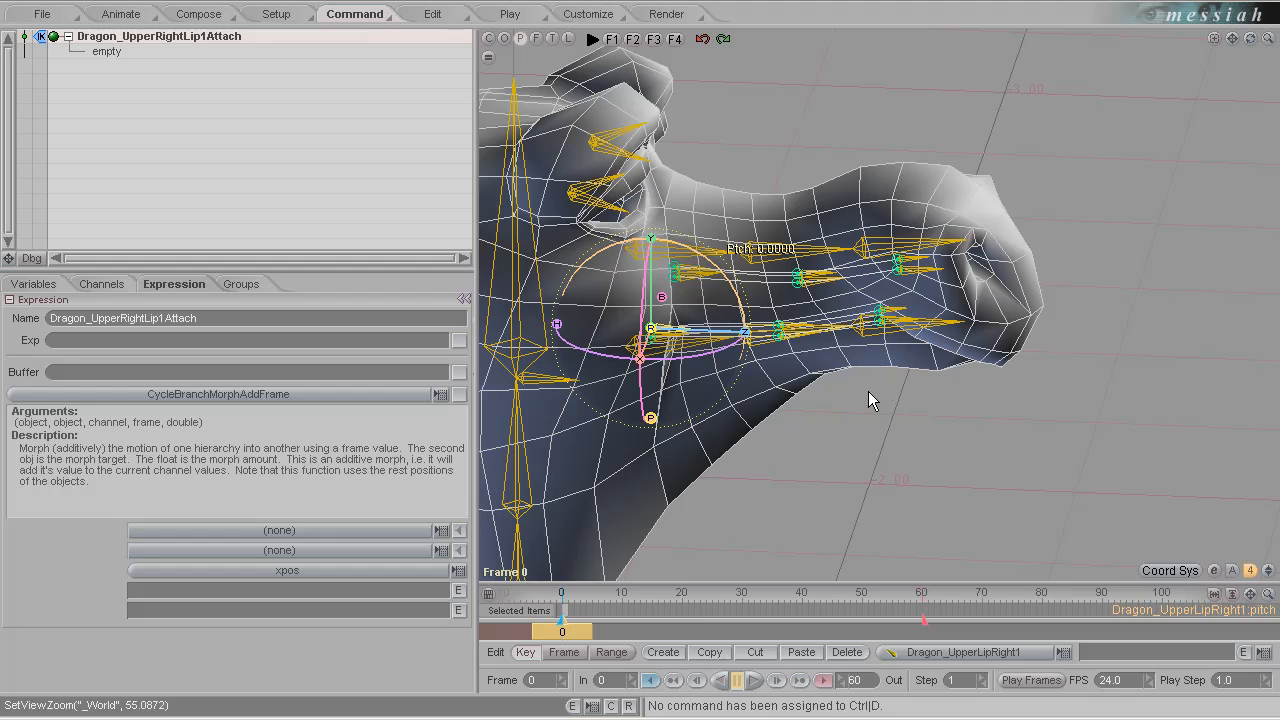
# Rotate the Dragon_Head bone to a pitch of about -63.25.
pyautogui.moveTo(800, 445); pyautogui.dragTo(655, 370, button='middle')
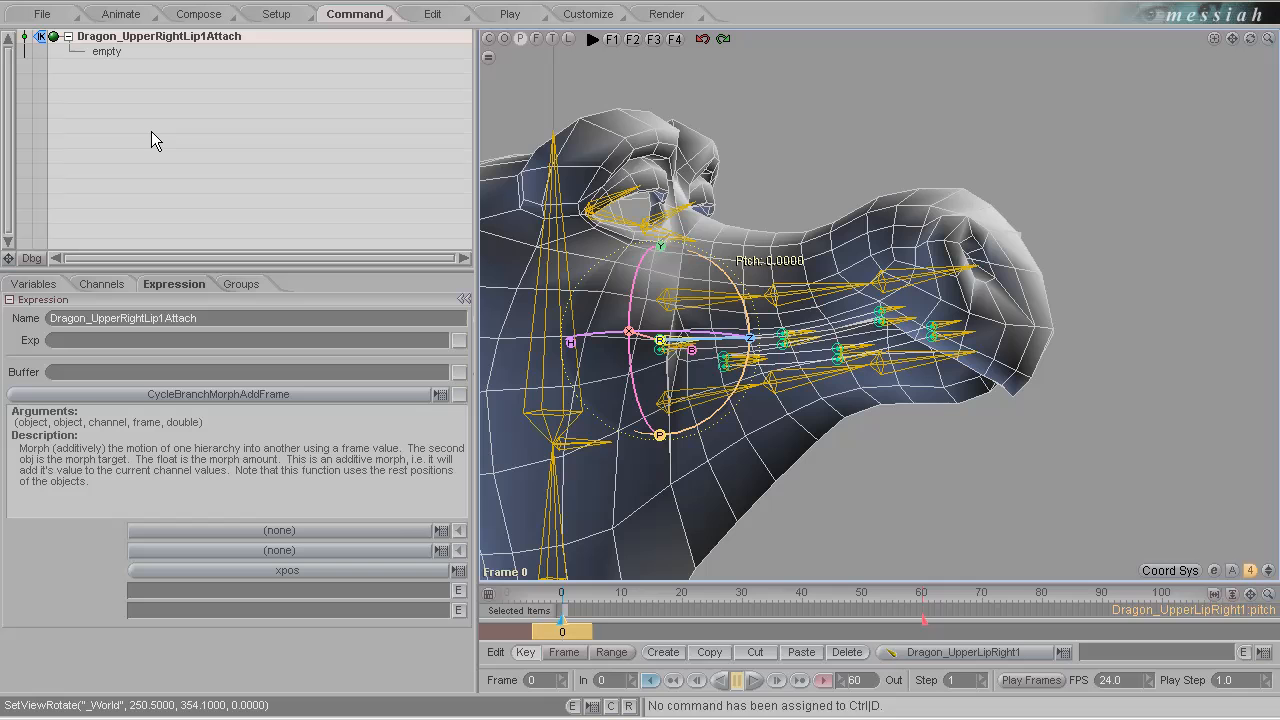
pyautogui.keyDown('alt'); pyautogui.moveTo(988, 403); pyautogui.dragTo(645, 469); pyautogui.keyUp('alt')
pyautogui.keyDown('alt'); pyautogui.moveTo(813, 351); pyautogui.dragTo(817, 381); pyautogui.keyUp('alt')
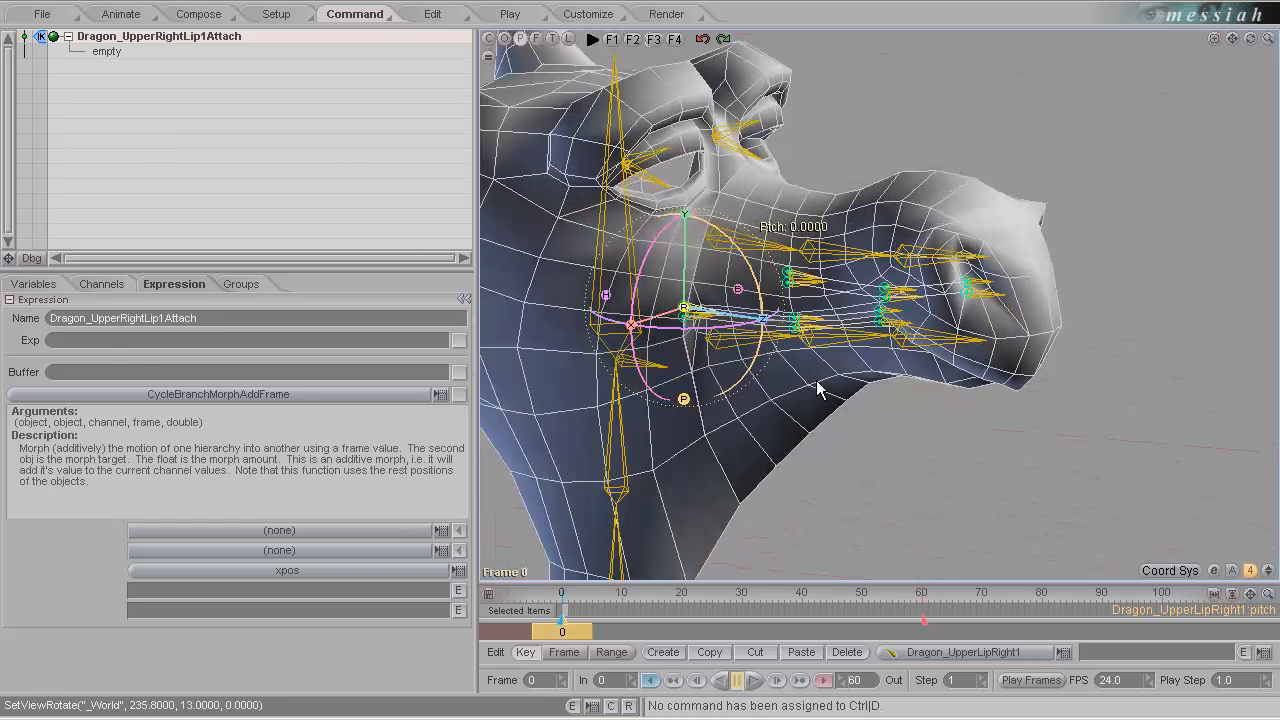
pyautogui.scroll(2, 816, 386)
pyautogui.scroll(-4, 641, 358)
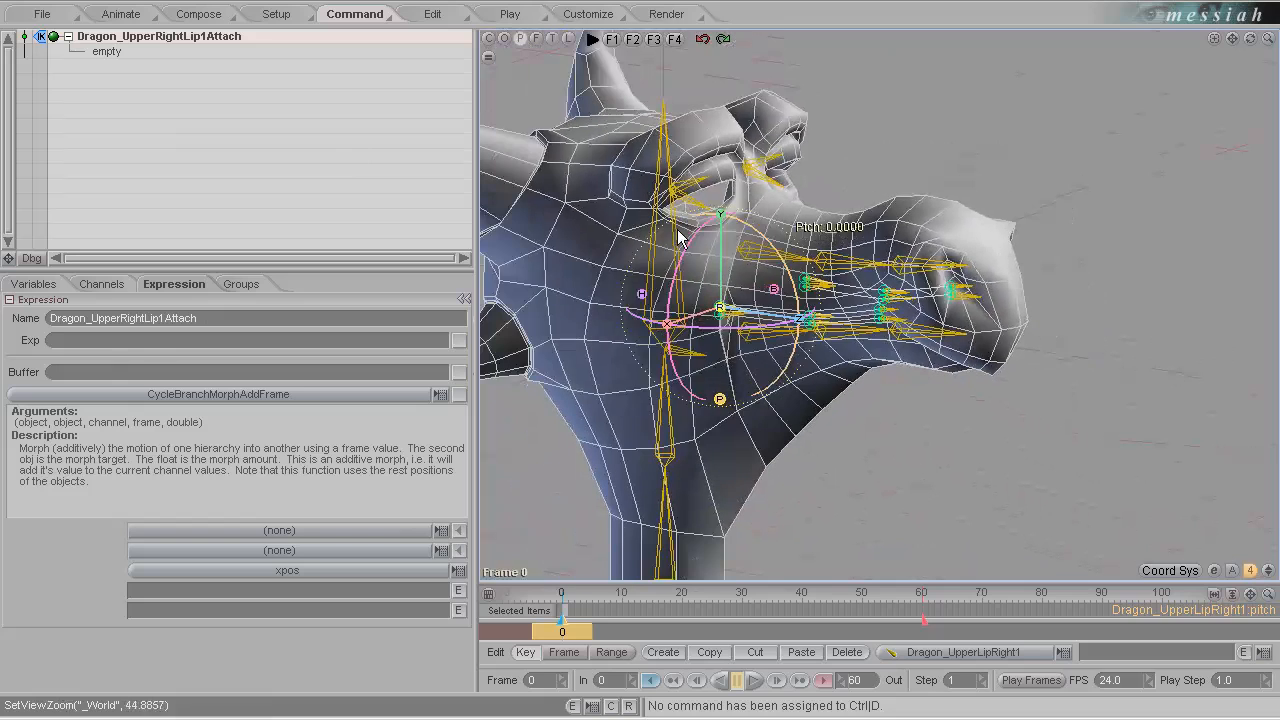
pyautogui.click(678, 238)
pyautogui.moveTo(748, 368); pyautogui.dragTo(642, 369)
# Select the Dragon_Body bone and move it along Z to about -0.22, away from the sneer curves.
pyautogui.scroll(-2, 681, 323)
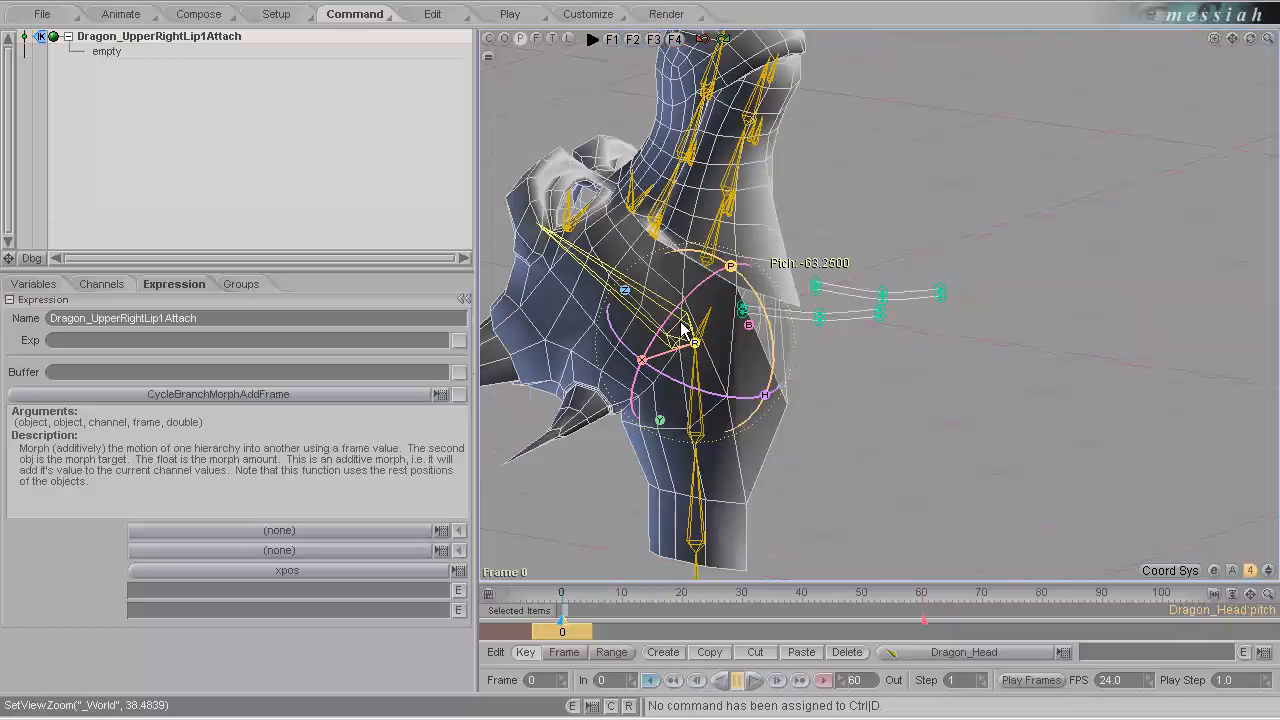
pyautogui.scroll(-2, 681, 323)
pyautogui.click(729, 538)
pyautogui.scroll(-7, 794, 556)
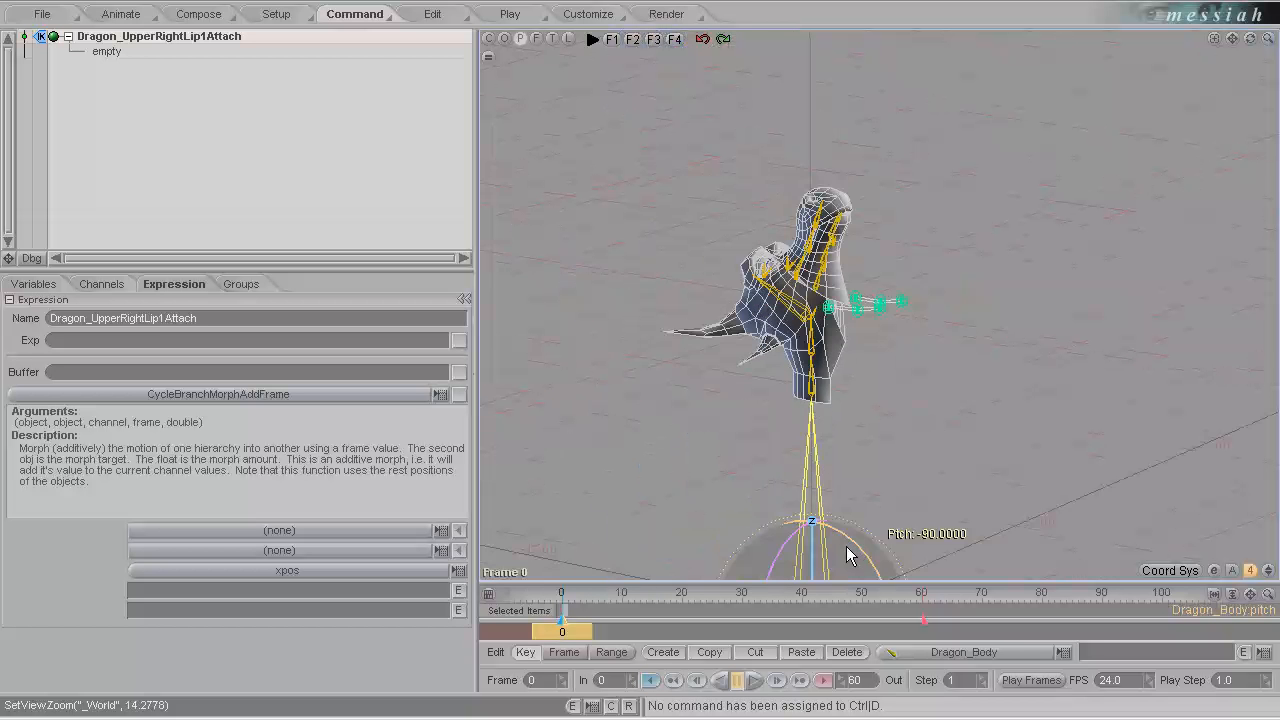
pyautogui.scroll(-2, 872, 549)
pyautogui.moveTo(828, 450); pyautogui.dragTo(640, 365)
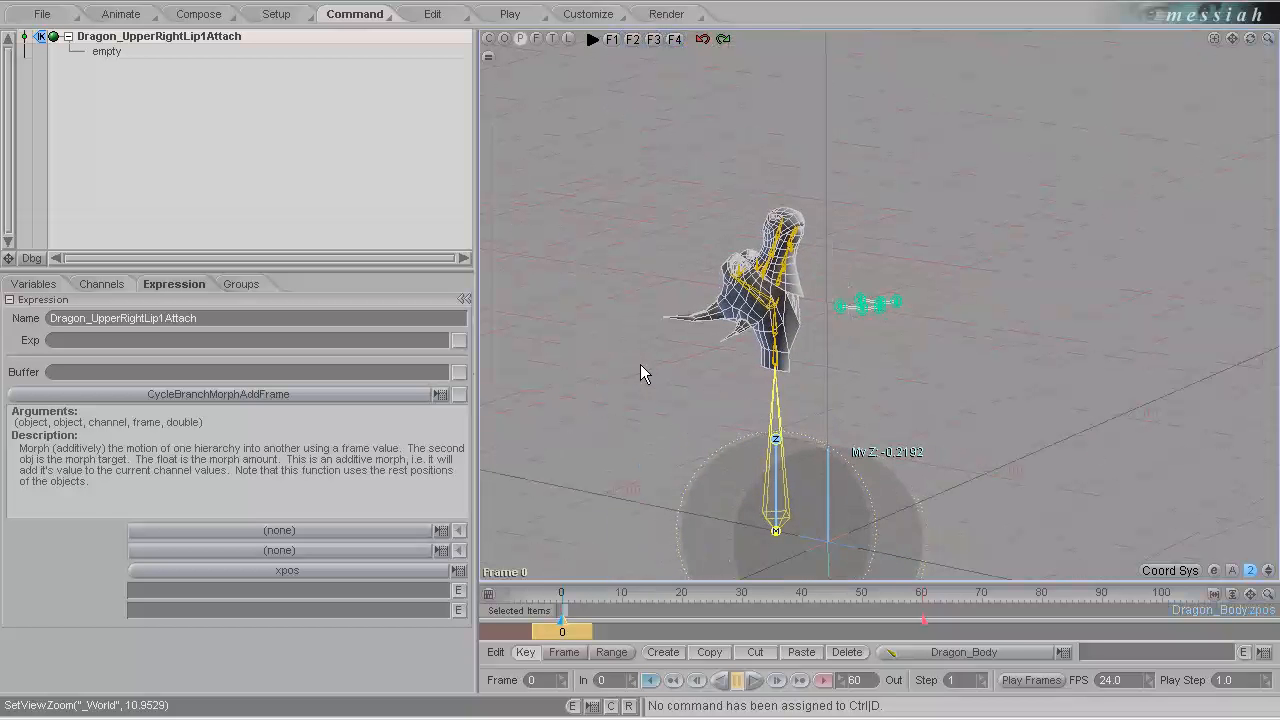
# Open the dragon's mouth by rotating the Dragon_LowerJaw1 bone to a pitch of about 38.25.
pyautogui.scroll(5, 885, 425)
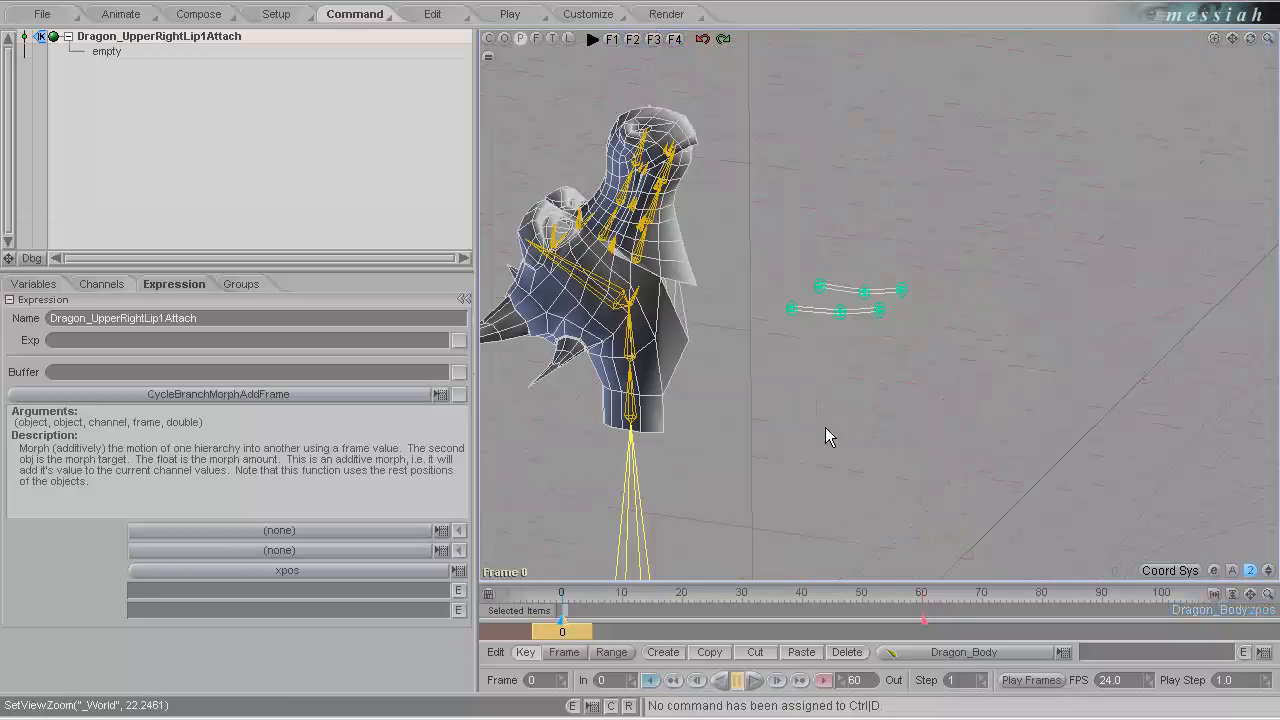
pyautogui.moveTo(825, 427); pyautogui.dragTo(640, 366, button='middle')
pyautogui.scroll(2, 861, 313)
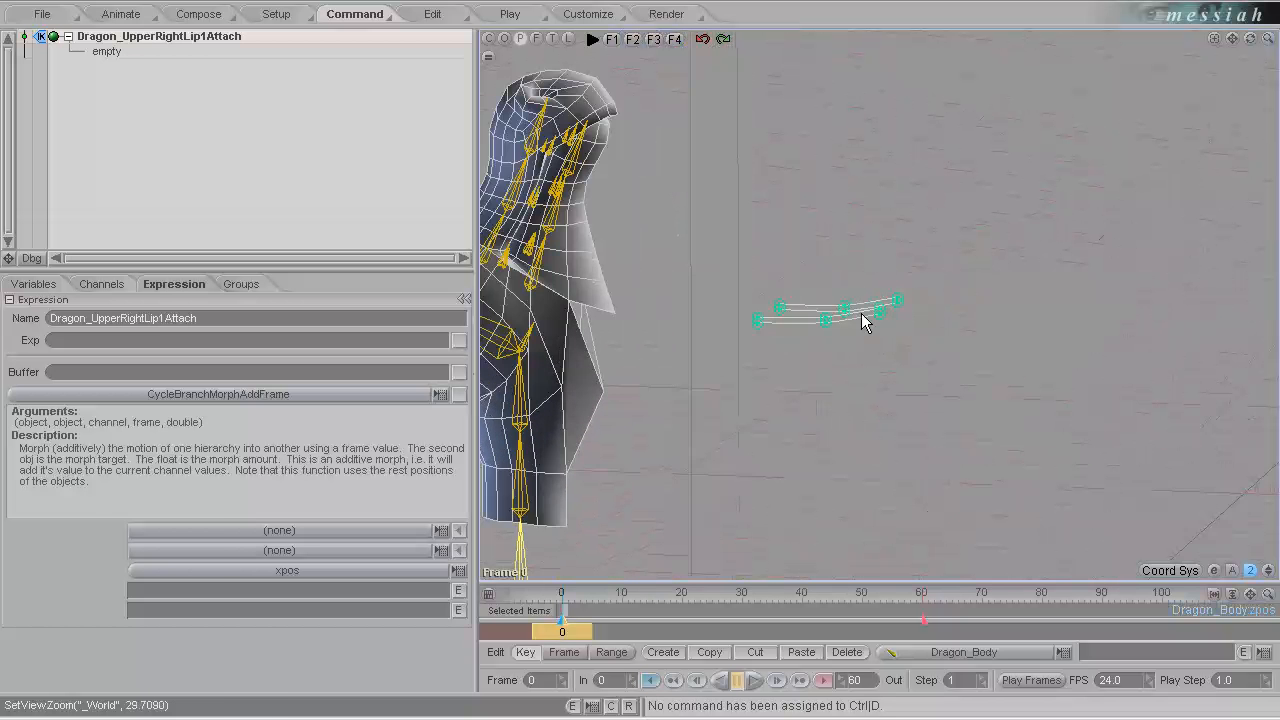
pyautogui.scroll(11, 861, 313)
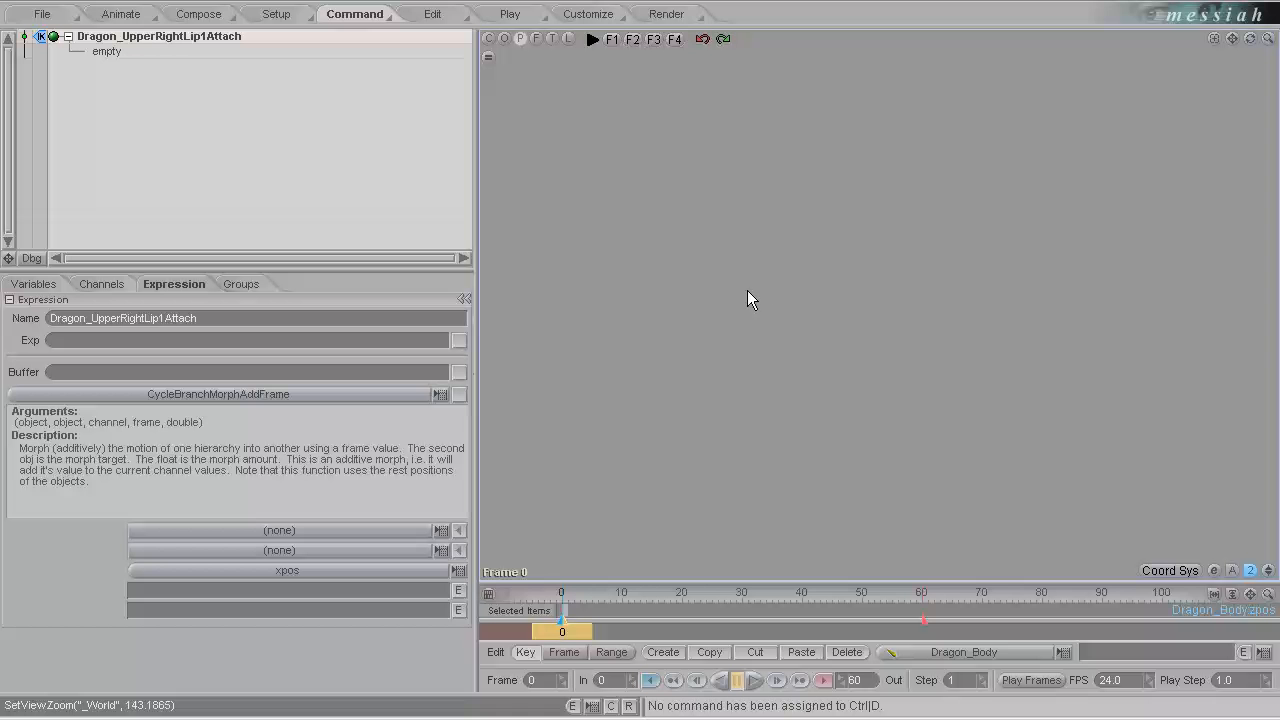
pyautogui.scroll(-10, 745, 295)
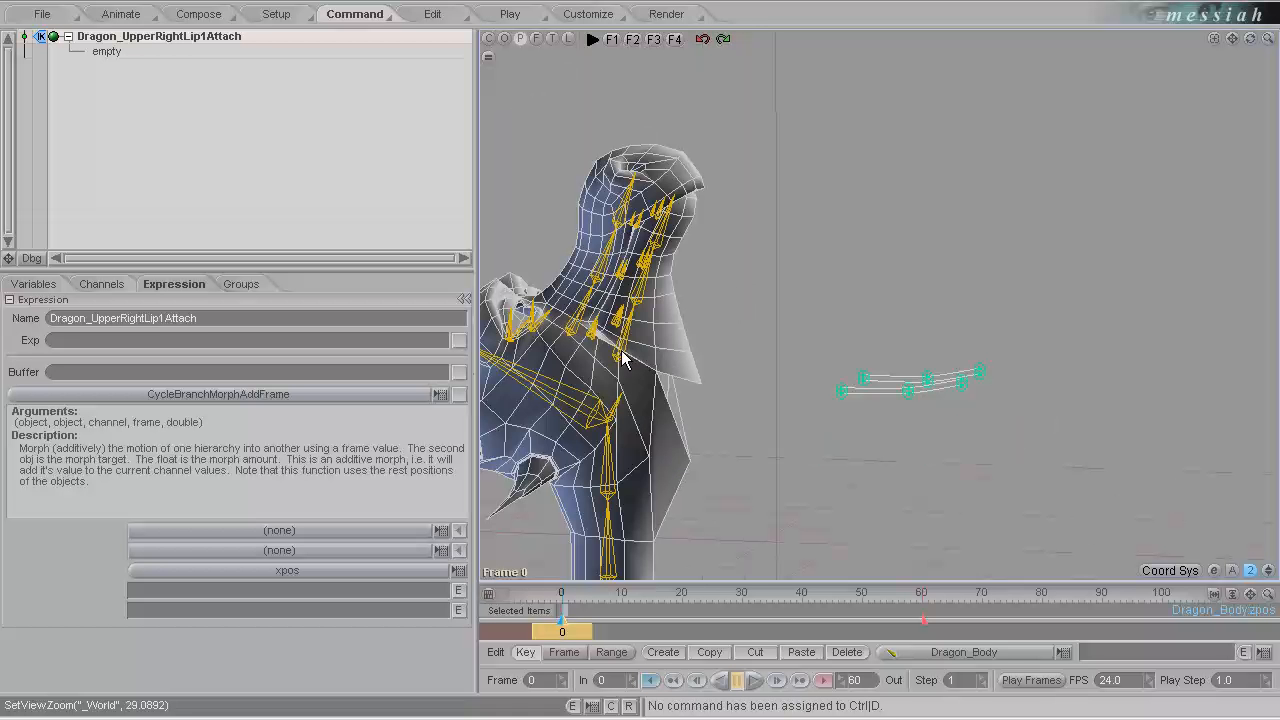
pyautogui.click(621, 350)
pyautogui.press('a')
pyautogui.scroll(3, 1042, 388)
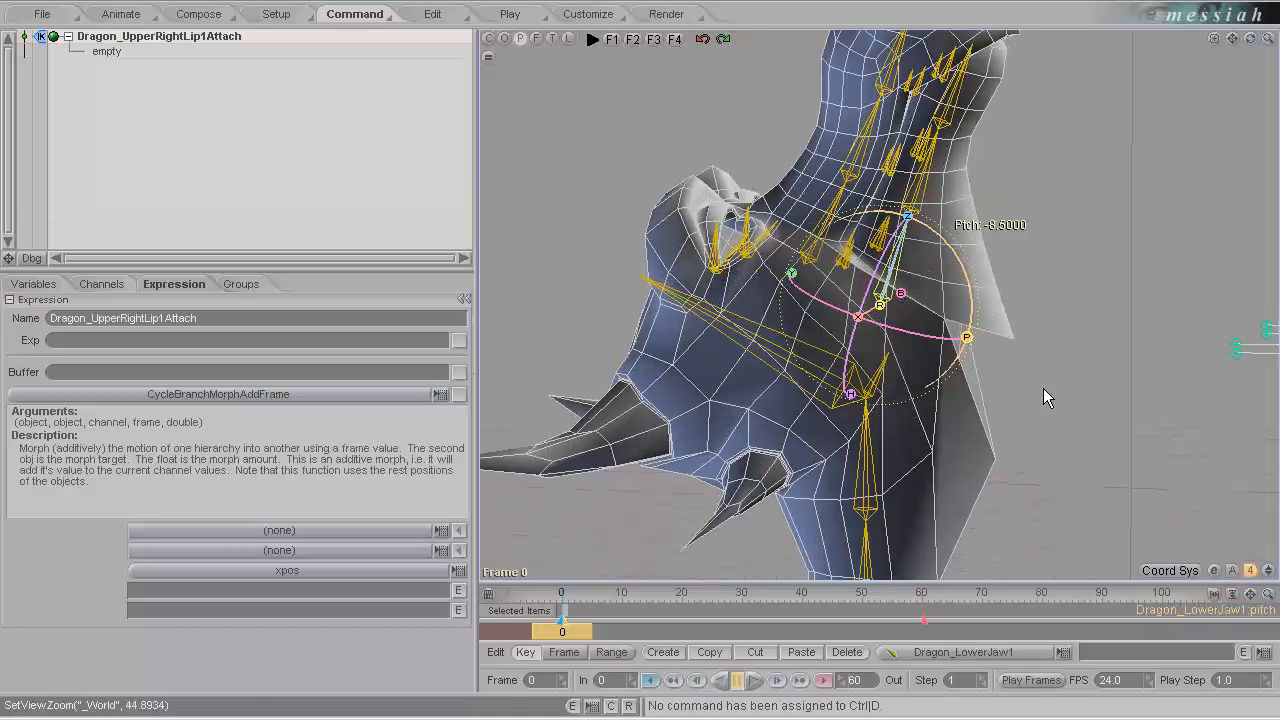
pyautogui.moveTo(1043, 397); pyautogui.dragTo(643, 370, button='middle')
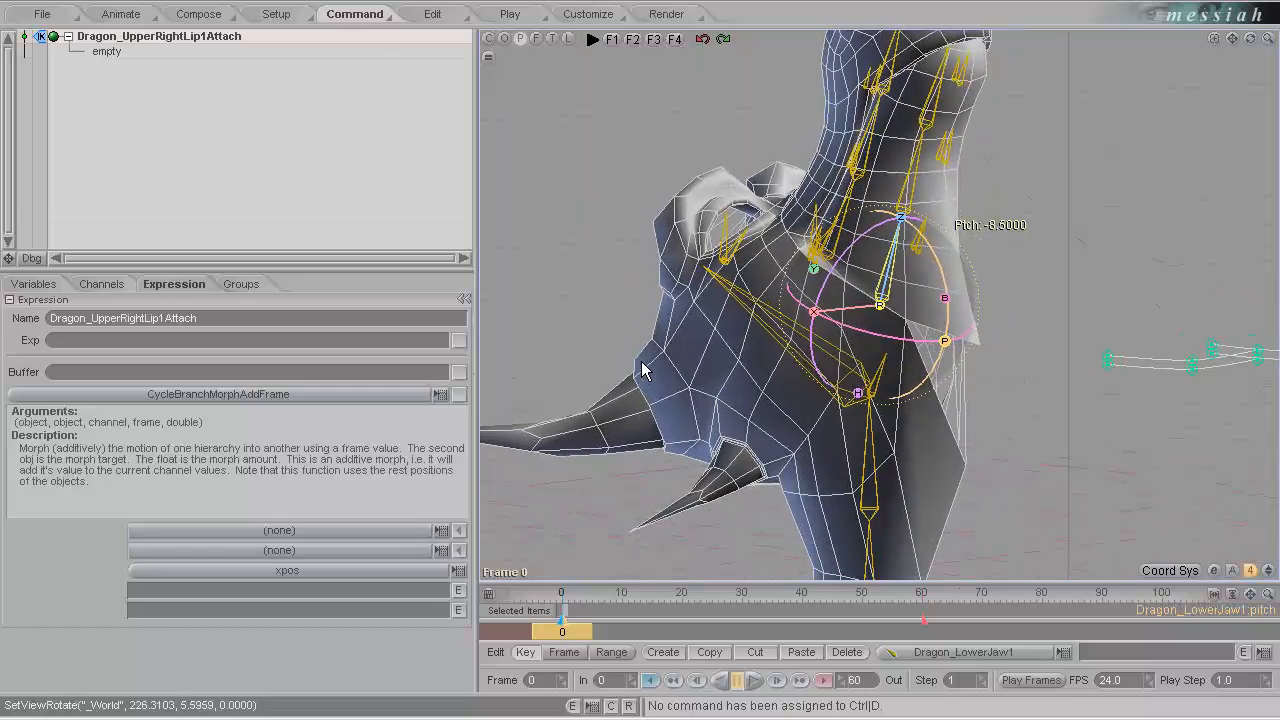
pyautogui.moveTo(947, 342); pyautogui.dragTo(641, 364)
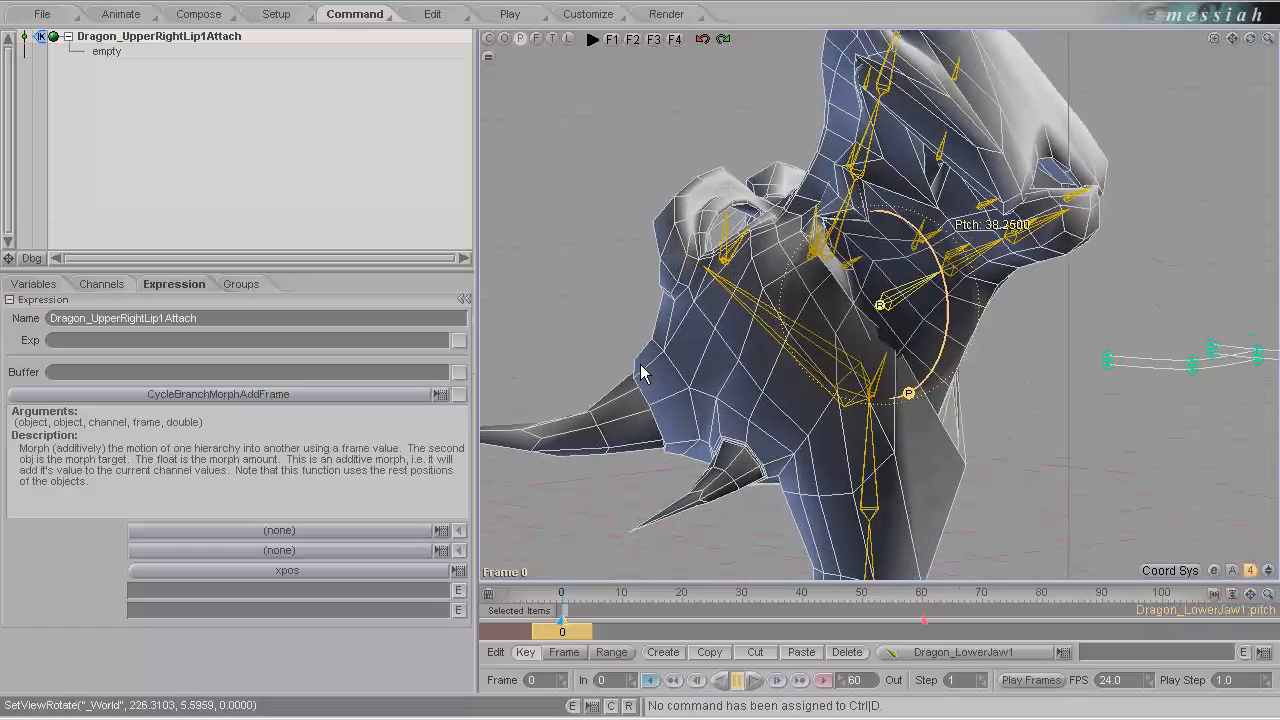
pyautogui.moveTo(941, 321); pyautogui.dragTo(642, 364, button='middle')
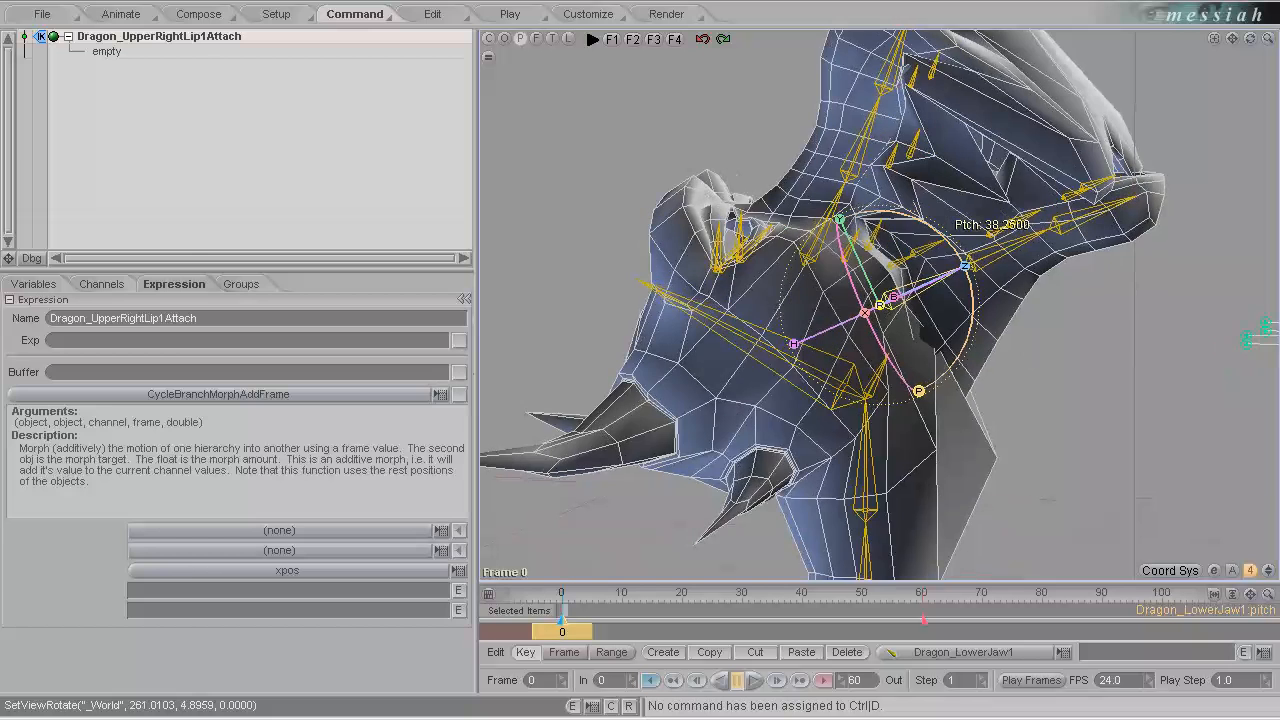
# In the setup item list, select the six lower lip bones, left and right, from Dragon_LowerLipLeft up to Dragon_LowerLipRight3.
pyautogui.click(283, 15)
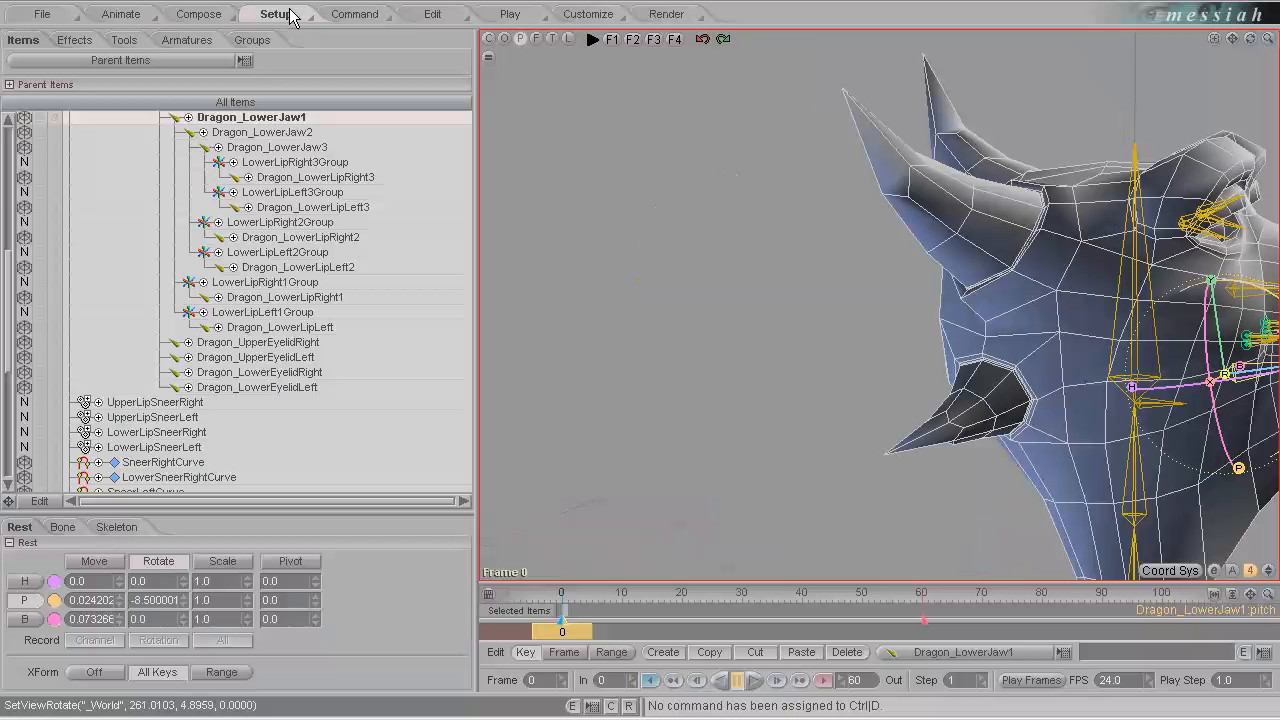
pyautogui.click(322, 326)
pyautogui.keyDown('ctrl'); pyautogui.click(315, 299); pyautogui.keyUp('ctrl')
pyautogui.keyDown('ctrl'); pyautogui.click(331, 266); pyautogui.keyUp('ctrl')
pyautogui.keyDown('ctrl'); pyautogui.click(325, 239); pyautogui.keyUp('ctrl')
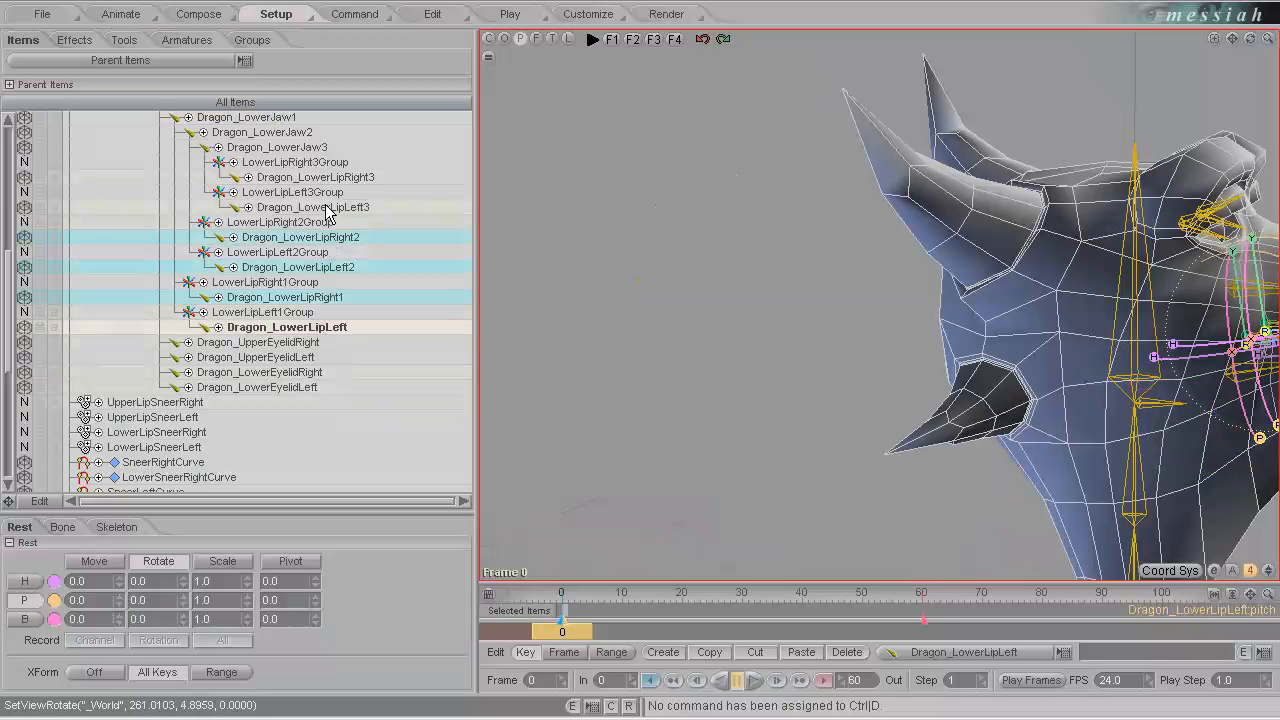
pyautogui.keyDown('ctrl'); pyautogui.click(326, 209); pyautogui.keyUp('ctrl')
pyautogui.keyDown('ctrl'); pyautogui.click(320, 178); pyautogui.keyUp('ctrl')
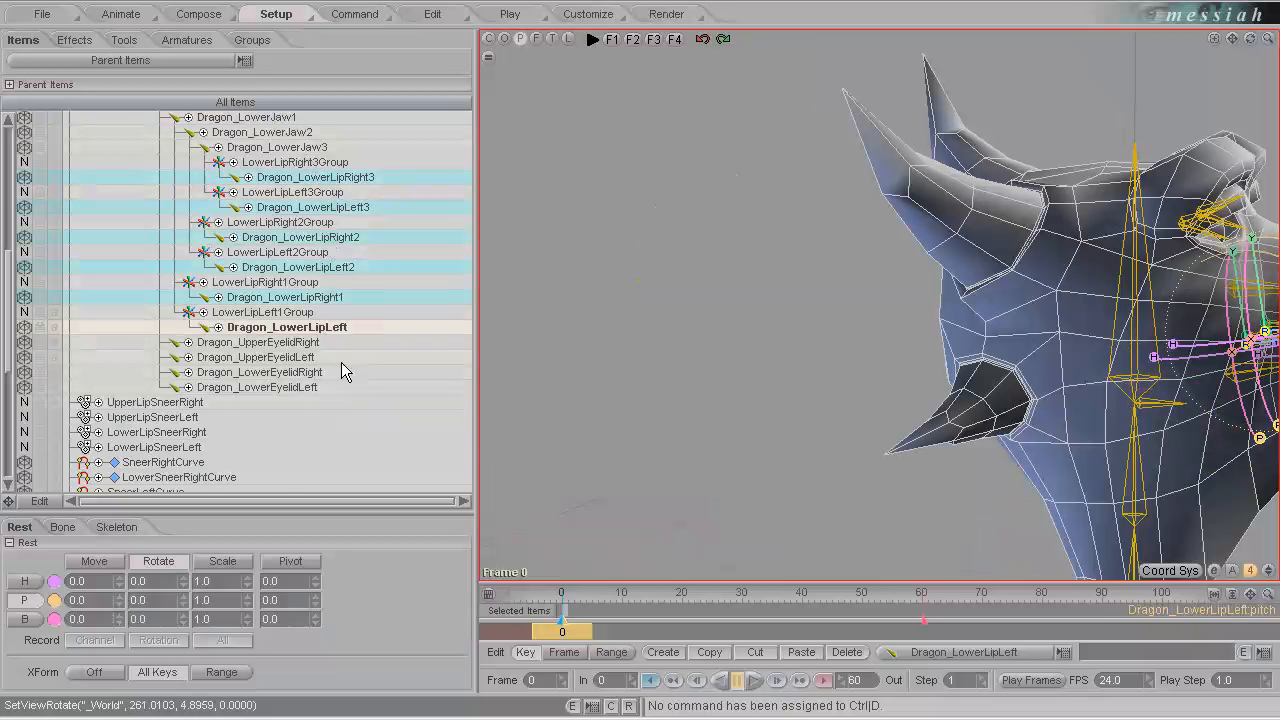
# Add the six upper lip bones, Dragon_UpperLipRight1 to 3 and Dragon_UpperLipLeft1 to 3, to the selection.
pyautogui.scroll(4, 330, 360)
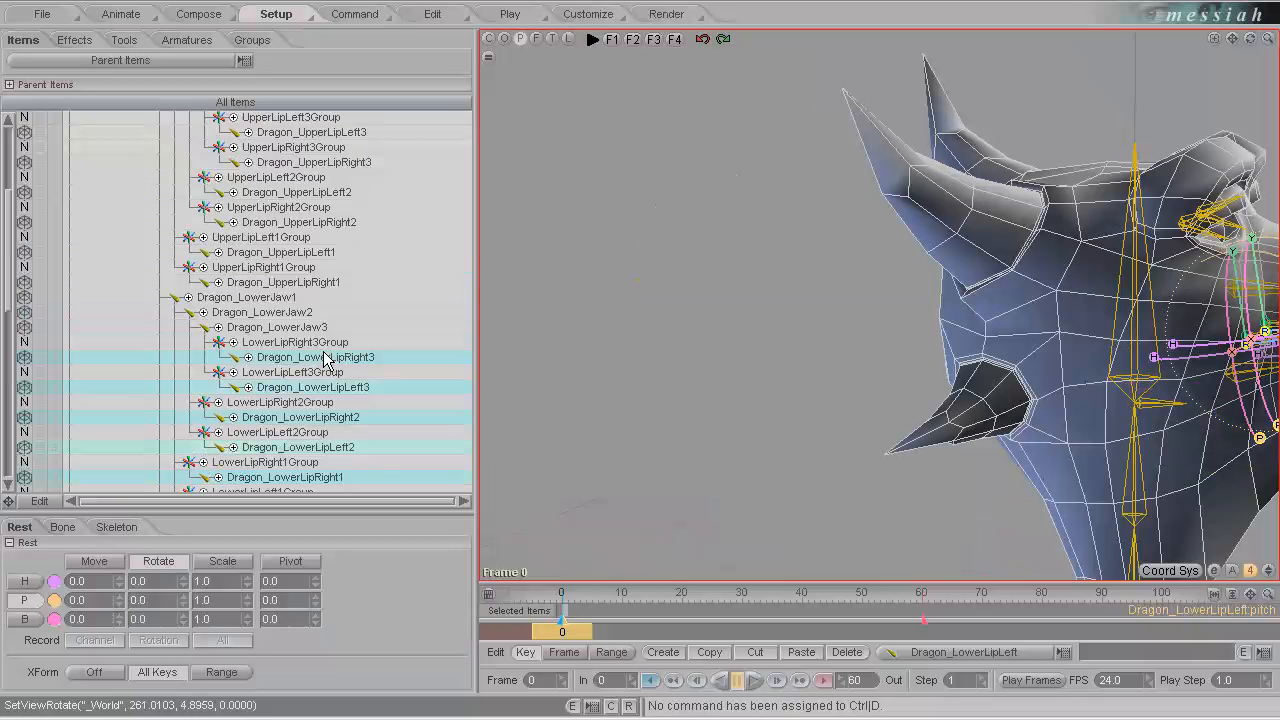
pyautogui.keyDown('ctrl'); pyautogui.click(310, 282); pyautogui.keyUp('ctrl')
pyautogui.keyDown('ctrl'); pyautogui.click(315, 252); pyautogui.keyUp('ctrl')
pyautogui.keyDown('ctrl'); pyautogui.click(327, 222); pyautogui.keyUp('ctrl')
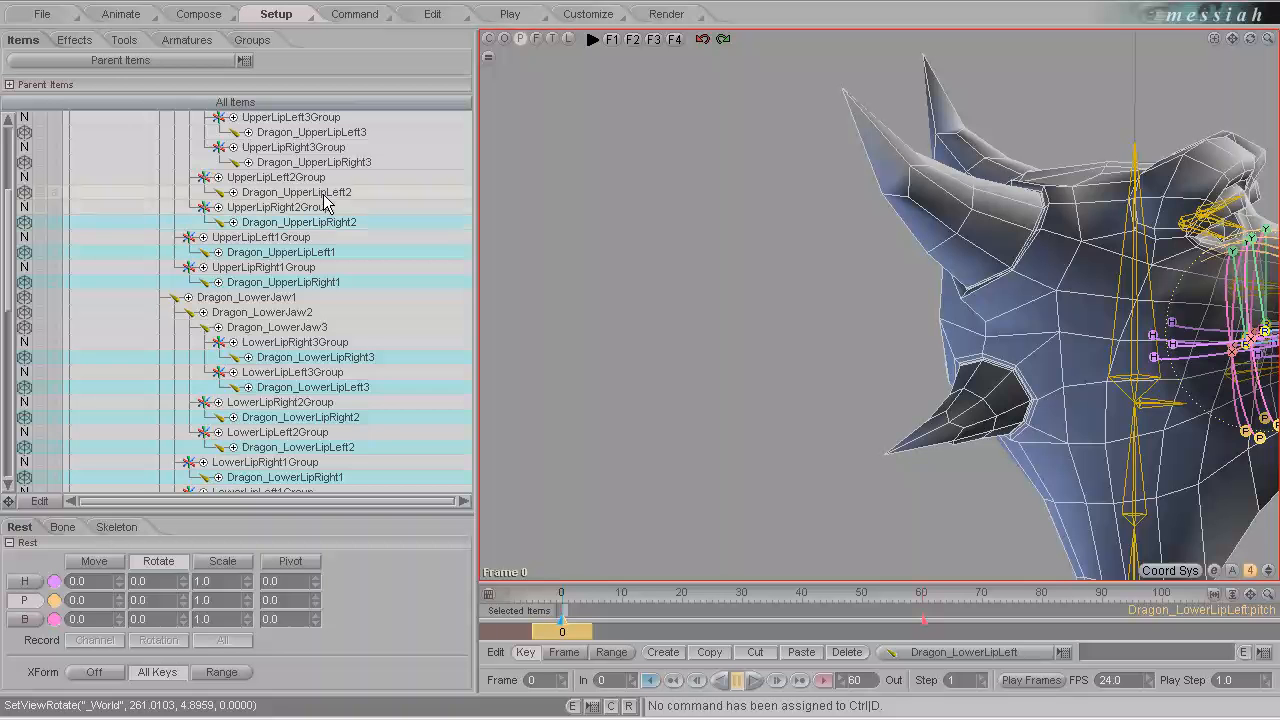
pyautogui.keyDown('ctrl'); pyautogui.click(326, 192); pyautogui.keyUp('ctrl')
pyautogui.keyDown('ctrl'); pyautogui.click(340, 162); pyautogui.keyUp('ctrl')
pyautogui.keyDown('ctrl'); pyautogui.click(335, 132); pyautogui.keyUp('ctrl')
pyautogui.scroll(4, 340, 200)
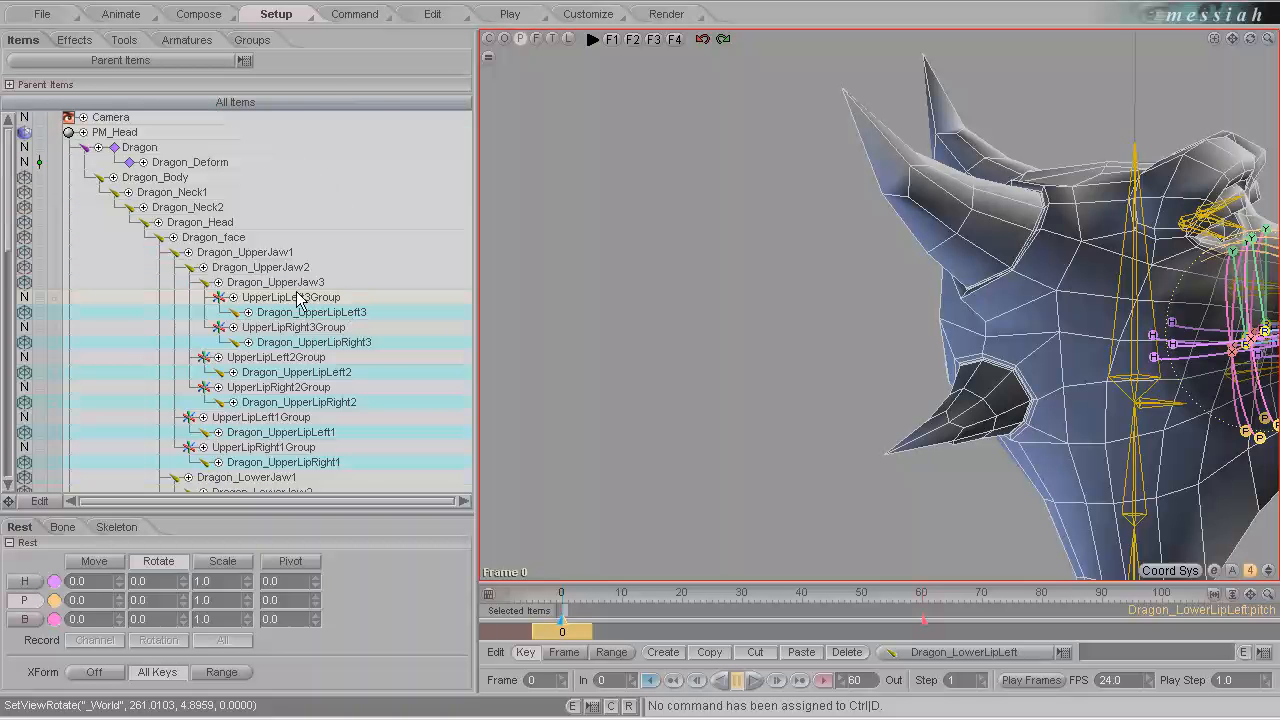
# Assign the HeadME weight to the selected lip bones and set their slip to 1.0.
pyautogui.scroll(-5, 340, 380)
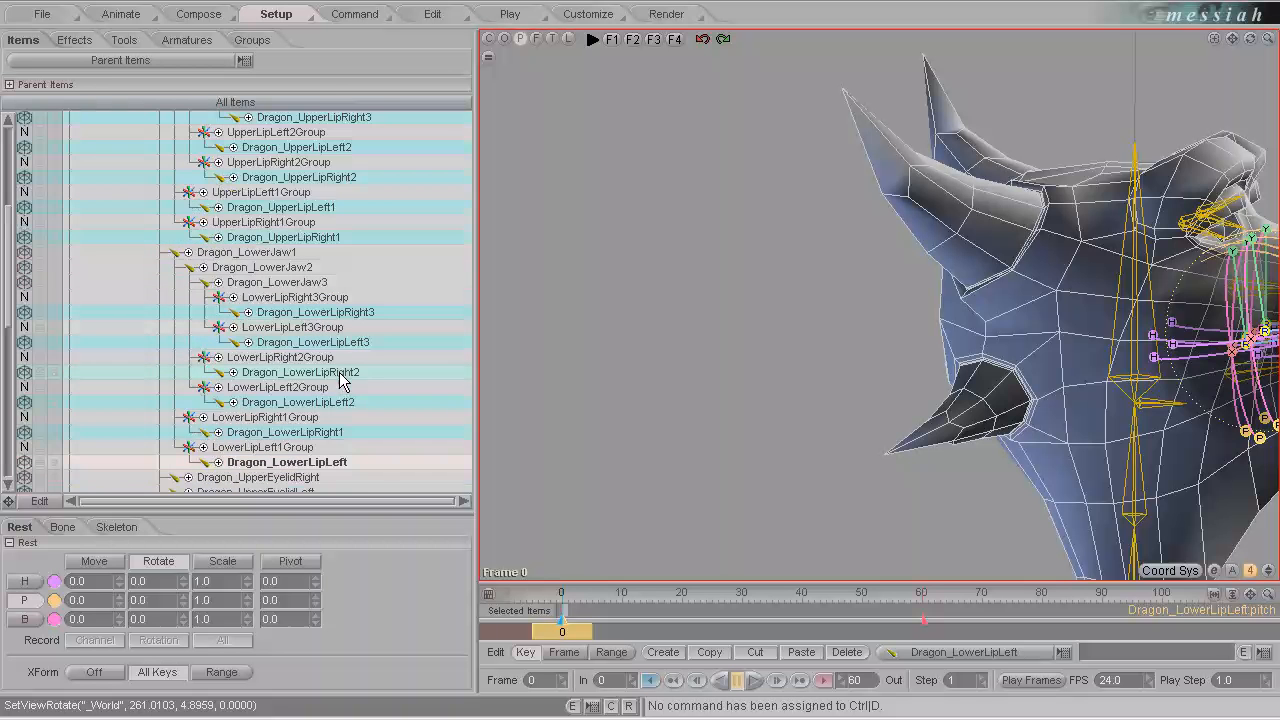
pyautogui.scroll(-5, 329, 294)
pyautogui.click(62, 530)
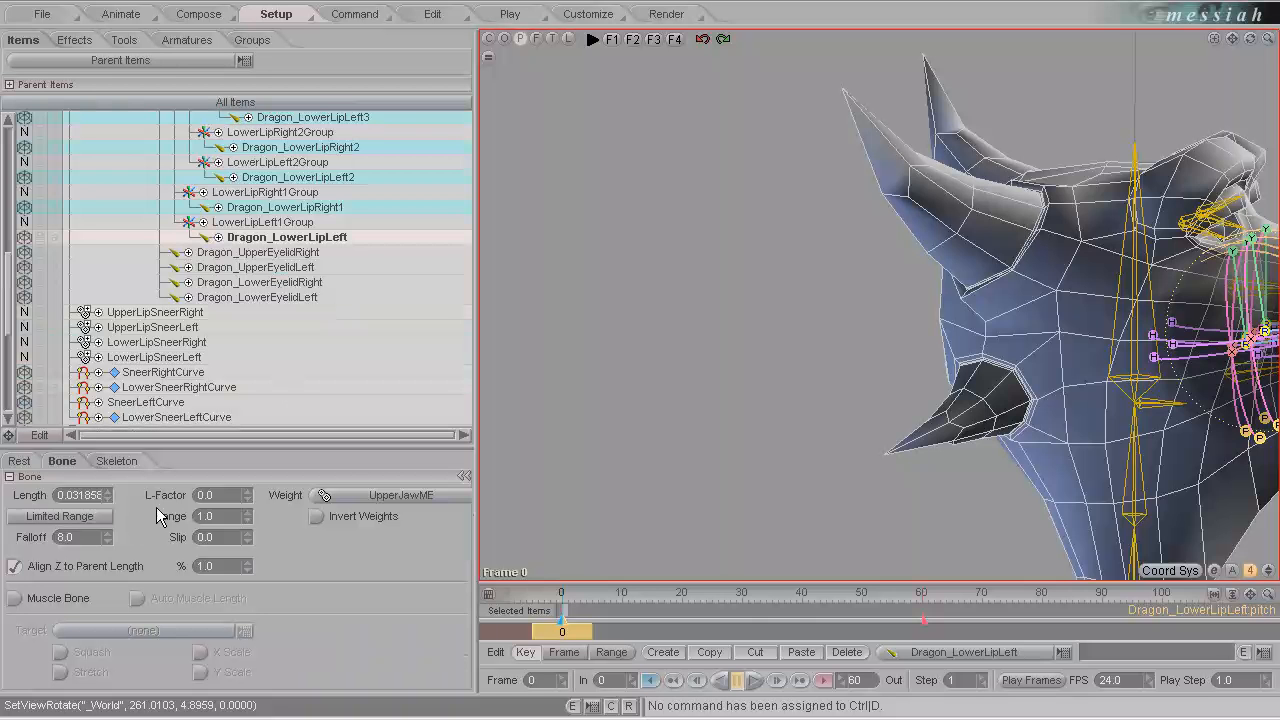
pyautogui.click(441, 495)
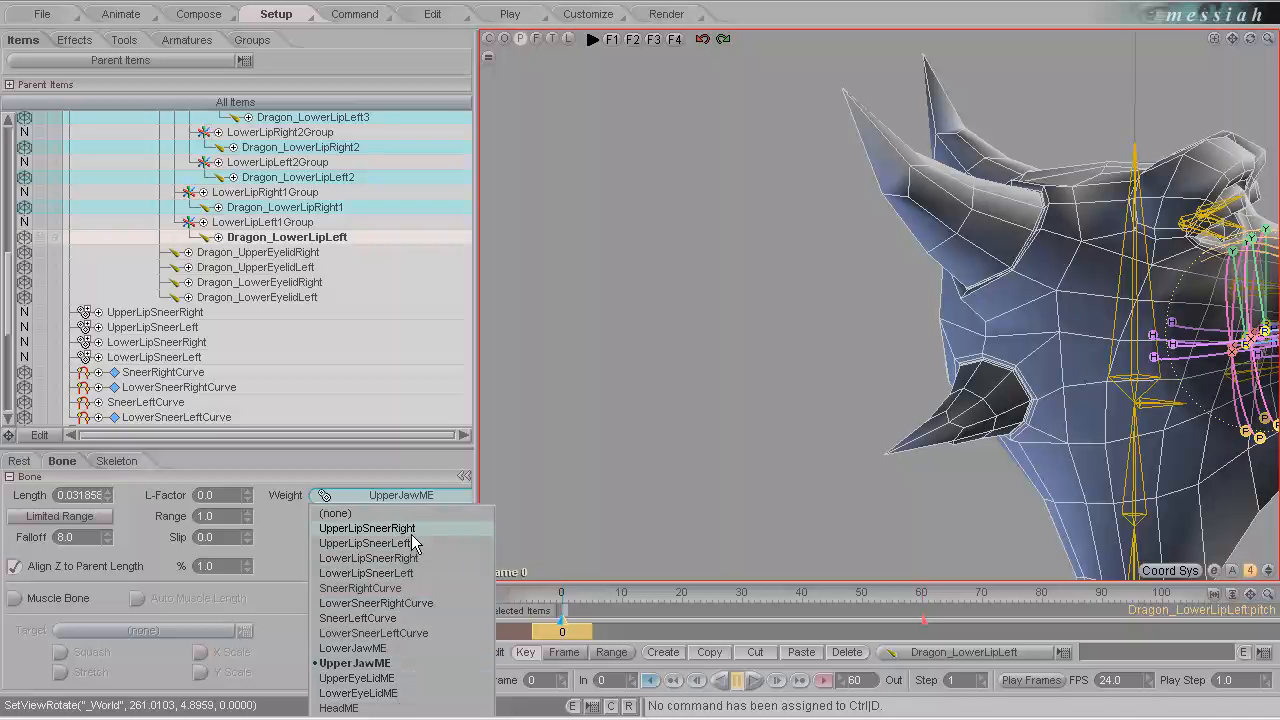
pyautogui.click(382, 708)
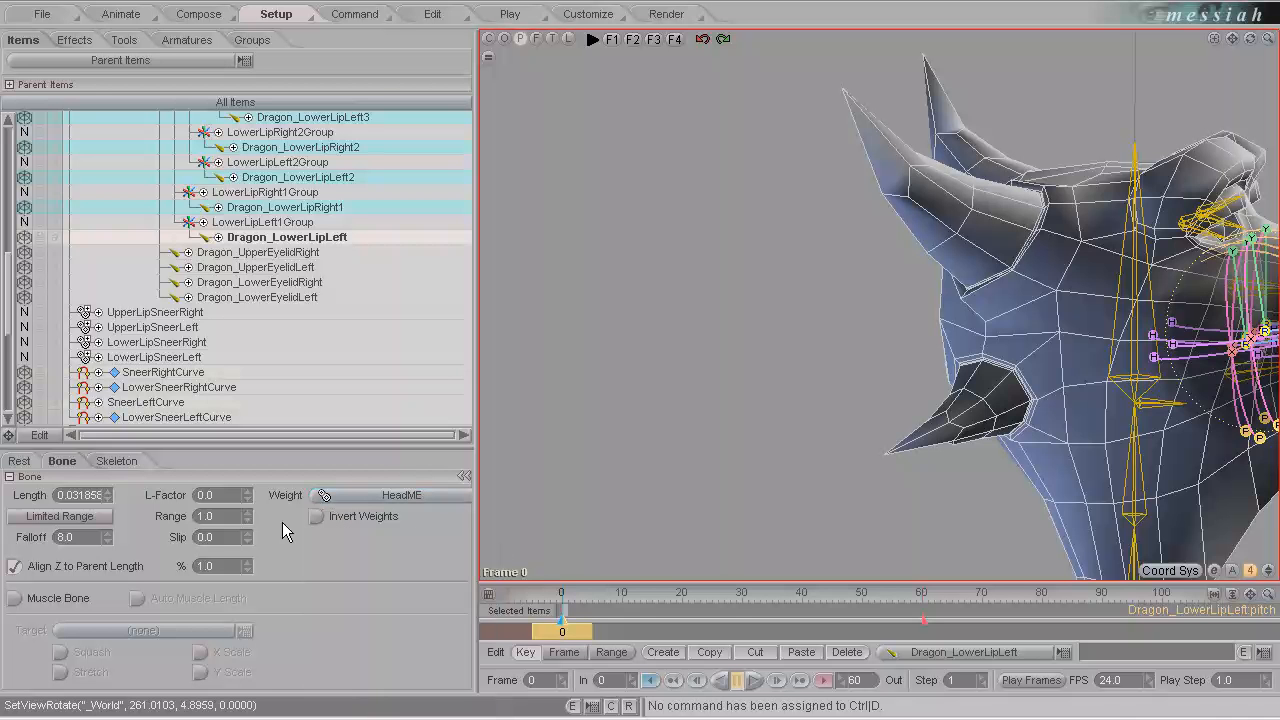
pyautogui.moveTo(217, 537); pyautogui.dragTo(130, 540)
pyautogui.write('1')
pyautogui.press('Return')
# Swing the Dragon_LowerJaw1 bone in pitch to test how the lips follow the jaw.
pyautogui.moveTo(477, 342); pyautogui.dragTo(329, 343)
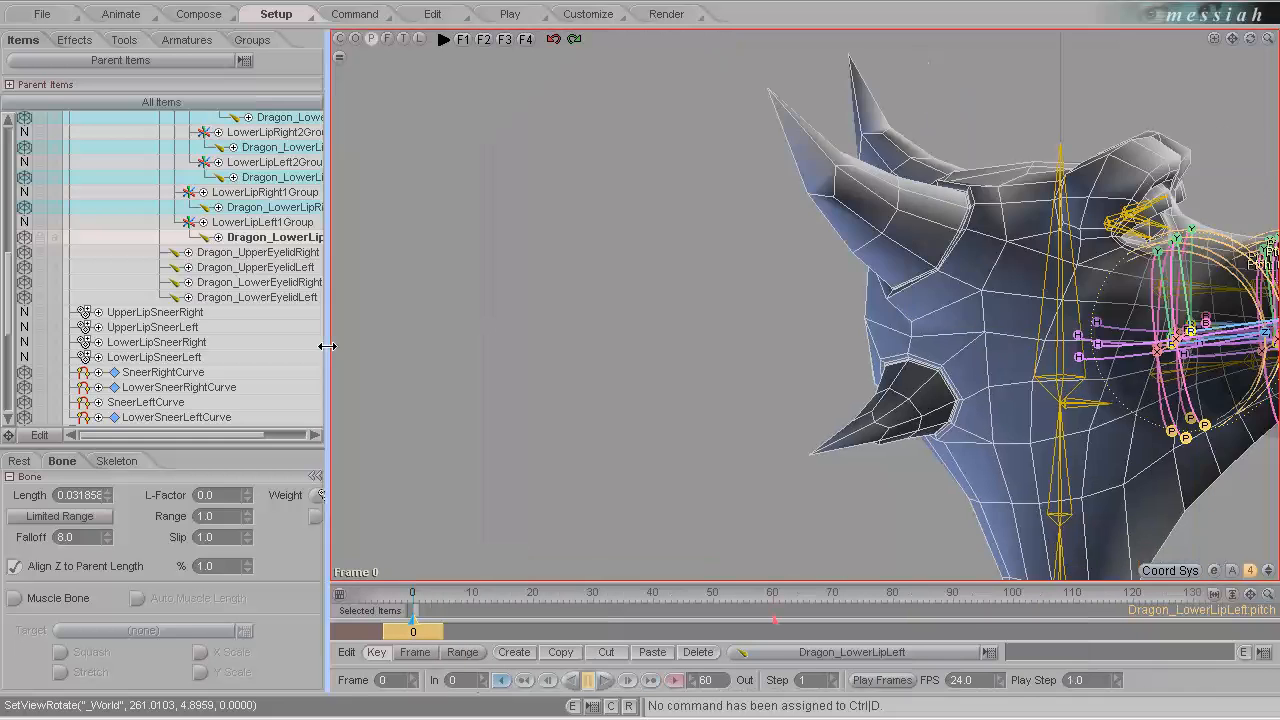
pyautogui.click(130, 16)
pyautogui.moveTo(1026, 203); pyautogui.dragTo(1014, 345)
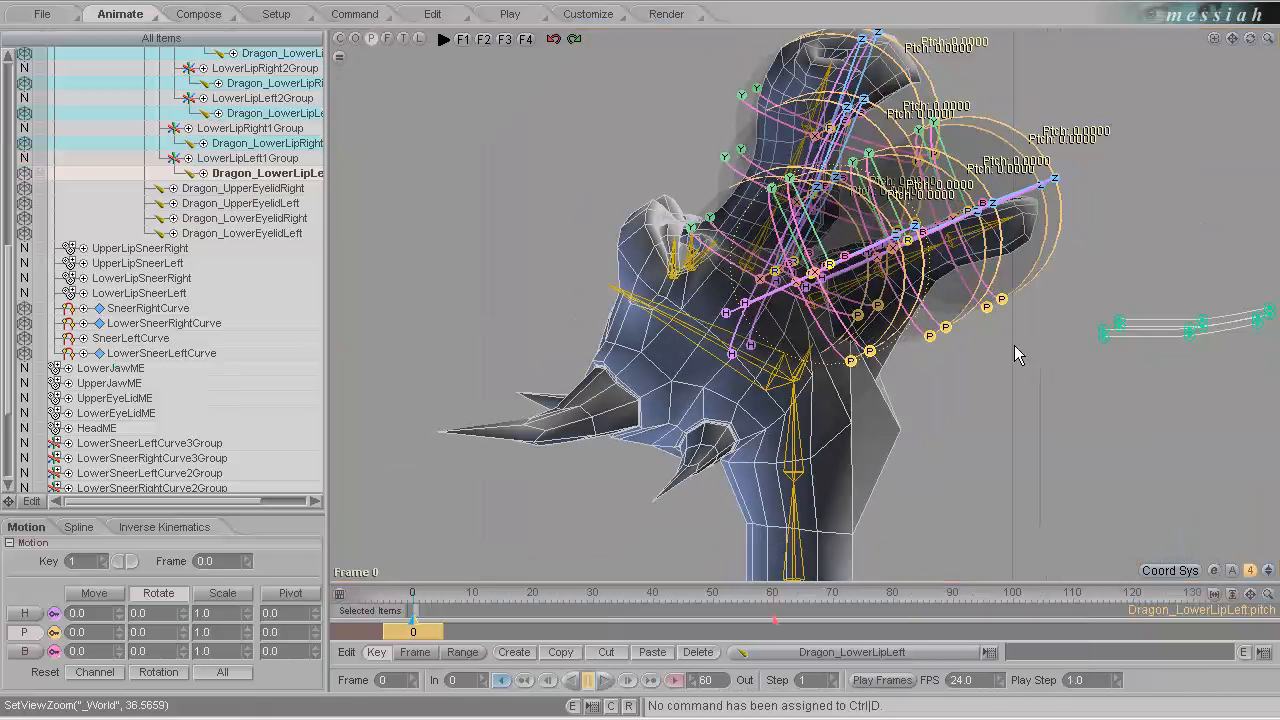
pyautogui.click(801, 446)
pyautogui.click(837, 329)
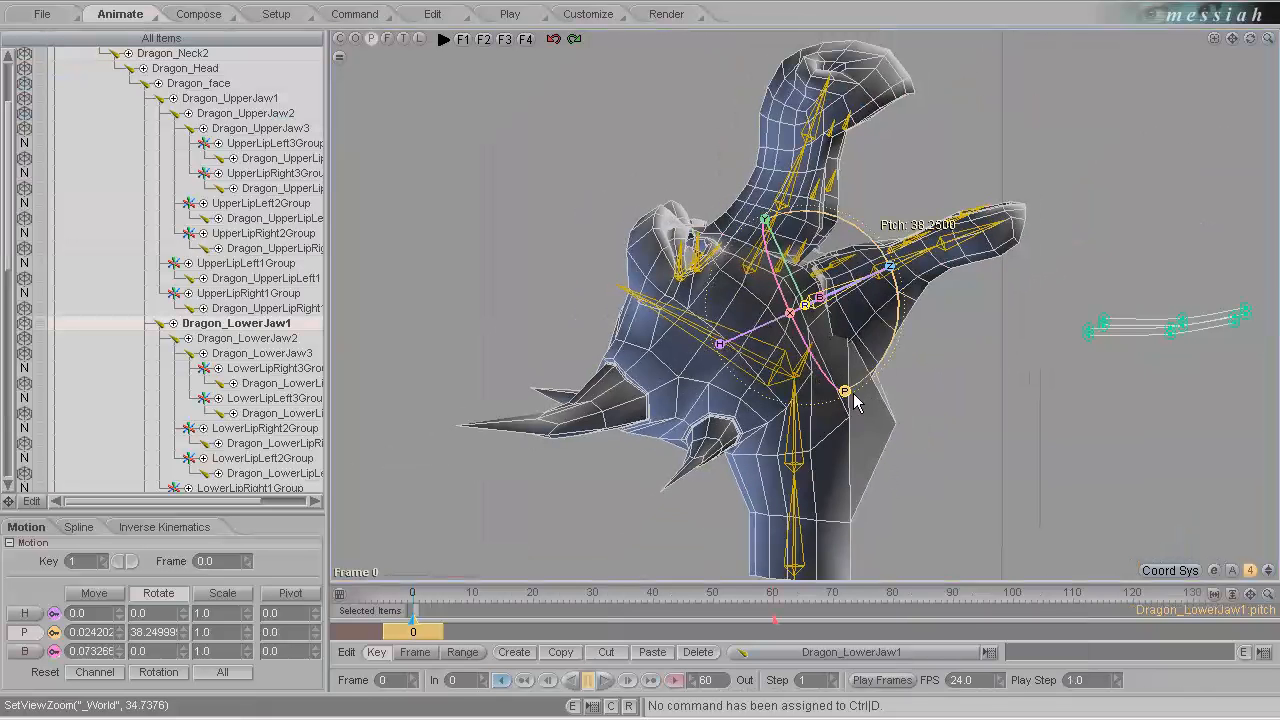
pyautogui.moveTo(849, 394); pyautogui.dragTo(645, 358)
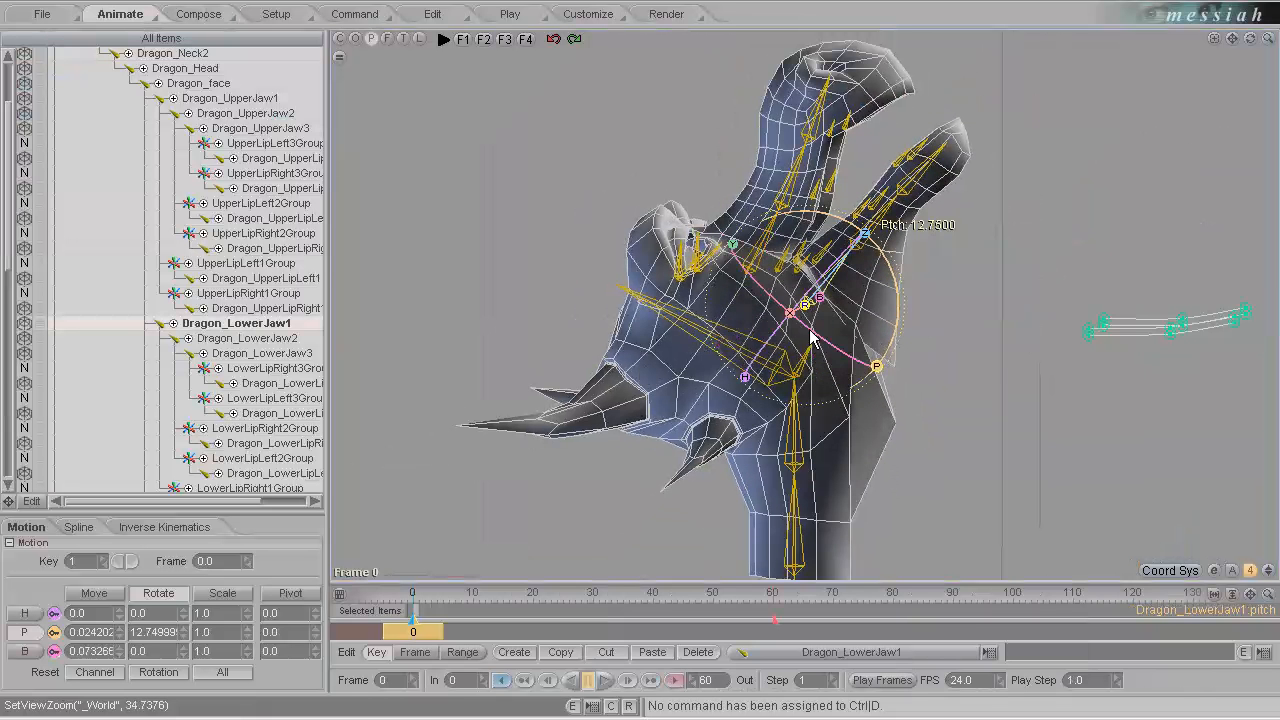
pyautogui.click(641, 366)
# Pitch the Dragon_Head bone and bend the neck to test how the lips follow the head, then reselect Dragon_LowerJaw1.
pyautogui.click(677, 318)
pyautogui.moveTo(890, 400); pyautogui.dragTo(640, 362)
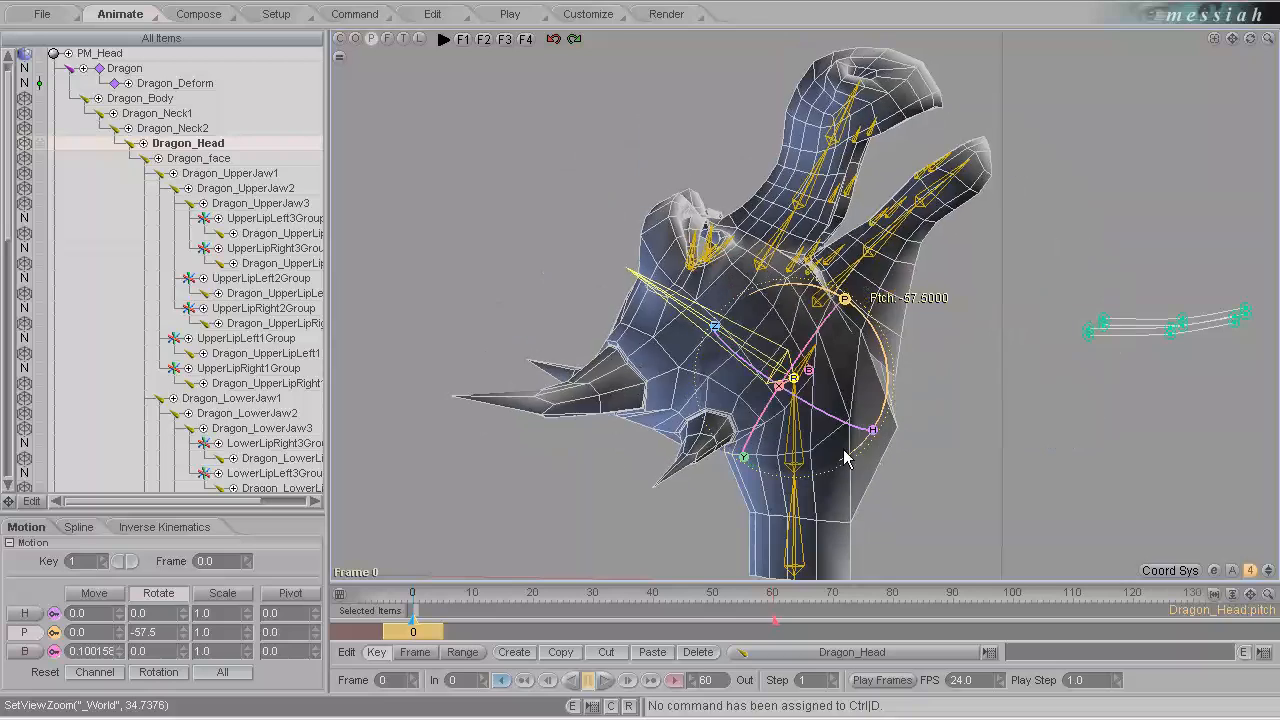
pyautogui.click(843, 449)
pyautogui.moveTo(886, 472); pyautogui.dragTo(945, 294)
pyautogui.click(760, 288)
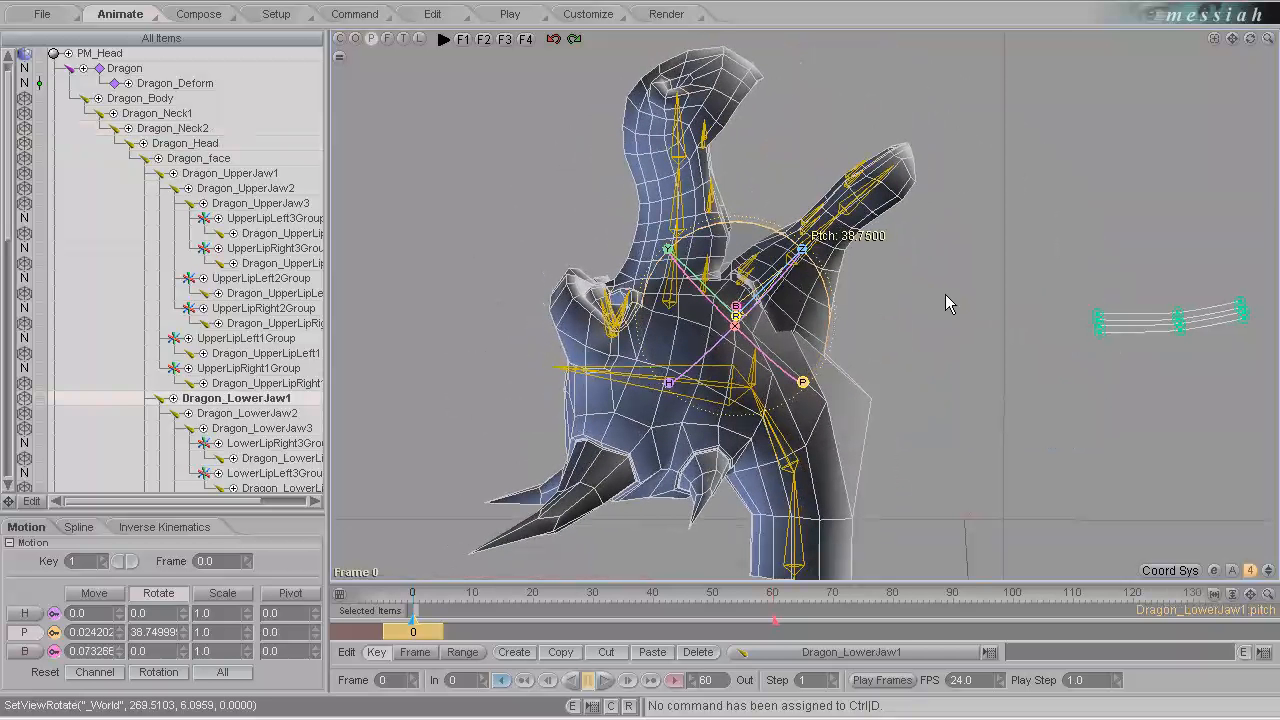
# In the Dragon_UpperRightLip1Attach expression, assign the Dragon_UpperLipRight1 bone as the second object of CycleBranchMorphAddFrame.
pyautogui.click(752, 273)
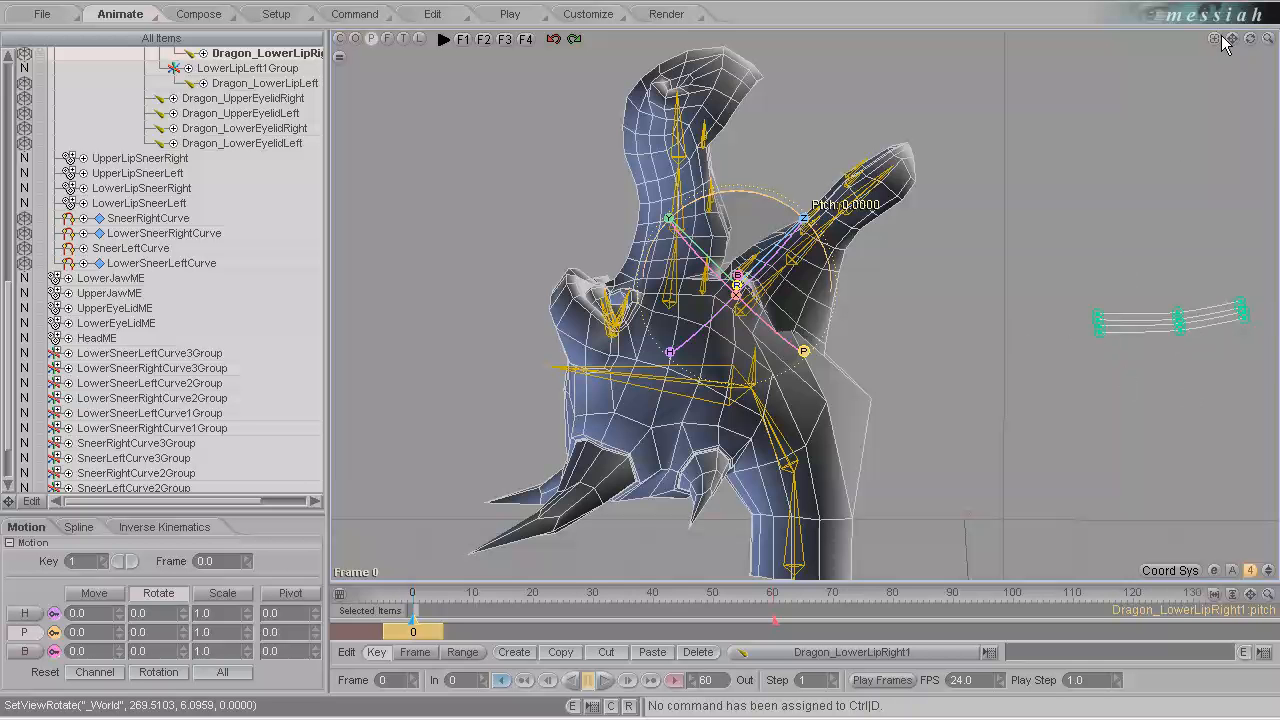
pyautogui.moveTo(1231, 40); pyautogui.dragTo(1233, 52)
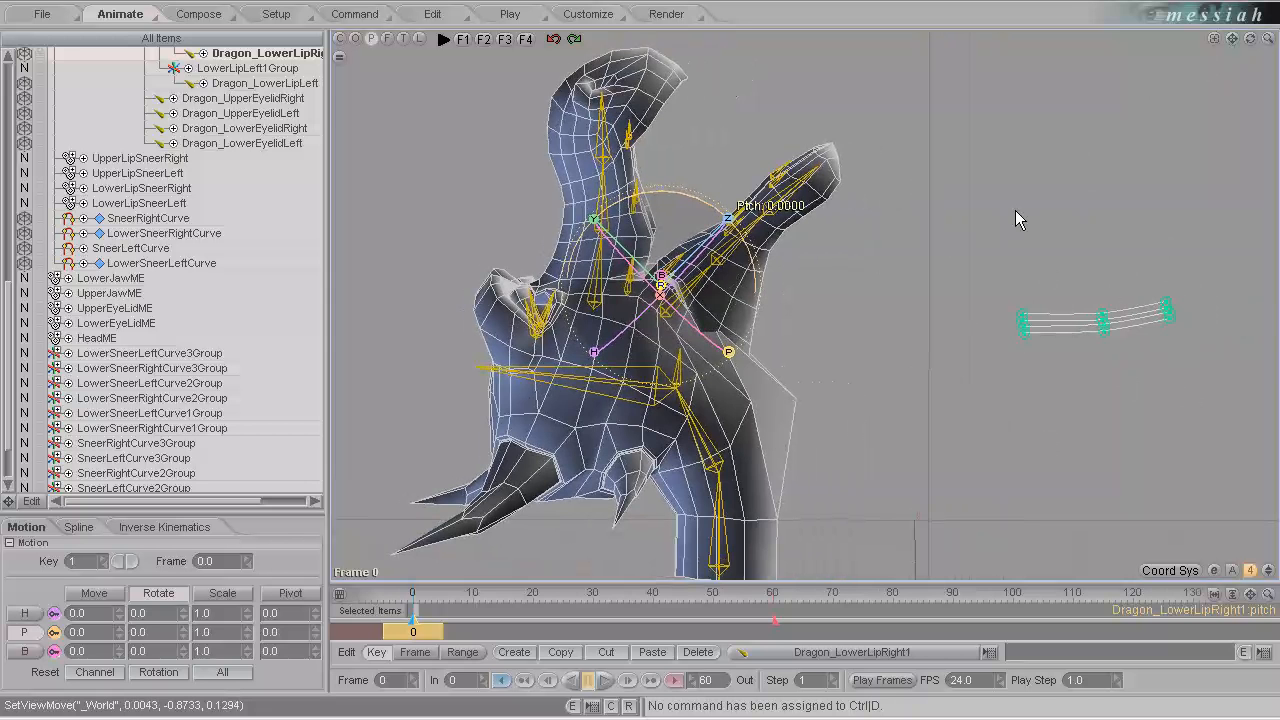
pyautogui.click(355, 14)
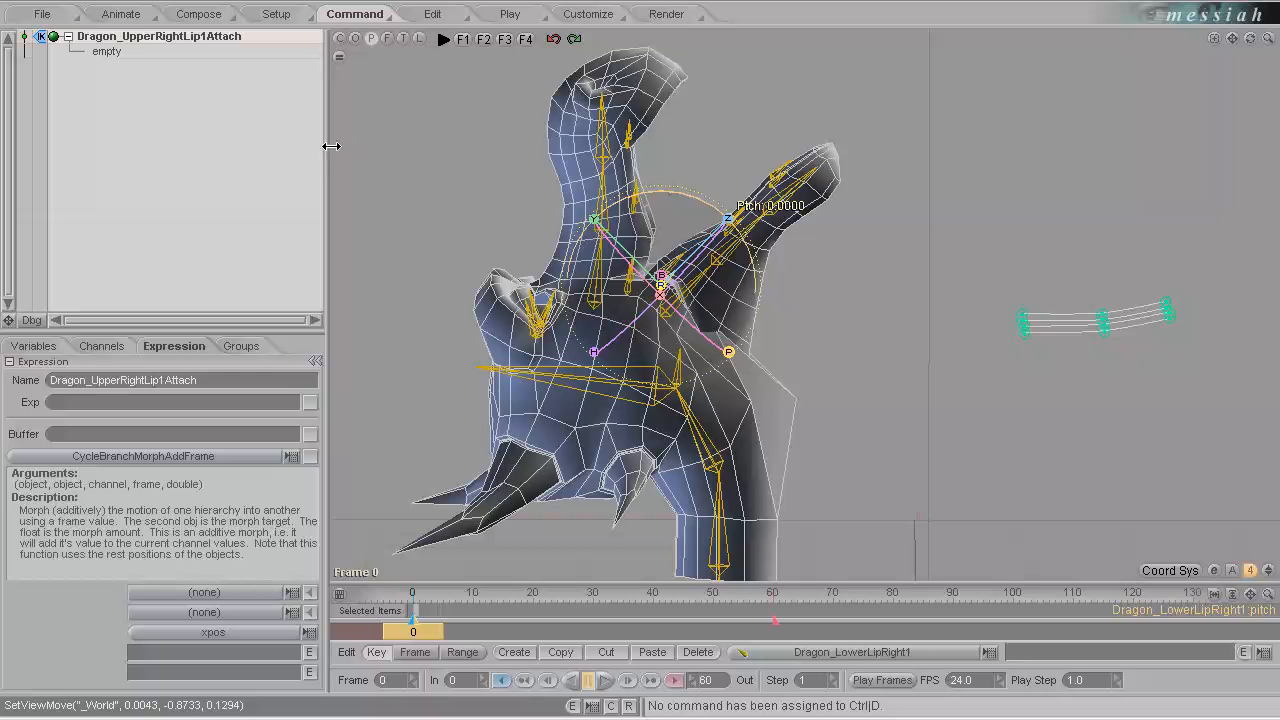
pyautogui.moveTo(326, 154); pyautogui.dragTo(457, 154)
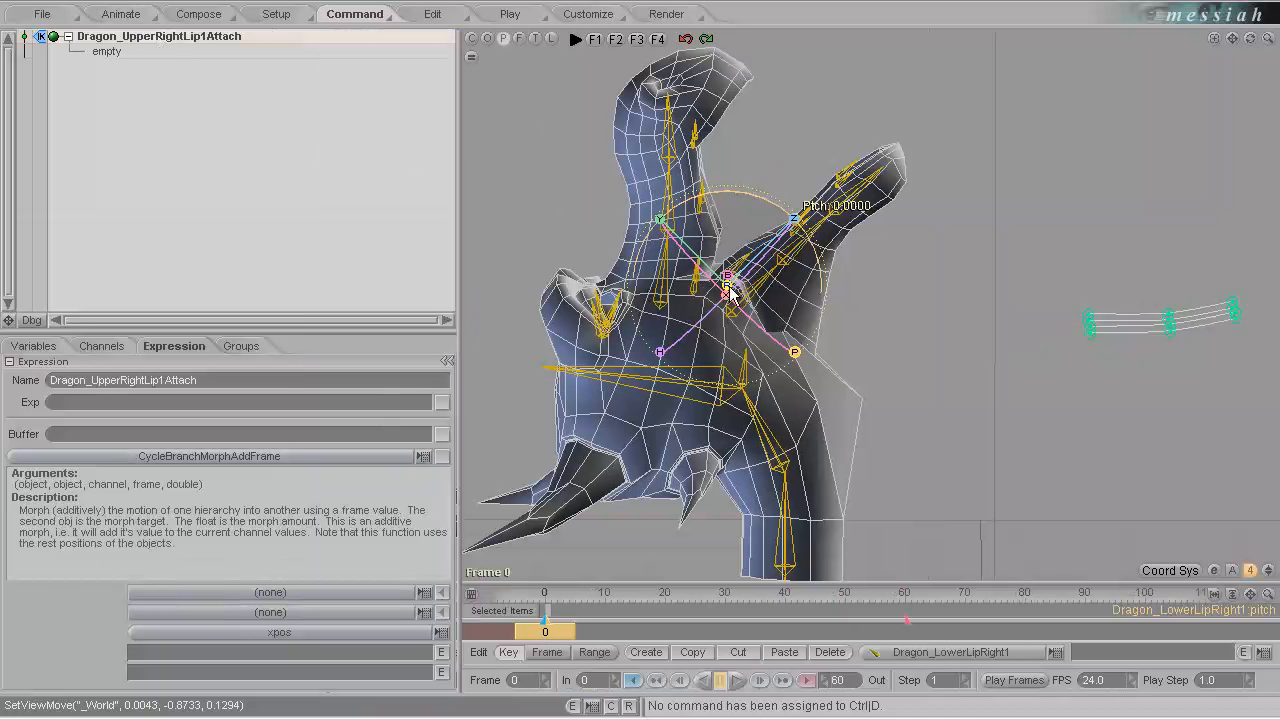
pyautogui.click(697, 290)
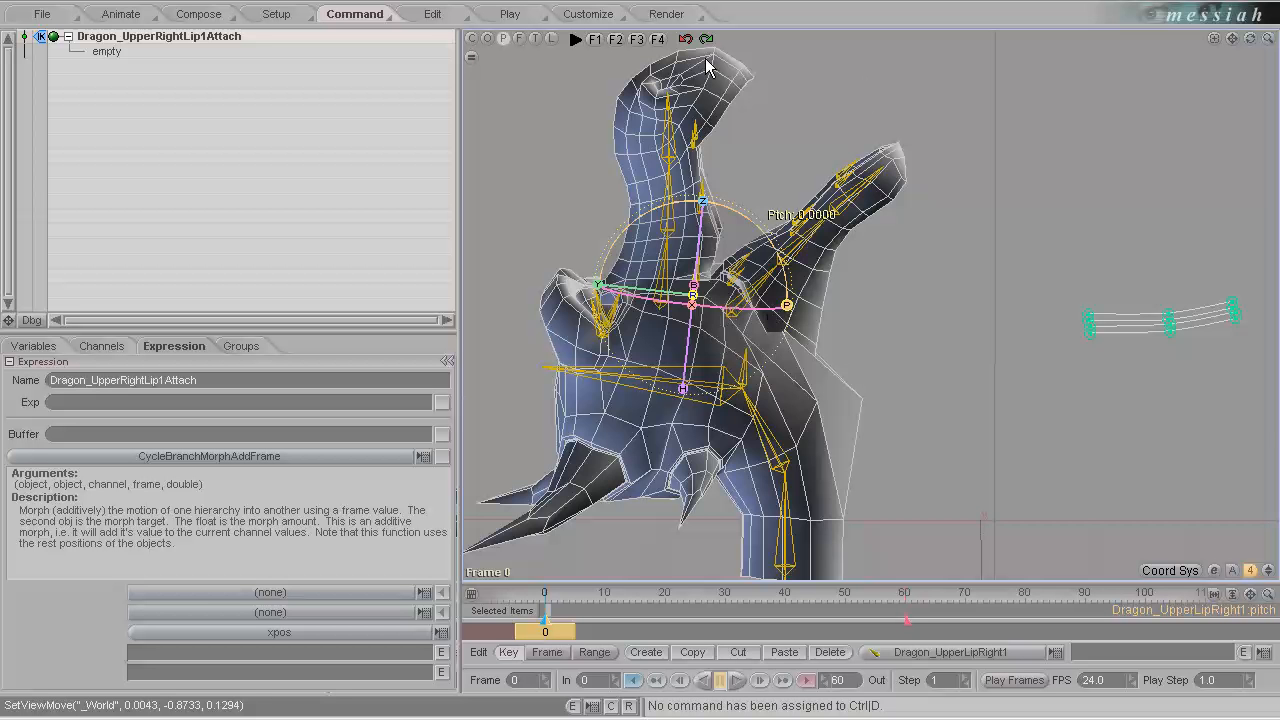
pyautogui.moveTo(640, 364); pyautogui.dragTo(640, 365, button='middle')
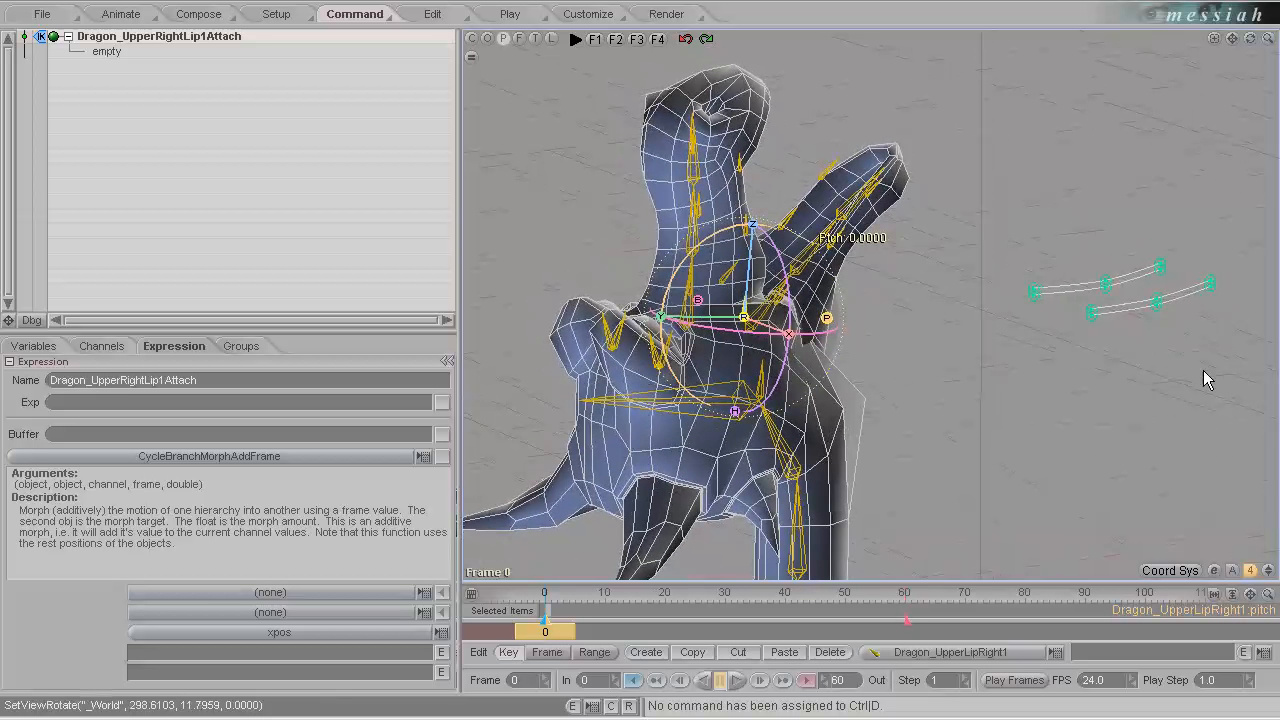
pyautogui.click(442, 612)
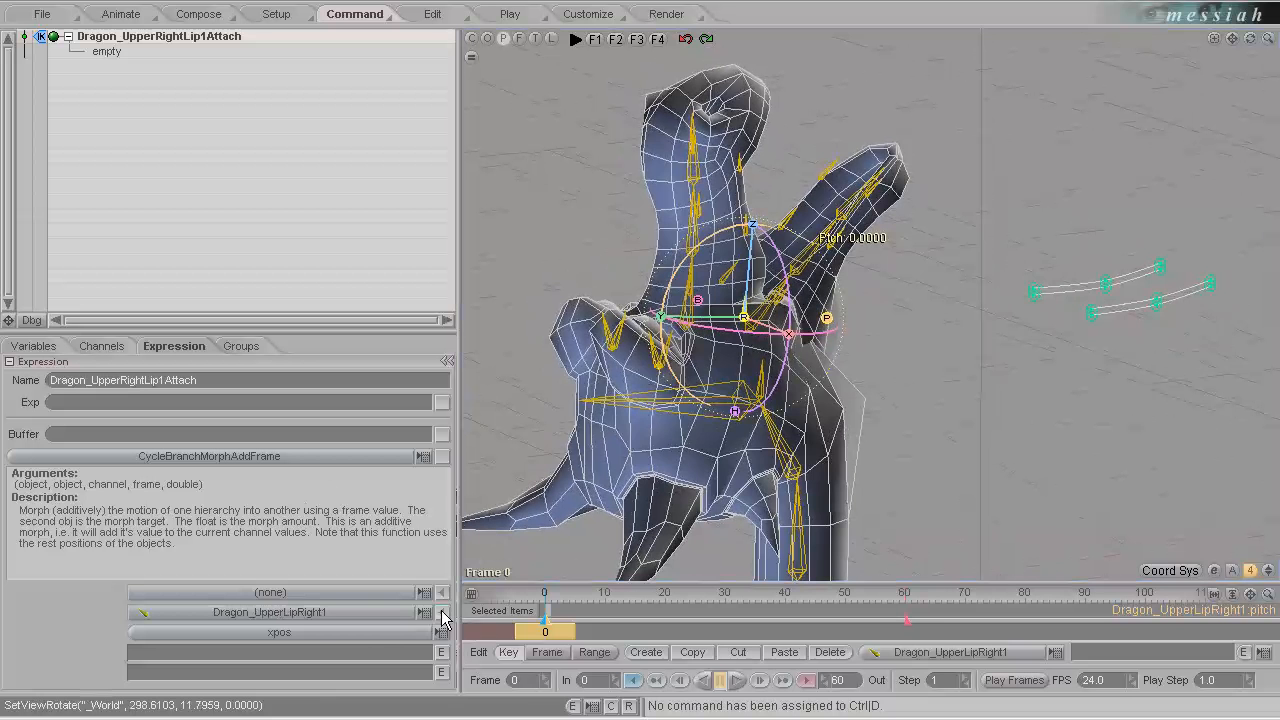
# Set the function's first object to SneerRightCurve_1, channel motion, frame NOW and amount 1, and insert it into the expression.
pyautogui.click(1097, 310)
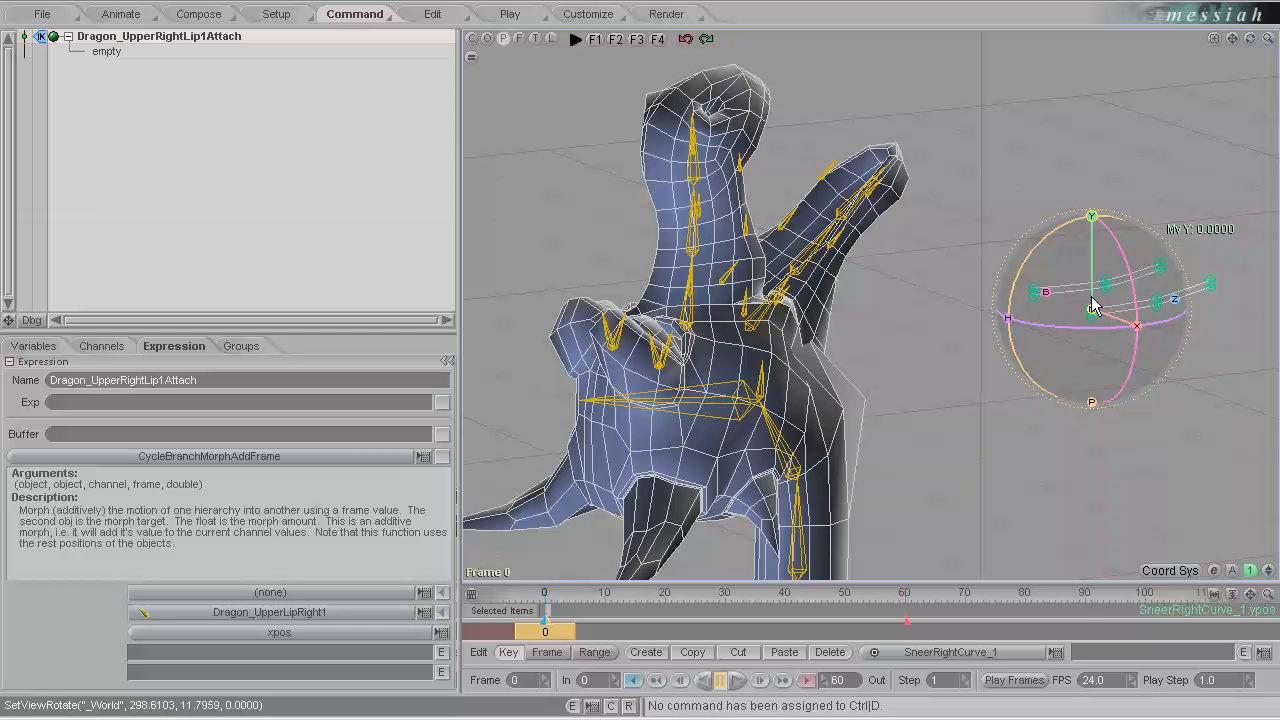
pyautogui.click(442, 592)
pyautogui.click(441, 632)
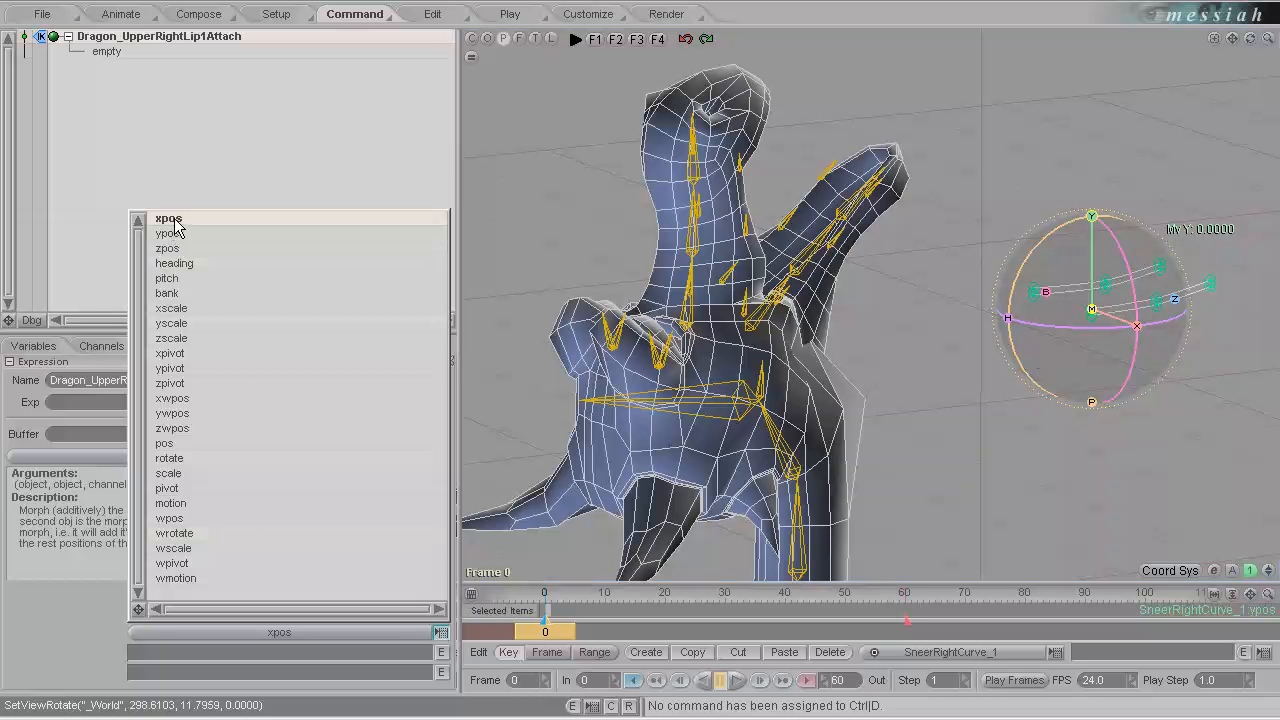
pyautogui.click(181, 506)
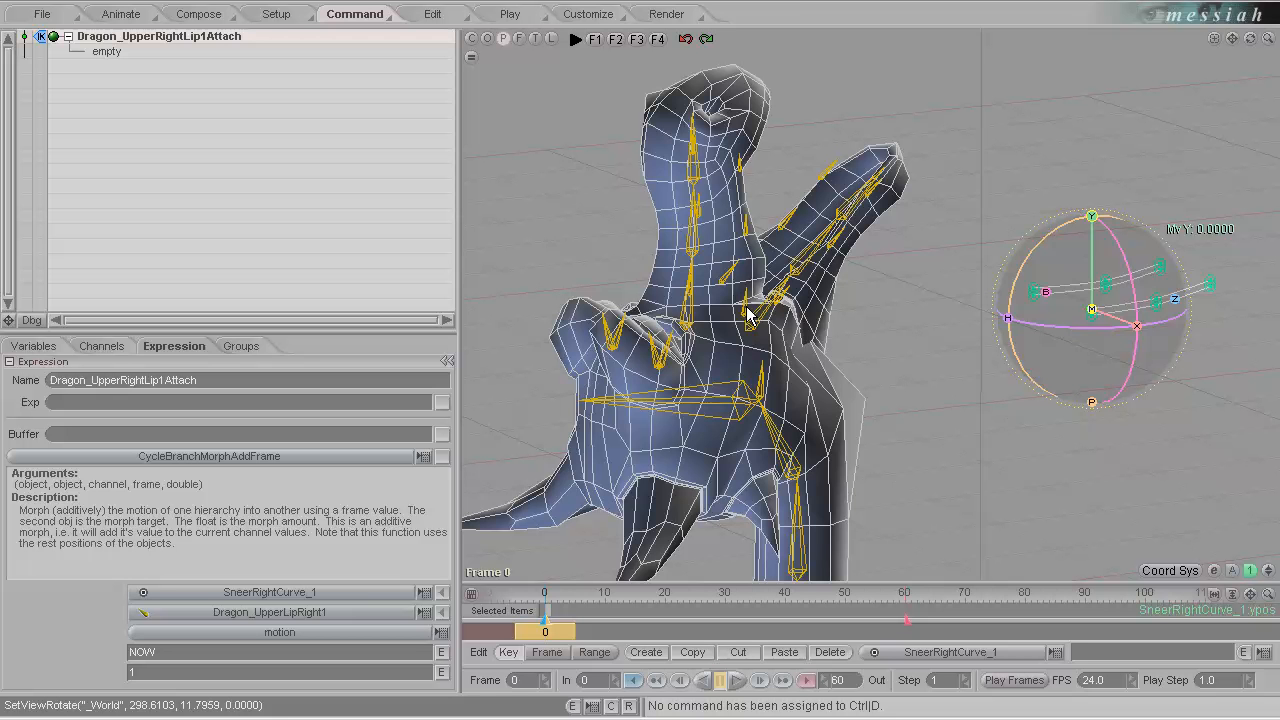
pyautogui.click(442, 457)
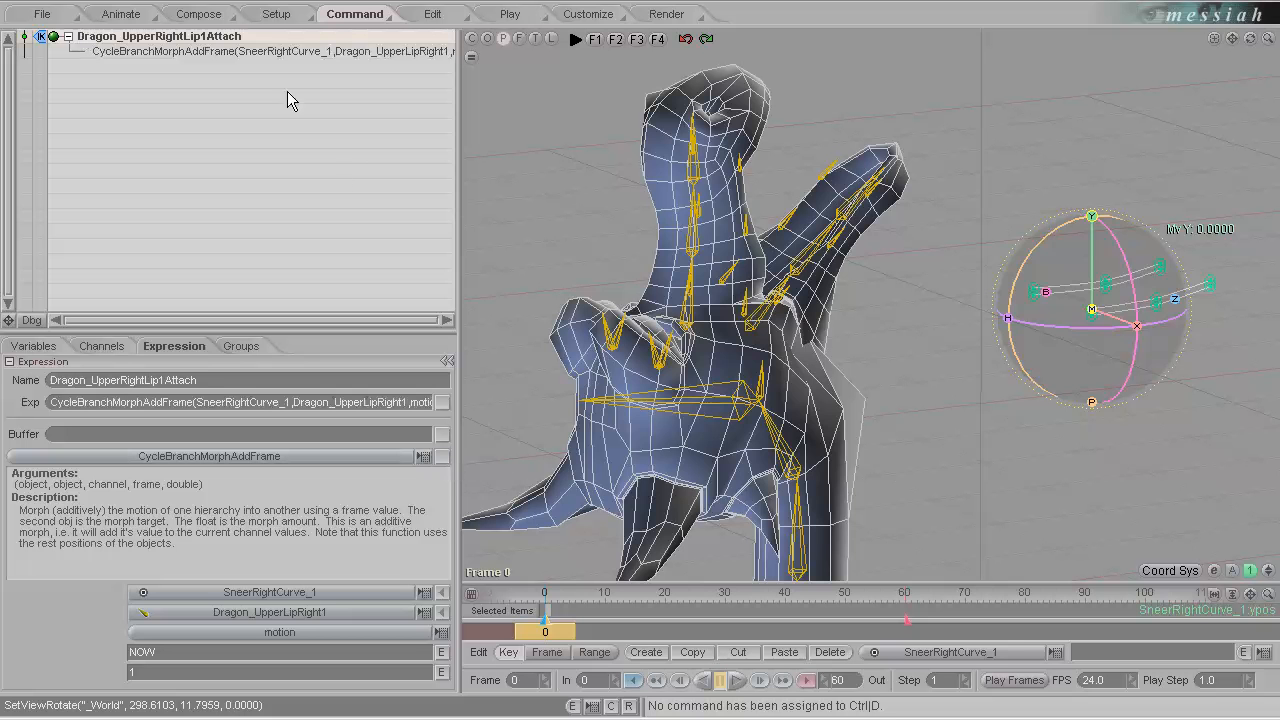
# Test the expression by moving Dragon_UpperLipRight1 along Y, X and Z, then discard the test moves.
pyautogui.click(745, 311)
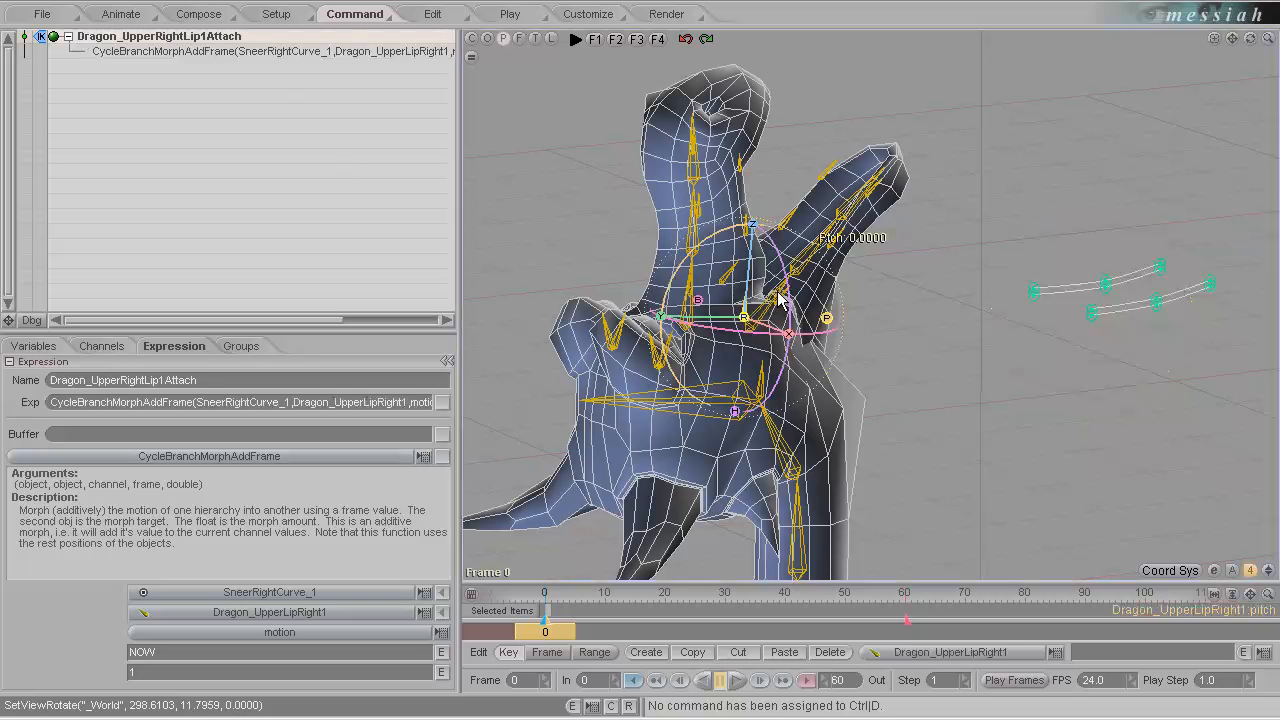
pyautogui.moveTo(661, 318); pyautogui.dragTo(652, 362)
pyautogui.moveTo(657, 318); pyautogui.dragTo(646, 366)
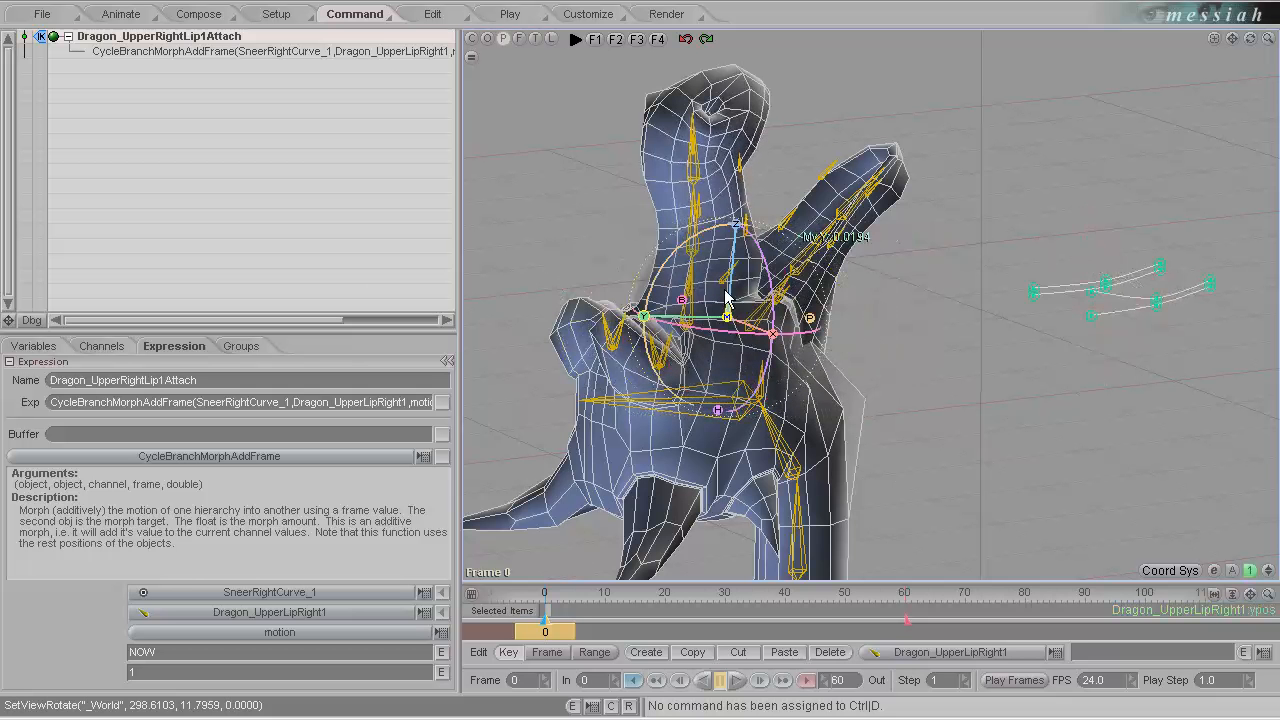
pyautogui.moveTo(641, 314); pyautogui.dragTo(641, 364)
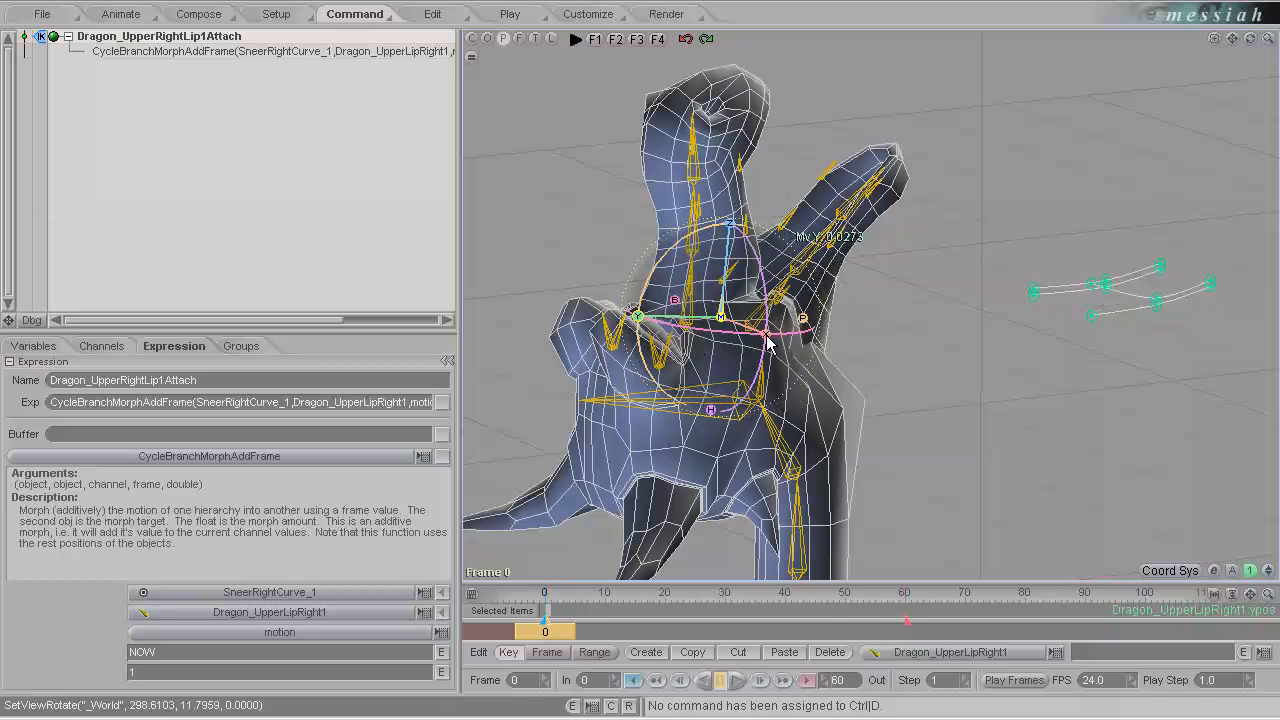
pyautogui.moveTo(768, 343); pyautogui.dragTo(640, 364)
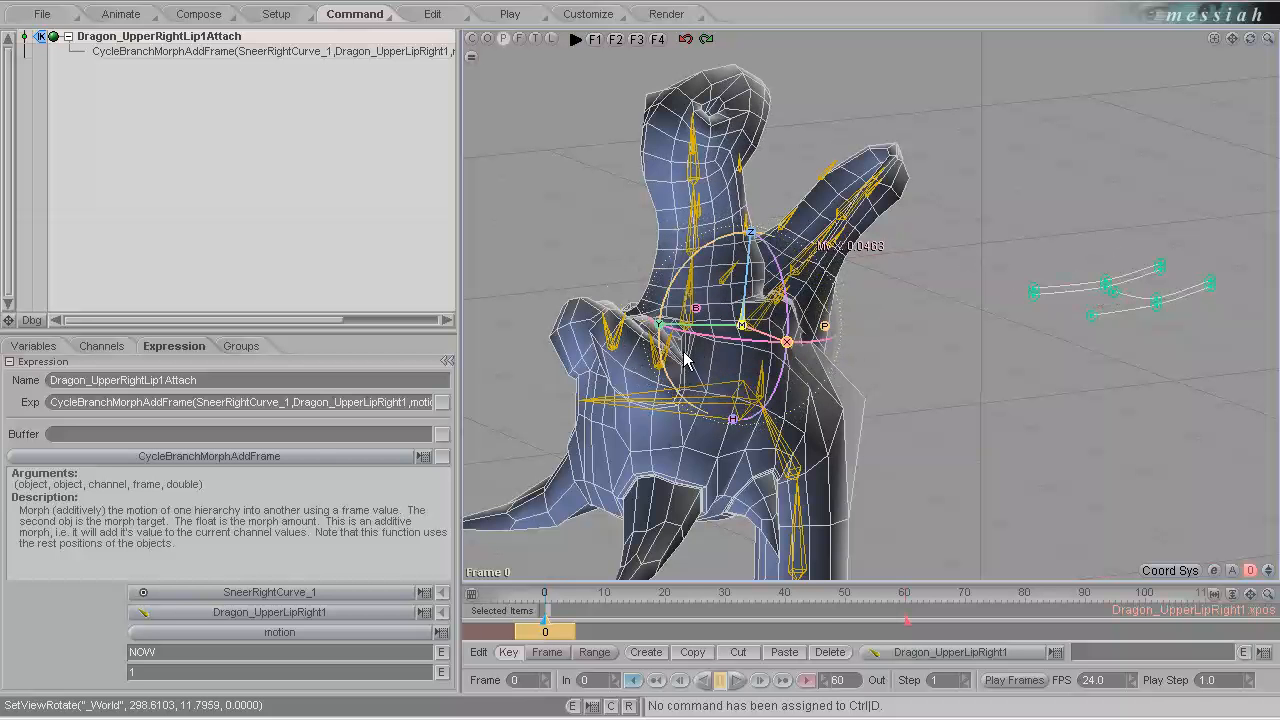
pyautogui.moveTo(694, 306); pyautogui.dragTo(705, 383)
pyautogui.moveTo(753, 237); pyautogui.dragTo(640, 364)
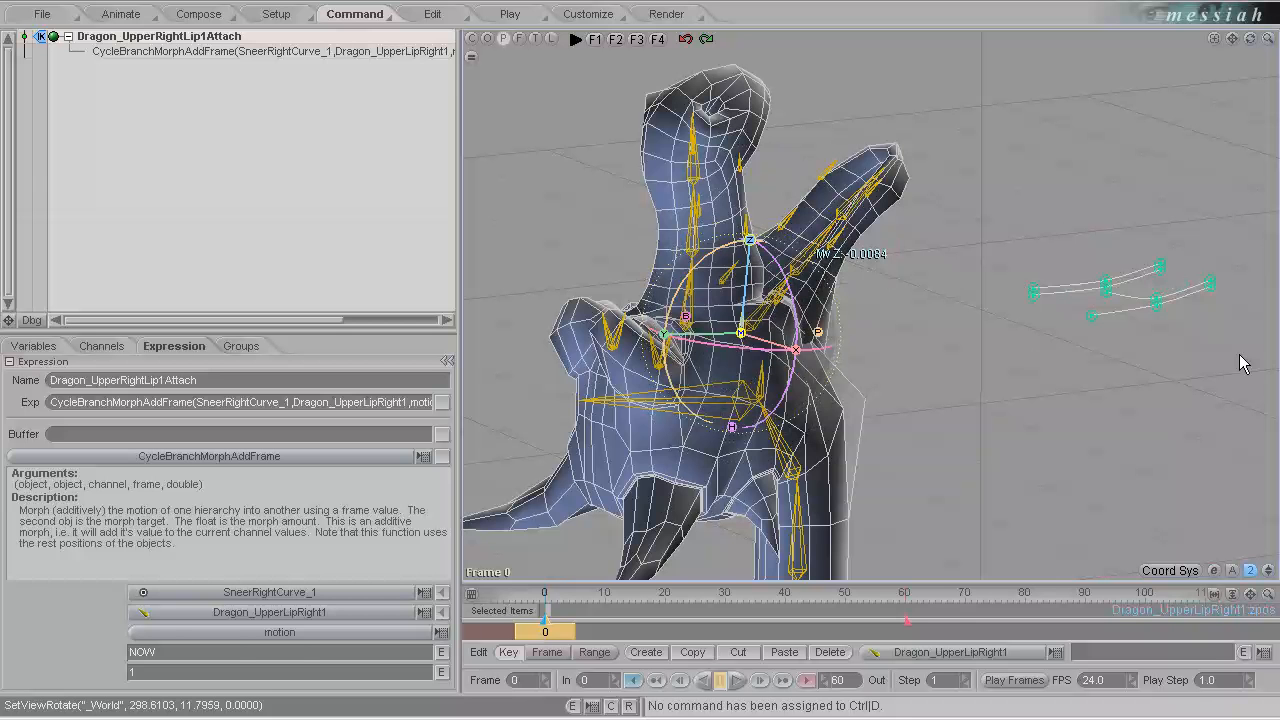
pyautogui.click(133, 20)
pyautogui.click(372, 22)
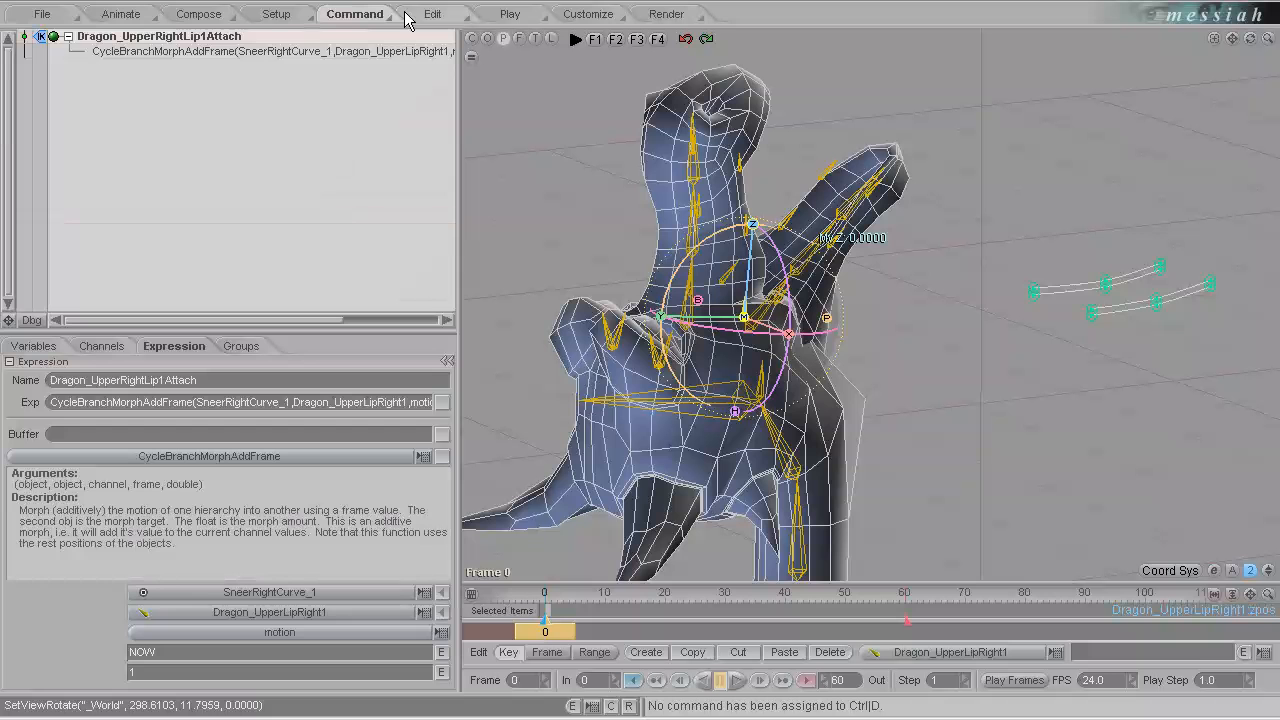
# Duplicate the Dragon_UpperRightLip1Attach expression and rename the copy Dragon_UpperRightLip2Attach.
pyautogui.click(67, 36)
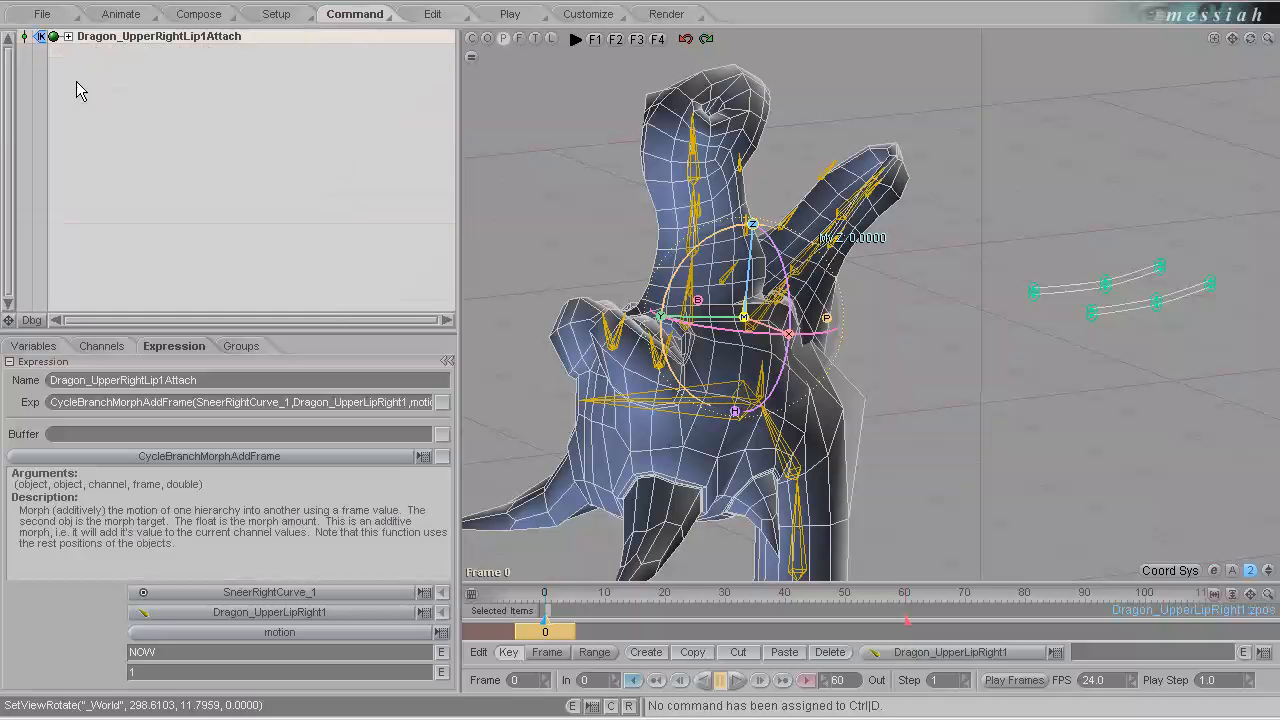
pyautogui.hotkey('ctrl', 'c')
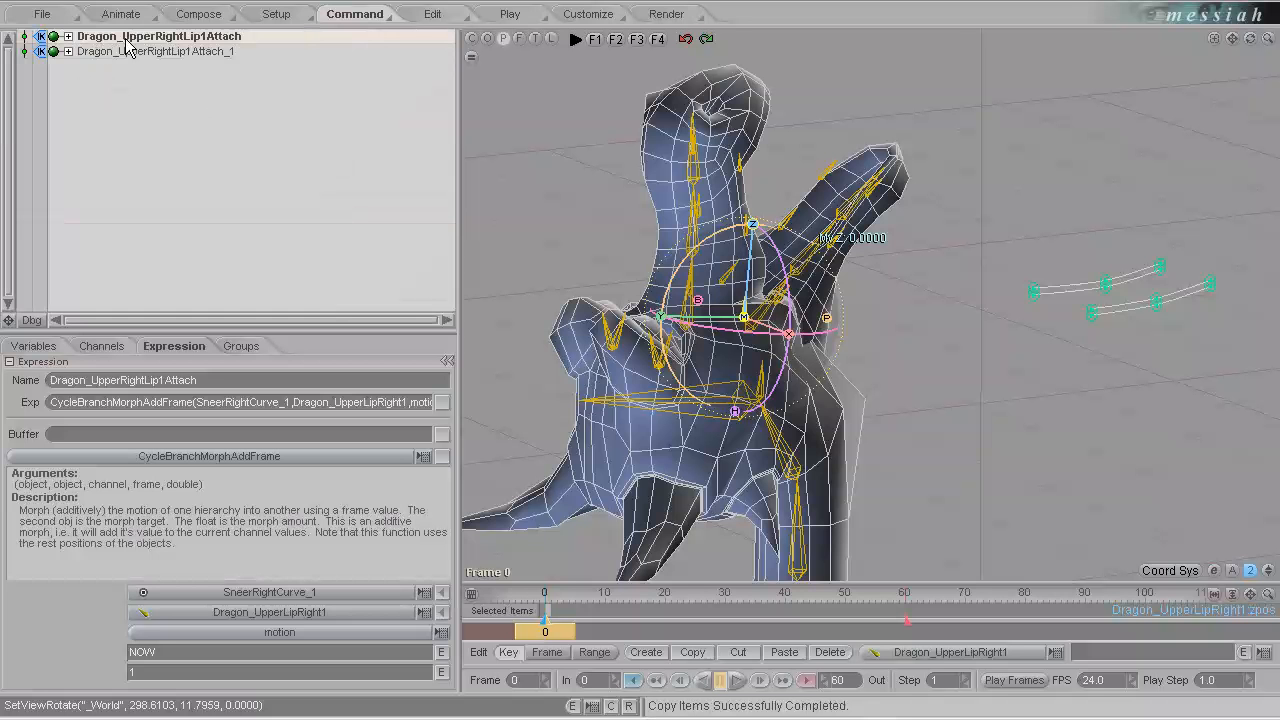
pyautogui.doubleClick(141, 53)
pyautogui.click(192, 52)
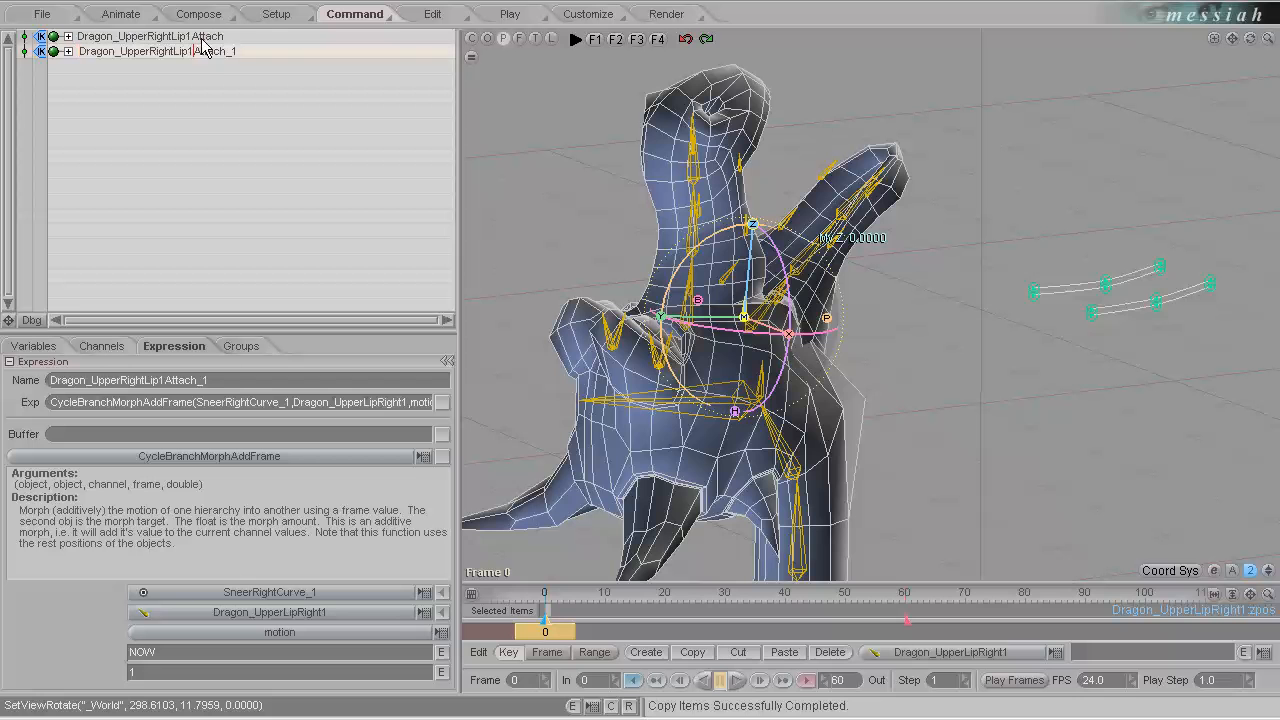
pyautogui.press('BackSpace')
pyautogui.write('2')
pyautogui.press('Return')
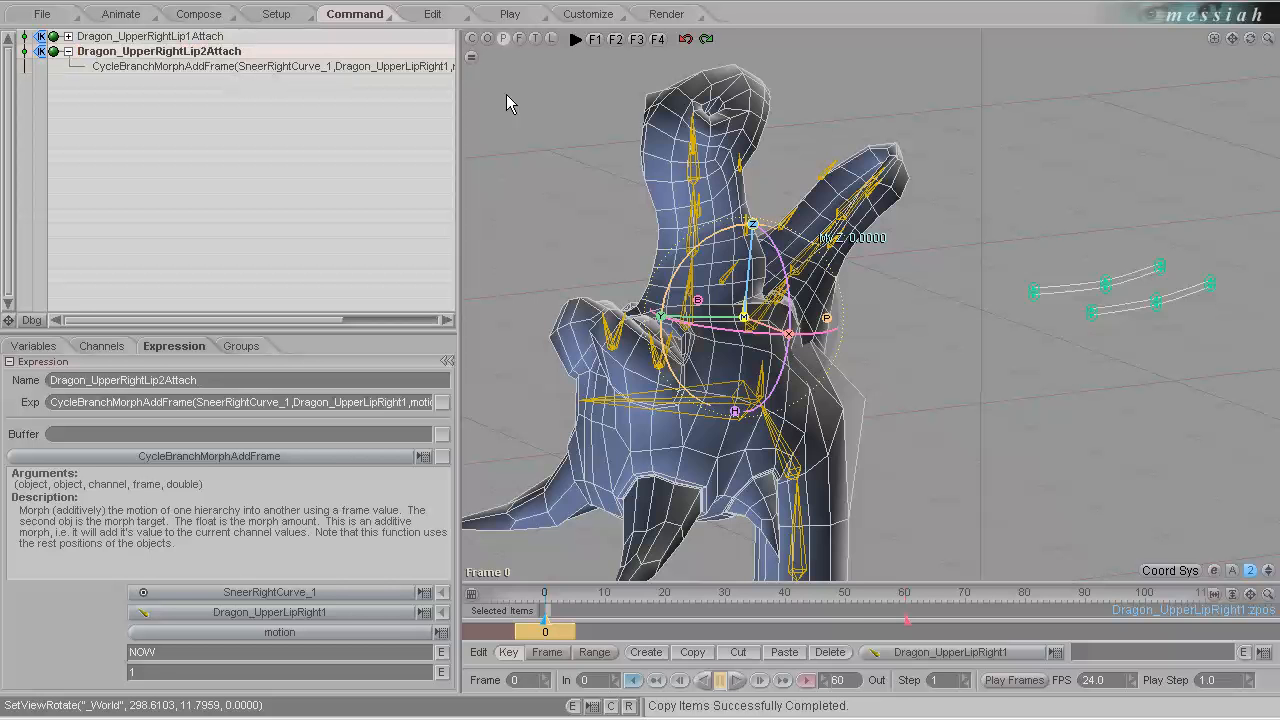
# Edit the Dragon_UpperRightLip2Attach function so its objects are SneerRightCurve_2 and Dragon_UpperLipRight2.
pyautogui.moveTo(727, 110); pyautogui.dragTo(728, 108)
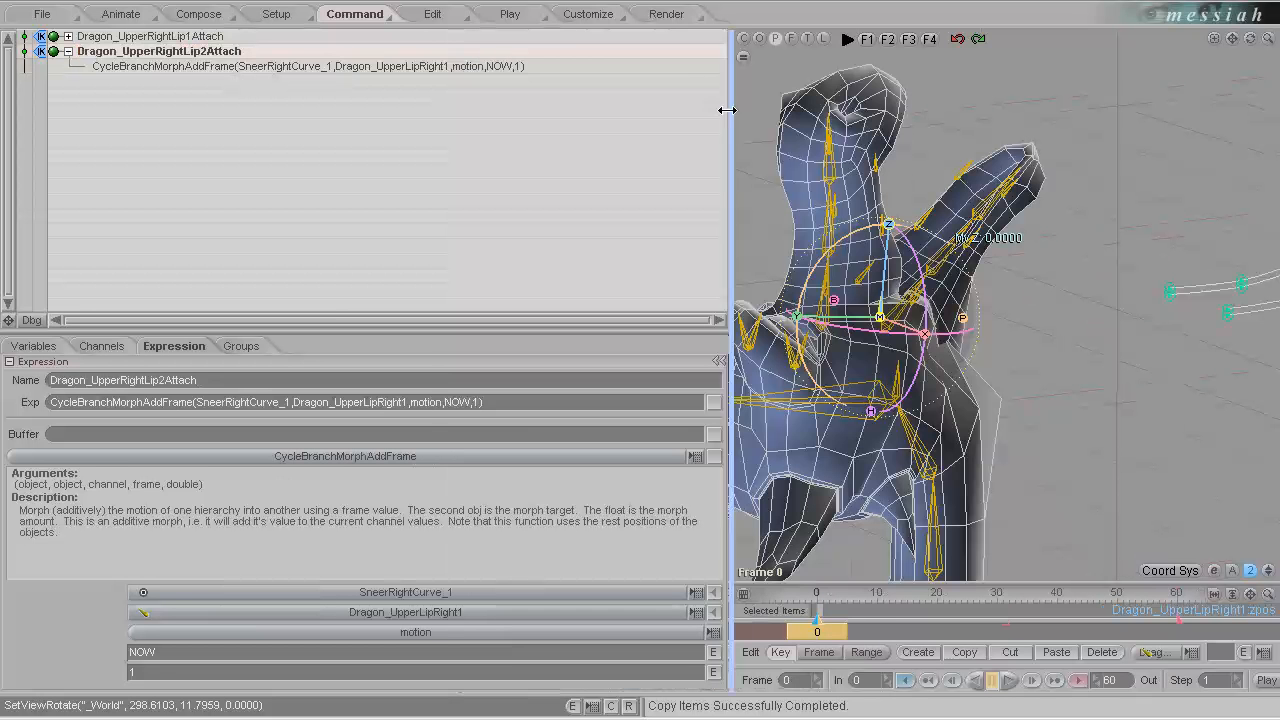
pyautogui.click(458, 77)
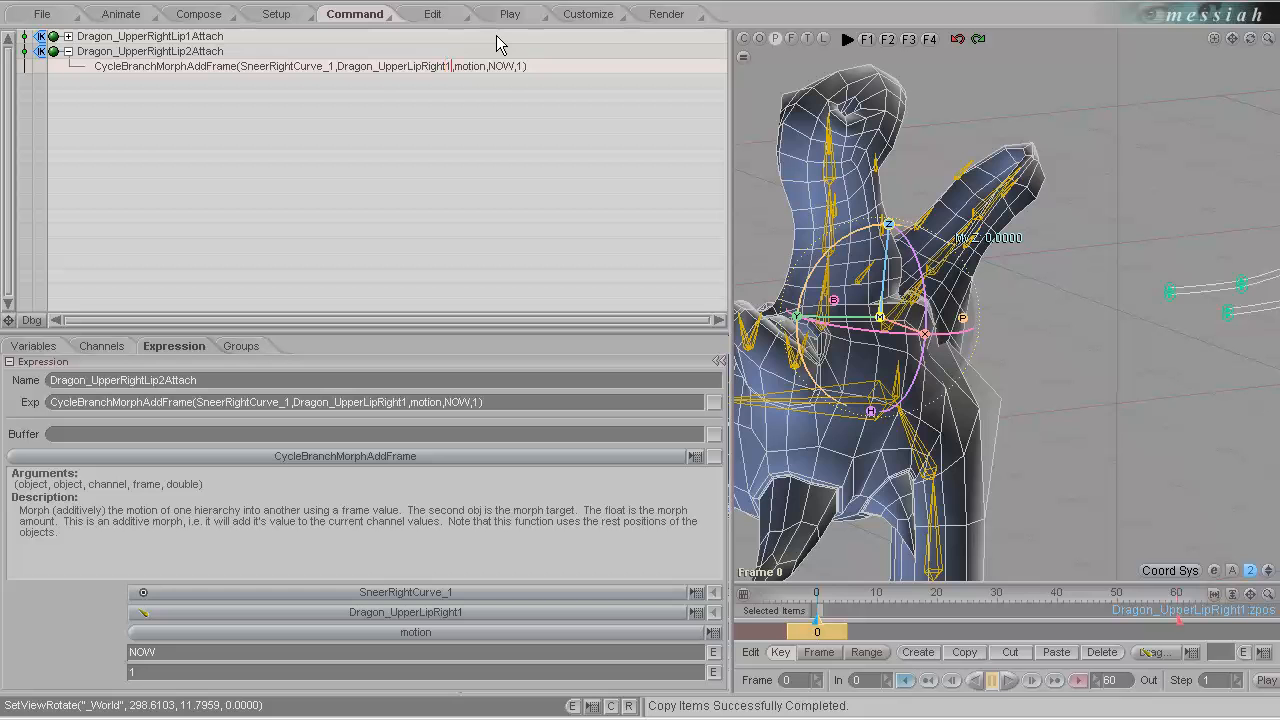
pyautogui.press('BackSpace')
pyautogui.write('2')
pyautogui.press('Return')
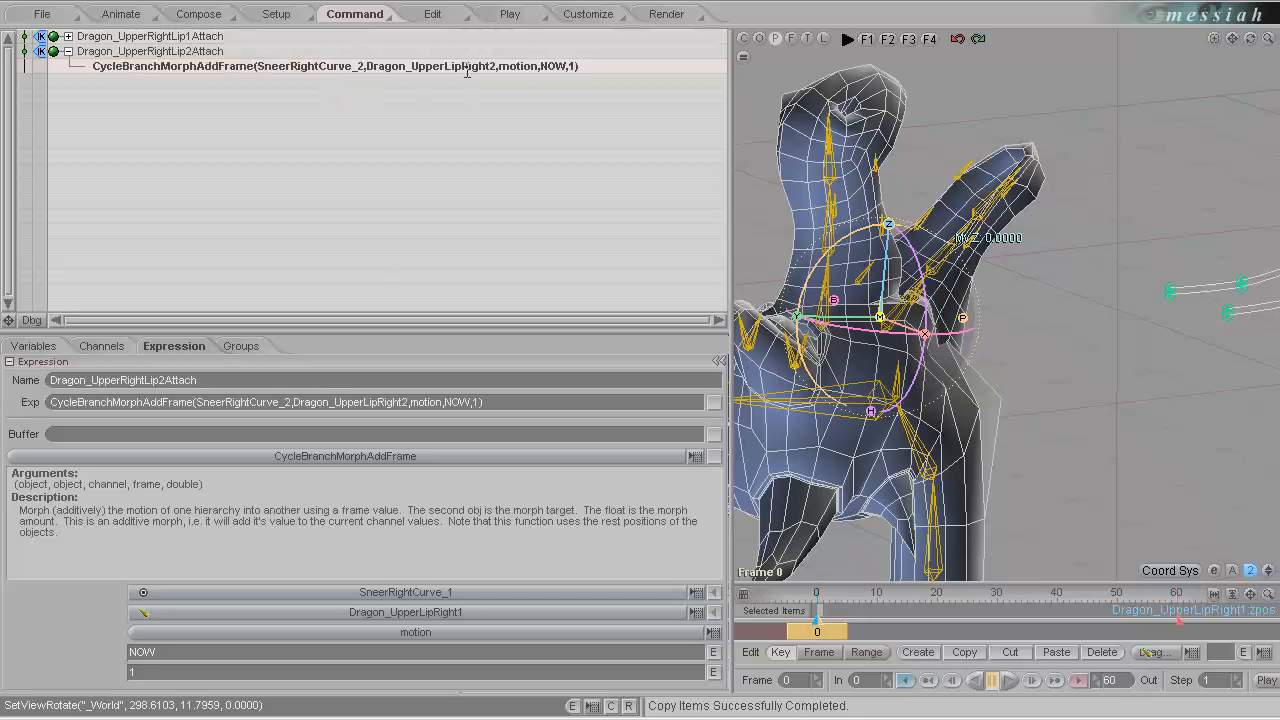
# Duplicate the Dragon_UpperRightLip2Attach expression and rename the copy Dragon_UpperRightLip3Attach.
pyautogui.click(168, 50)
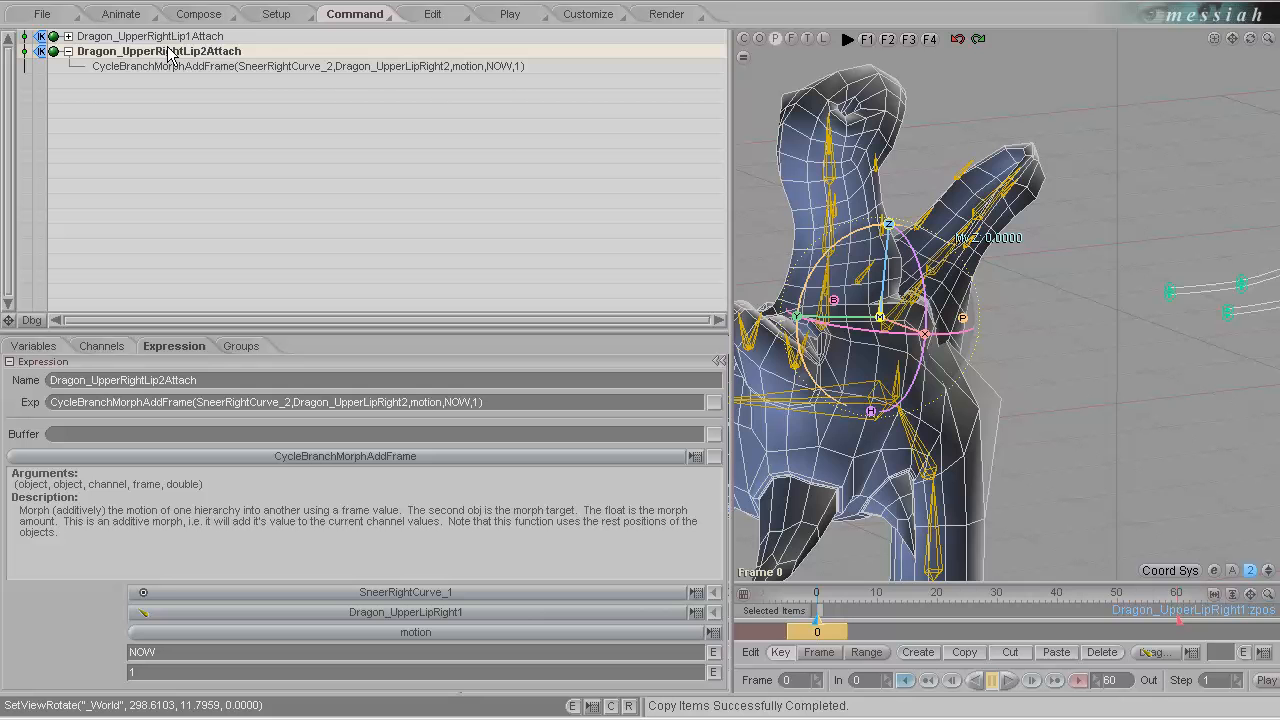
pyautogui.hotkey('ctrl', 'v')
pyautogui.doubleClick(203, 81)
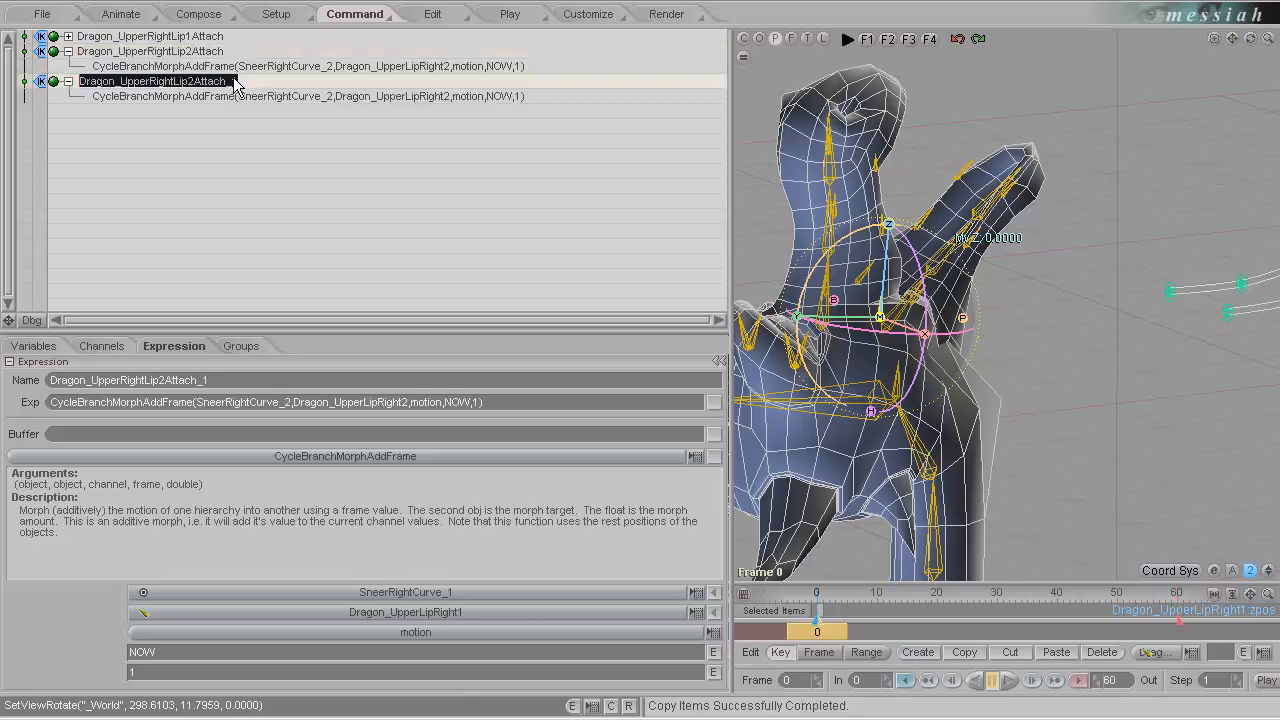
pyautogui.click(236, 80)
pyautogui.press('BackSpace')
pyautogui.press('BackSpace')
pyautogui.press('Left')
pyautogui.press('Left')
pyautogui.press('Left')
pyautogui.press('Left')
pyautogui.press('Left')
pyautogui.press('Left')
pyautogui.press('BackSpace')
pyautogui.write('3')
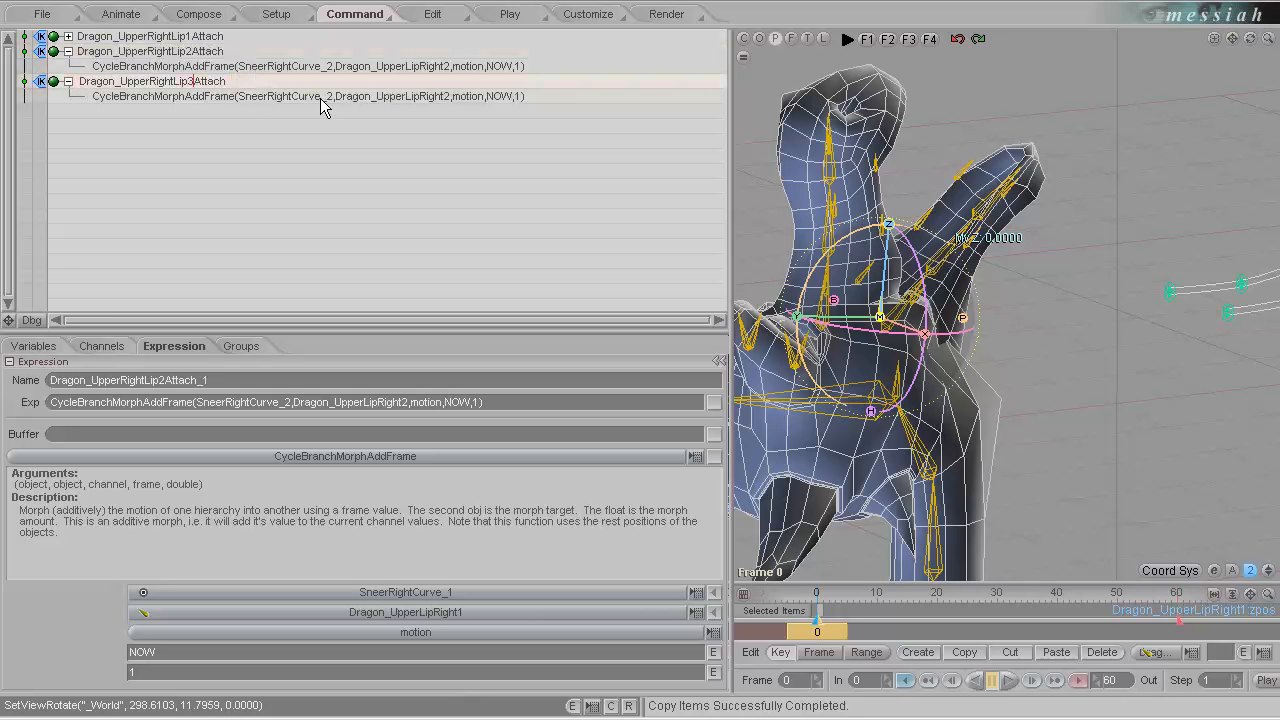
# Edit the Dragon_UpperRightLip3Attach function so its objects are SneerRightCurve_3 and Dragon_UpperLipRight3.
pyautogui.doubleClick(325, 96)
pyautogui.click(331, 96)
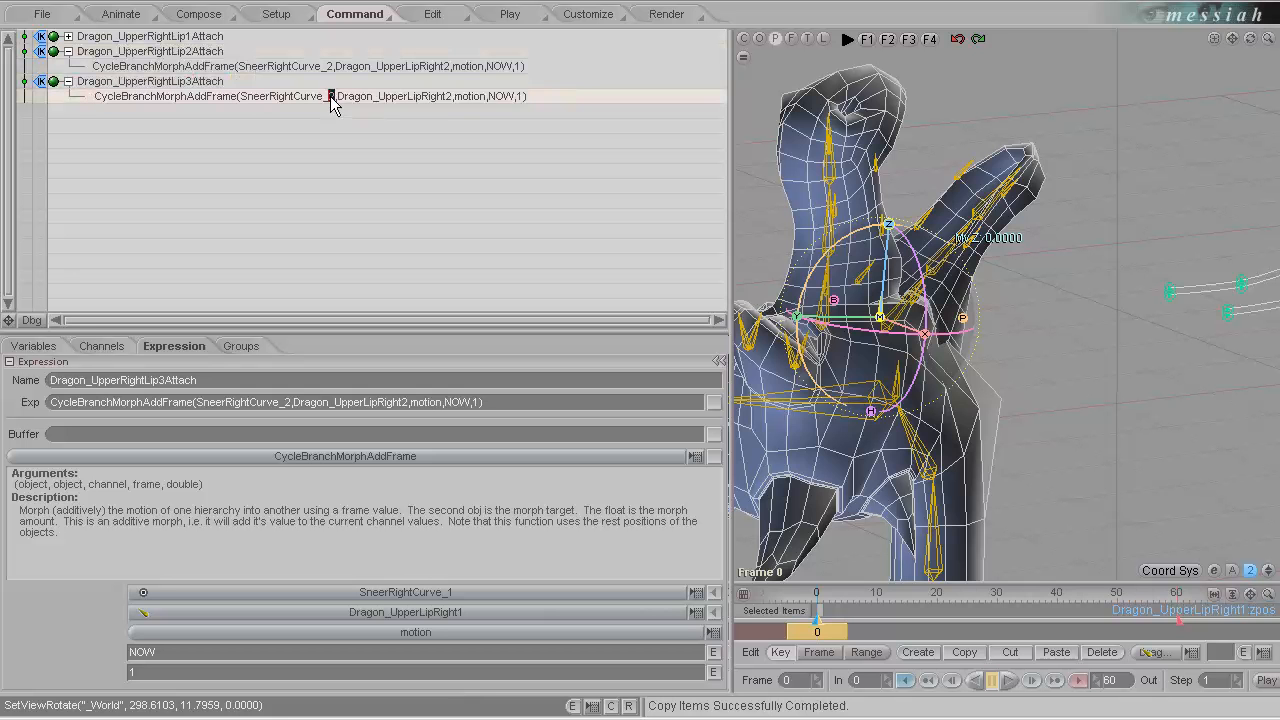
pyautogui.write('3')
pyautogui.click(448, 96)
pyautogui.write('3')
pyautogui.press('Return')
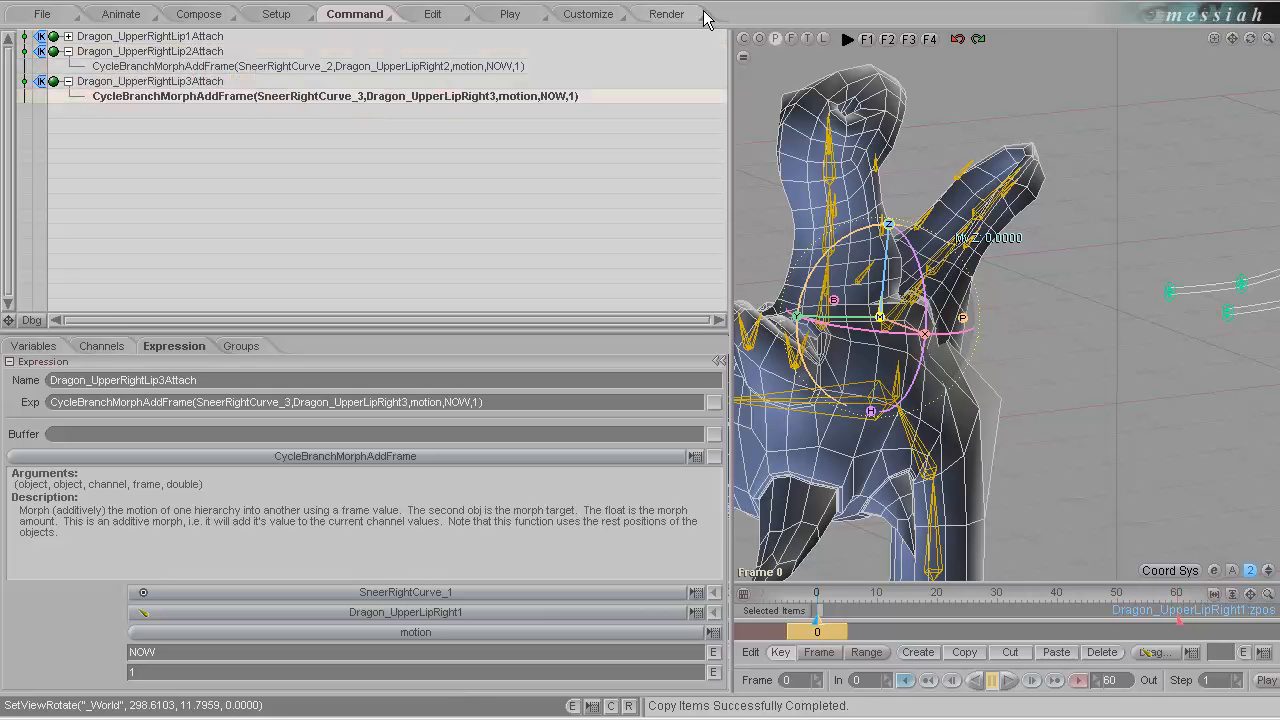
# Move the Dragon_UpperLipRight2 bone about 0.05 and the Dragon_UpperLipRight3 bone about 0.04 along Y to test the lip deformation.
pyautogui.click(878, 228)
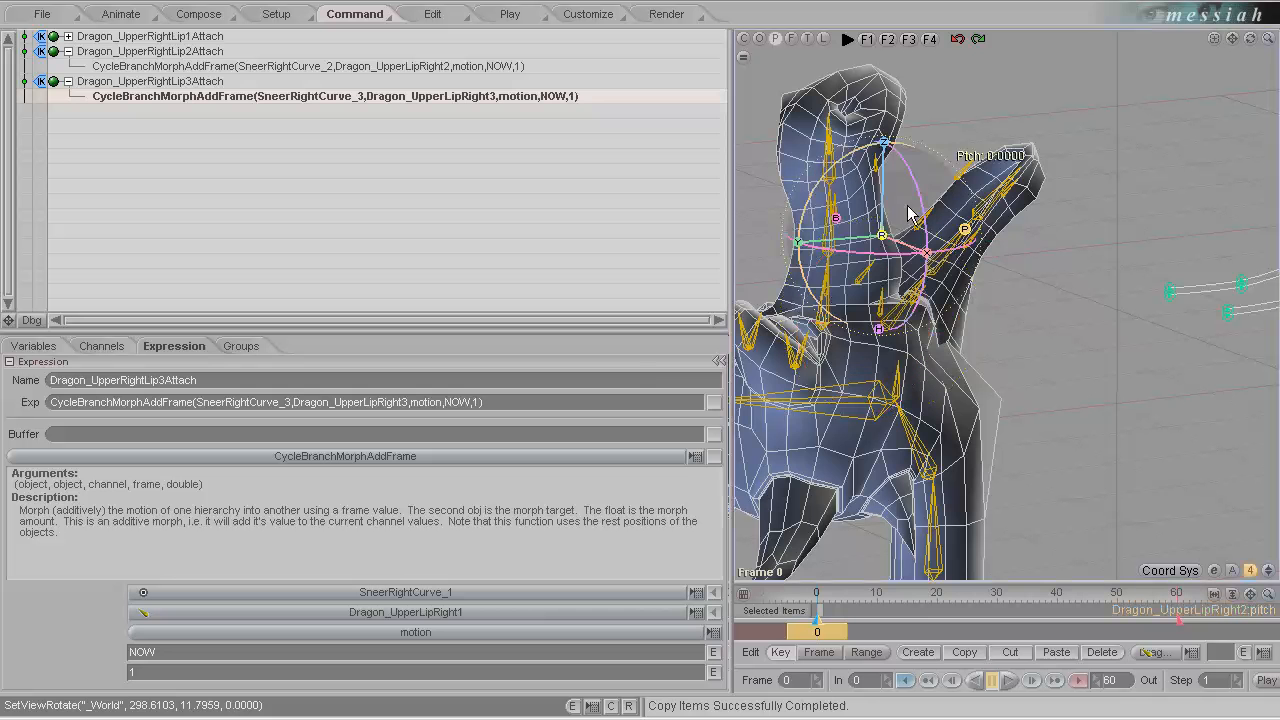
pyautogui.moveTo(797, 241); pyautogui.dragTo(755, 246)
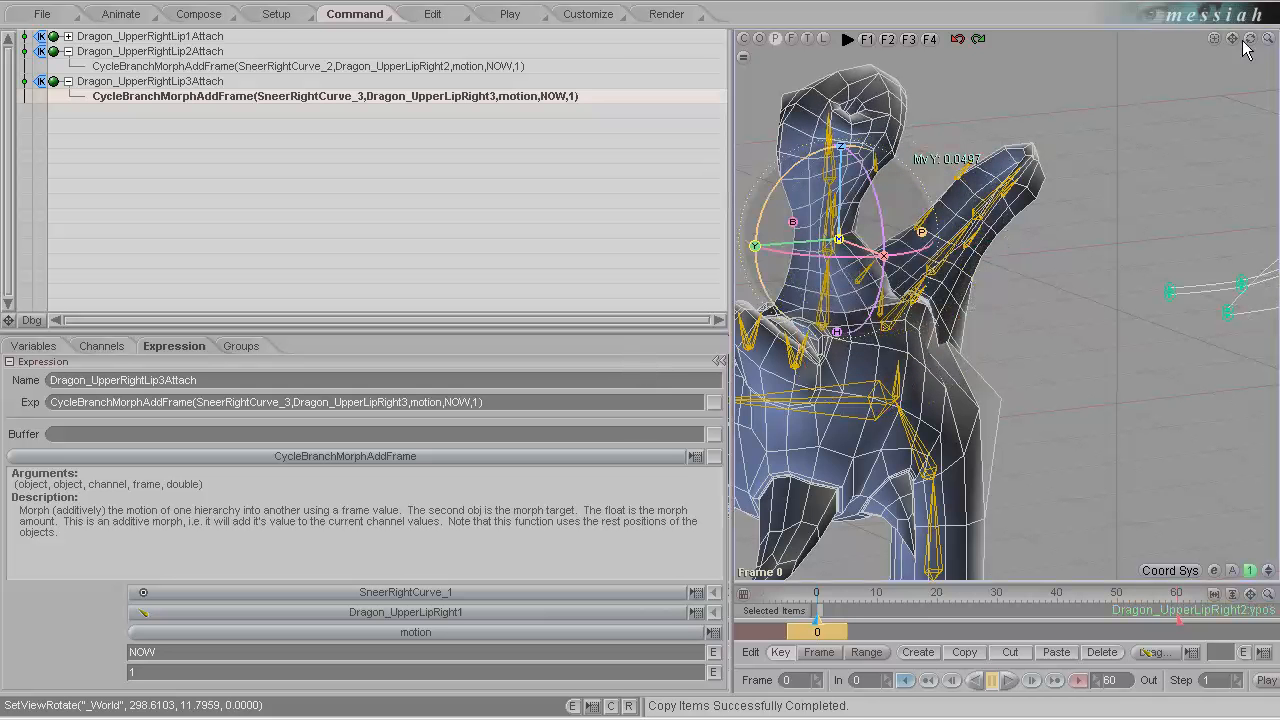
pyautogui.moveTo(1232, 38)
pyautogui.mouseDown()
pyautogui.moveTo(1162, 30)
pyautogui.moveTo(1241, 32)
pyautogui.mouseUp()
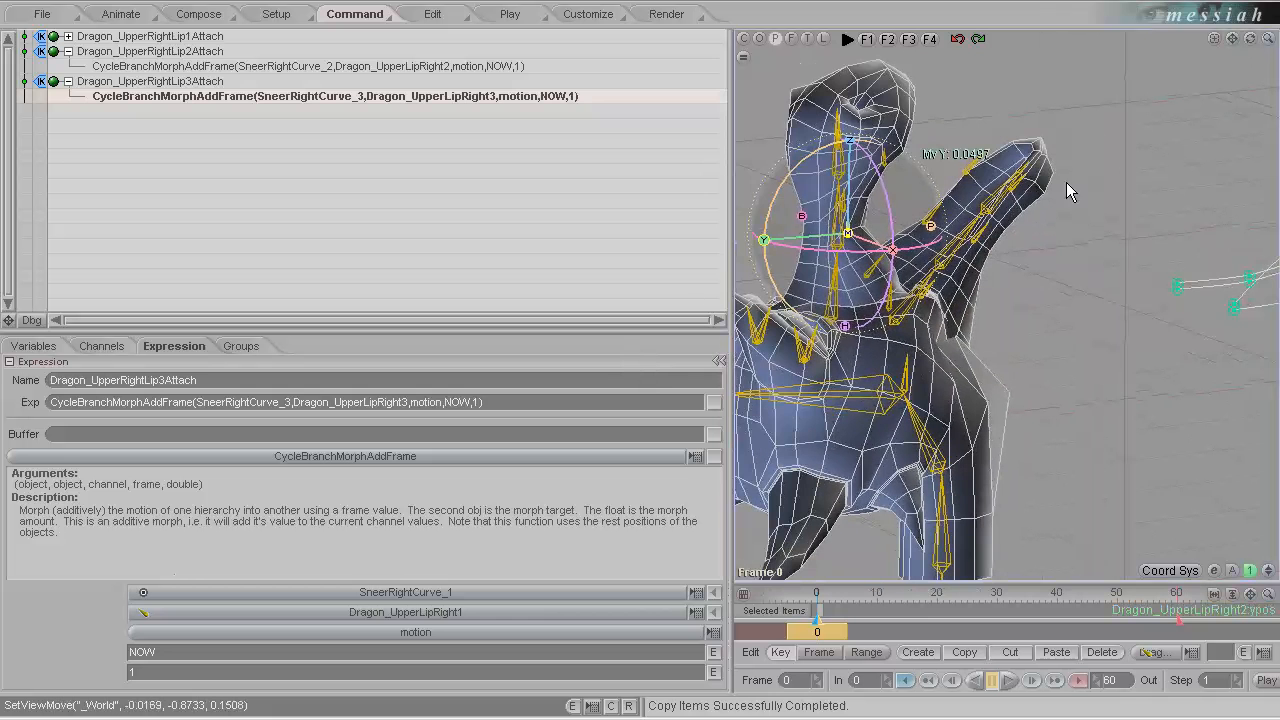
pyautogui.click(884, 163)
pyautogui.moveTo(801, 180); pyautogui.dragTo(762, 182)
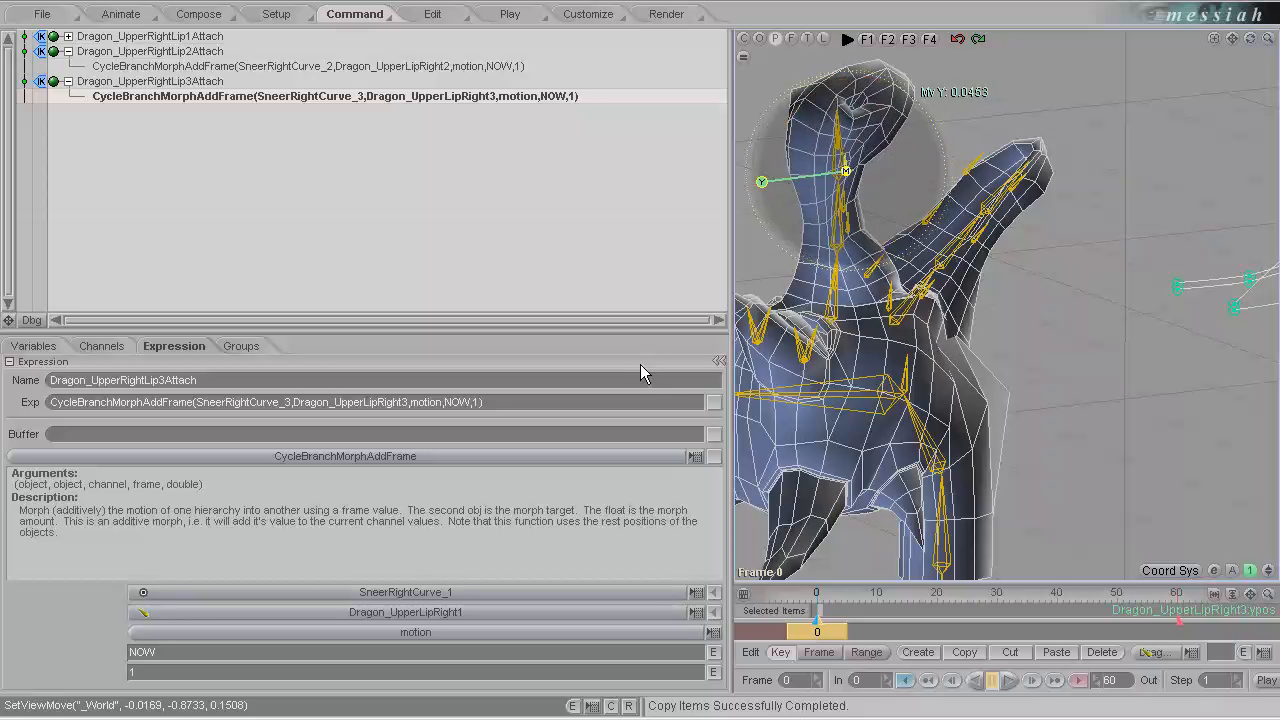
pyautogui.moveTo(641, 373); pyautogui.dragTo(700, 306)
# Collapse the open expressions, duplicate Dragon_UpperRightLip1Attach, and rename the copy Dragon_UpperLeftLip1Attach.
pyautogui.click(68, 52)
pyautogui.click(67, 67)
pyautogui.click(165, 36)
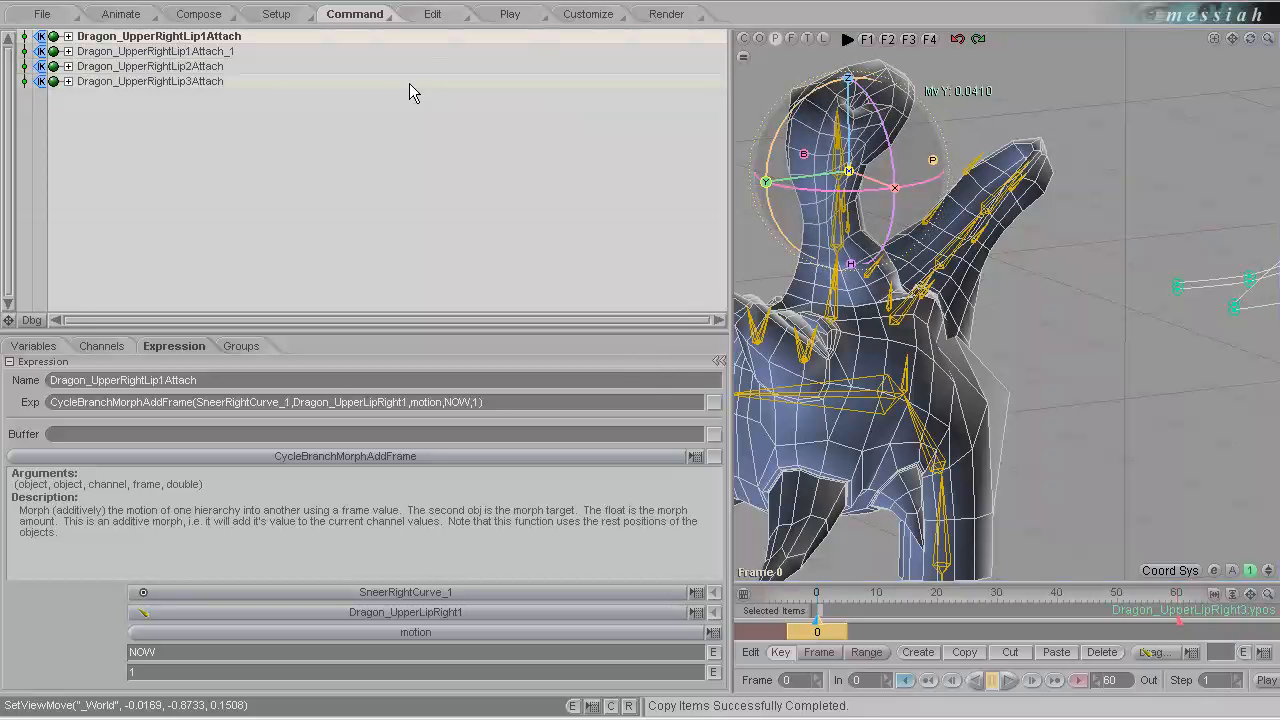
pyautogui.hotkey('ctrl', 'v')
pyautogui.moveTo(242, 51); pyautogui.dragTo(230, 49)
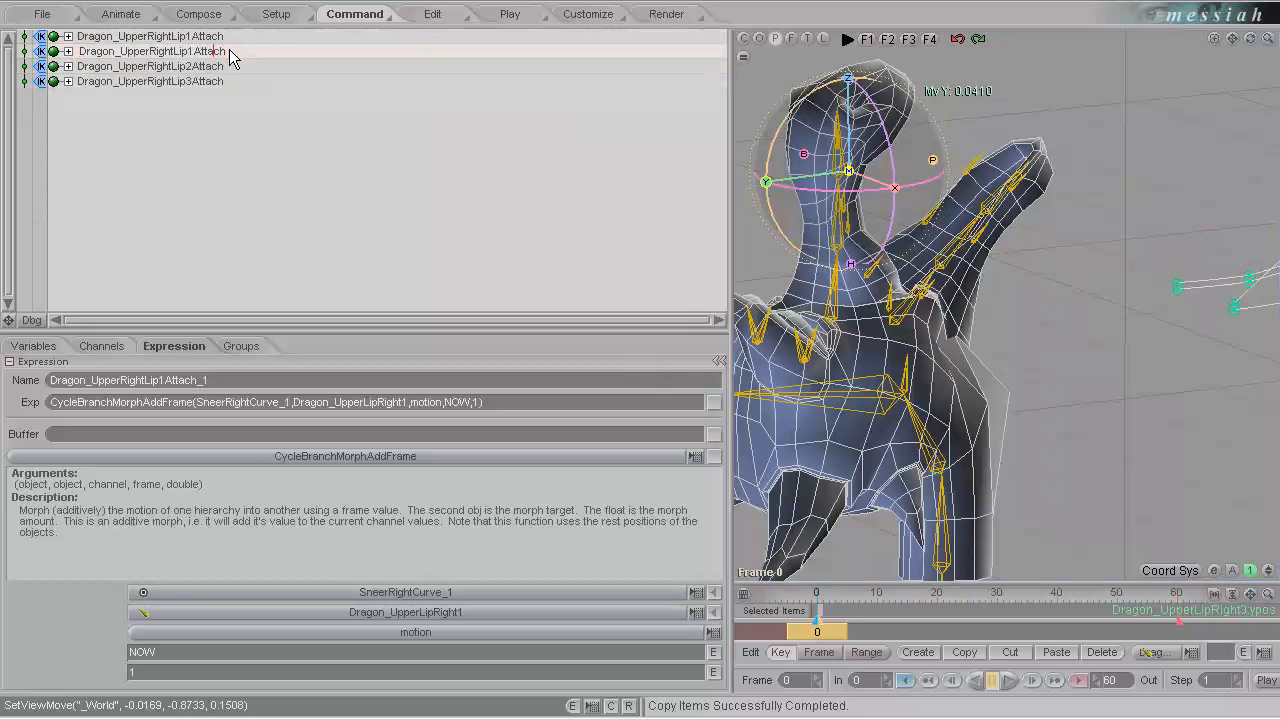
pyautogui.press('BackSpace')
pyautogui.press('BackSpace')
pyautogui.press('BackSpace')
pyautogui.press('BackSpace')
pyautogui.press('BackSpace')
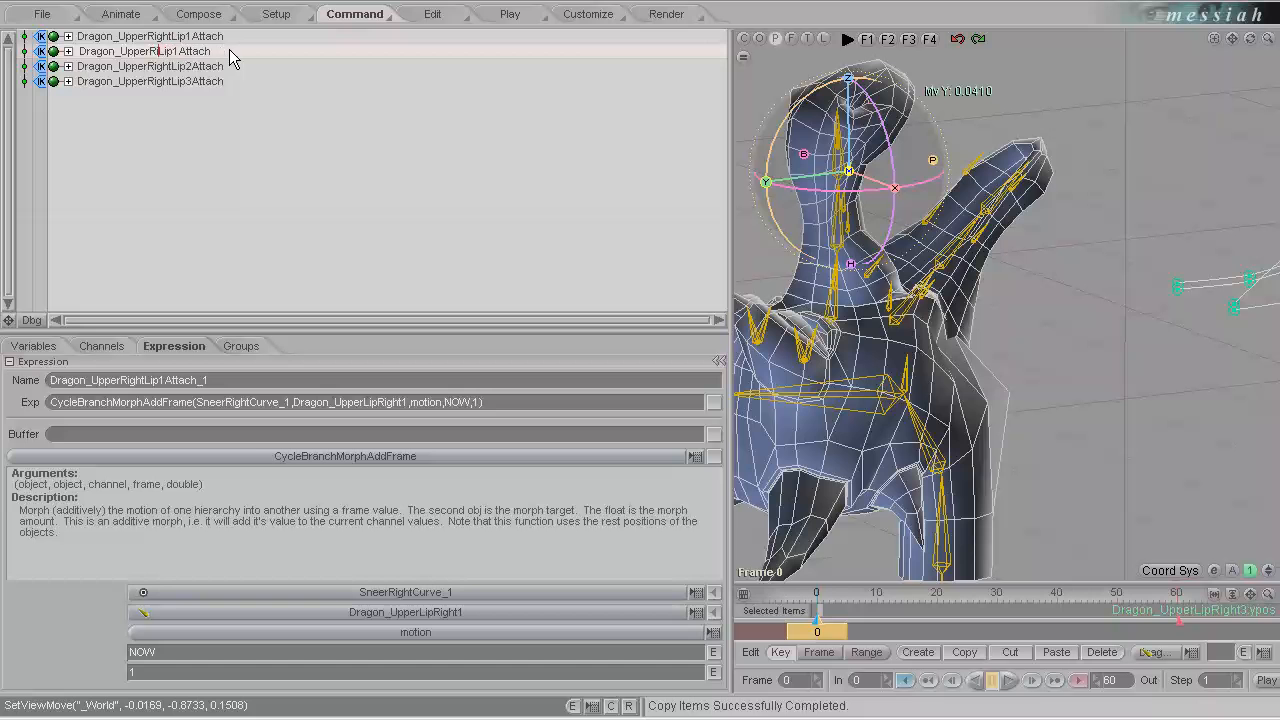
pyautogui.write('Left')
pyautogui.press('Return')
# Edit the Dragon_UpperLeftLip1Attach function so its objects are SneerLeftCurve_1 and Dragon_UpperLipLeft1.
pyautogui.click(69, 51)
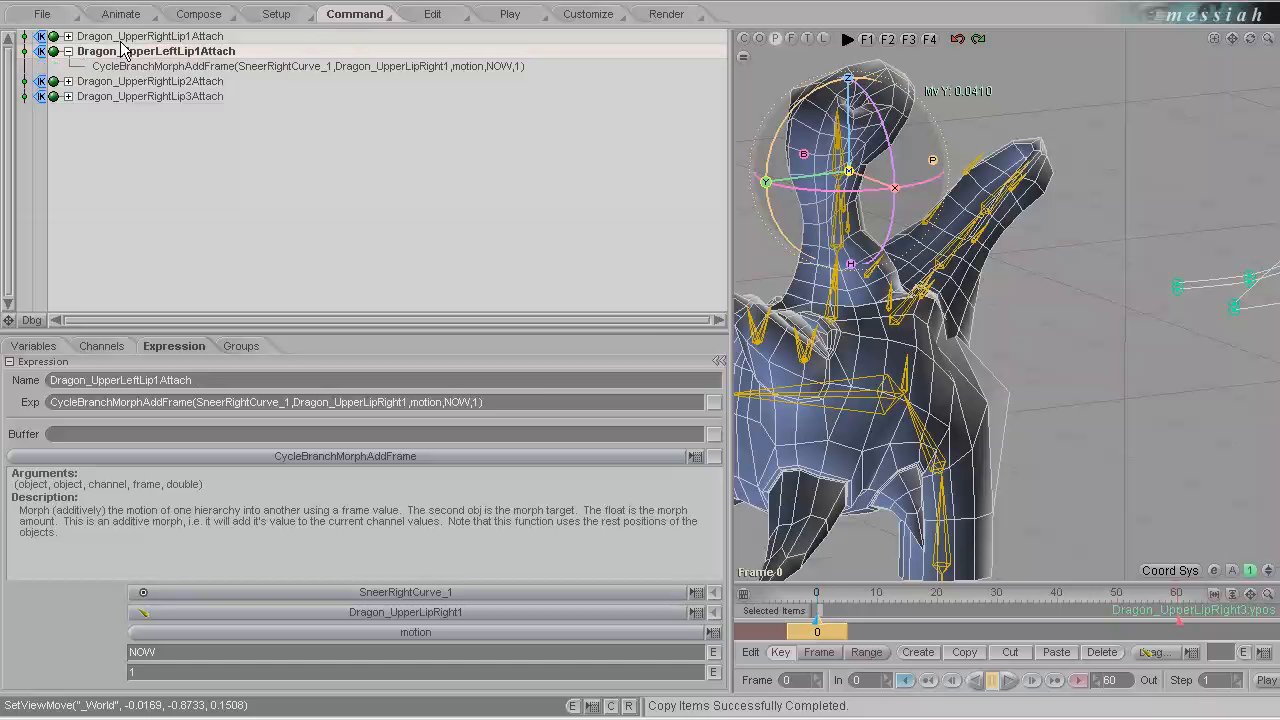
pyautogui.doubleClick(282, 69)
pyautogui.click(309, 66)
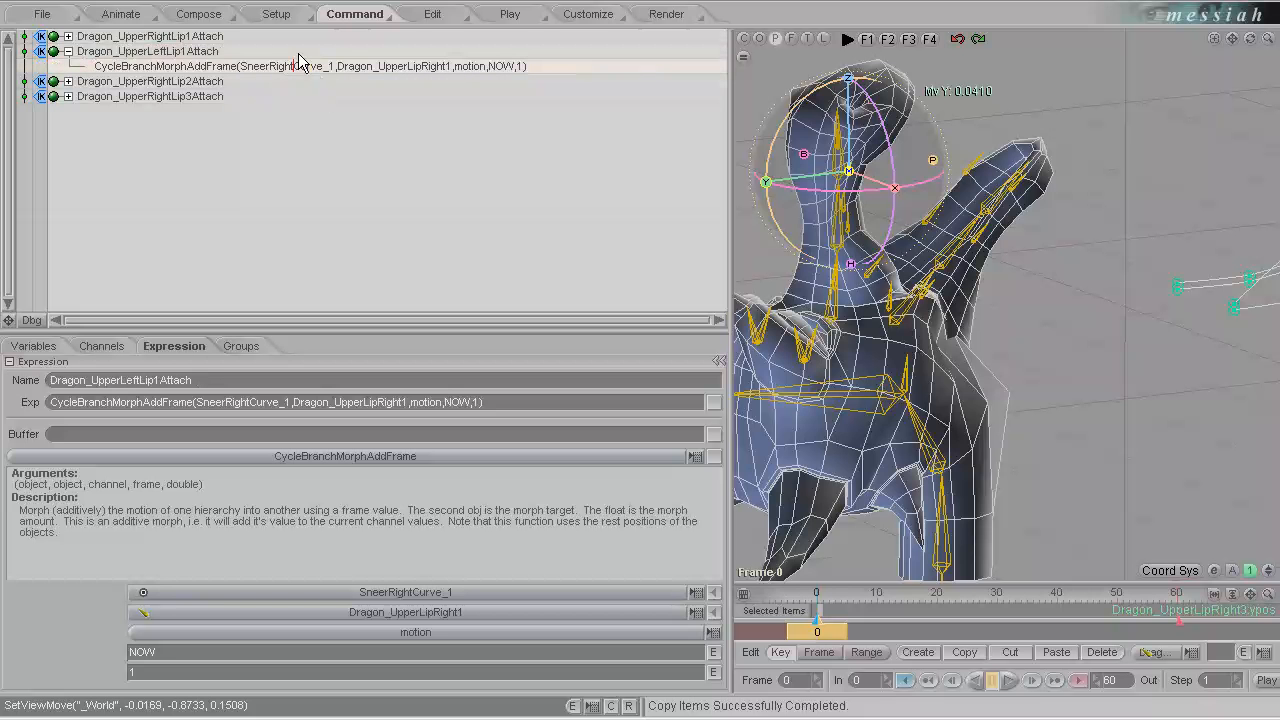
pyautogui.press('BackSpace')
pyautogui.press('BackSpace')
pyautogui.press('BackSpace')
pyautogui.press('BackSpace')
pyautogui.press('BackSpace')
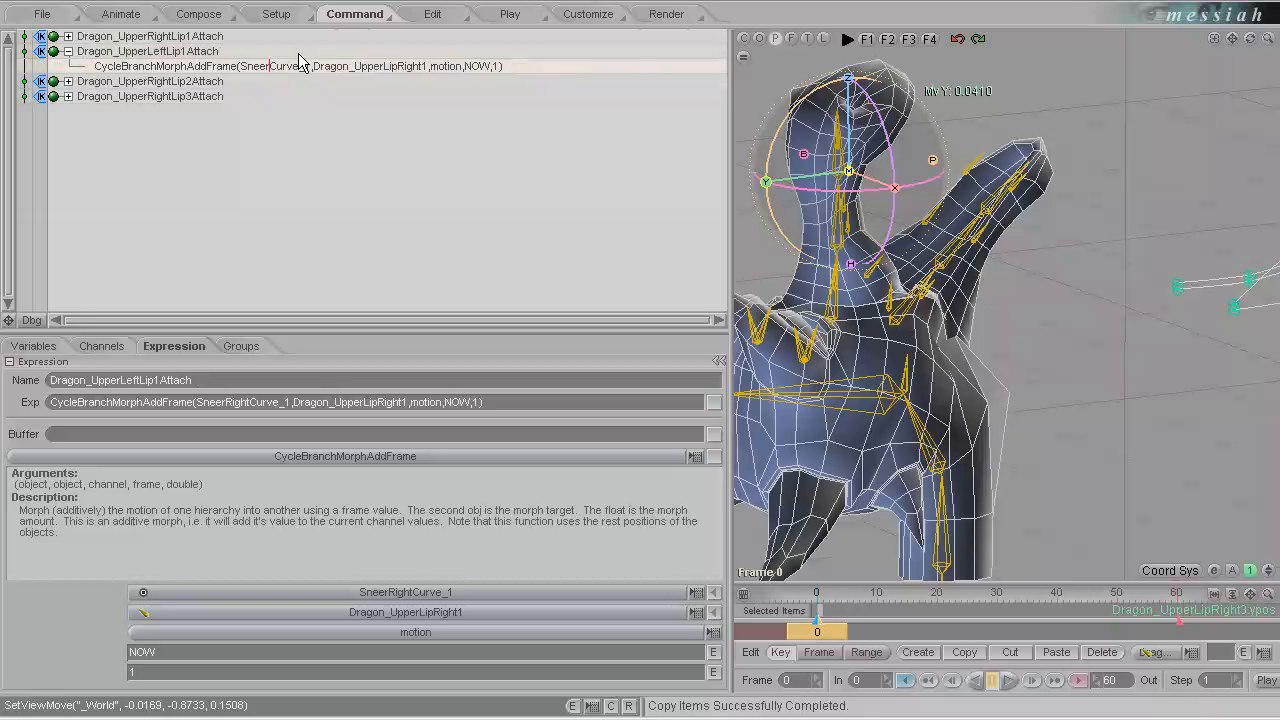
pyautogui.write('Left')
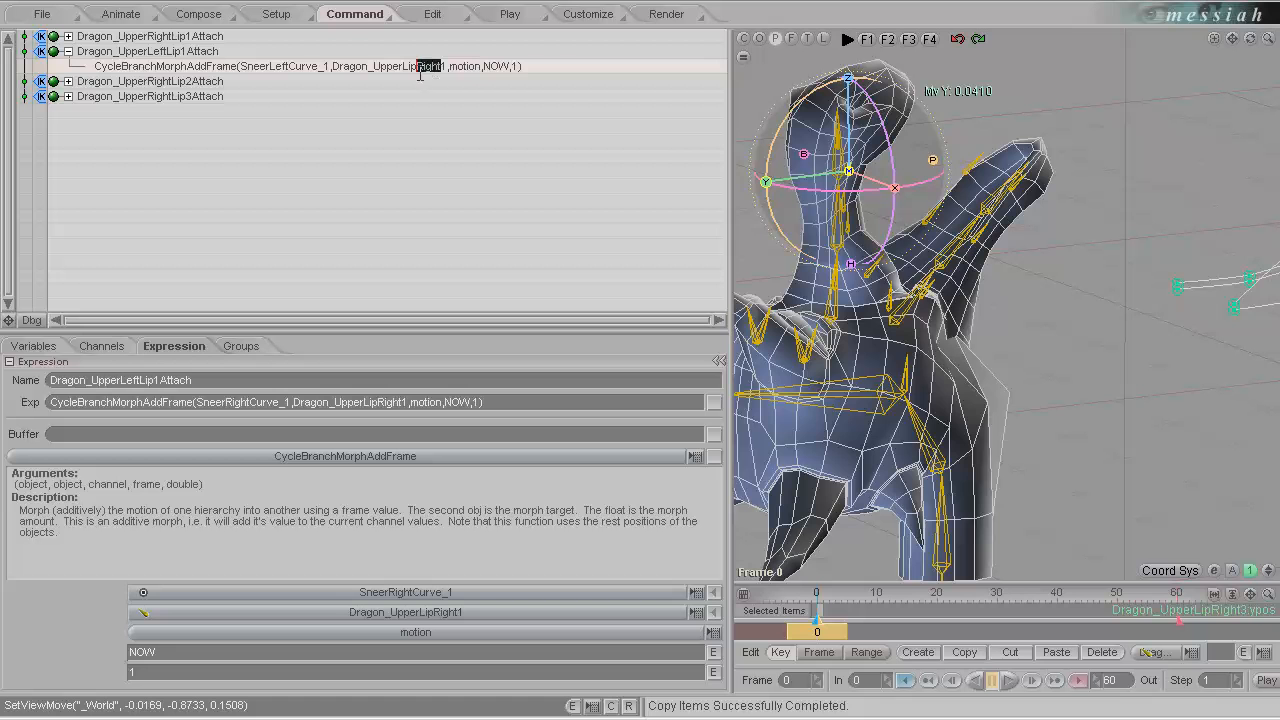
pyautogui.write('Left')
pyautogui.press('Return')
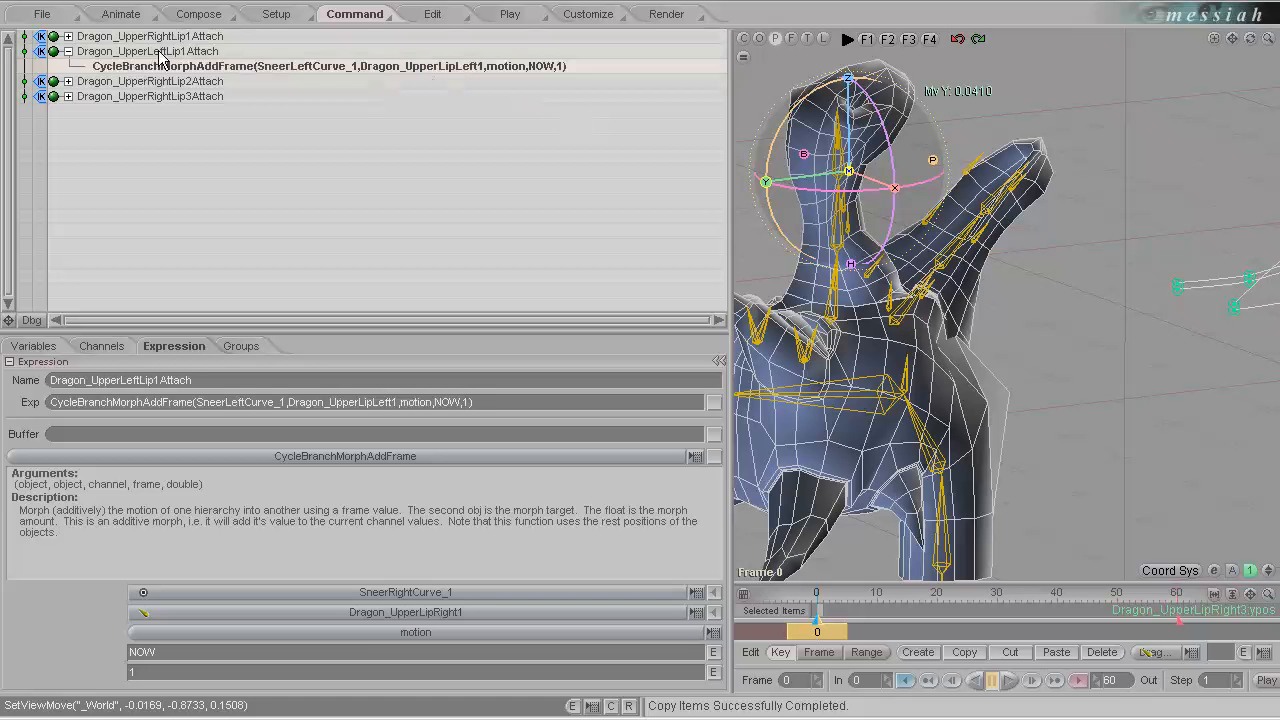
pyautogui.click(76, 52)
pyautogui.click(68, 51)
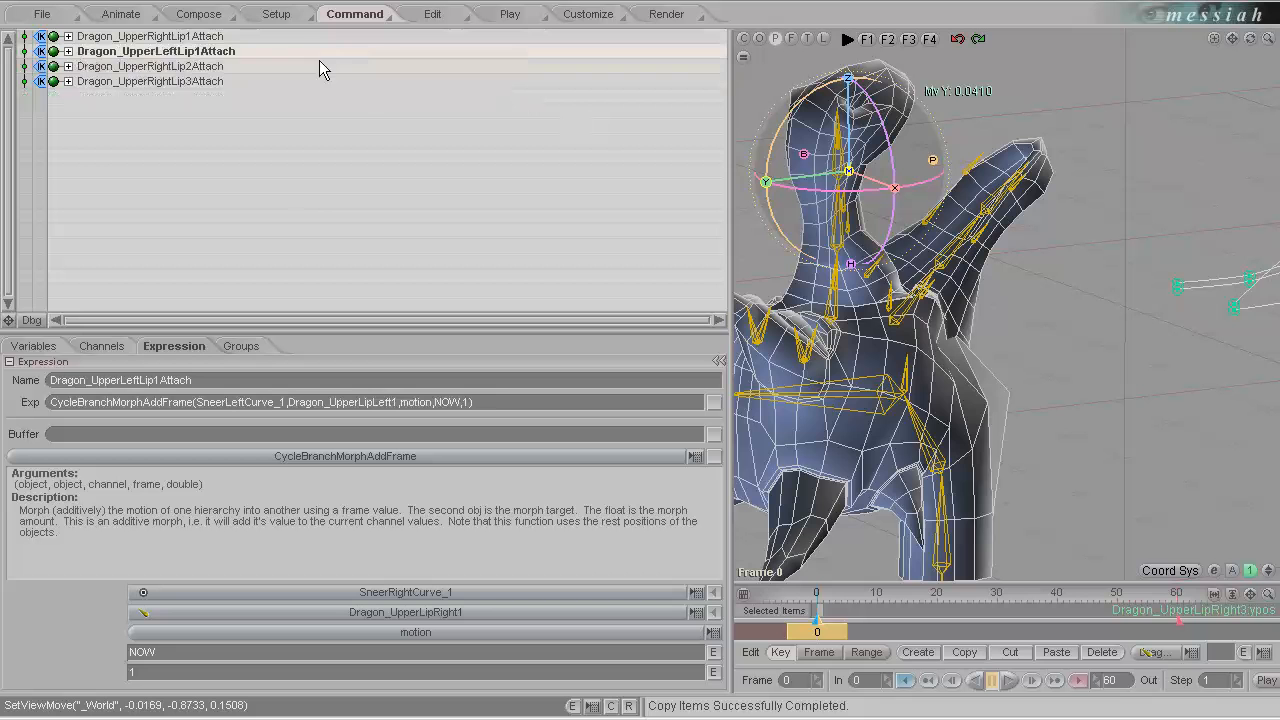
# Duplicate the Dragon_UpperRightLip2Attach expression and rename the copy Dragon_UpperLeftLip2Attach.
pyautogui.click(192, 68)
pyautogui.click(352, 14)
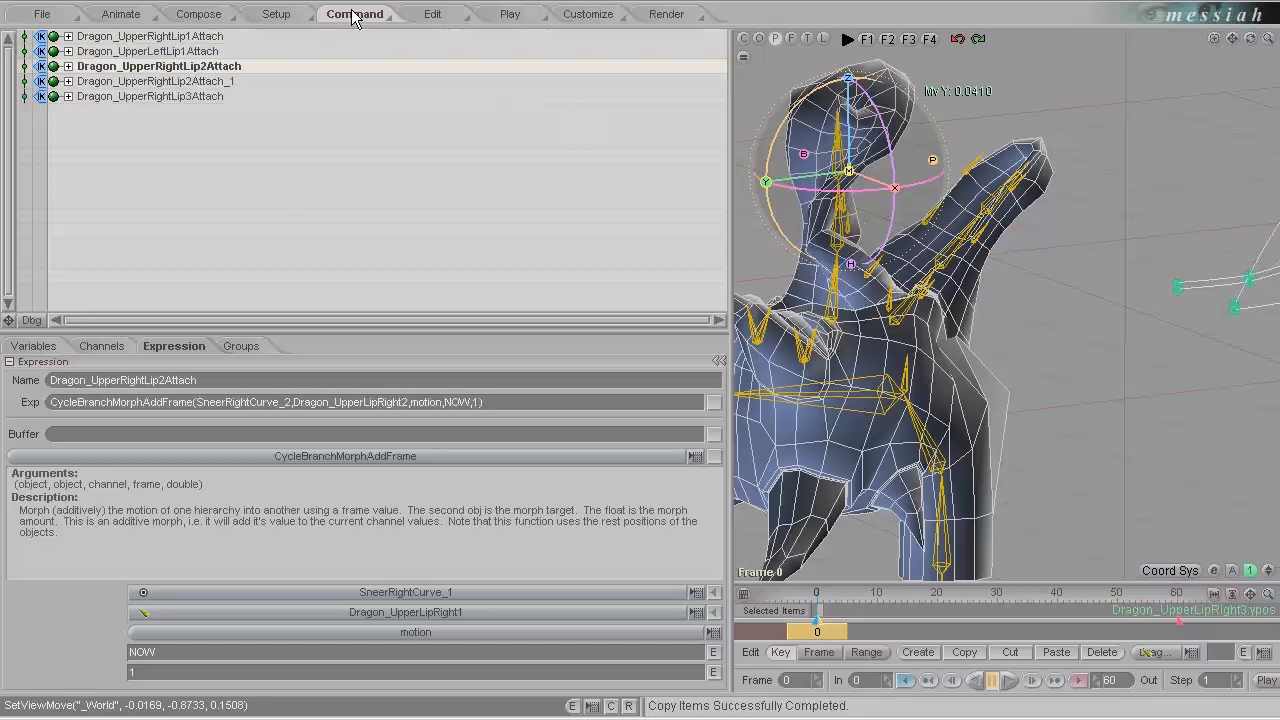
pyautogui.doubleClick(232, 81)
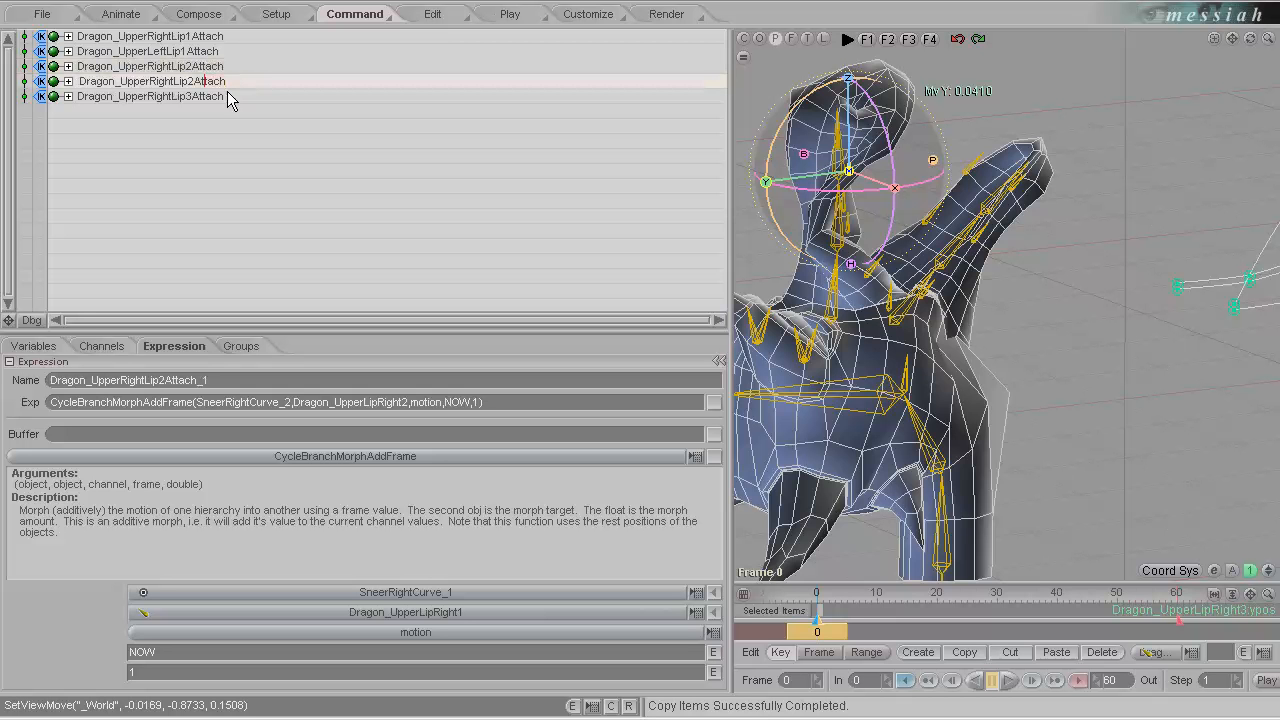
pyautogui.press('BackSpace')
pyautogui.press('BackSpace')
pyautogui.press('BackSpace')
pyautogui.press('BackSpace')
pyautogui.press('BackSpace')
pyautogui.write('Left')
pyautogui.press('Return')
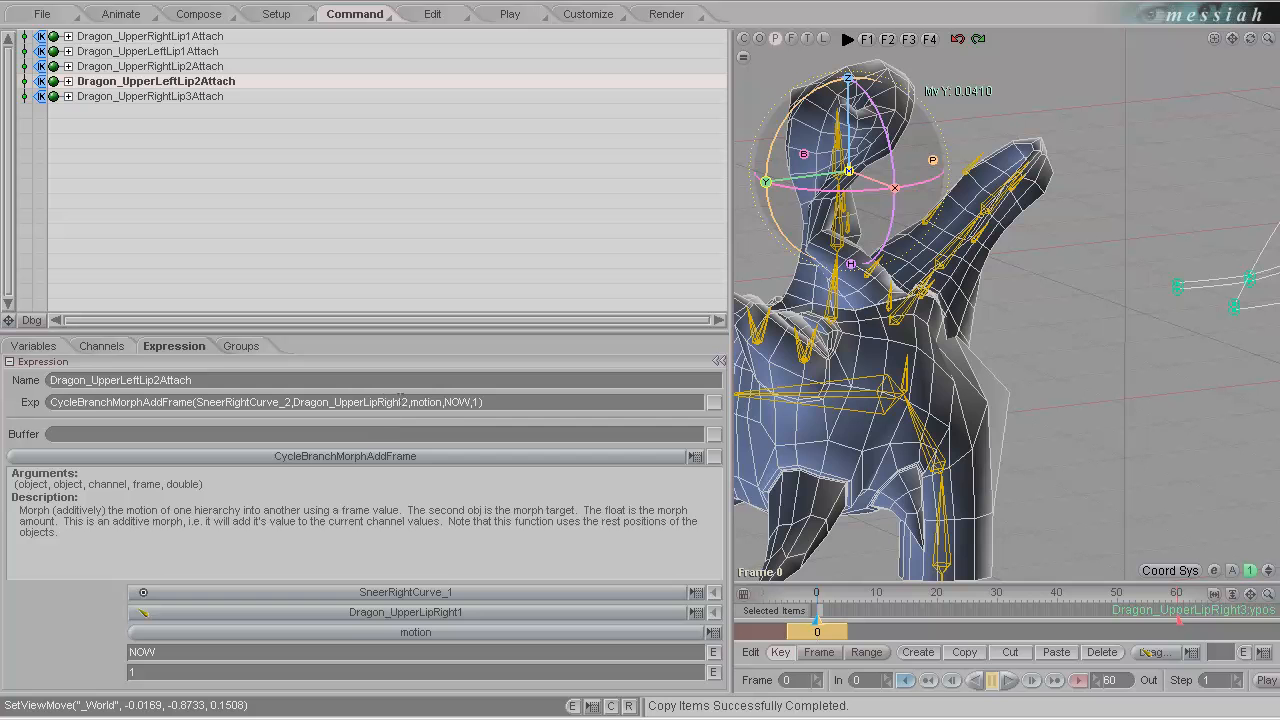
# Edit the Dragon_UpperLeftLip2Attach function so its objects are SneerLeftCurve_2 and Dragon_UpperLipLeft2.
pyautogui.moveTo(401, 402); pyautogui.dragTo(380, 407)
pyautogui.write('LEft')
pyautogui.press('BackSpace')
pyautogui.press('BackSpace')
pyautogui.press('BackSpace')
pyautogui.press('BackSpace')
pyautogui.write('Left')
pyautogui.moveTo(249, 404); pyautogui.dragTo(225, 408)
pyautogui.write('Left')
pyautogui.press('Return')
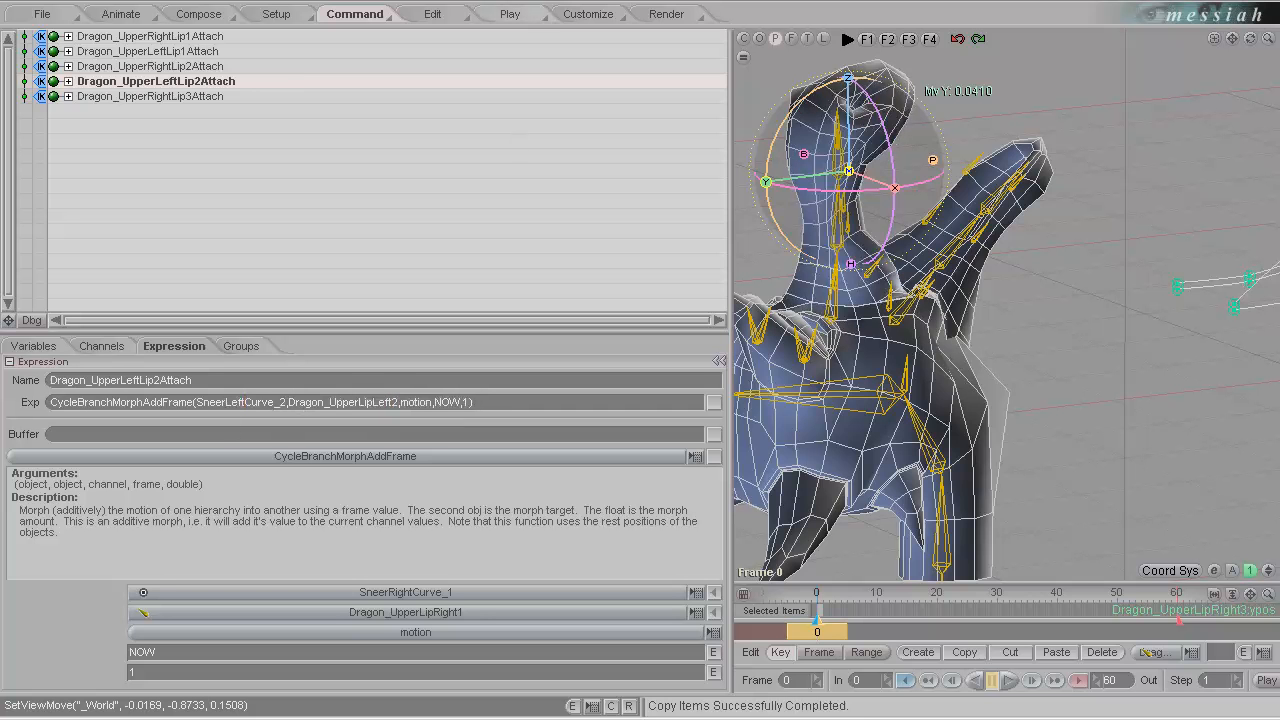
# Duplicate the Dragon_UpperRightLip3Attach expression and replace Right with Left in the copy's name.
pyautogui.click(176, 99)
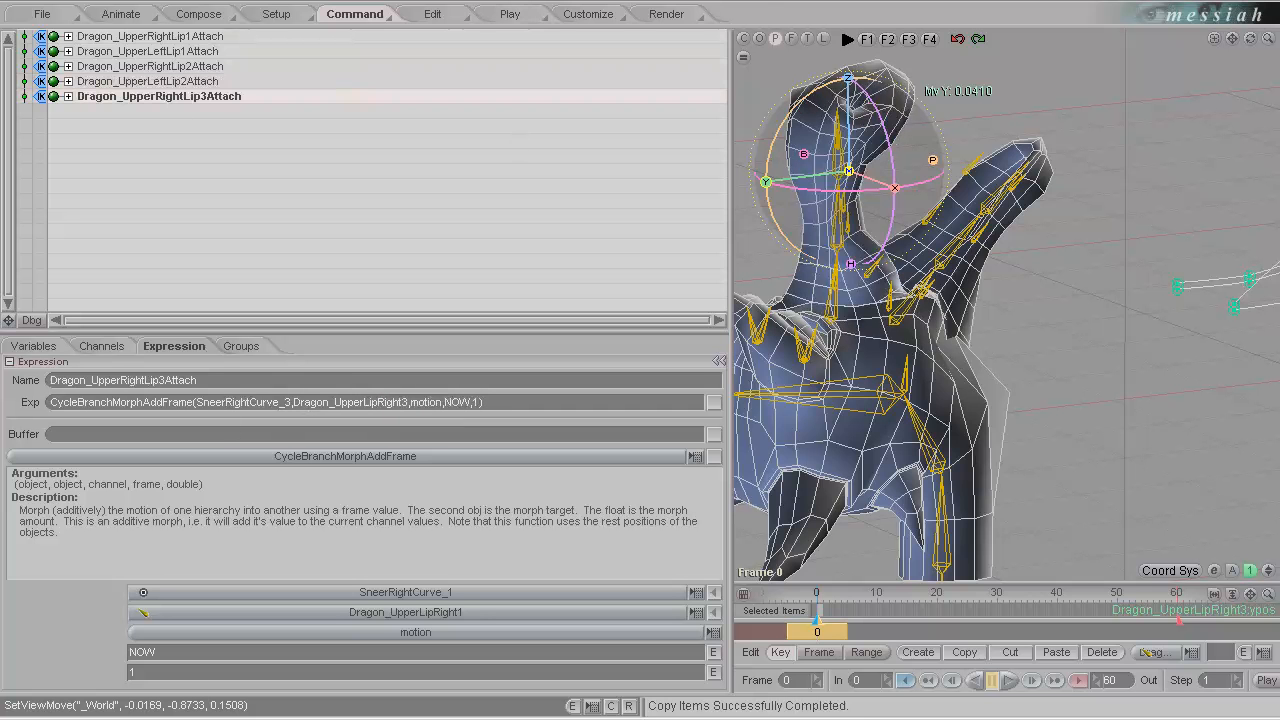
pyautogui.hotkey('ctrl', 'v')
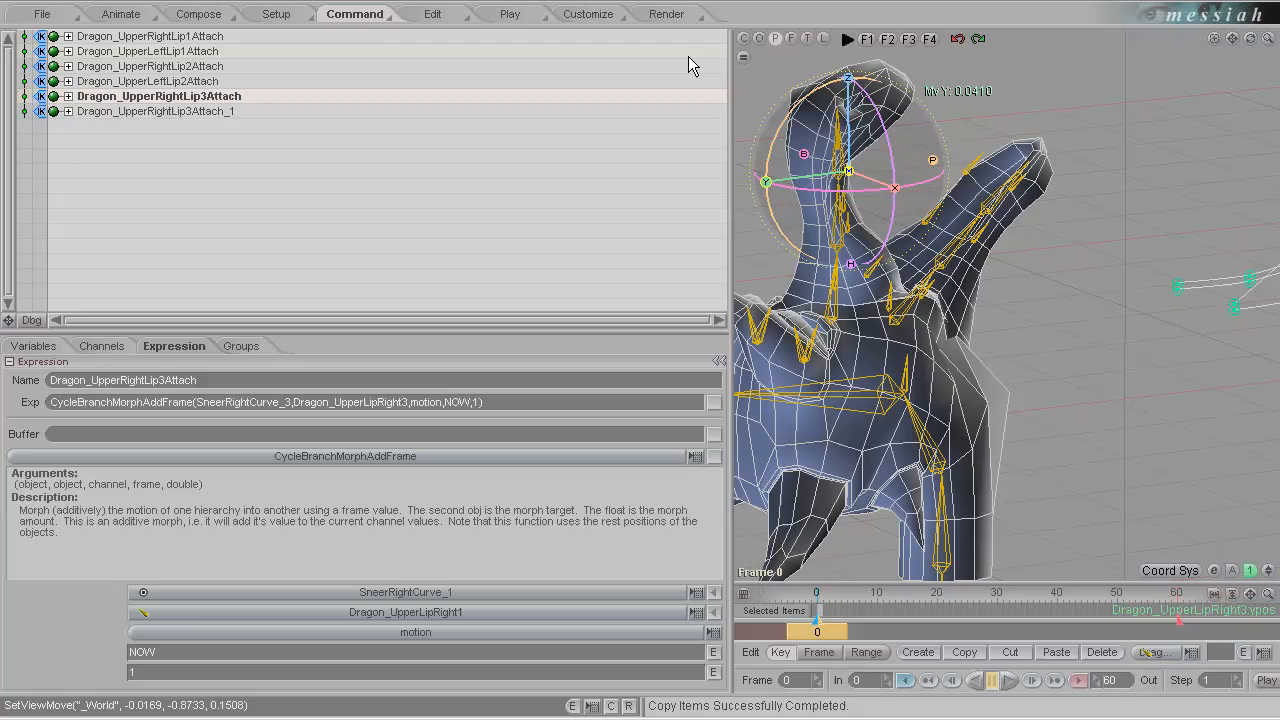
pyautogui.click(226, 111)
pyautogui.doubleClick(182, 112)
pyautogui.click(175, 111)
pyautogui.press('BackSpace')
pyautogui.press('BackSpace')
pyautogui.press('BackSpace')
pyautogui.press('BackSpace')
pyautogui.press('BackSpace')
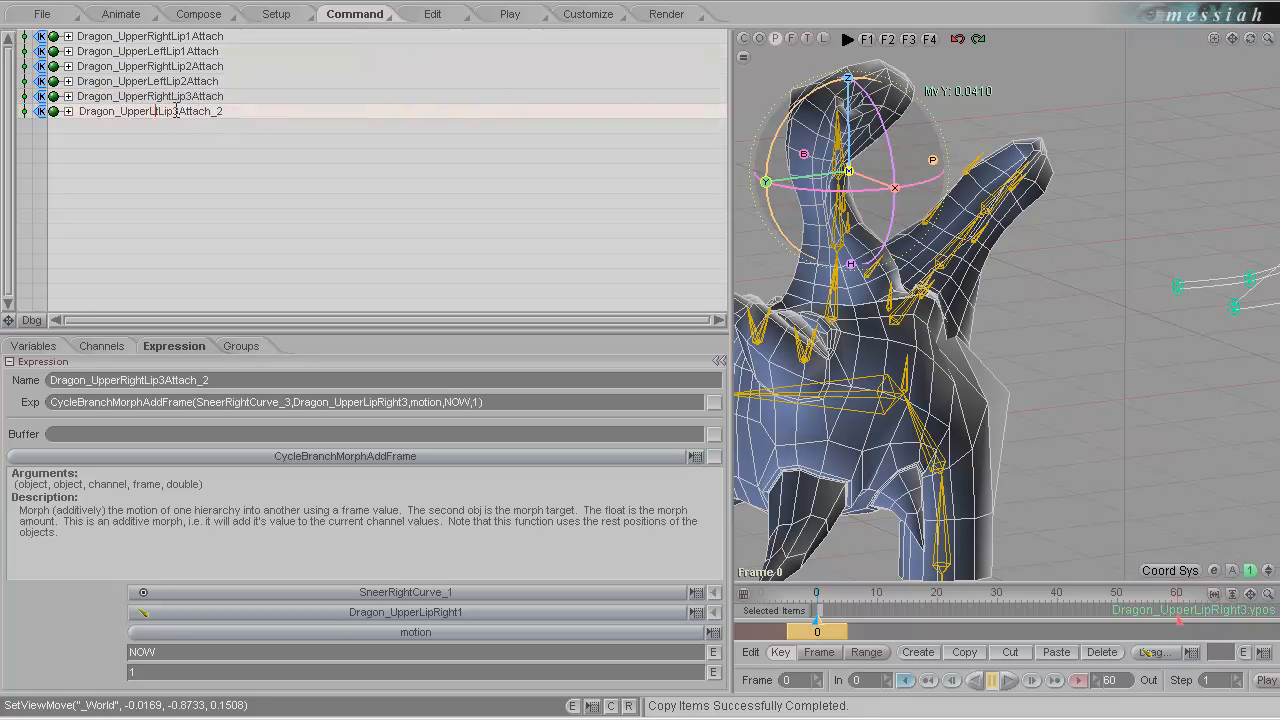
pyautogui.write('Left')
pyautogui.press('Return')
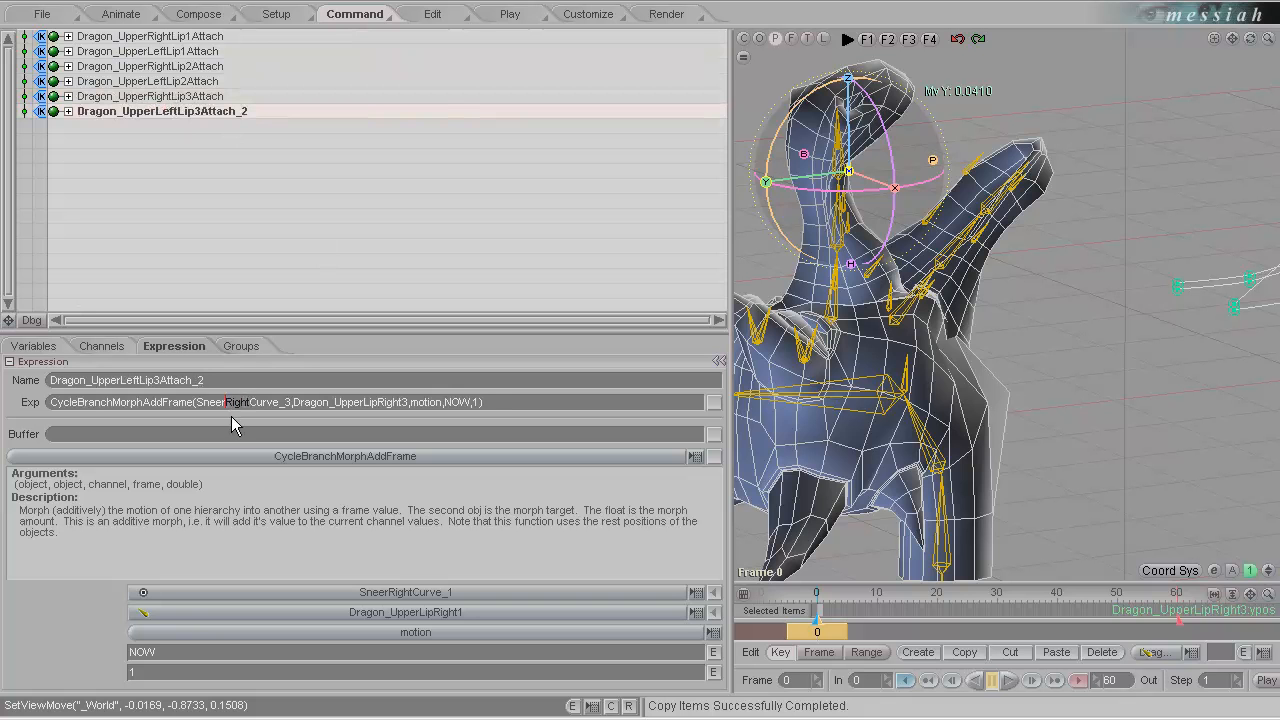
# Set the copied expression's objects to SneerLeftCurve_3 and Dragon_UpperLipLeft3, and shorten its name to Dragon_UpperLeftLip3Attach.
pyautogui.write('Left')
pyautogui.press('Return')
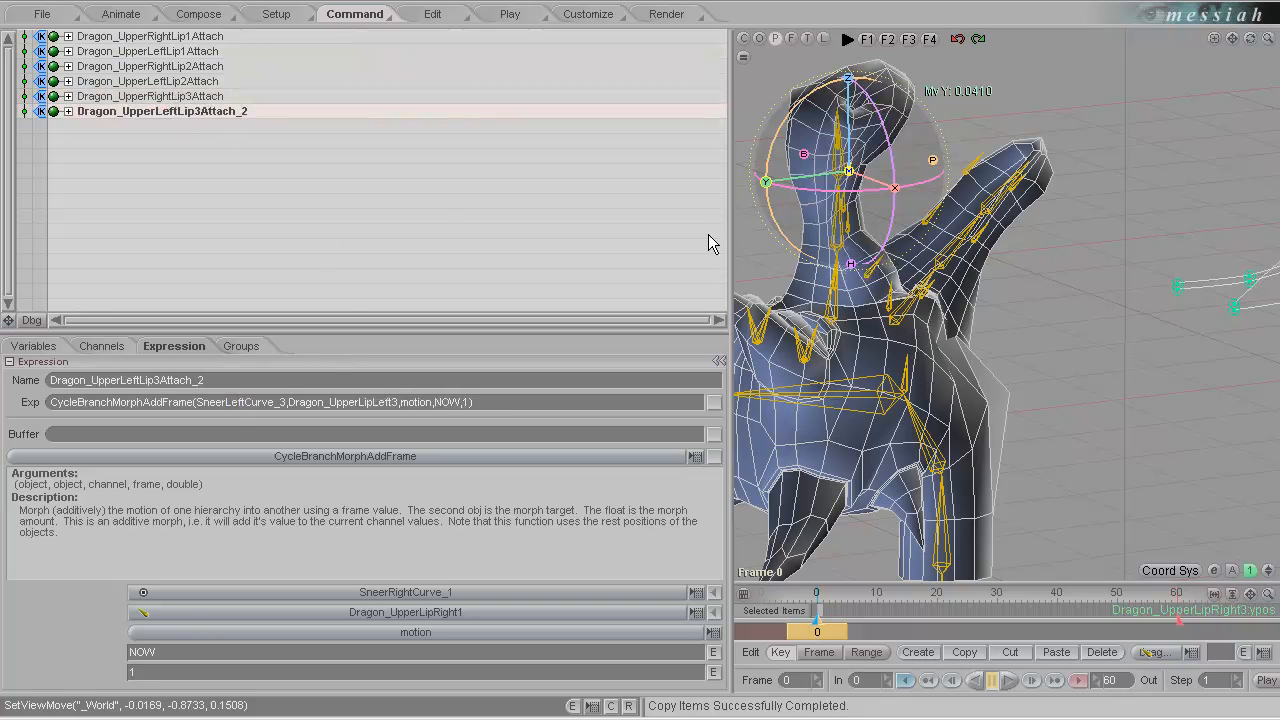
pyautogui.doubleClick(248, 119)
pyautogui.press('BackSpace')
pyautogui.press('BackSpace')
pyautogui.press('Return')
# Create a new variable named Dragon_LowerRightLip1Attach.
pyautogui.click(33, 347)
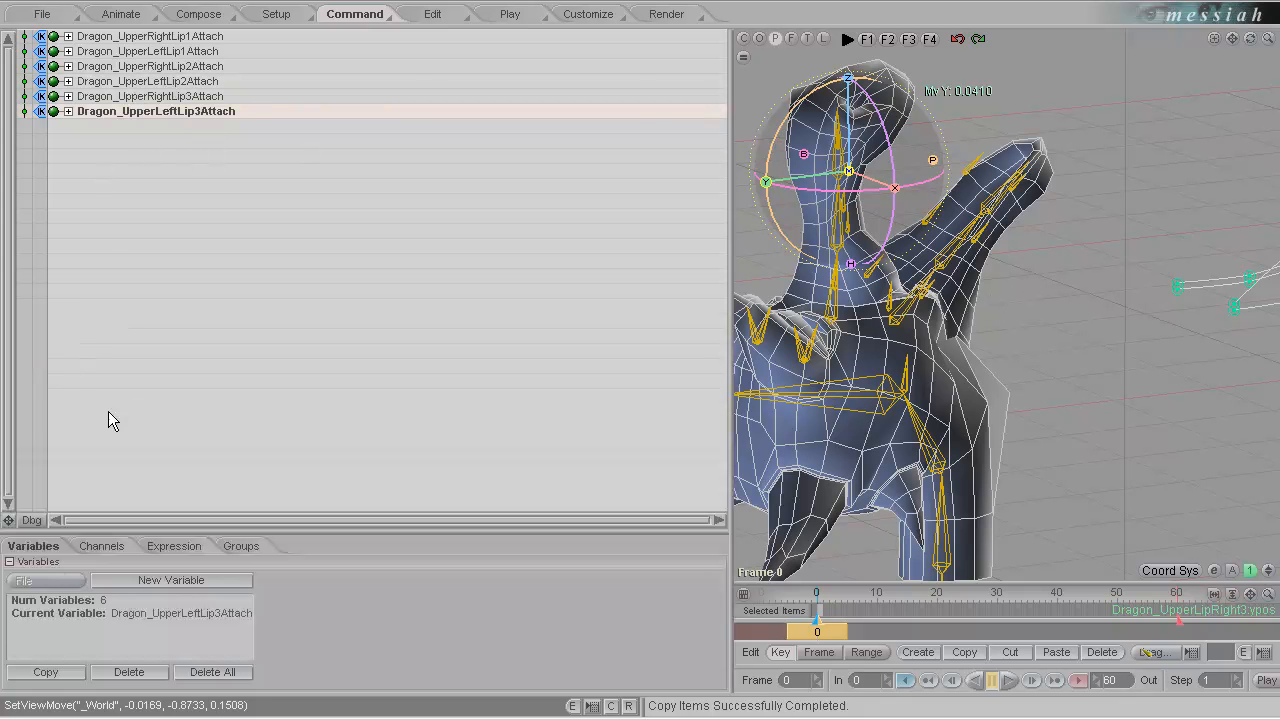
pyautogui.click(185, 585)
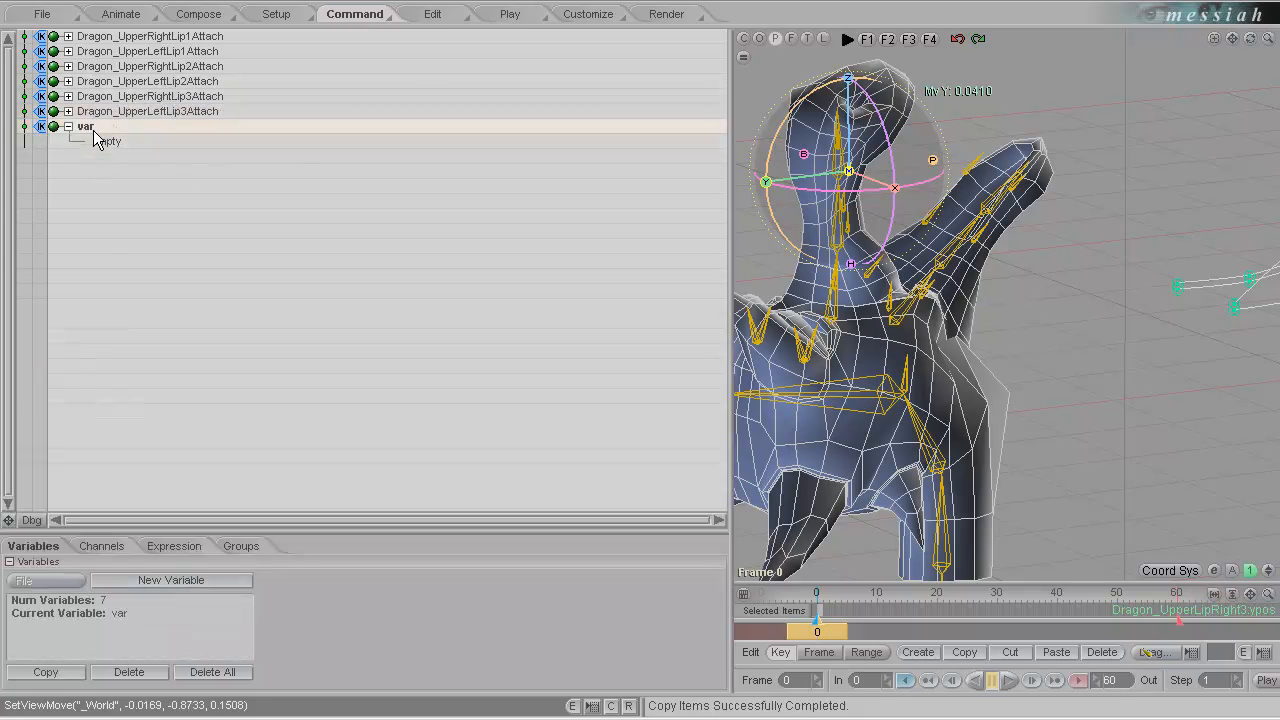
pyautogui.write('Dragon_LowerRightLi')
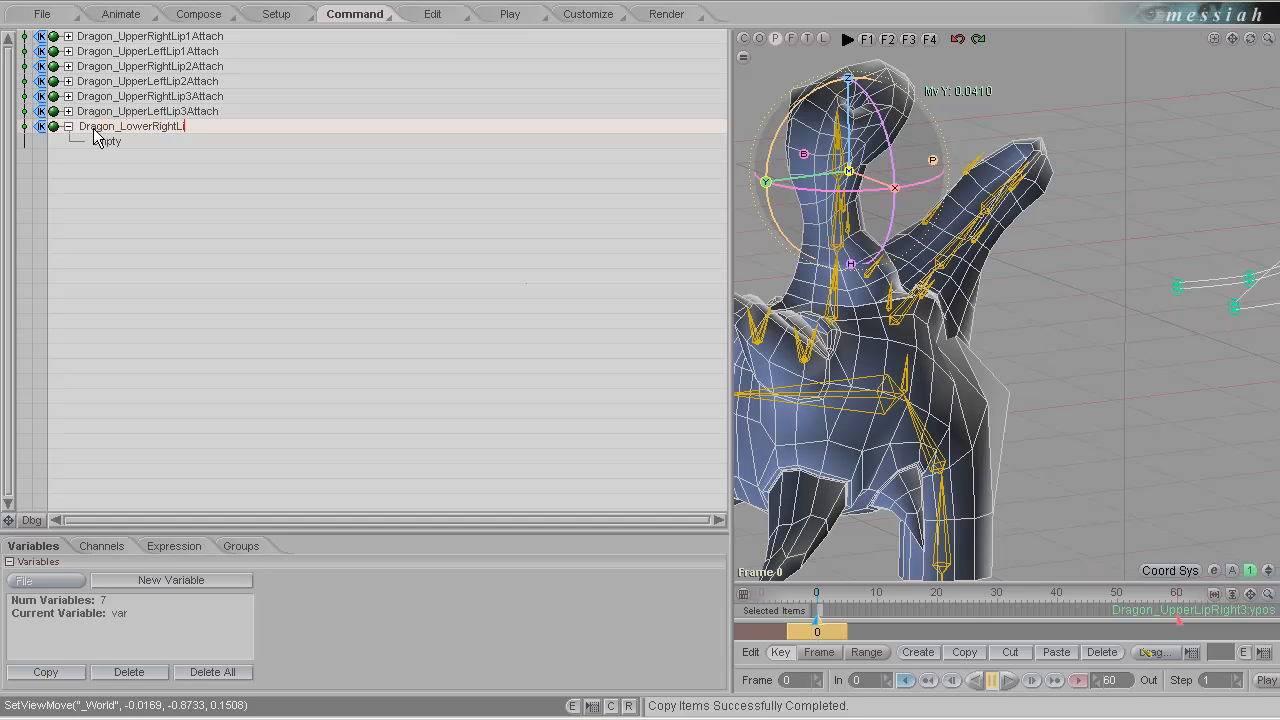
pyautogui.write('p1Attacgh')
pyautogui.press('Return')
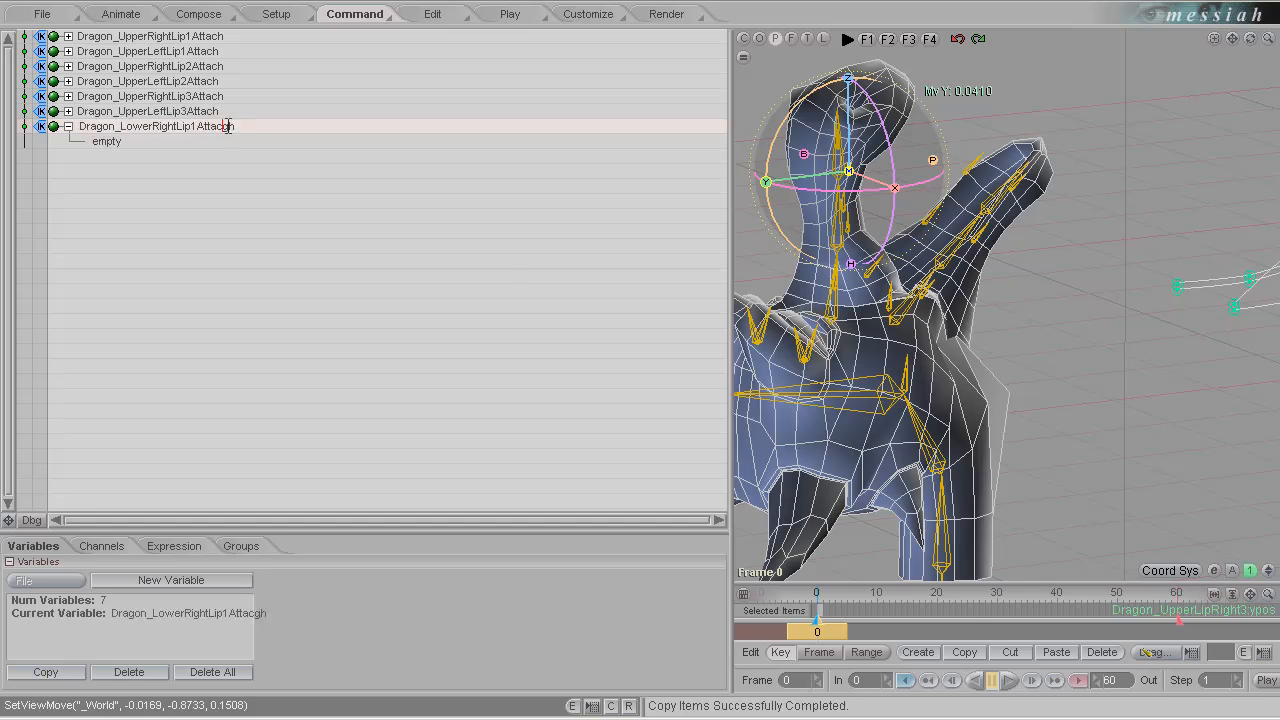
pyautogui.press('Return')
# Give Dragon_LowerRightLip1Attach a CycleBranchMorphAddFrame function with LowerSneerRightCurve_1 and Dragon_LowerLipRight1 as its objects.
pyautogui.click(174, 546)
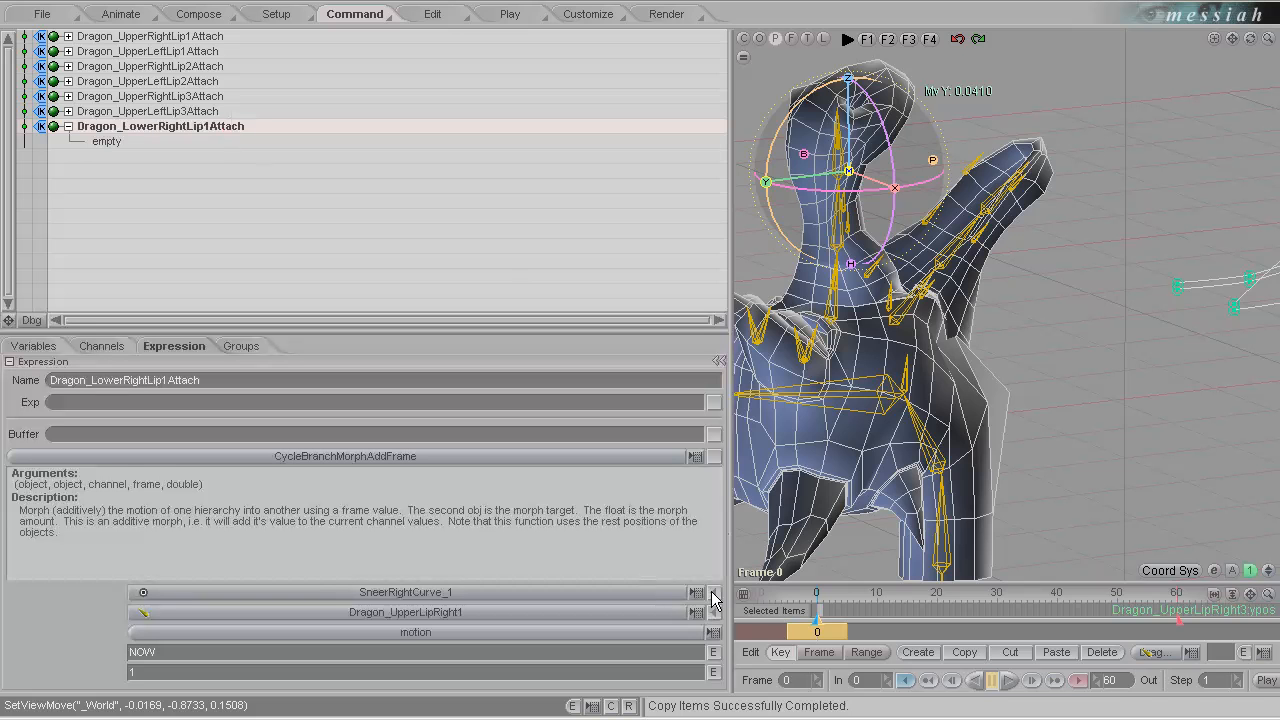
pyautogui.click(1236, 318)
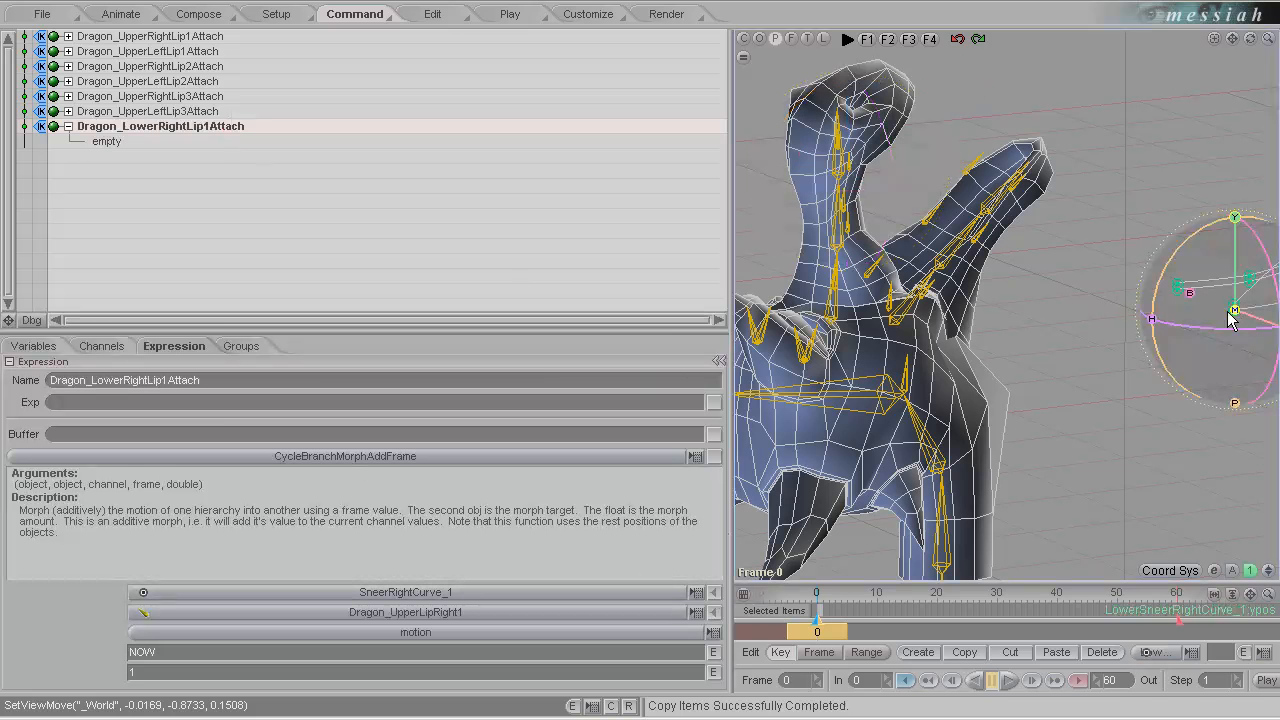
pyautogui.click(714, 592)
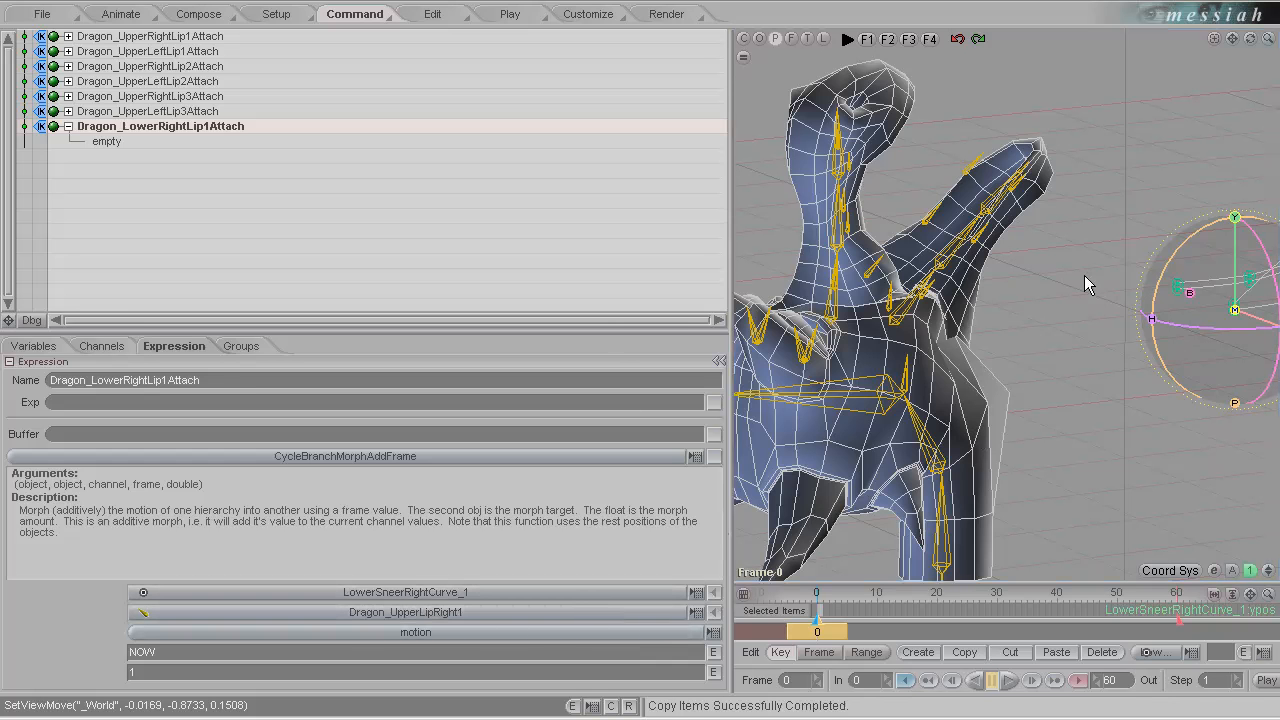
pyautogui.keyDown('alt'); pyautogui.moveTo(939, 299); pyautogui.dragTo(957, 224); pyautogui.keyUp('alt')
pyautogui.click(903, 275)
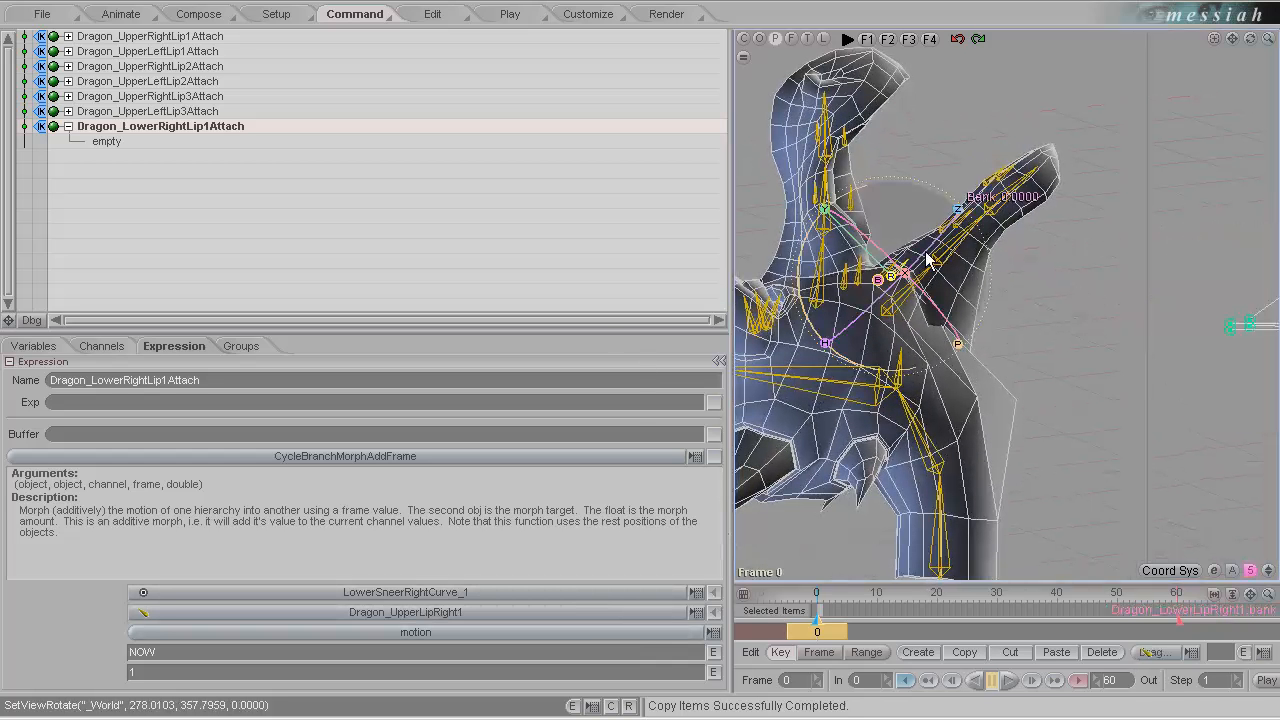
pyautogui.click(714, 612)
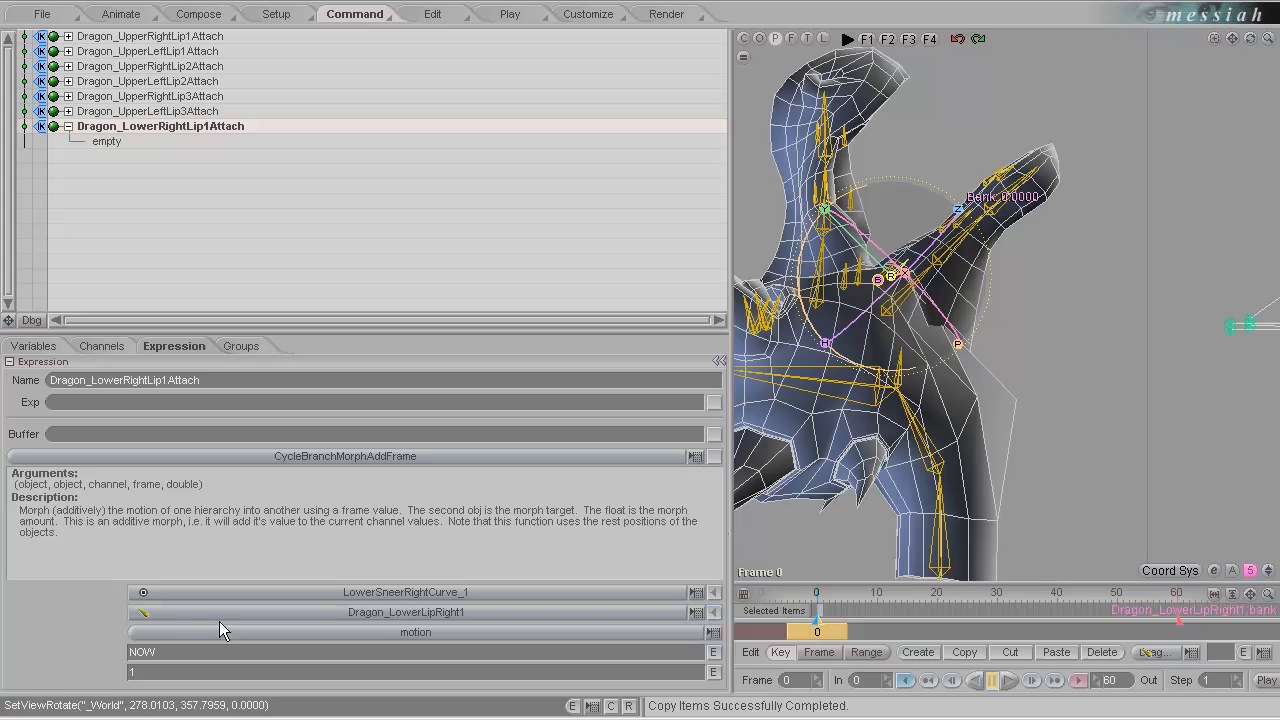
pyautogui.click(714, 457)
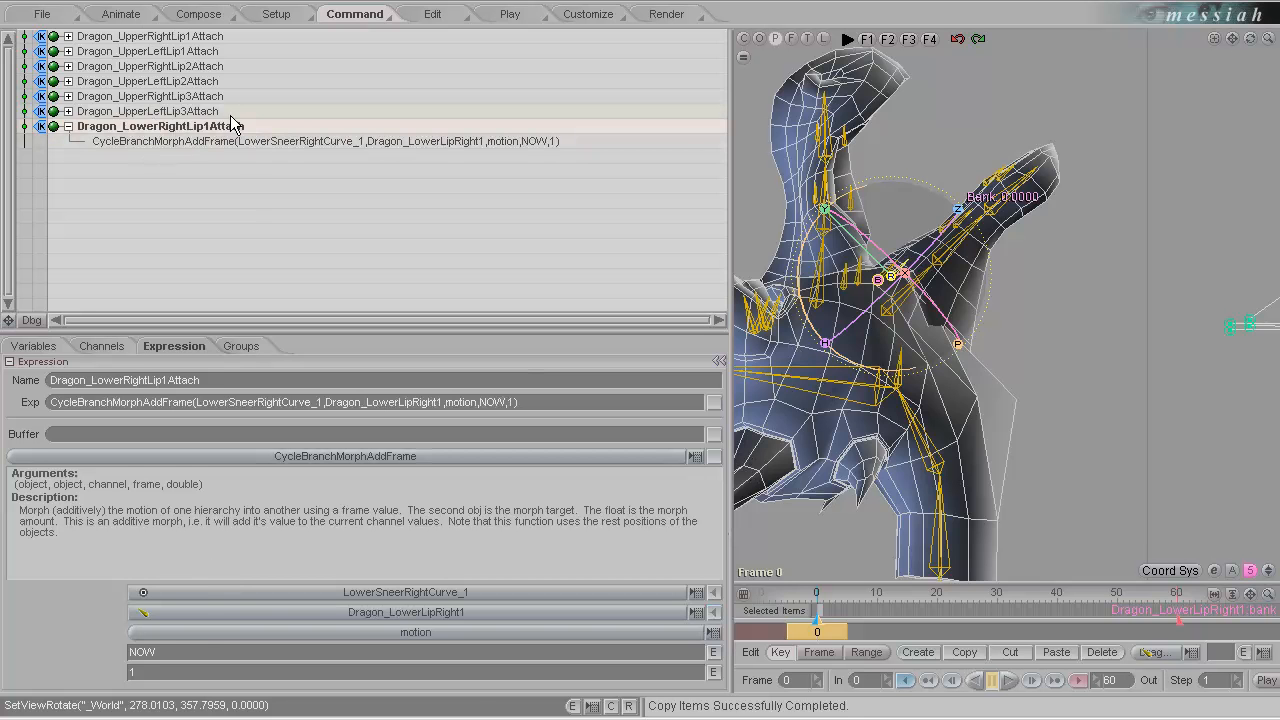
# Duplicate the Dragon_LowerRightLip1Attach expression and rename the copy Dragon_LowerRightLip2Attach.
pyautogui.hotkey('ctrl', 'v')
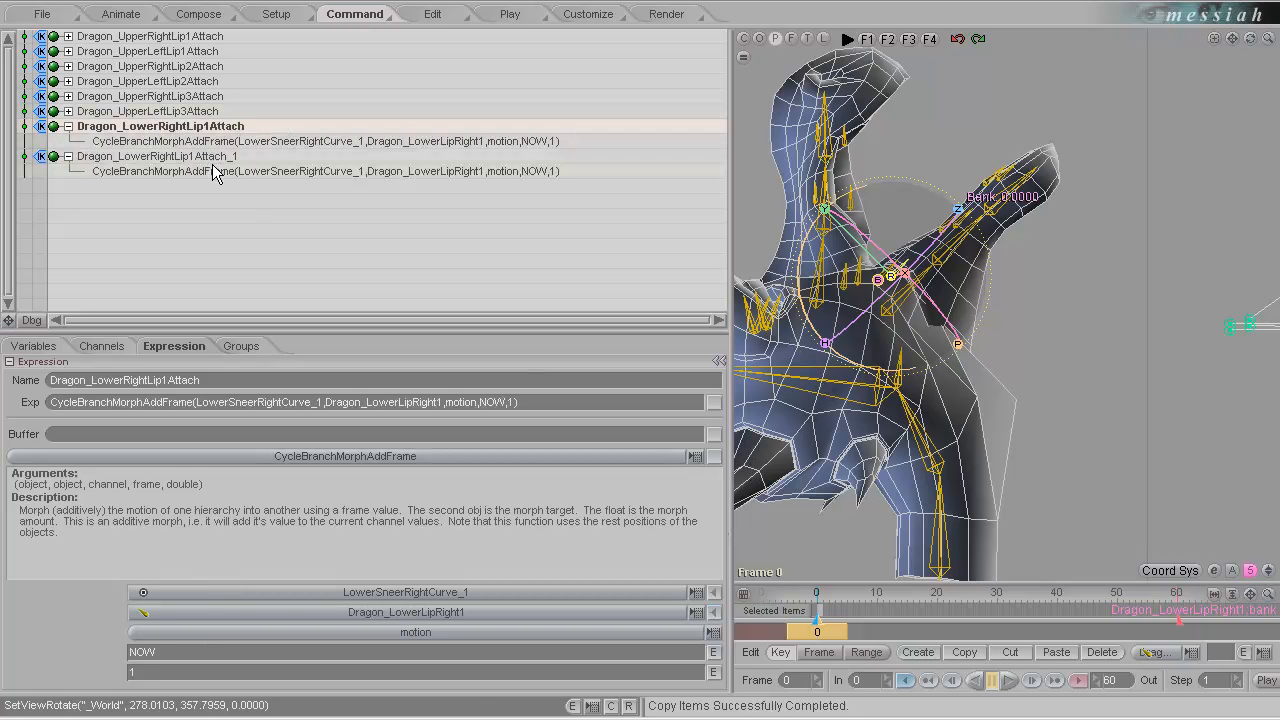
pyautogui.doubleClick(211, 155)
pyautogui.moveTo(250, 159); pyautogui.dragTo(225, 168)
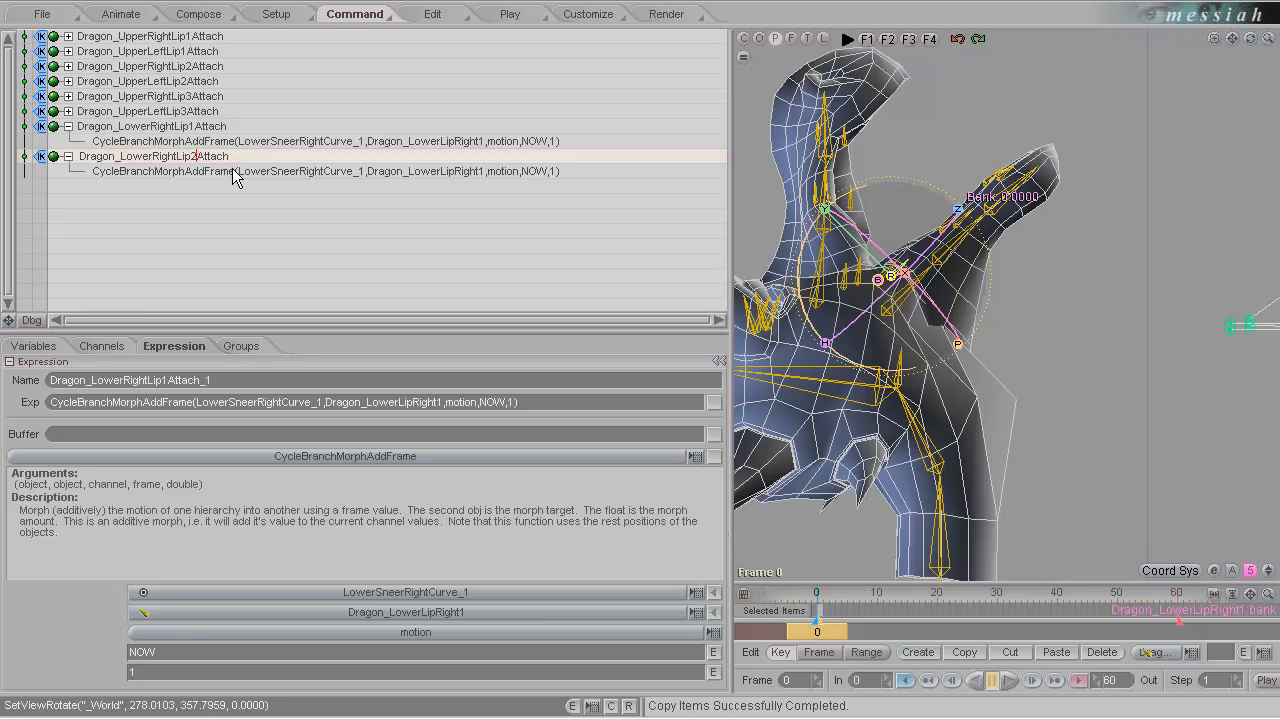
pyautogui.press('Return')
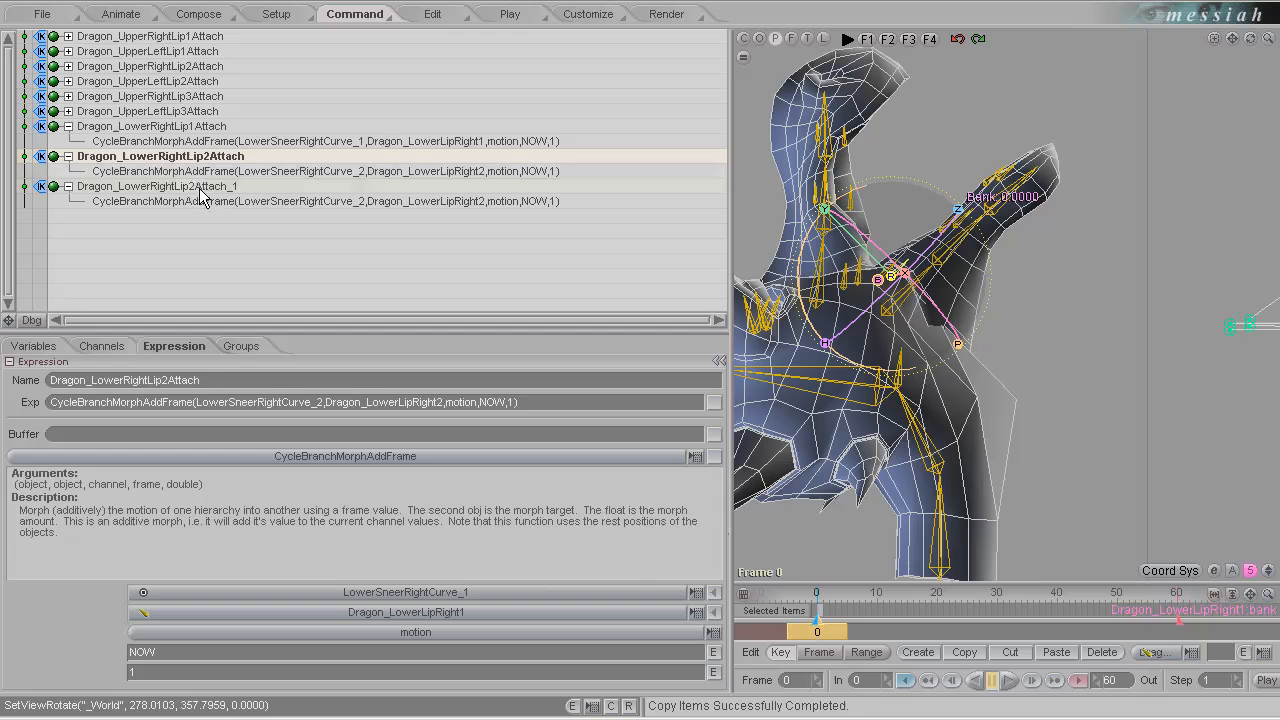
# Rename the copied expression Dragon_LowerRightLip3Attach and set its objects to LowerSneerRightCurve_3 and Dragon_LowerLipRight3.
pyautogui.doubleClick(197, 187)
pyautogui.click(229, 188)
pyautogui.click(243, 186)
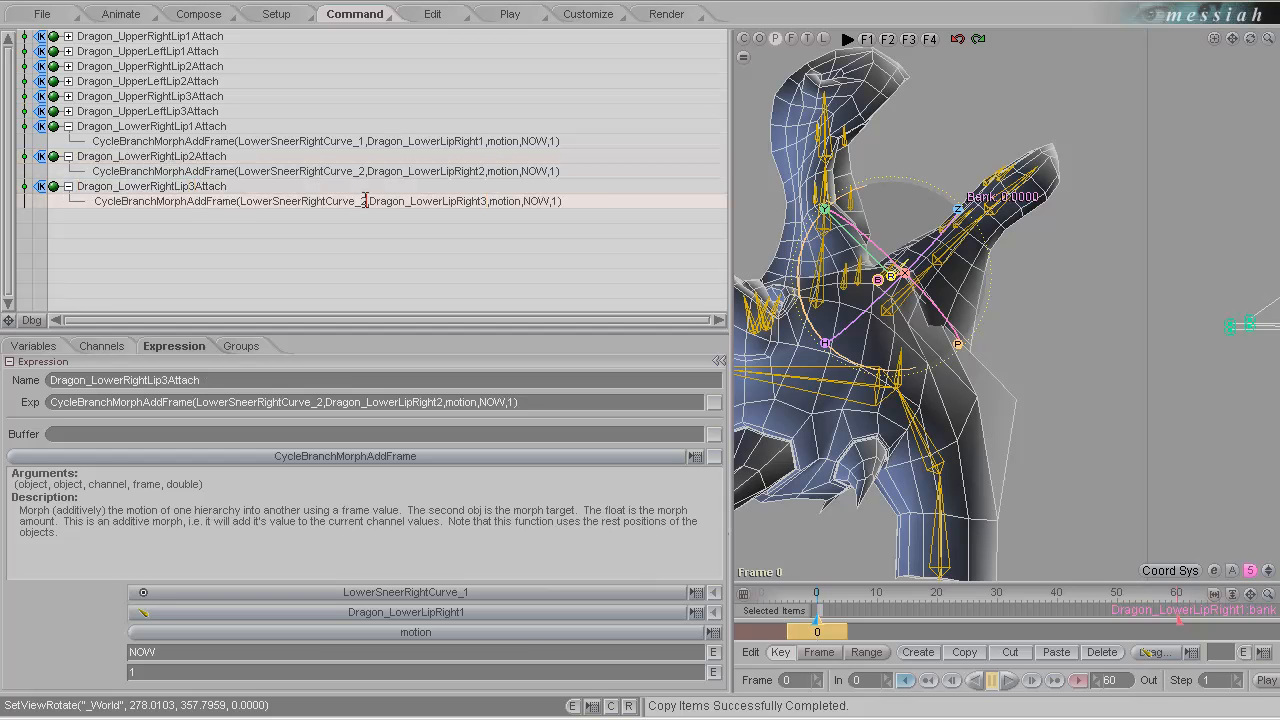
pyautogui.press('Return')
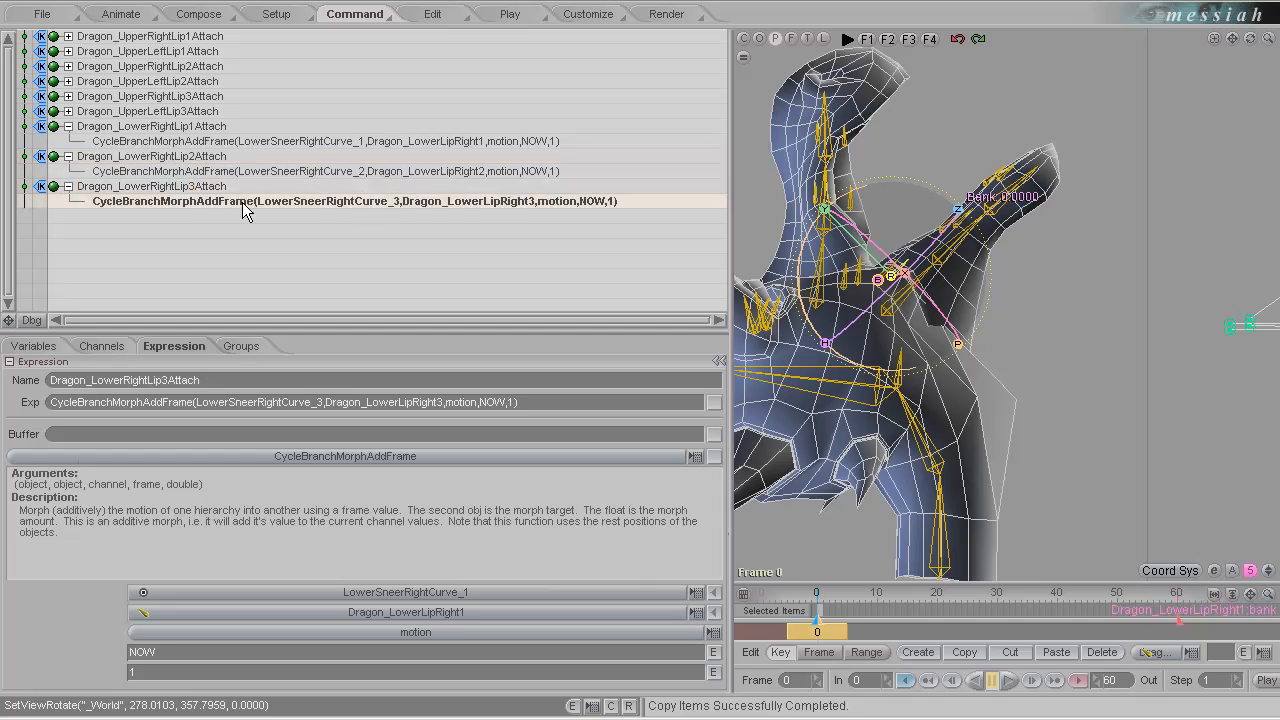
pyautogui.click(160, 190)
# Collapse the lower-right lip expressions, duplicate Dragon_LowerRightLip1Attach and rename the copy Dragon_LowerLeftLip1Attach.
pyautogui.click(214, 128)
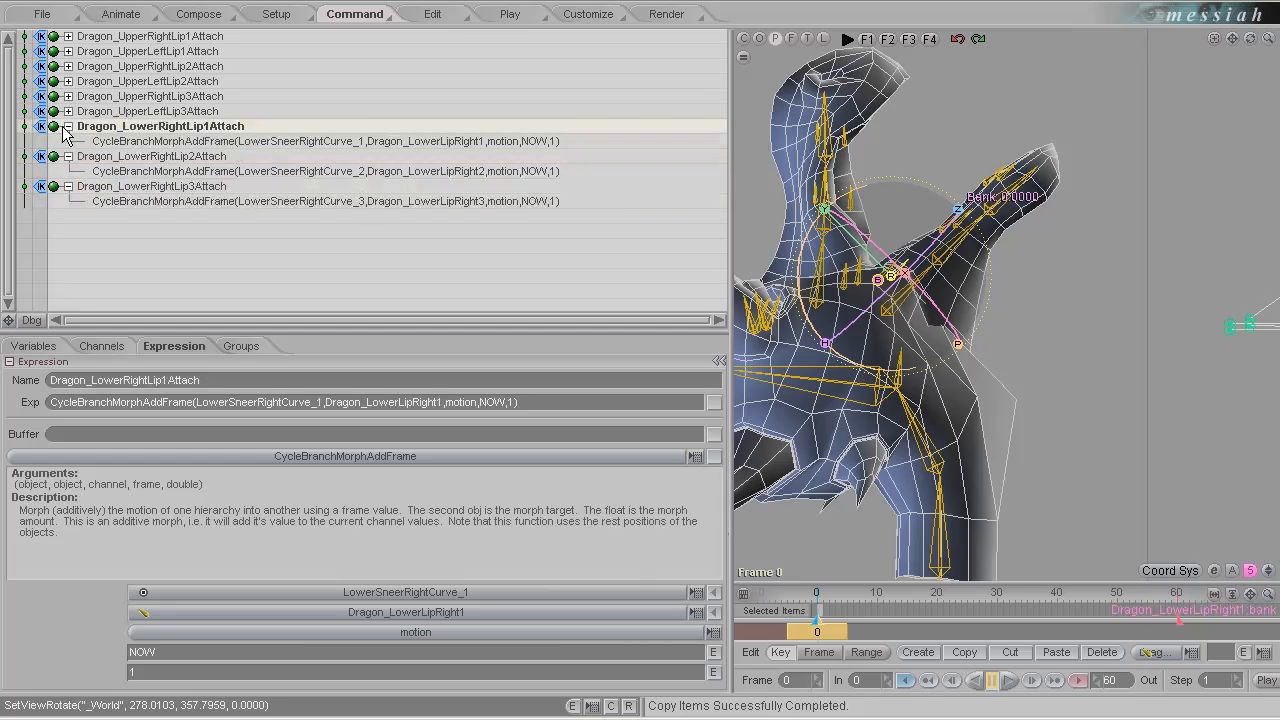
pyautogui.click(68, 127)
pyautogui.click(68, 142)
pyautogui.click(68, 157)
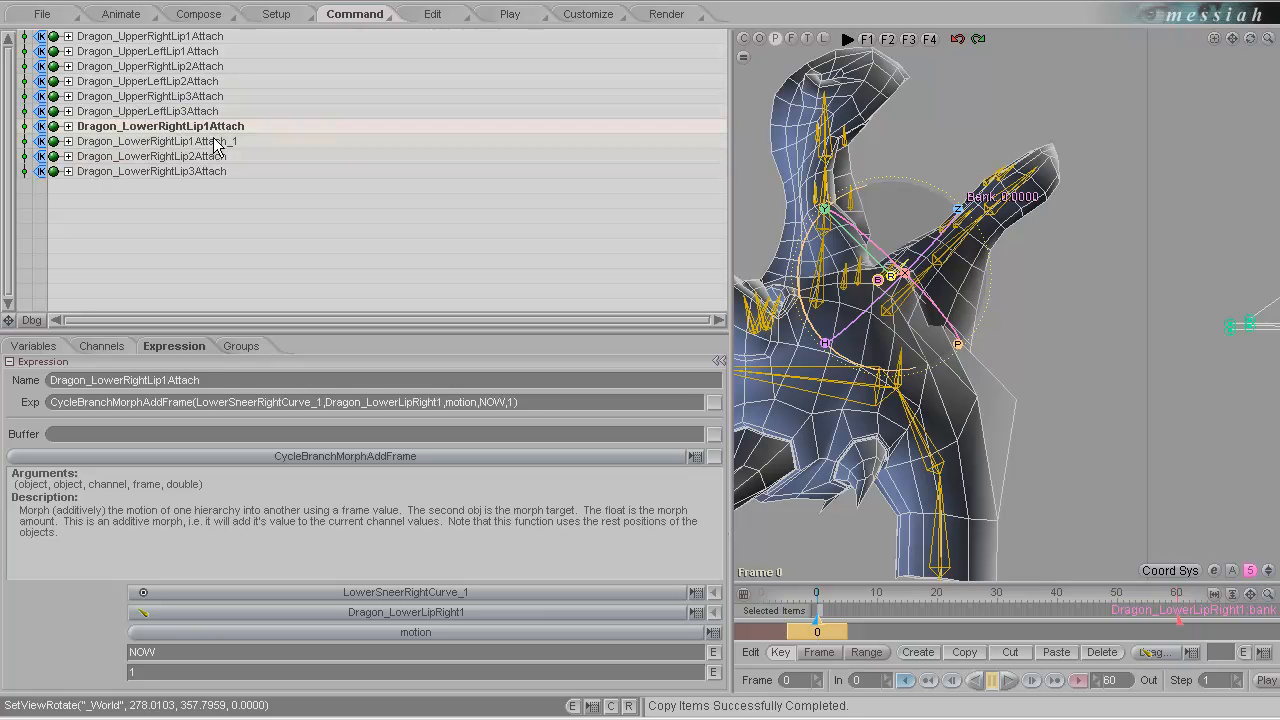
pyautogui.hotkey('ctrl', 'v')
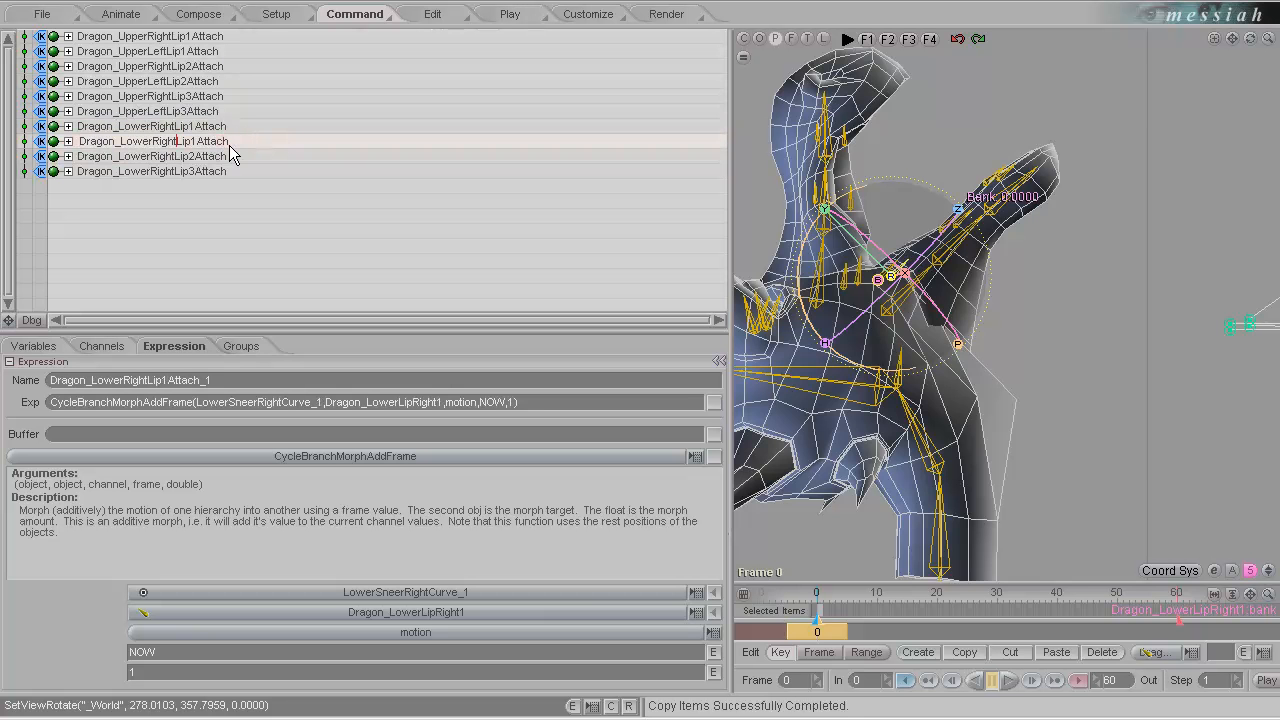
pyautogui.press('BackSpace')
pyautogui.press('BackSpace')
pyautogui.press('BackSpace')
pyautogui.press('BackSpace')
pyautogui.press('BackSpace')
pyautogui.write('Left')
pyautogui.press('Return')
# Set the objects of Dragon_LowerLeftLip1Attach to LowerSneerLeftCurve_1 and Dragon_LowerLipLeft1.
pyautogui.moveTo(437, 405); pyautogui.dragTo(411, 414)
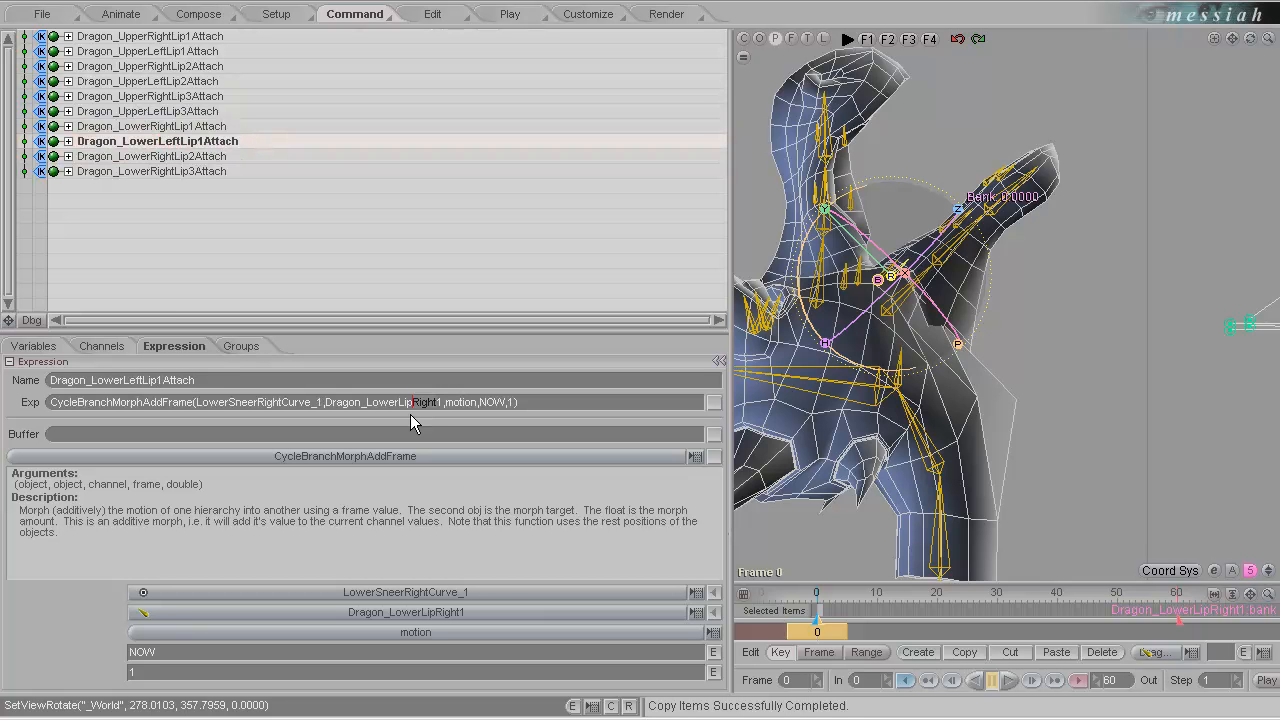
pyautogui.write('Left')
pyautogui.press('Return')
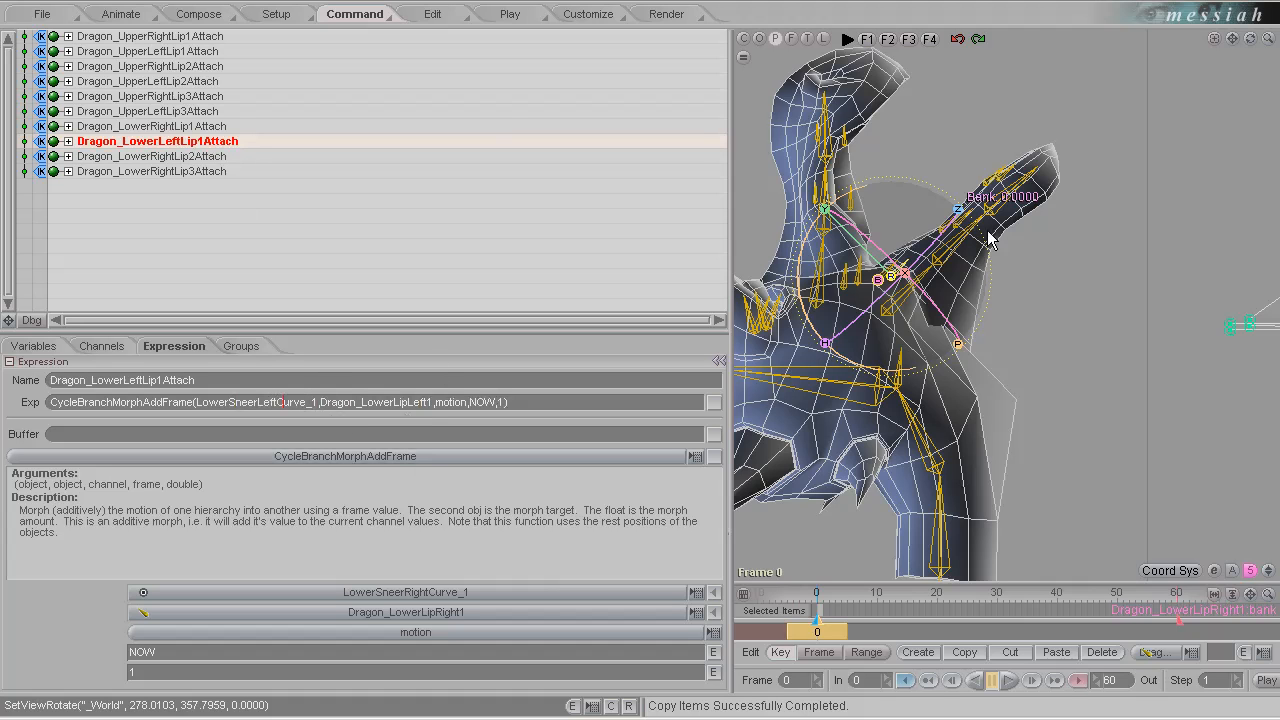
# Show the expression debug output and check the names of the first lower-left sneer curve point and its lip bone.
pyautogui.moveTo(1236, 46); pyautogui.dragTo(642, 371)
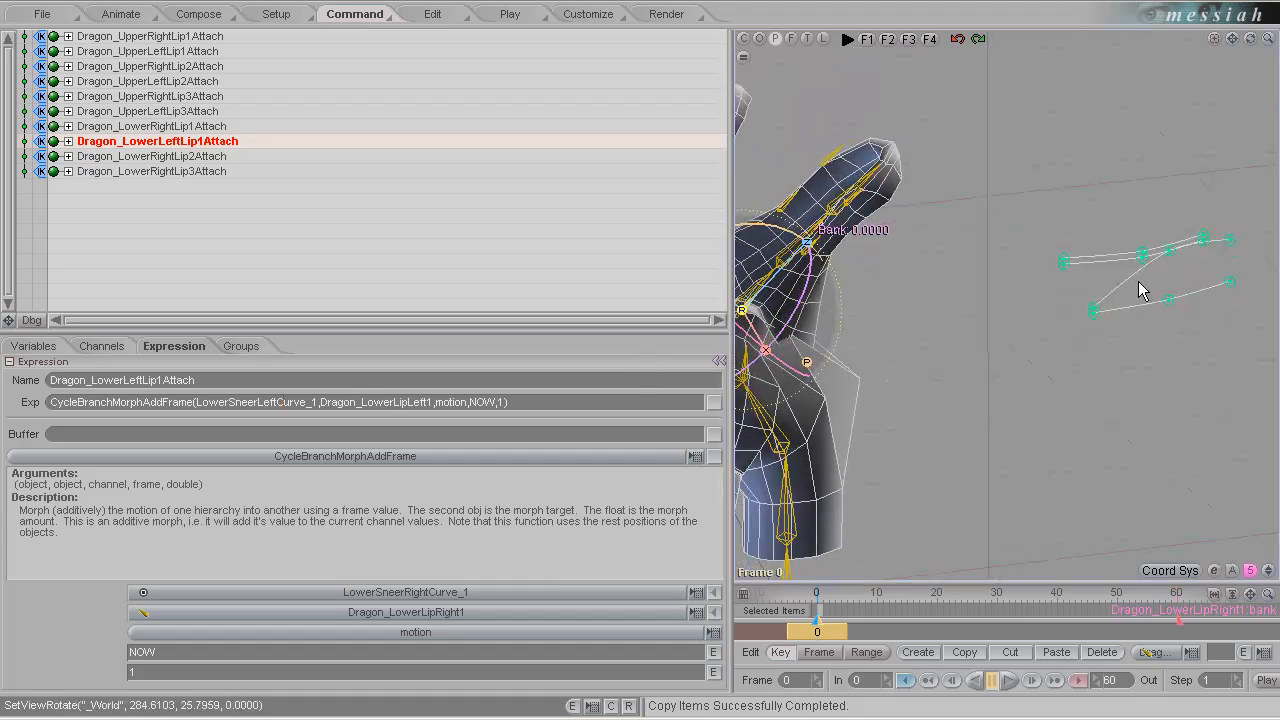
pyautogui.click(1068, 266)
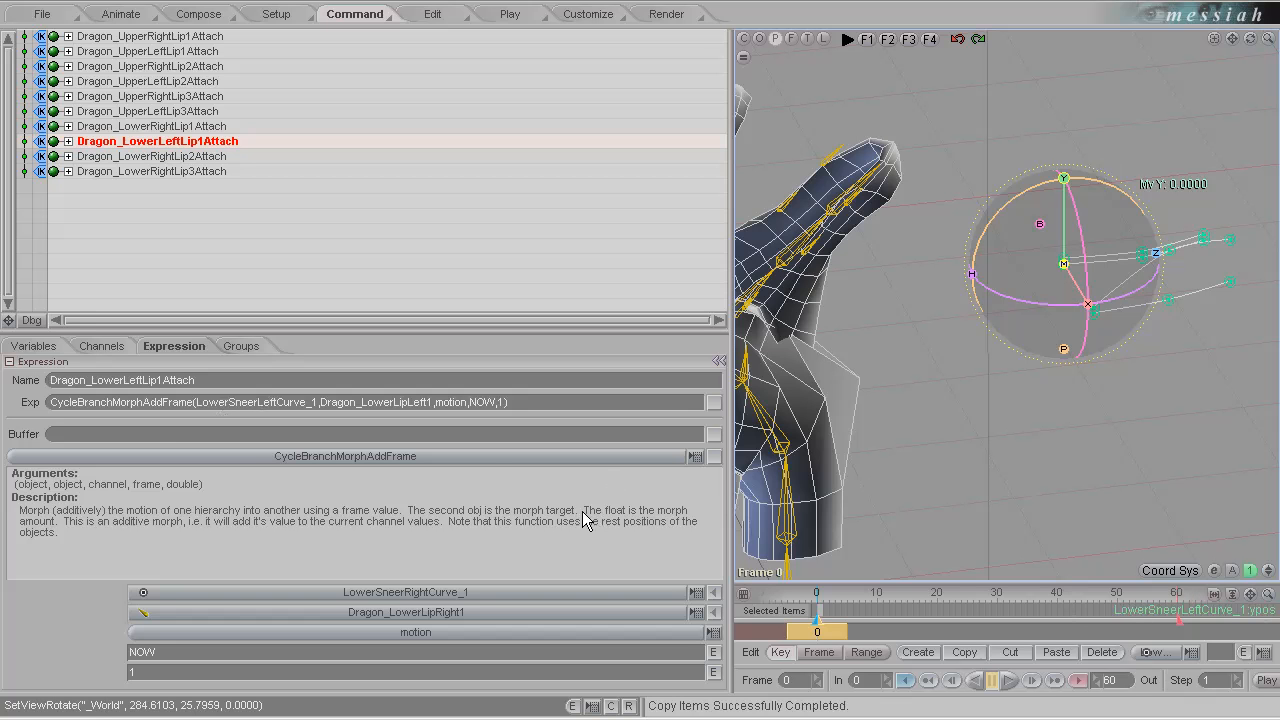
pyautogui.click(711, 434)
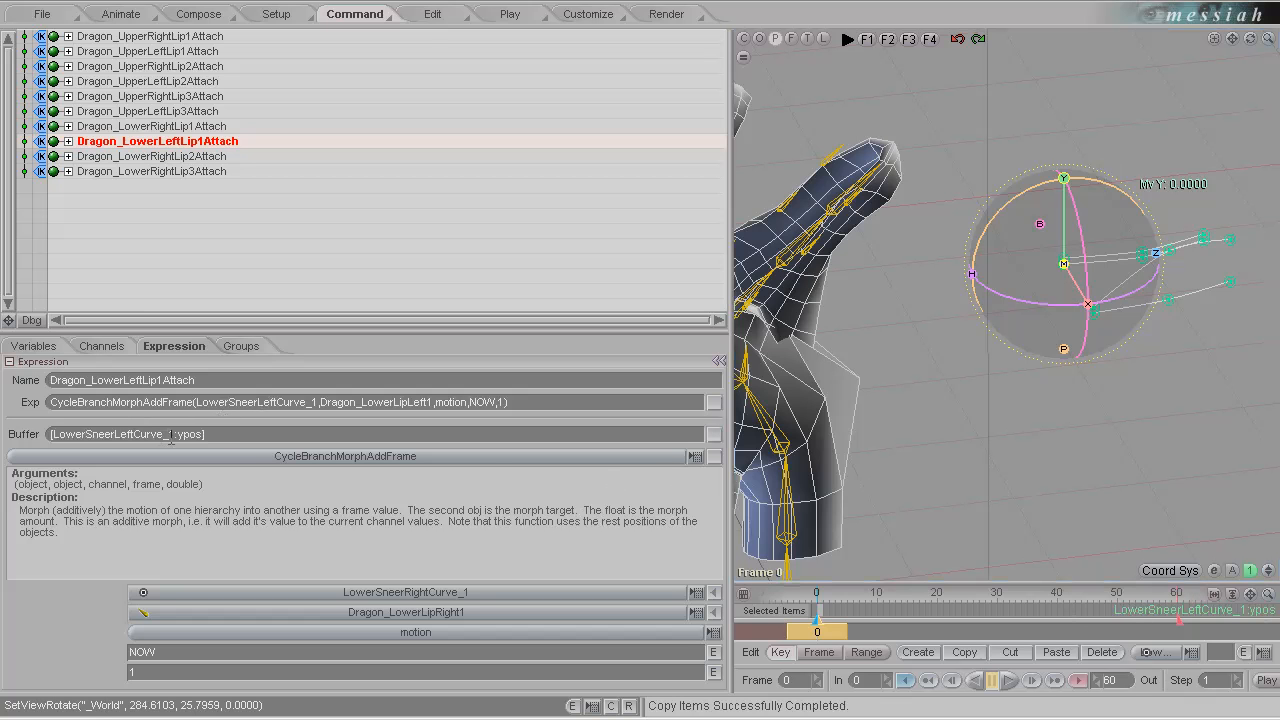
pyautogui.moveTo(157, 435); pyautogui.dragTo(58, 453)
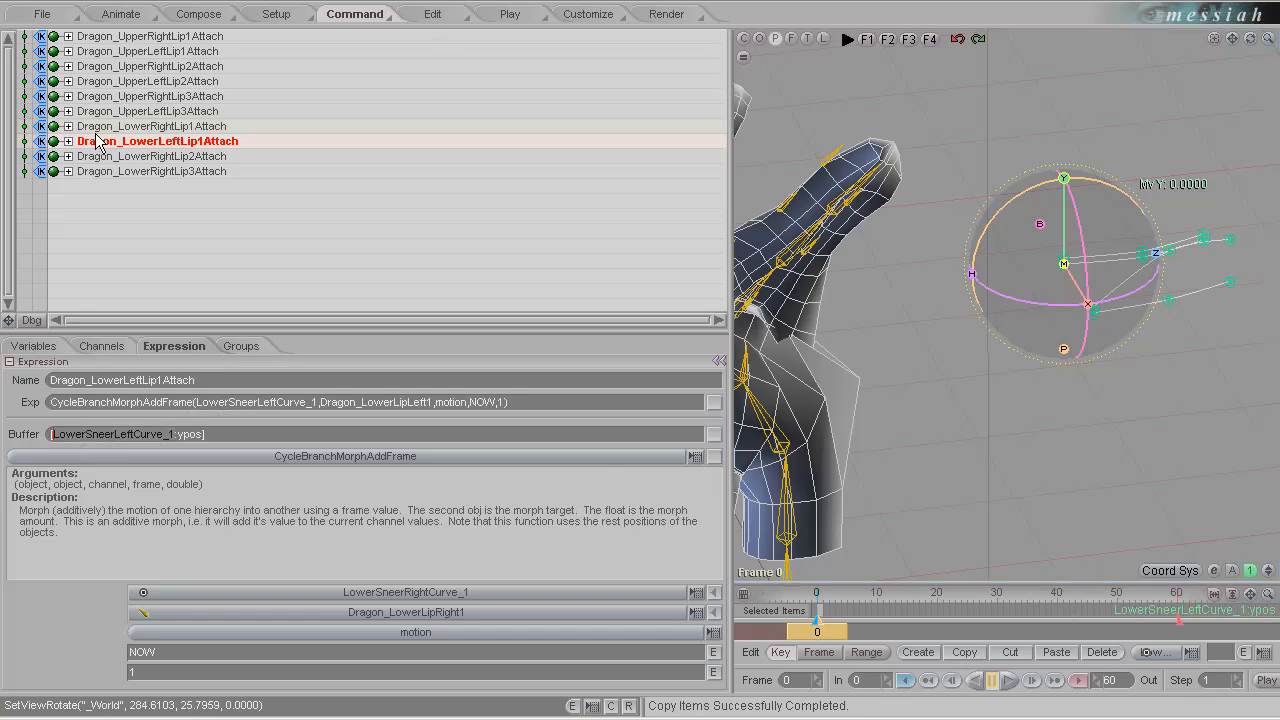
pyautogui.click(31, 320)
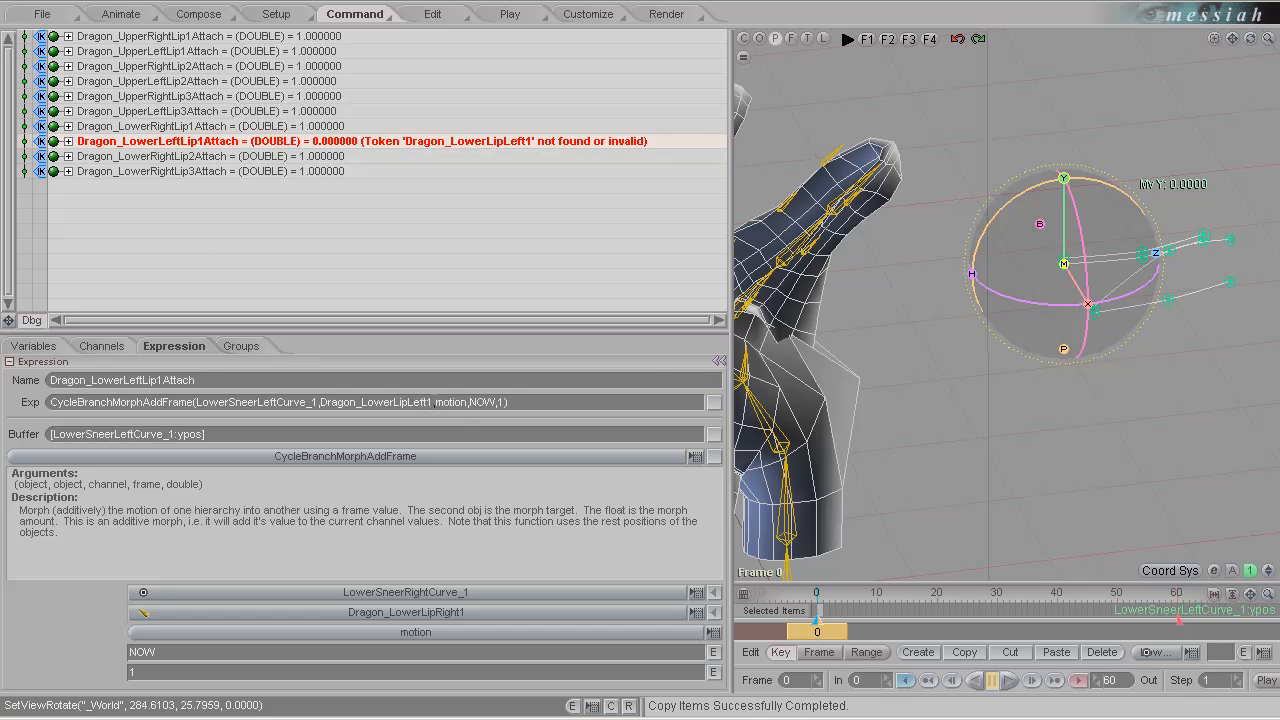
pyautogui.moveTo(854, 299); pyautogui.dragTo(623, 214, button='middle')
pyautogui.click(766, 208)
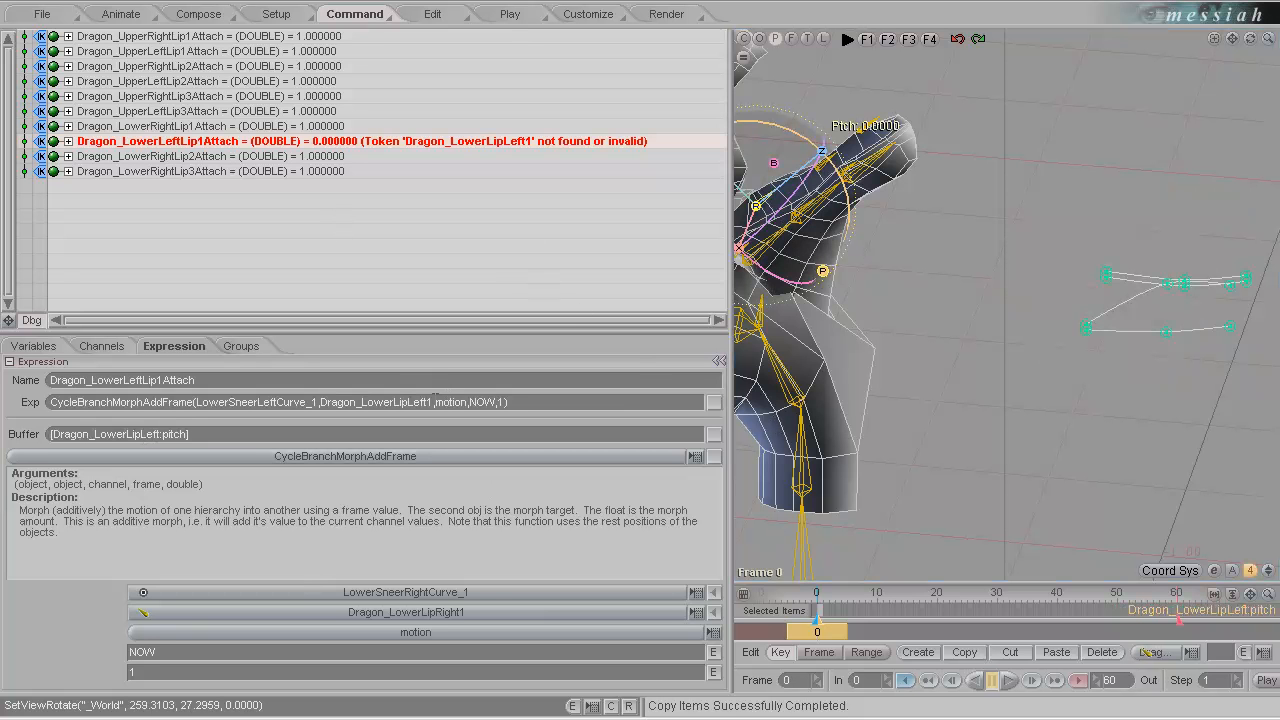
# Rename the Dragon_LowerLipLeft bone under LowerLipLeft1Group to Dragon_LowerLipLeft1.
pyautogui.click(118, 14)
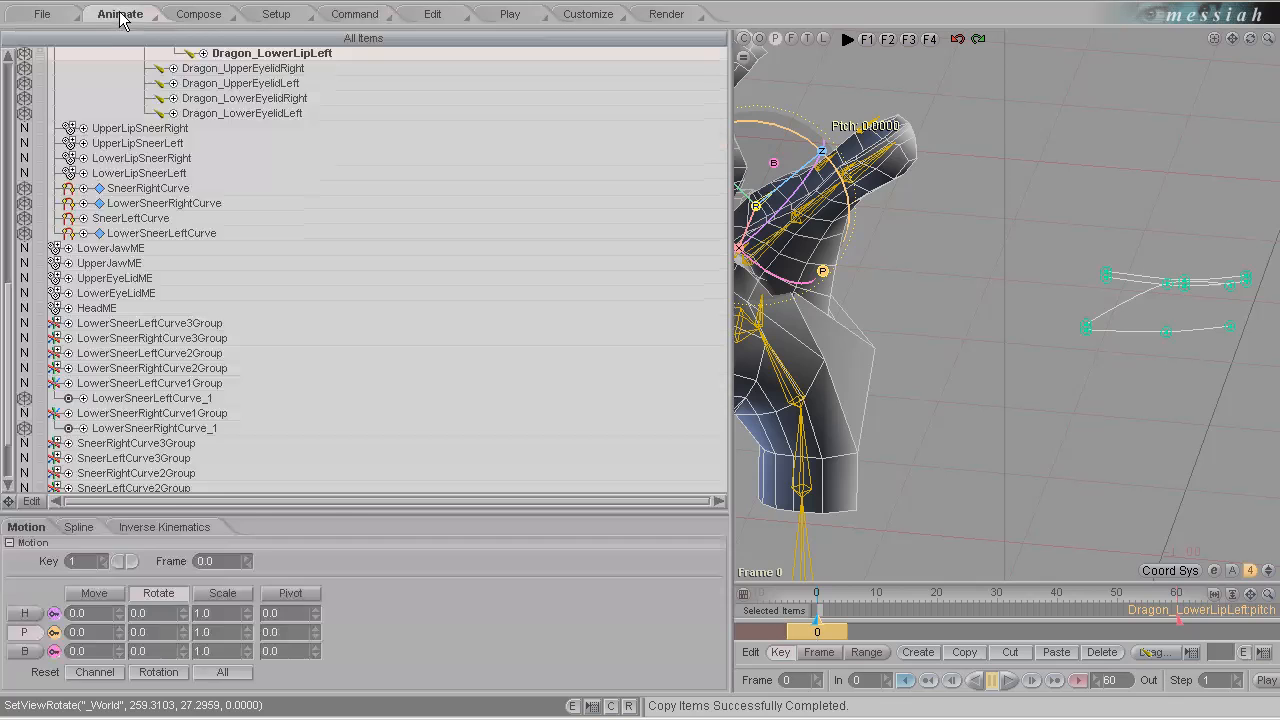
pyautogui.click(274, 14)
pyautogui.scroll(5, 377, 307)
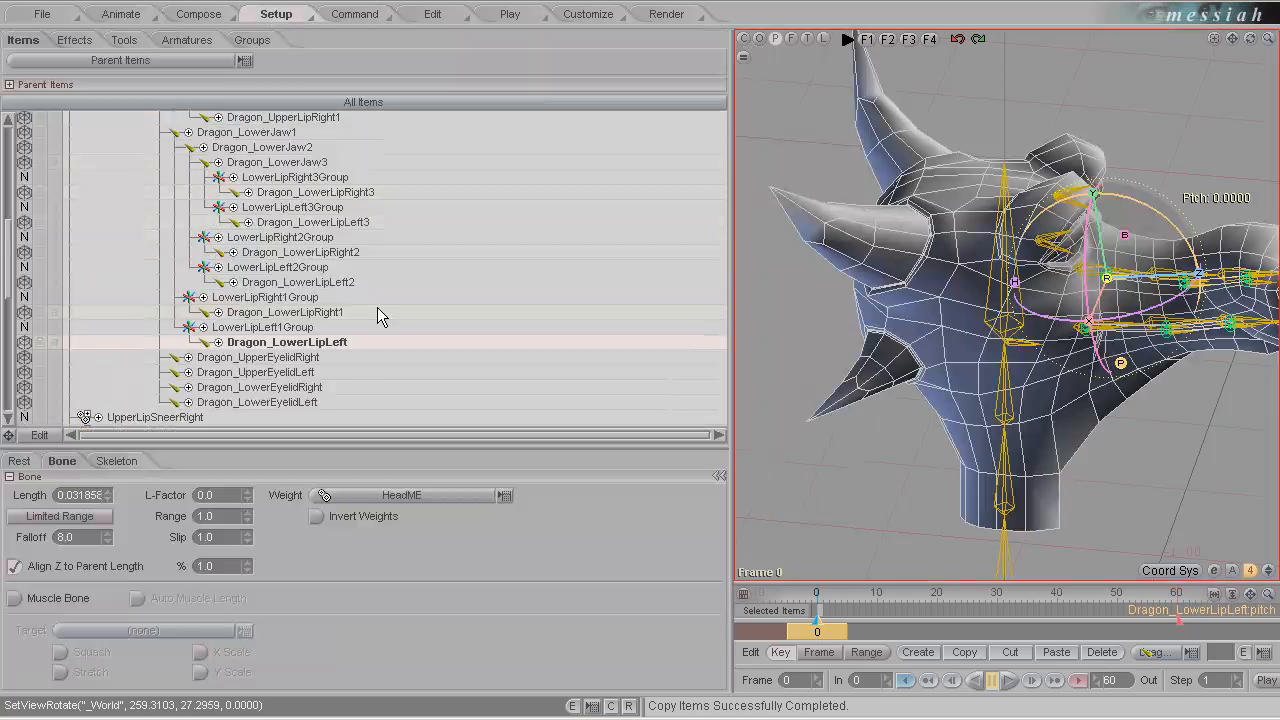
pyautogui.doubleClick(335, 343)
pyautogui.write('1')
pyautogui.press('Return')
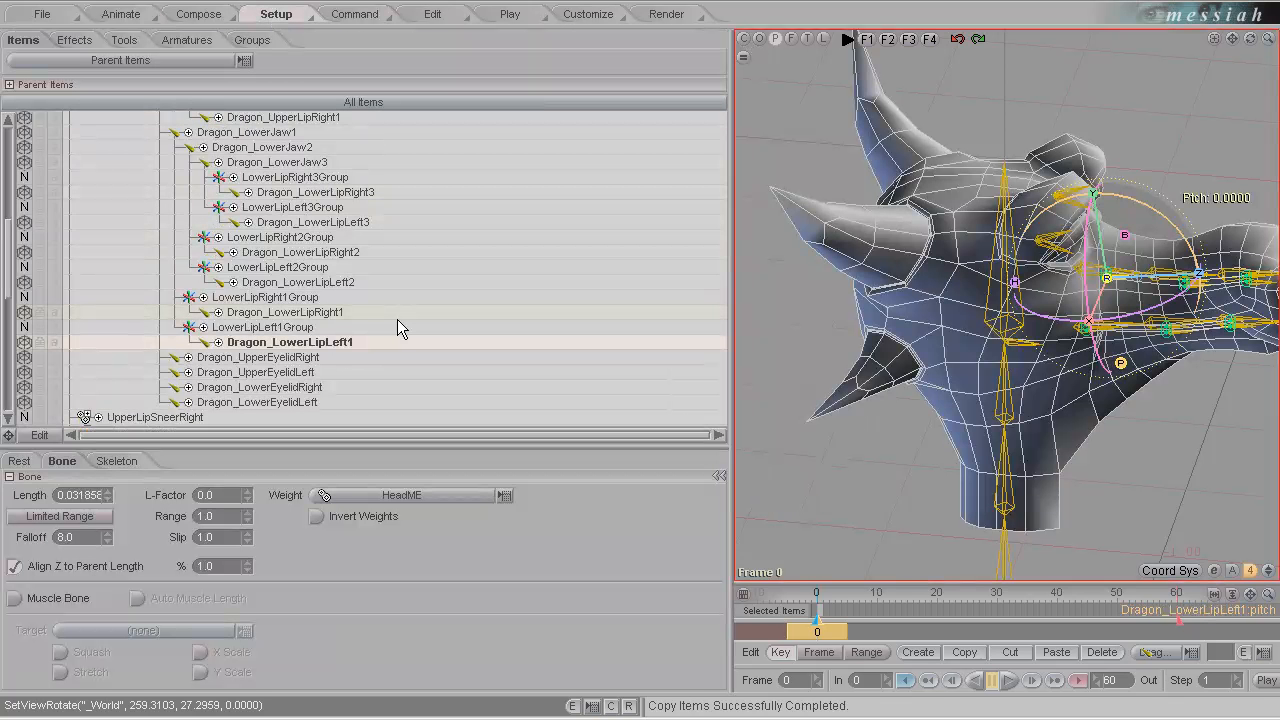
# Re-enter the closing parenthesis of the Dragon_LowerLeftLip1Attach expression to re-evaluate it, and hide the debug output.
pyautogui.click(355, 15)
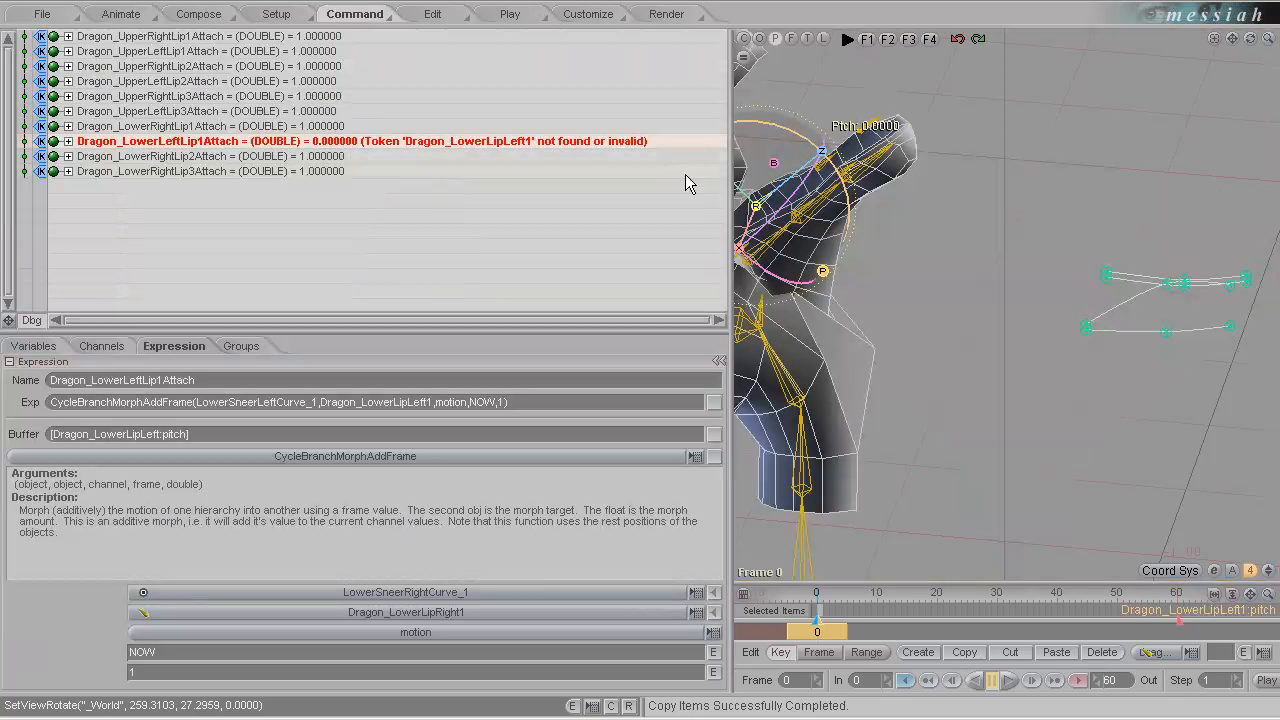
pyautogui.doubleClick(641, 146)
pyautogui.press('Return')
pyautogui.click(521, 401)
pyautogui.press('BackSpace')
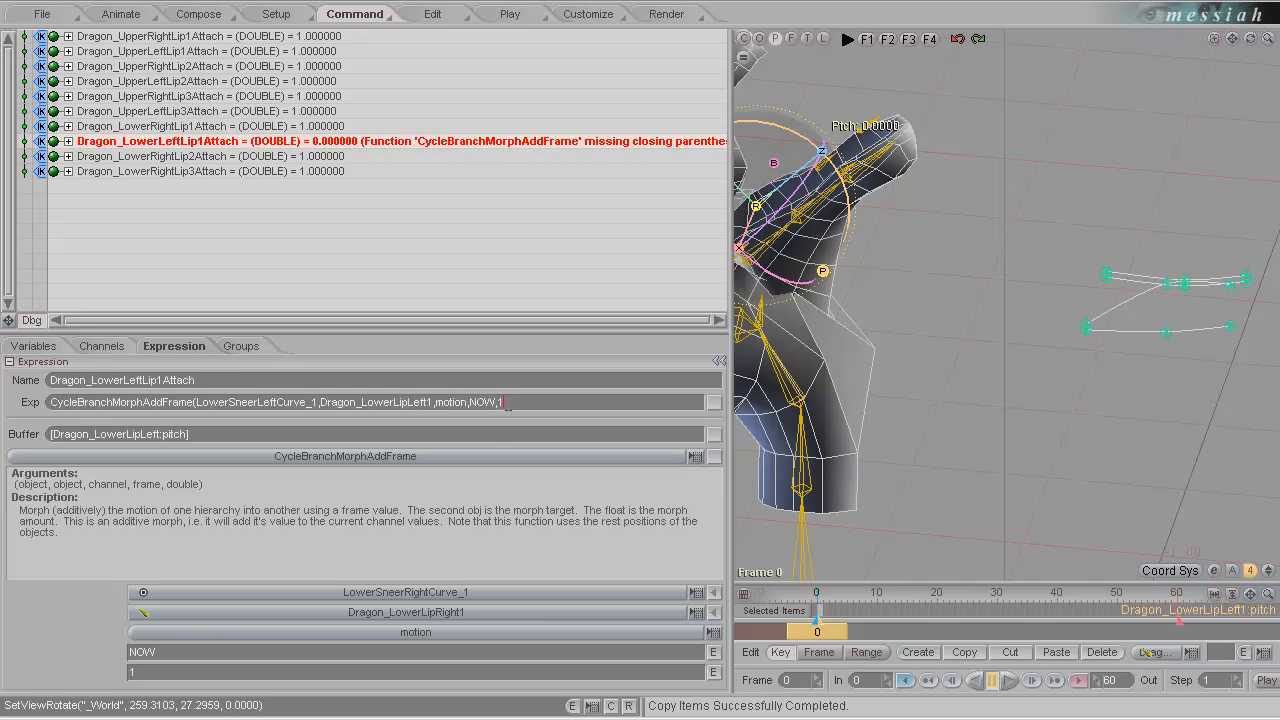
pyautogui.write(')')
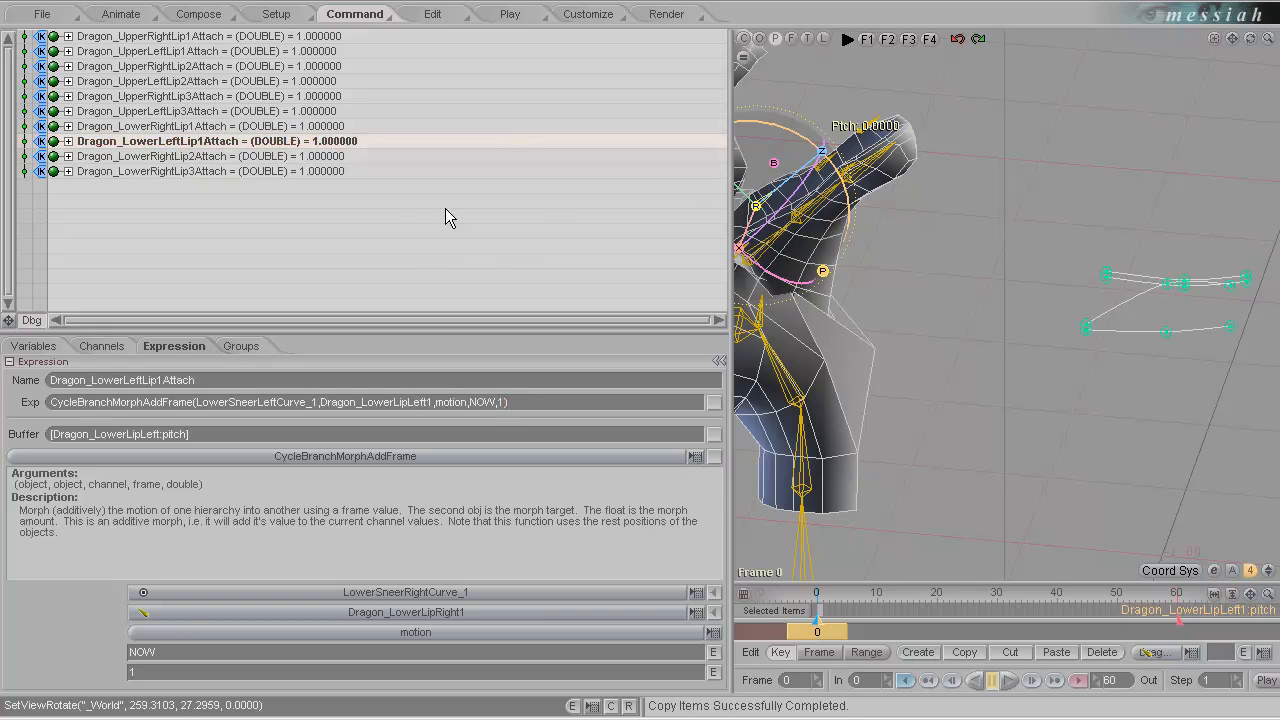
pyautogui.click(33, 320)
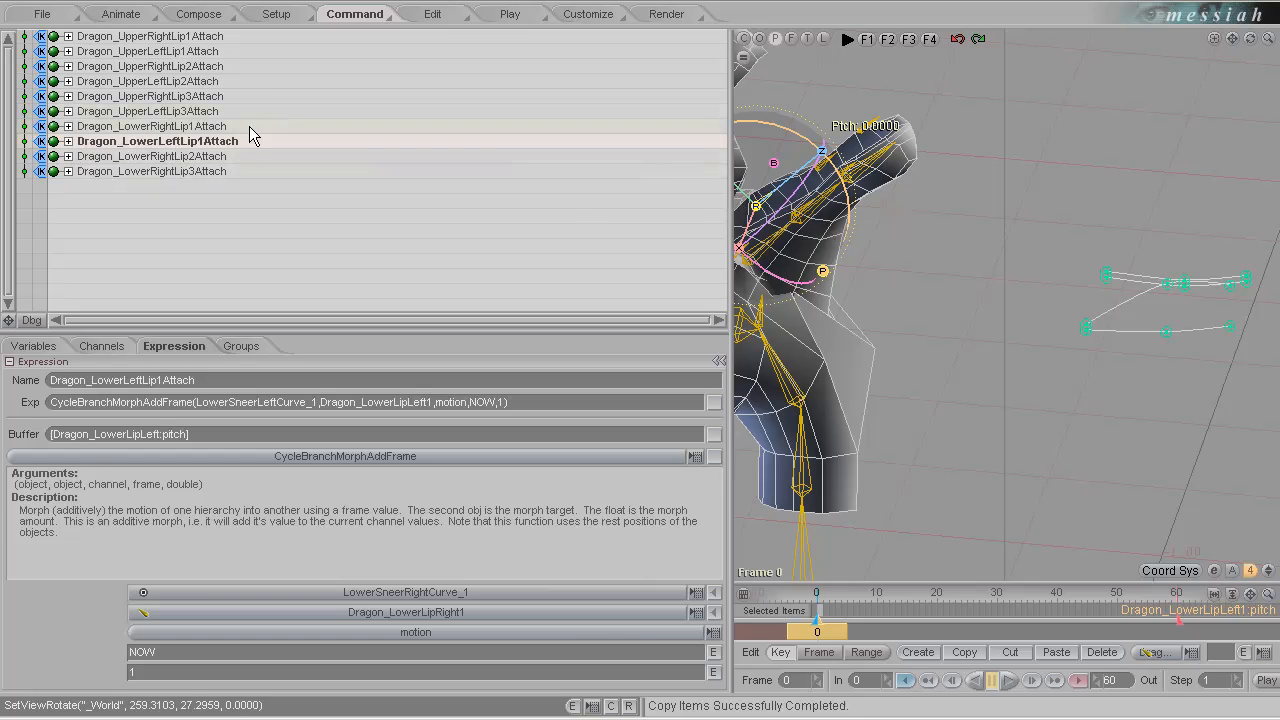
# Duplicate the Dragon_LowerRightLip2Attach expression and rename the copy Dragon_LowerLeftLip2Attach.
pyautogui.click(196, 158)
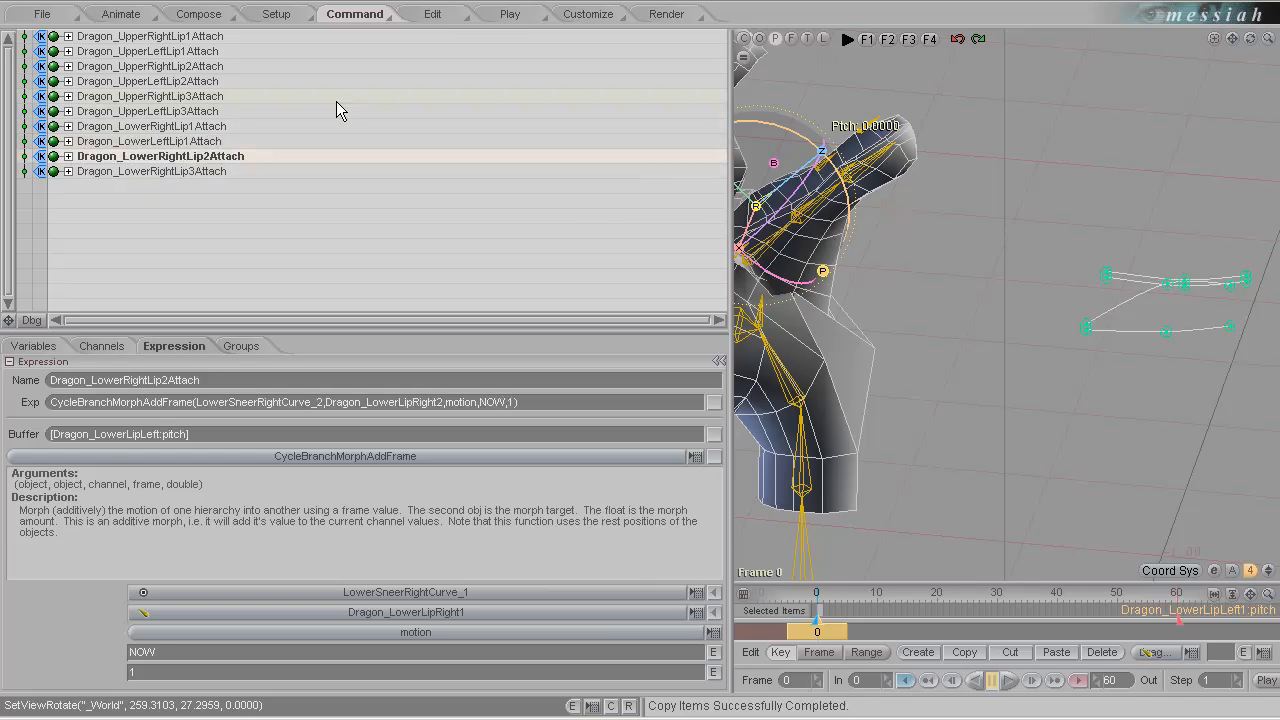
pyautogui.hotkey('ctrl', 'v')
pyautogui.doubleClick(236, 173)
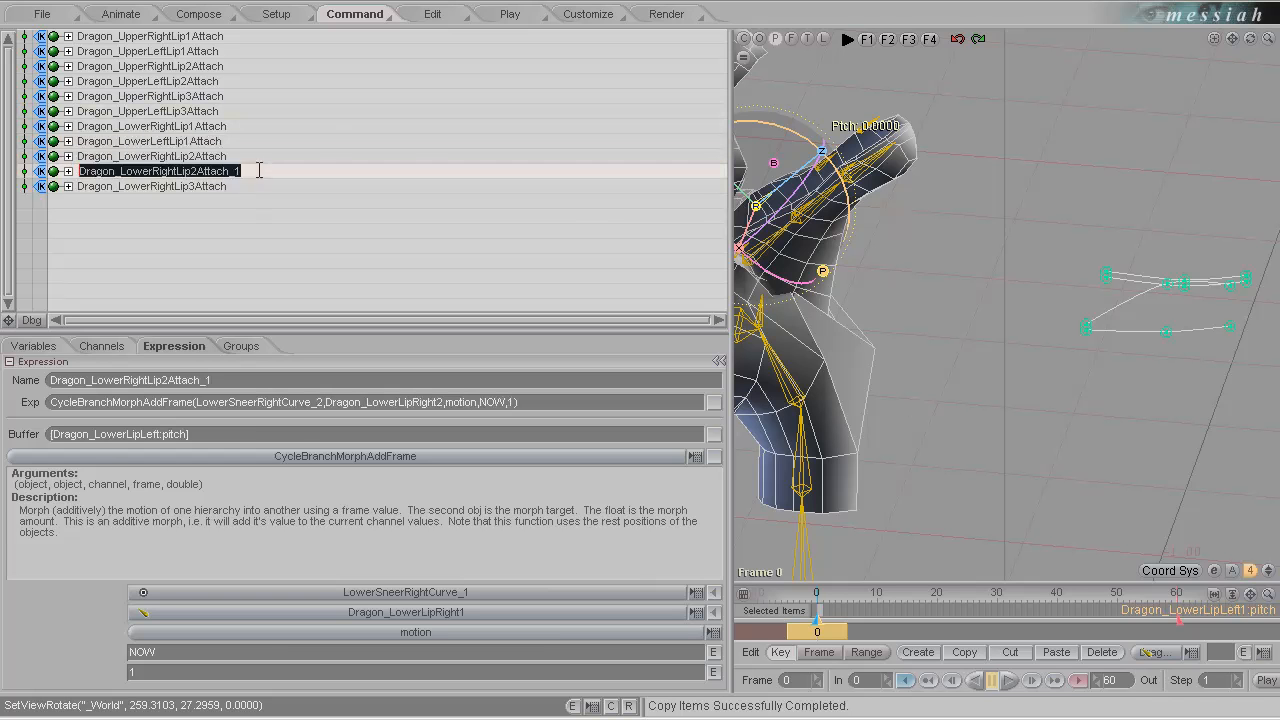
pyautogui.moveTo(257, 171); pyautogui.dragTo(229, 187)
pyautogui.press('BackSpace')
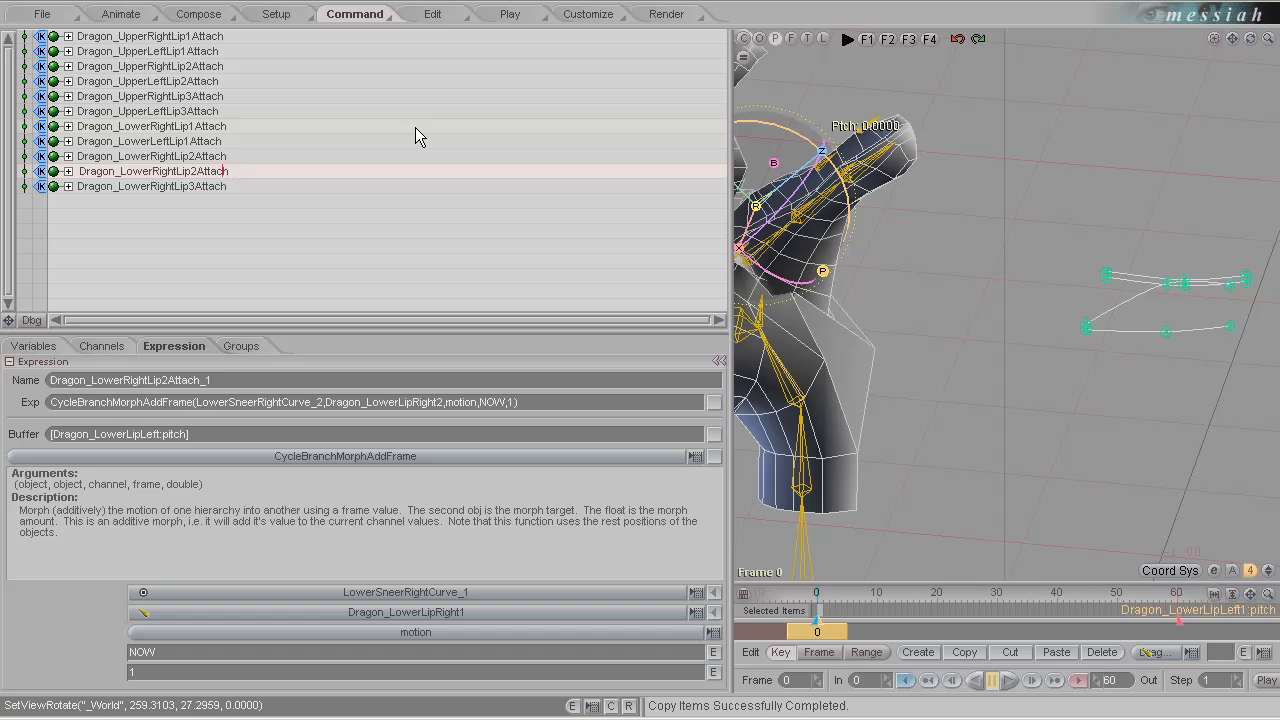
pyautogui.press('BackSpace')
pyautogui.press('BackSpace')
pyautogui.press('BackSpace')
pyautogui.press('BackSpace')
pyautogui.press('BackSpace')
pyautogui.write('Left')
pyautogui.press('Return')
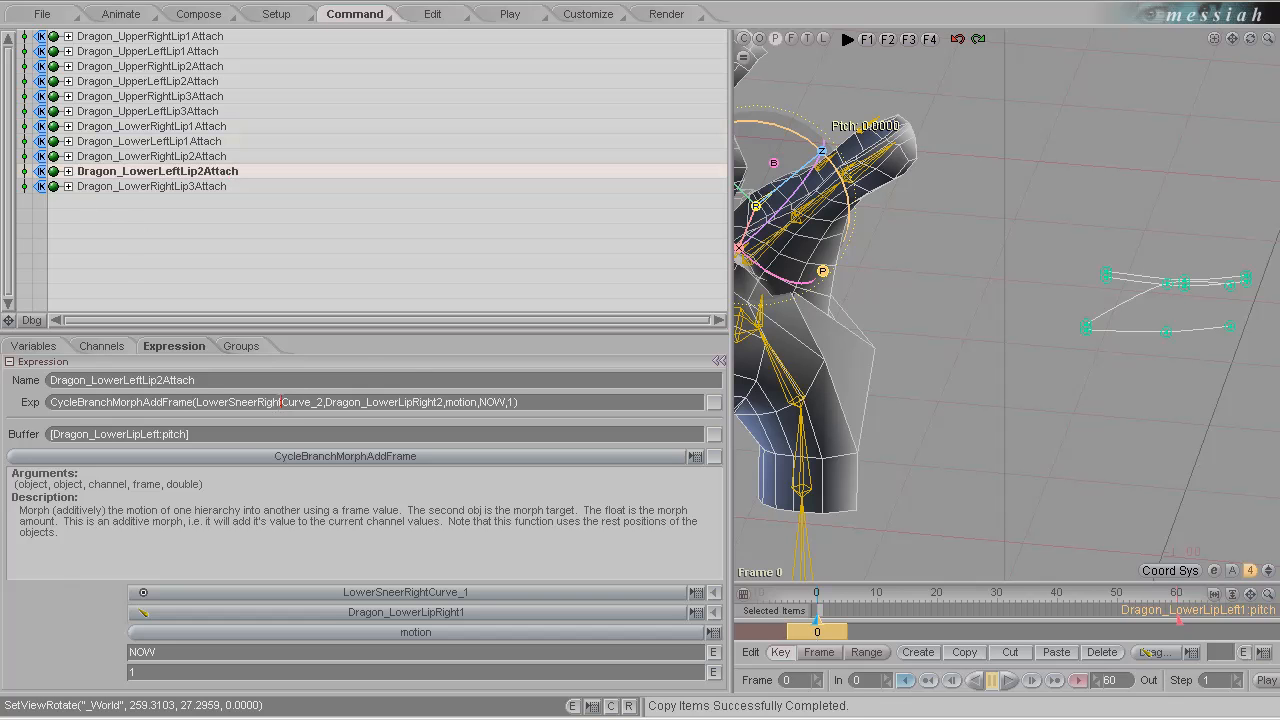
# Set the objects of Dragon_LowerLeftLip2Attach to LowerSneerLeftCurve_2 and Dragon_LowerLipLeft2.
pyautogui.write('Left')
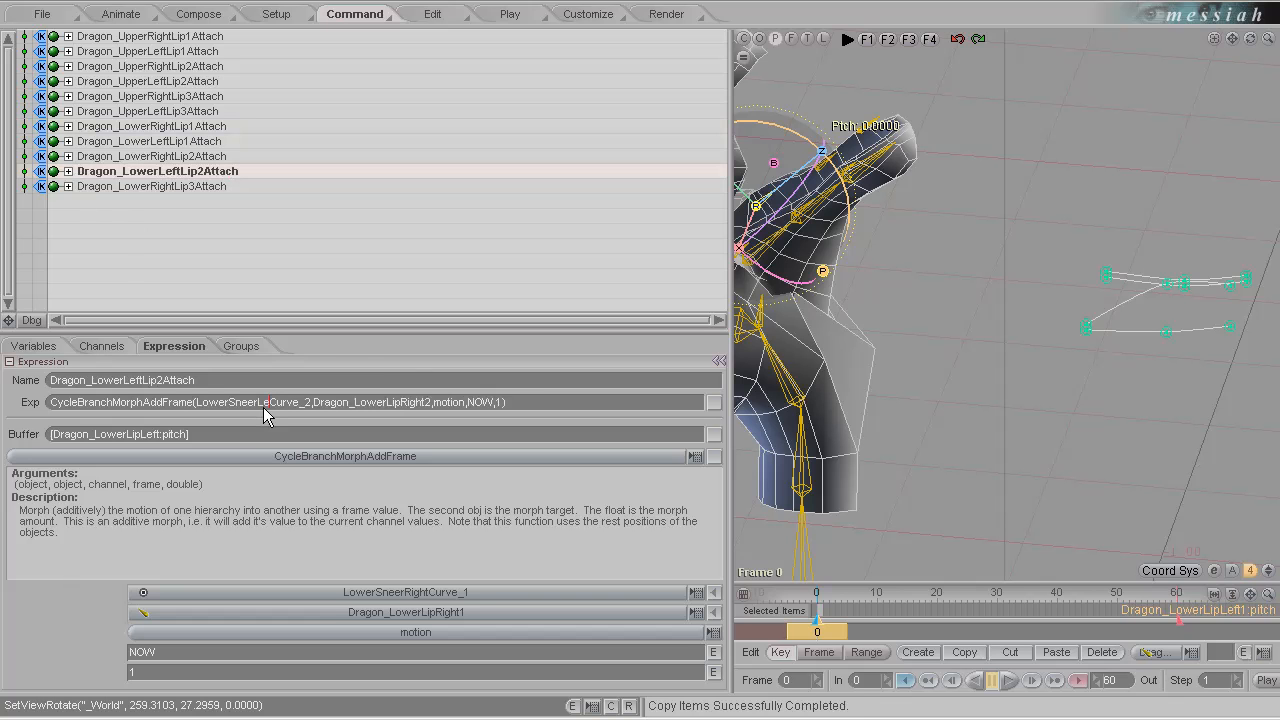
pyautogui.moveTo(433, 405); pyautogui.dragTo(409, 408)
pyautogui.write('Left')
pyautogui.press('Return')
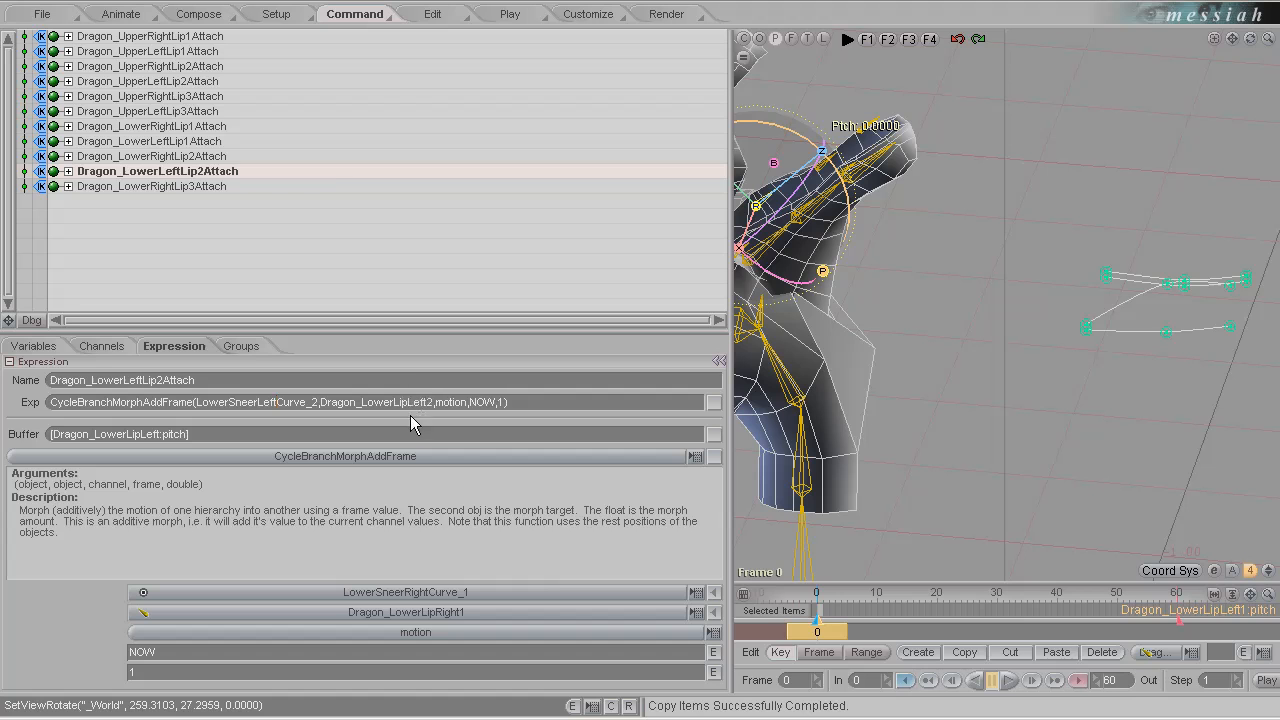
# Duplicate the Dragon_LowerRightLip3Attach expression and rename the copy Dragon_LowerLeftLip3Attach.
pyautogui.click(187, 188)
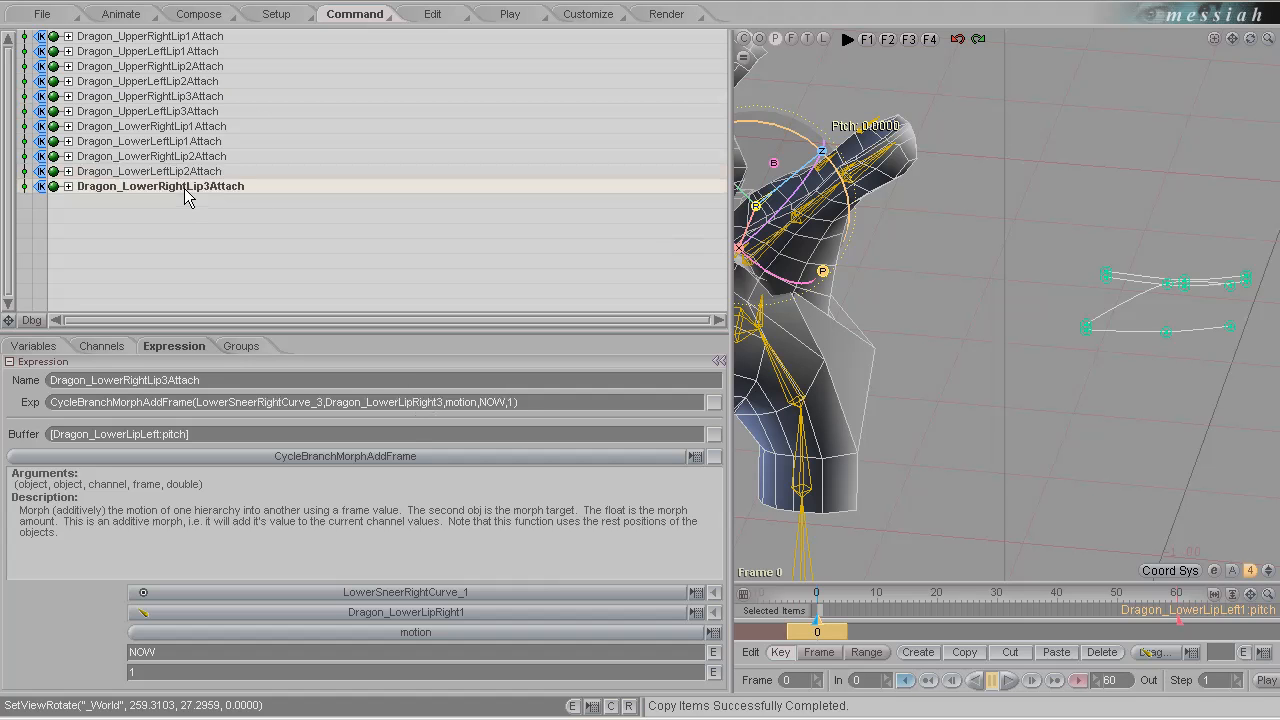
pyautogui.hotkey('ctrl', 'v')
pyautogui.doubleClick(236, 201)
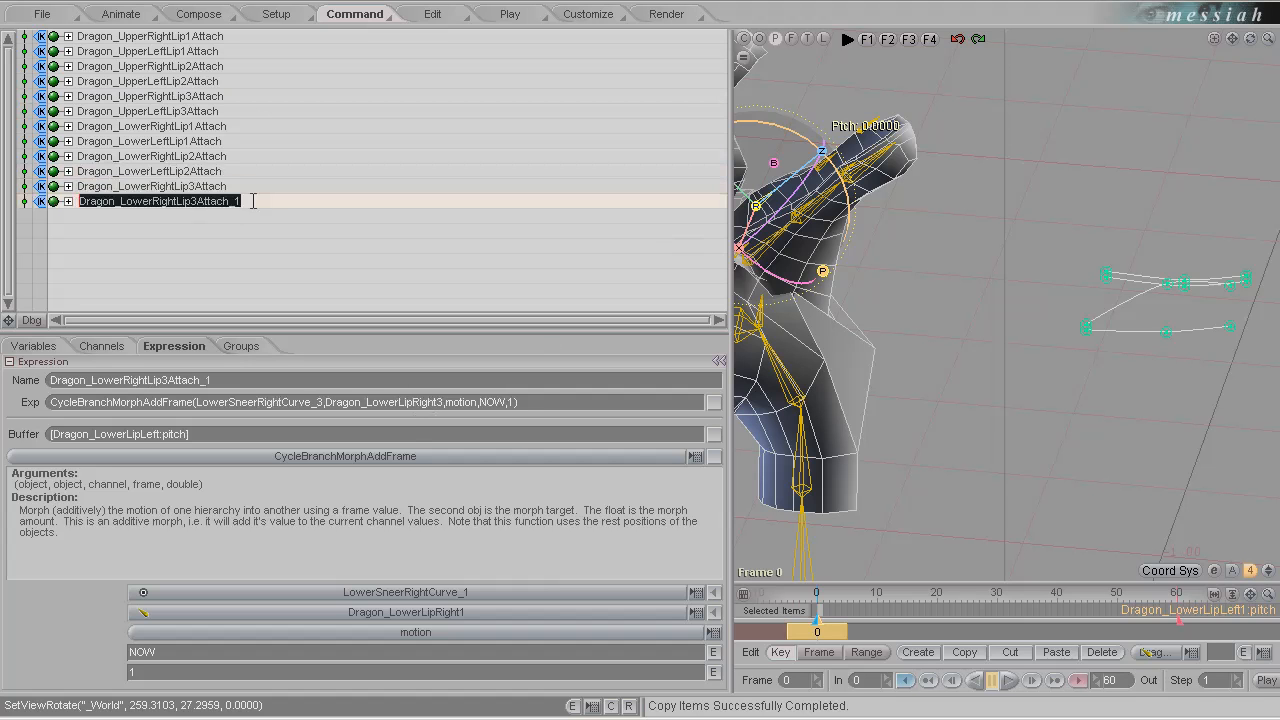
pyautogui.moveTo(252, 201); pyautogui.dragTo(232, 217)
pyautogui.press('Left')
pyautogui.press('Left')
pyautogui.press('Left')
pyautogui.press('Left')
pyautogui.press('Left')
pyautogui.press('Left')
pyautogui.press('Left')
pyautogui.press('Left')
pyautogui.press('Left')
pyautogui.press('Left')
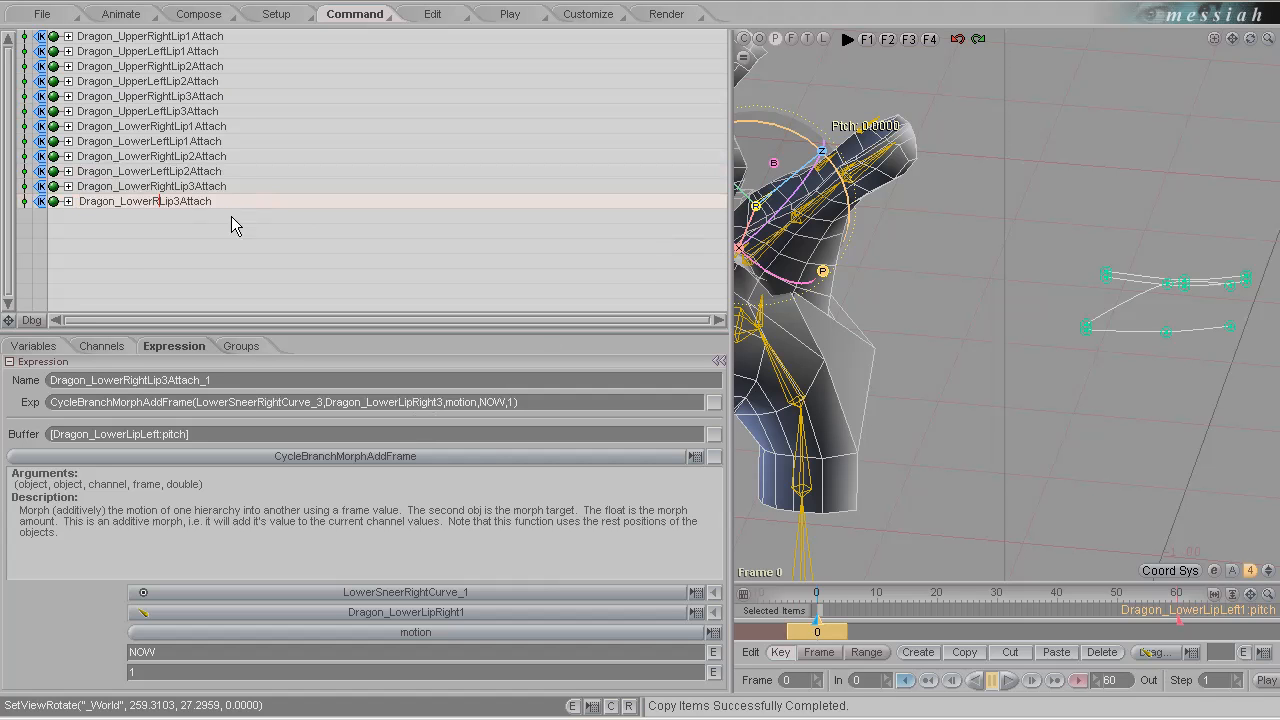
pyautogui.press('BackSpace')
pyautogui.press('BackSpace')
pyautogui.press('BackSpace')
pyautogui.press('BackSpace')
pyautogui.press('BackSpace')
pyautogui.write('Left')
pyautogui.press('Return')
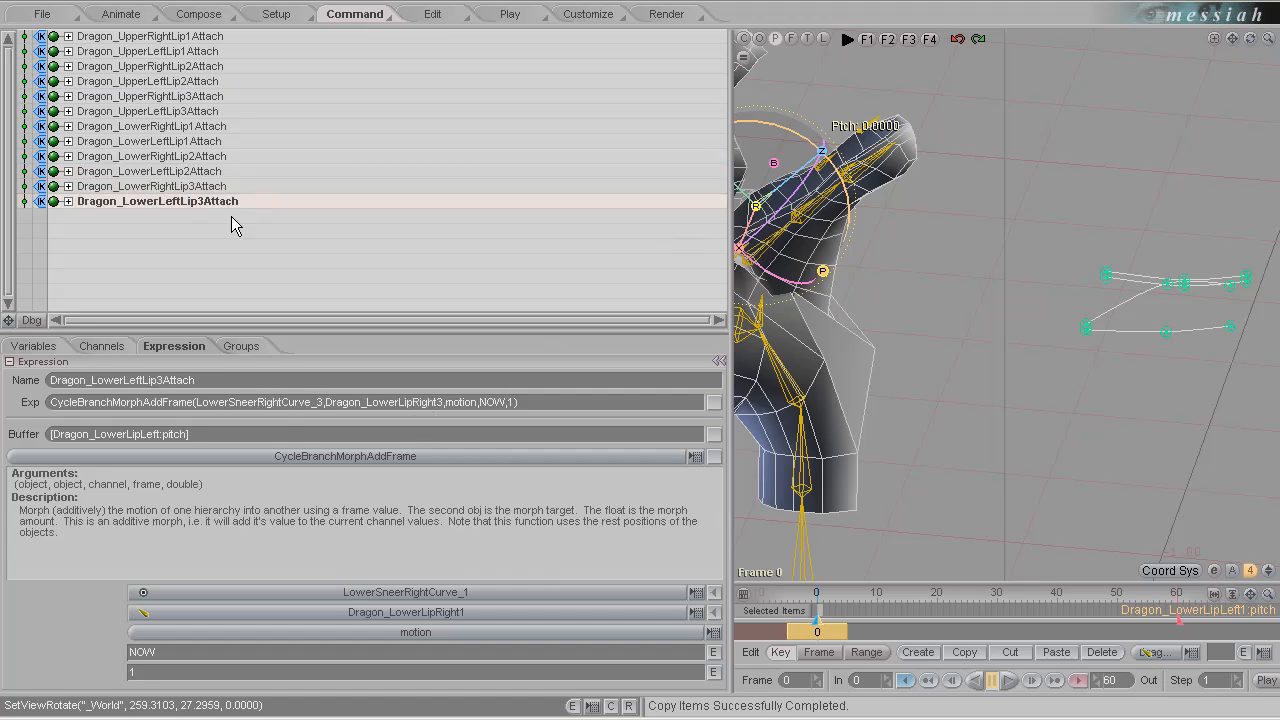
# Set the objects of Dragon_LowerLeftLip3Attach to LowerSneerLeftCurve_3 and Dragon_LowerLipLeft3.
pyautogui.doubleClick(258, 405)
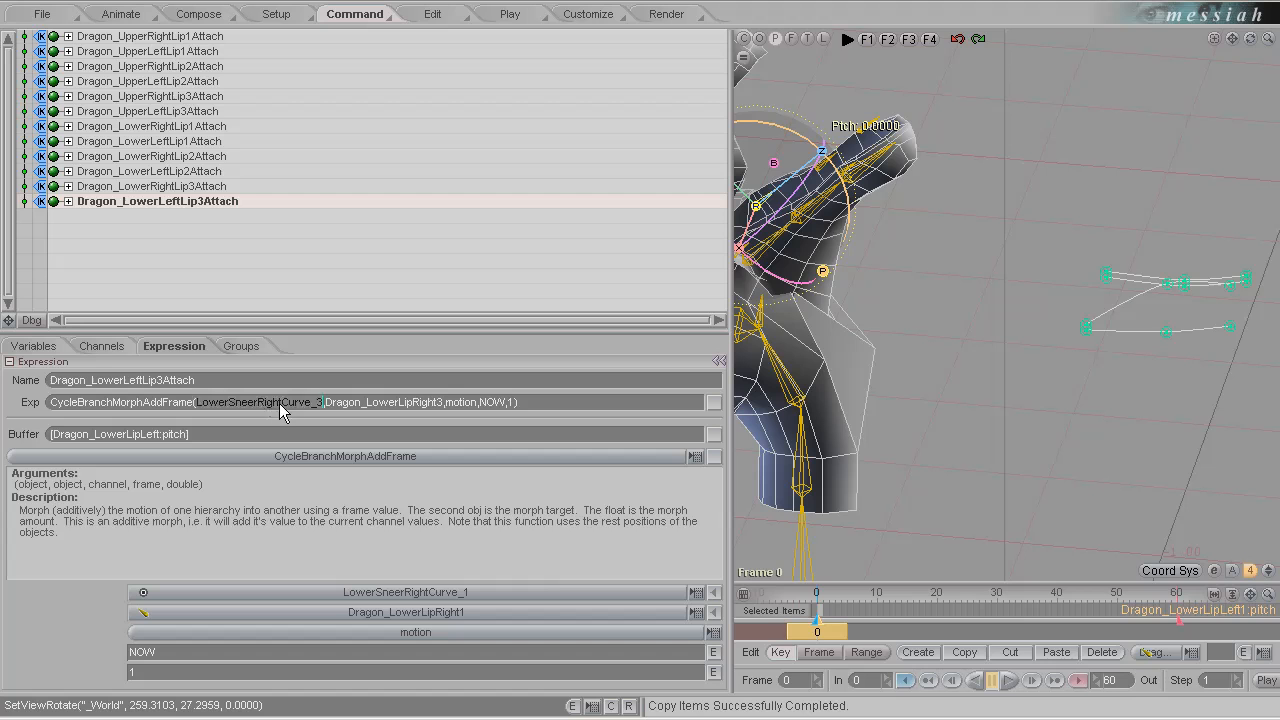
pyautogui.click(283, 402)
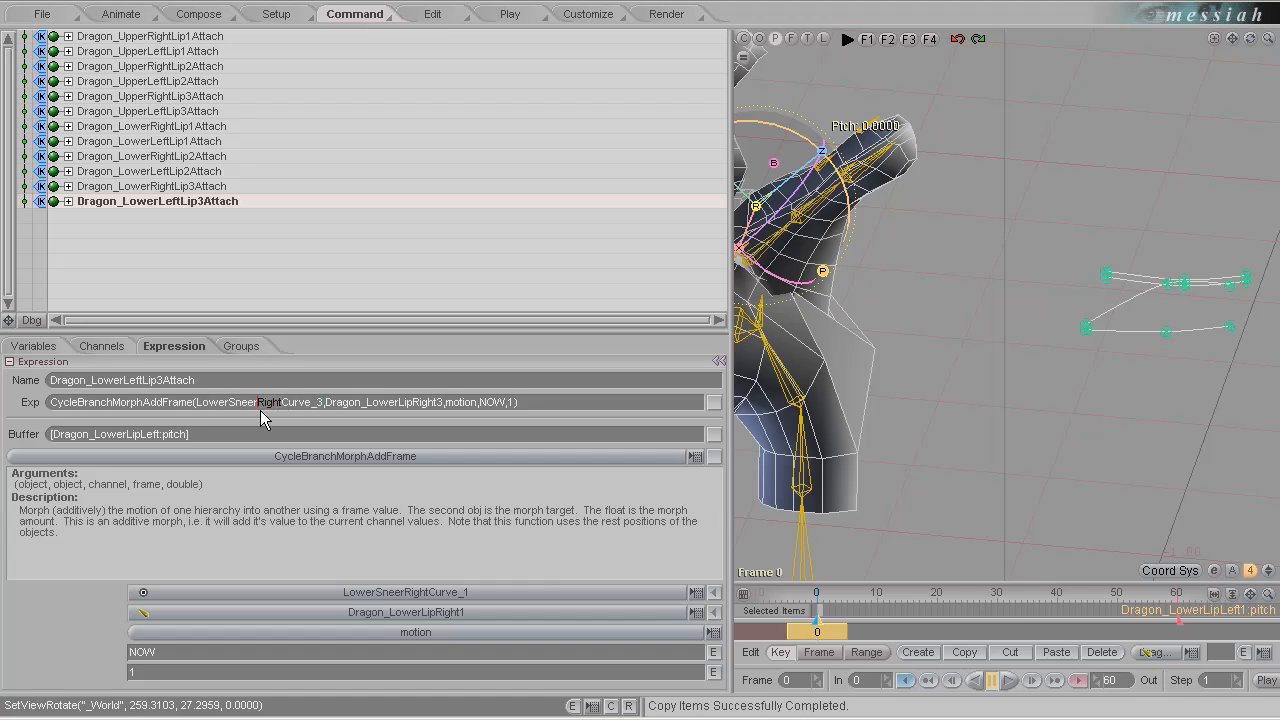
pyautogui.write('Left')
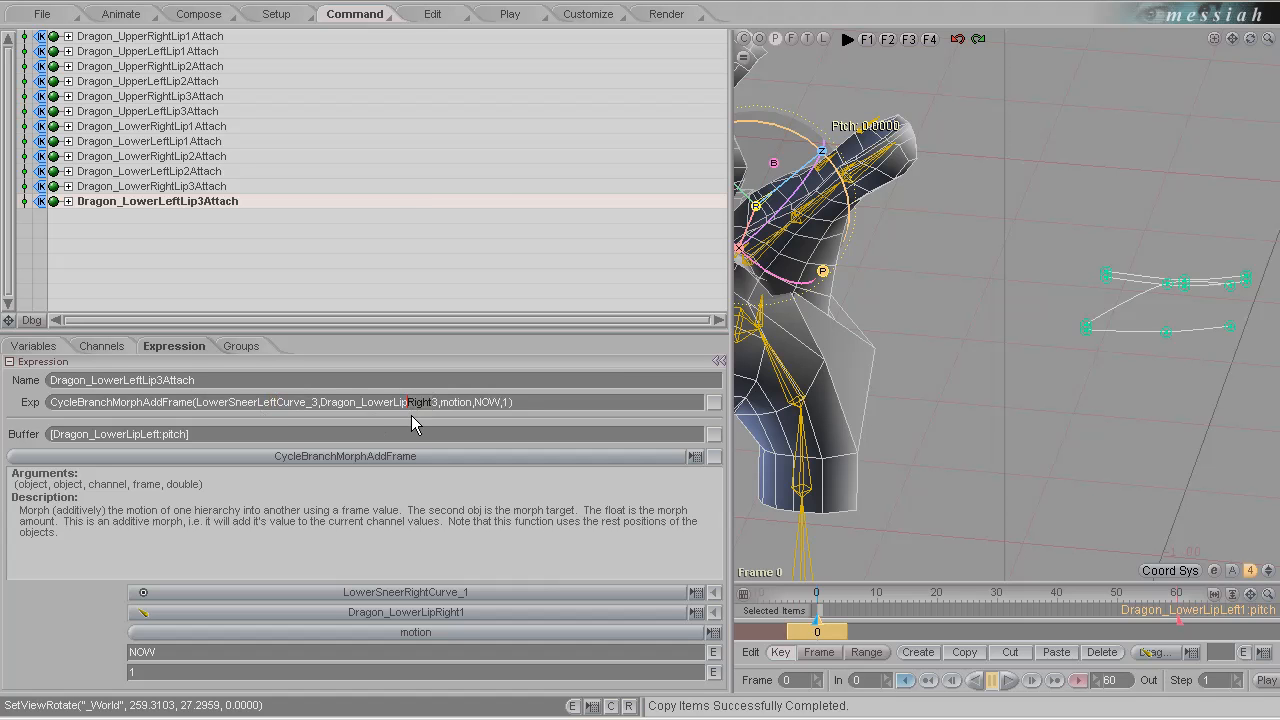
pyautogui.write('Left')
# Widen the 3D viewport and select the Dragon_UpperLipLeft2 bone on the dragon's upper lip.
pyautogui.moveTo(633, 285); pyautogui.dragTo(327, 349)
pyautogui.moveTo(684, 322); pyautogui.dragTo(640, 364, button='middle')
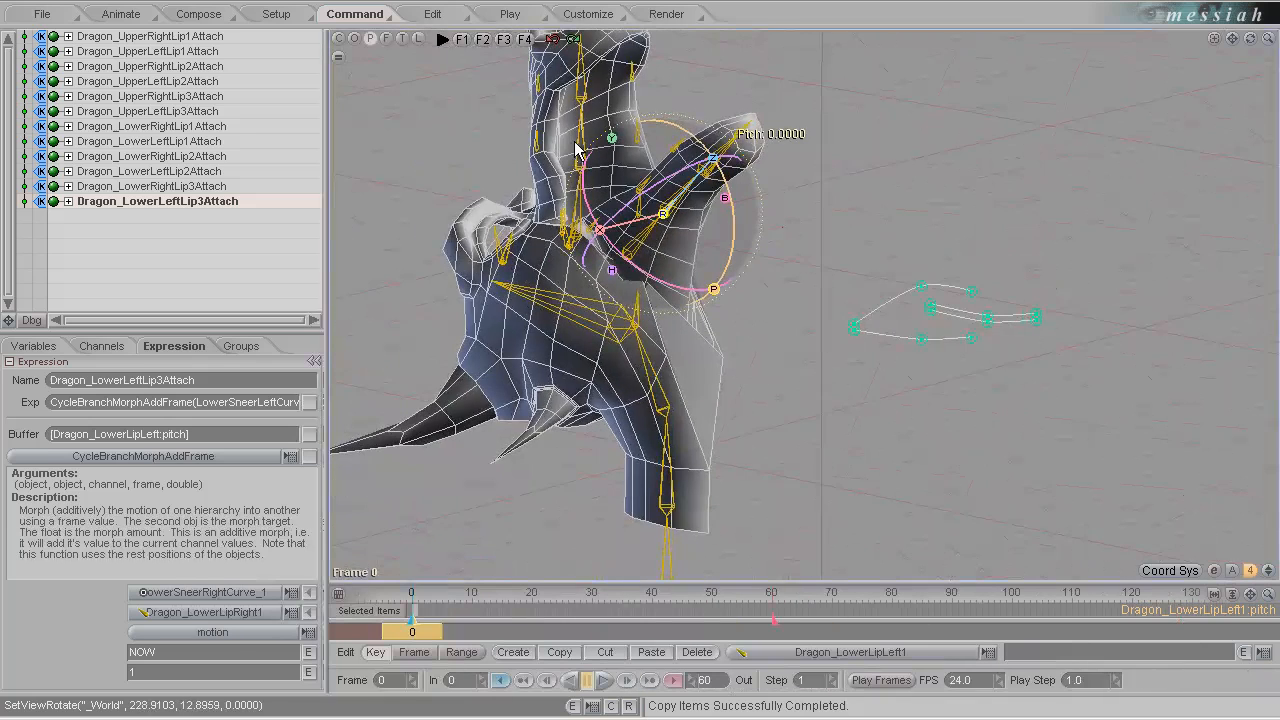
pyautogui.click(640, 138)
pyautogui.click(567, 126)
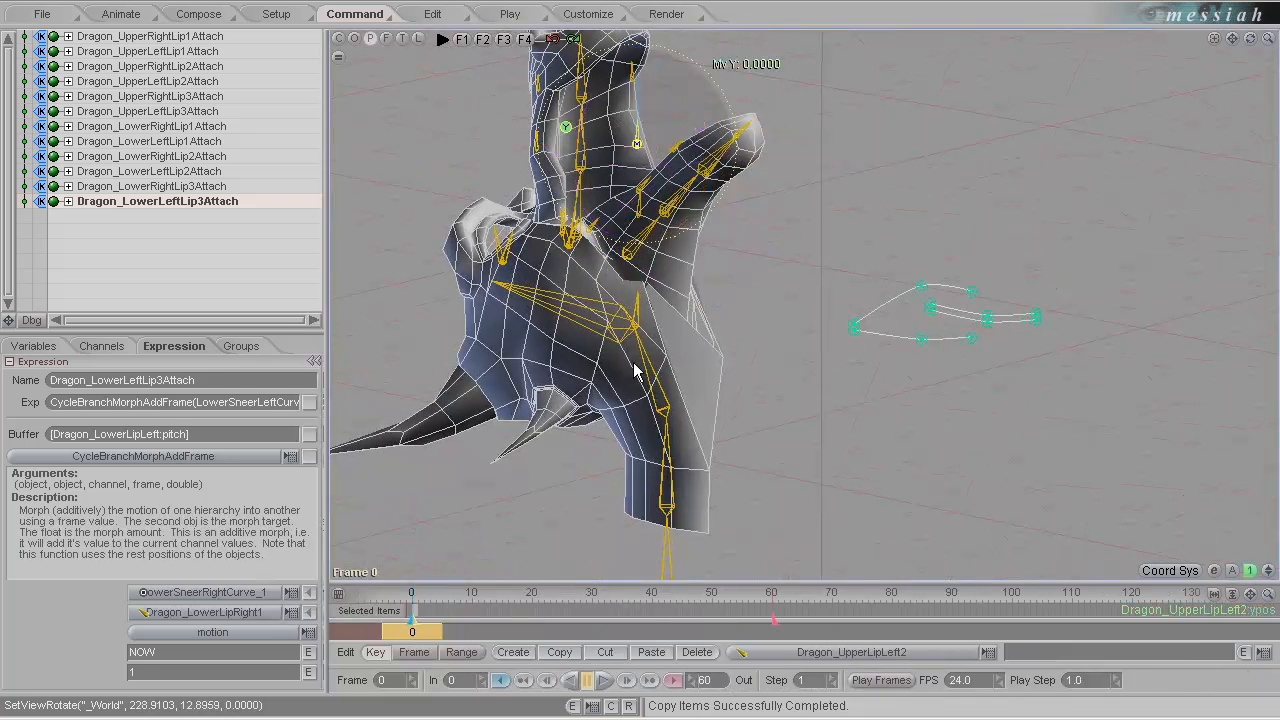
# Test the lip deformation by moving the Dragon_UpperLipLeft2 bone up to about 0.066 along Y and viewing it from both sides.
pyautogui.moveTo(634, 370); pyautogui.dragTo(640, 370)
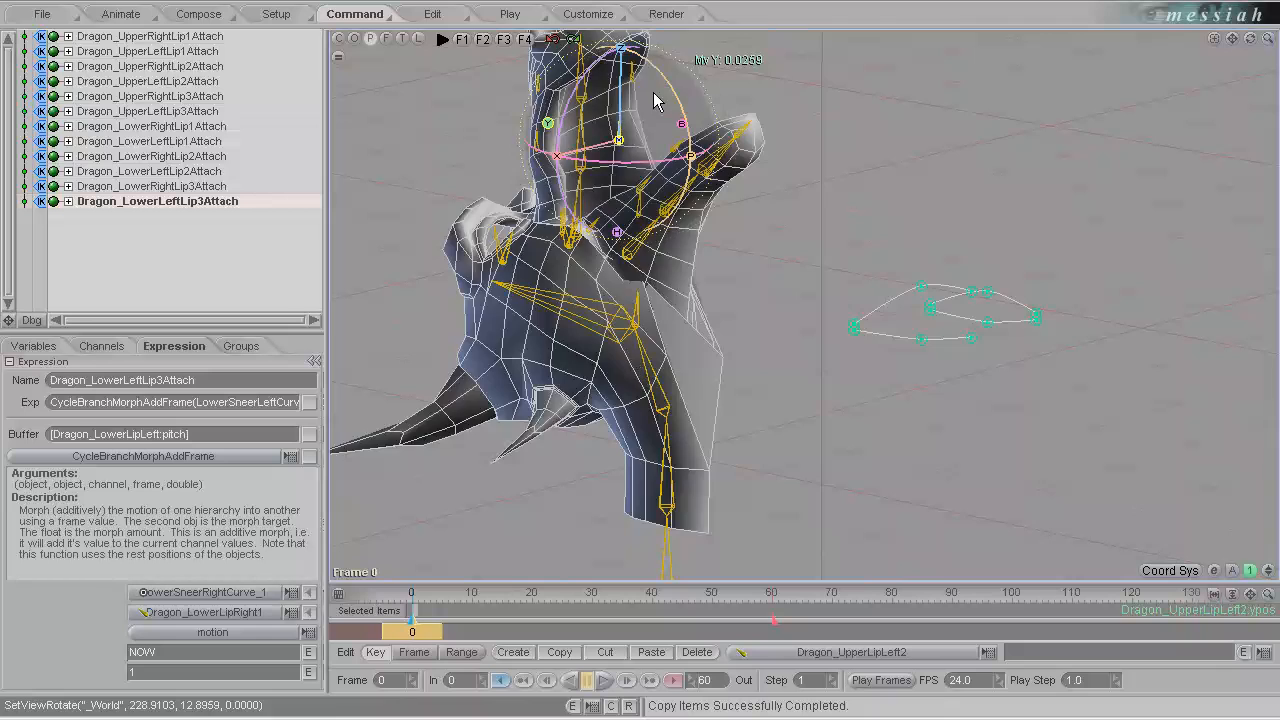
pyautogui.keyDown('alt'); pyautogui.moveTo(655, 101); pyautogui.dragTo(3, 140); pyautogui.keyUp('alt')
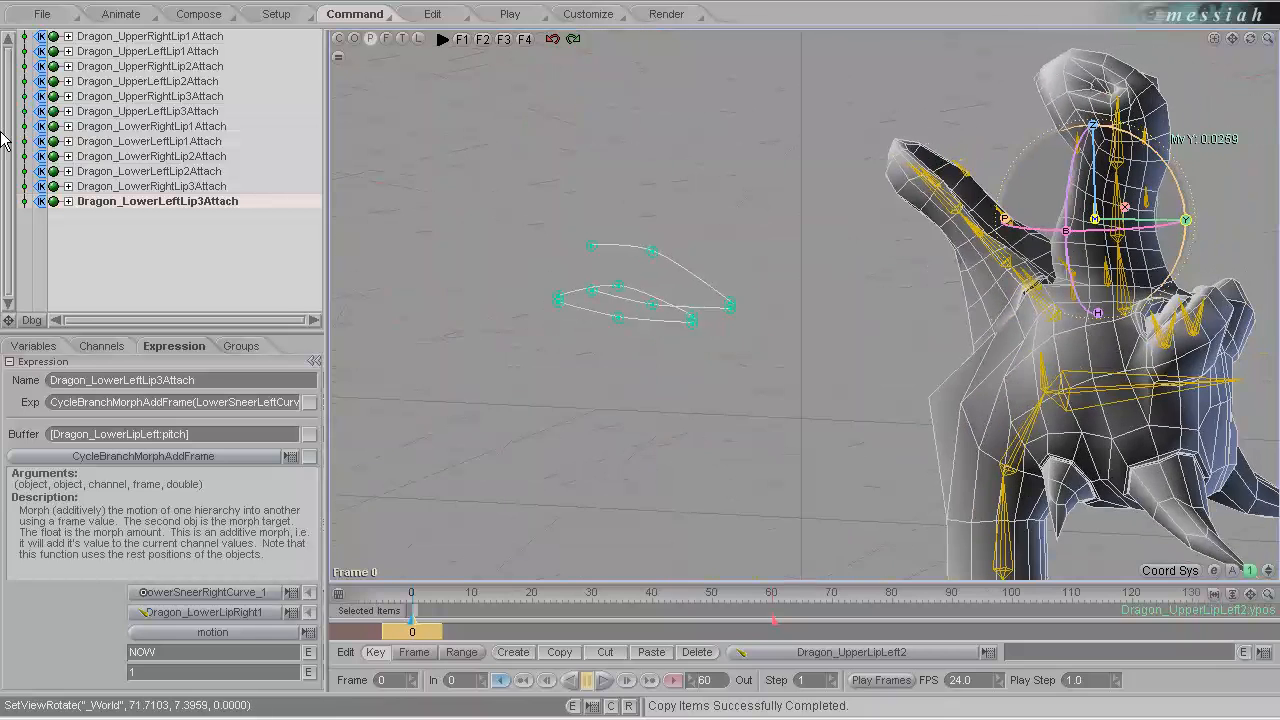
pyautogui.keyDown('alt'); pyautogui.moveTo(1165, 215); pyautogui.dragTo(908, 280); pyautogui.keyUp('alt')
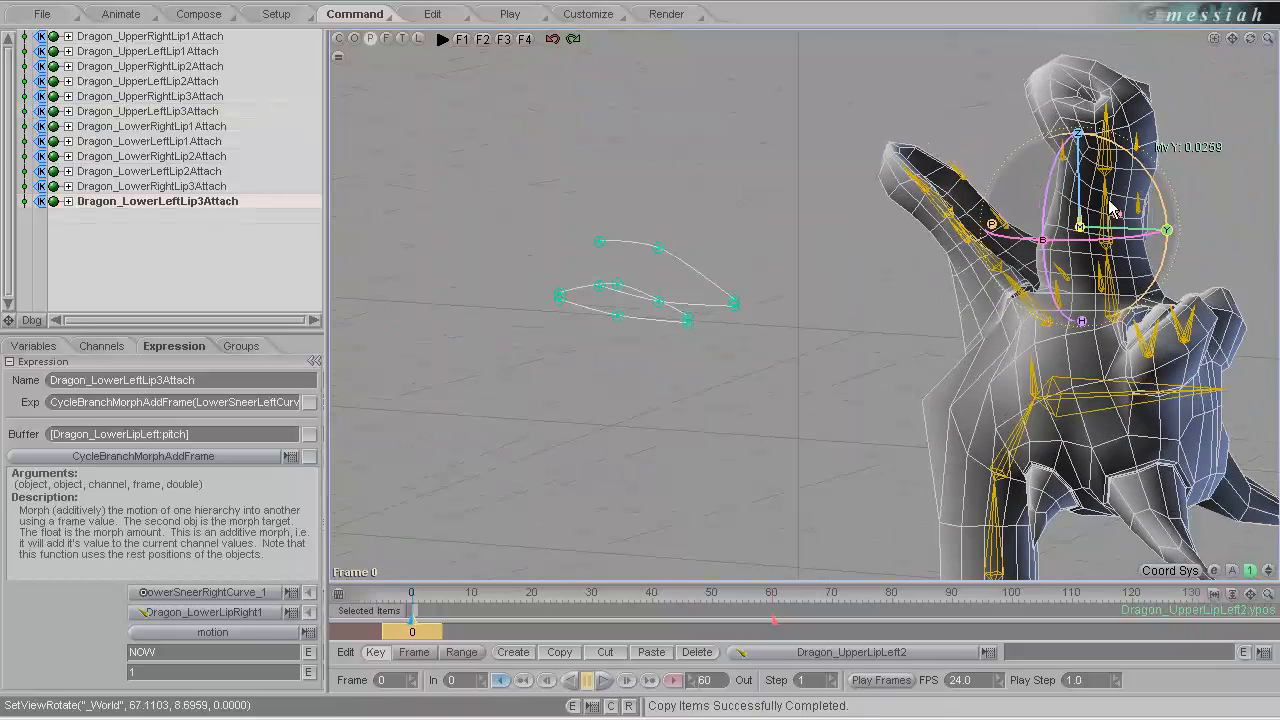
pyautogui.moveTo(646, 371); pyautogui.dragTo(656, 377)
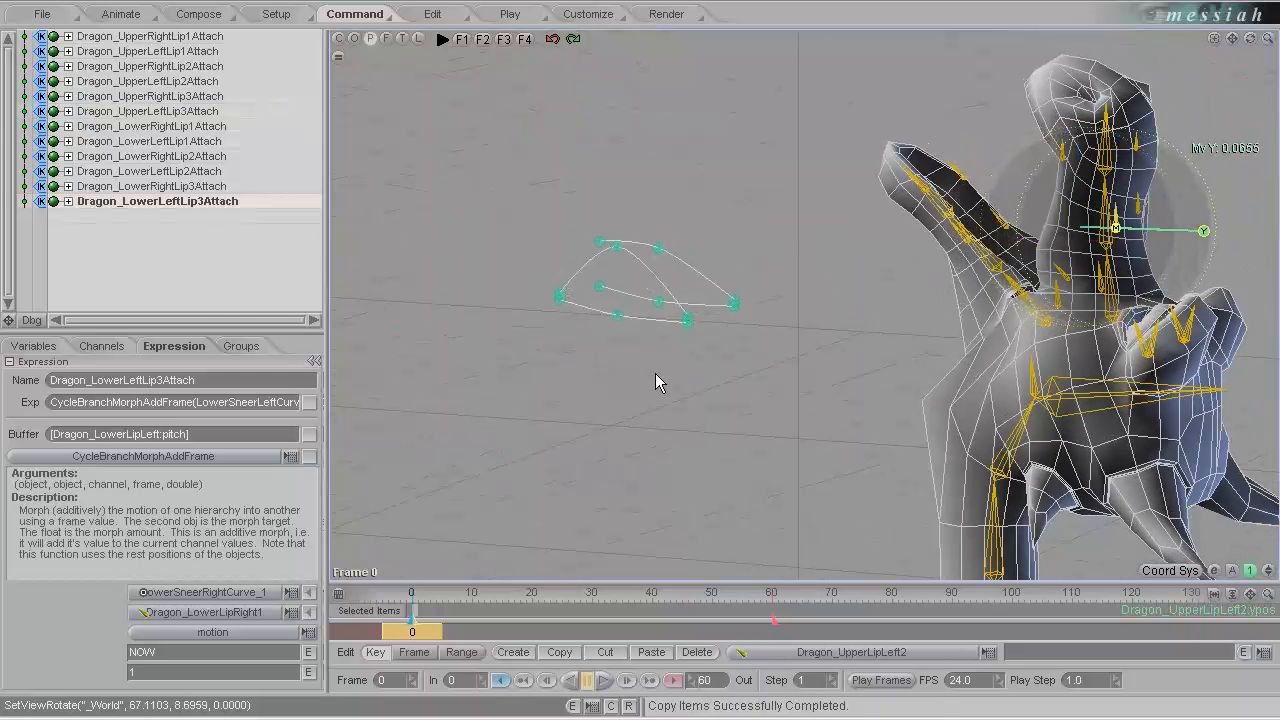
# In setup mode, set the keyframing scope to All Items and create a key at frame 0.
pyautogui.click(276, 14)
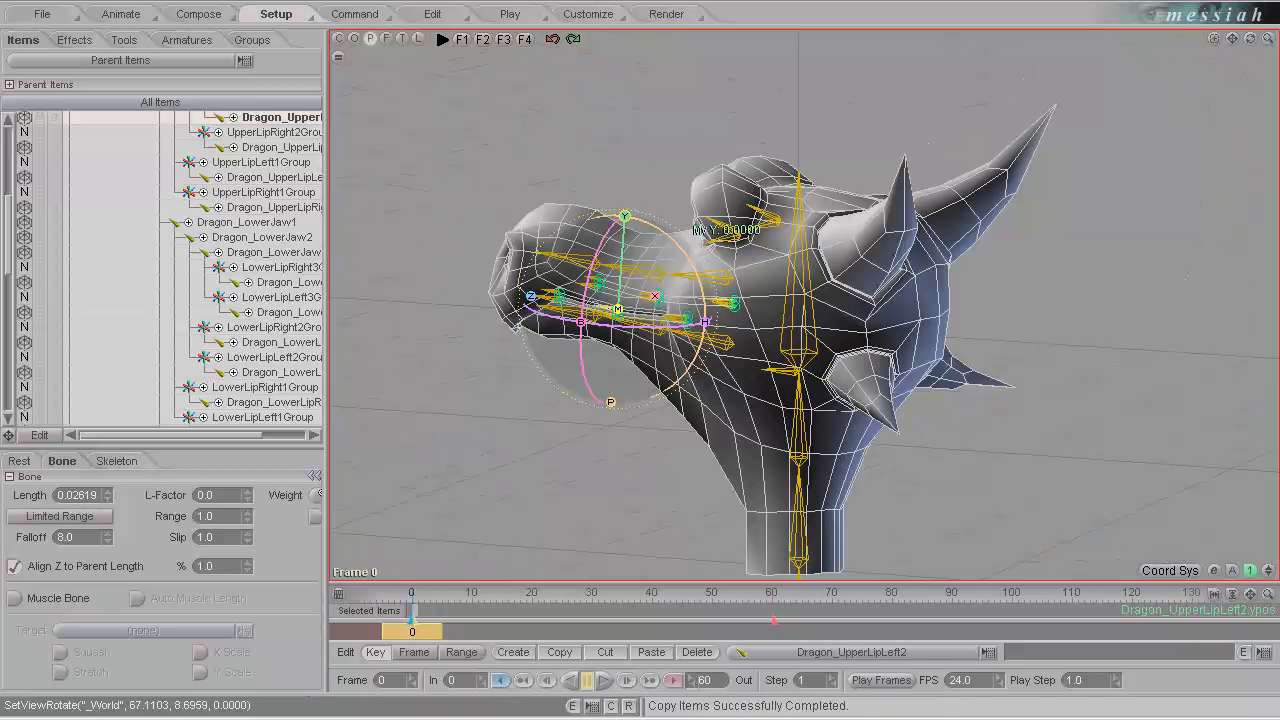
pyautogui.click(352, 614)
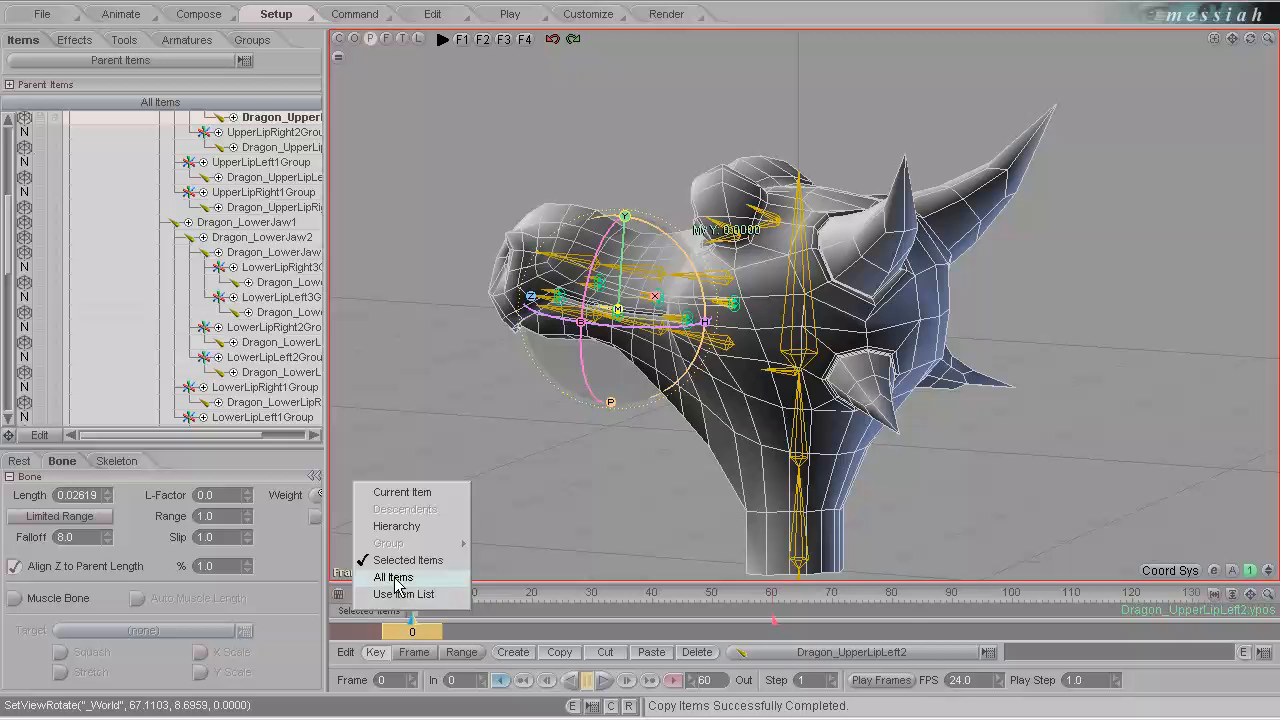
pyautogui.click(394, 576)
pyautogui.press('Return')
pyautogui.press('Return')
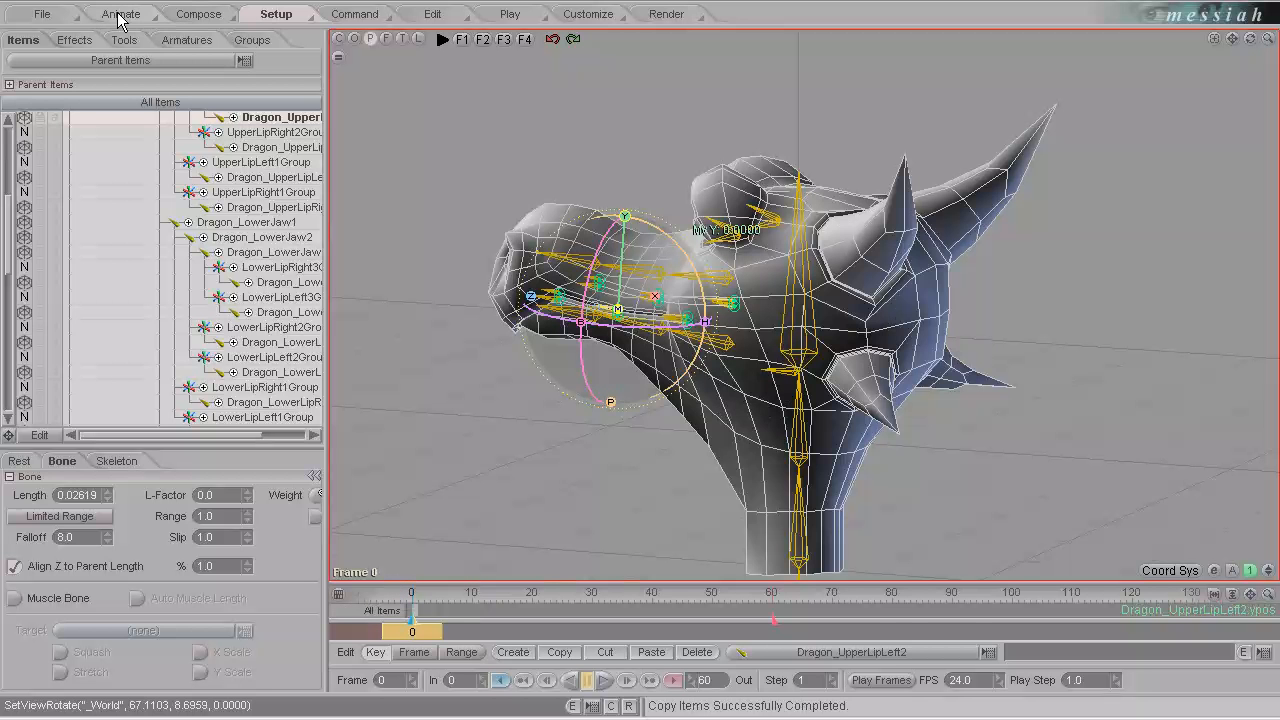
# Show the effects beside the item list, size both lists for readable names, and collapse the Dragon_Body hierarchy.
pyautogui.moveTo(326, 104); pyautogui.dragTo(558, 104)
pyautogui.click(74, 40)
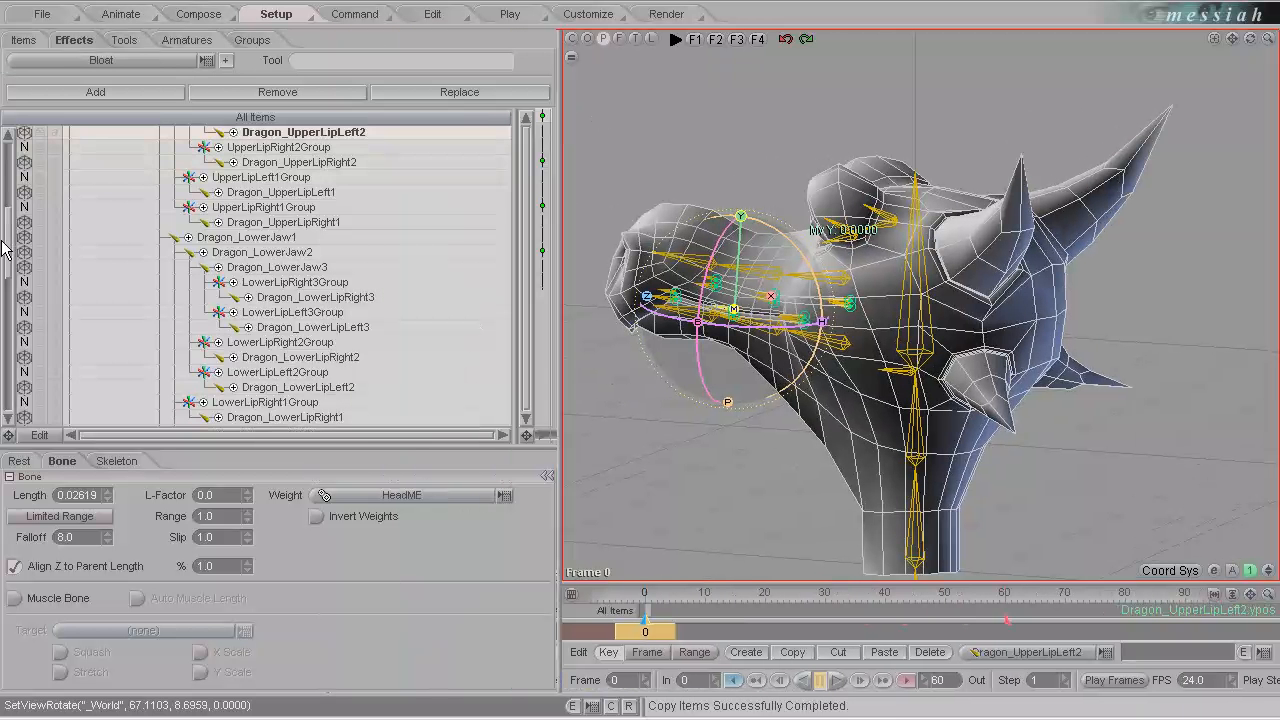
pyautogui.moveTo(7, 250); pyautogui.dragTo(8, 148)
pyautogui.moveTo(535, 195); pyautogui.dragTo(257, 226)
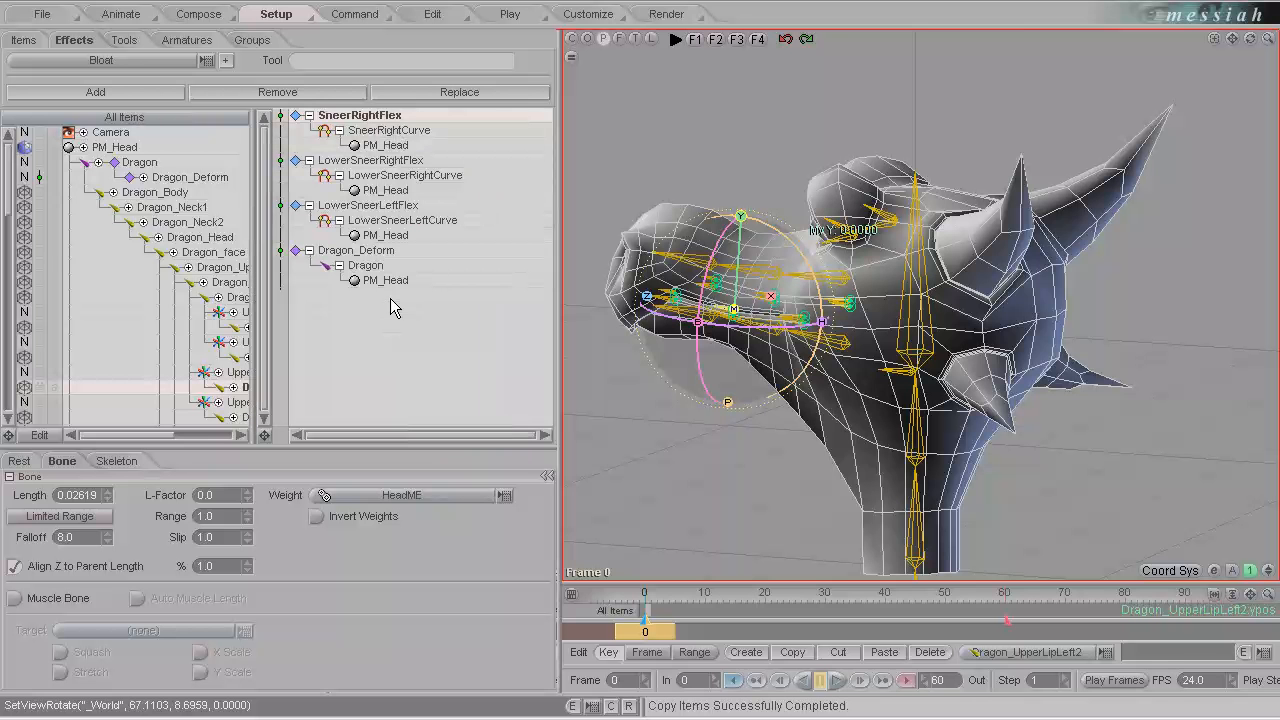
pyautogui.moveTo(257, 250); pyautogui.dragTo(370, 245)
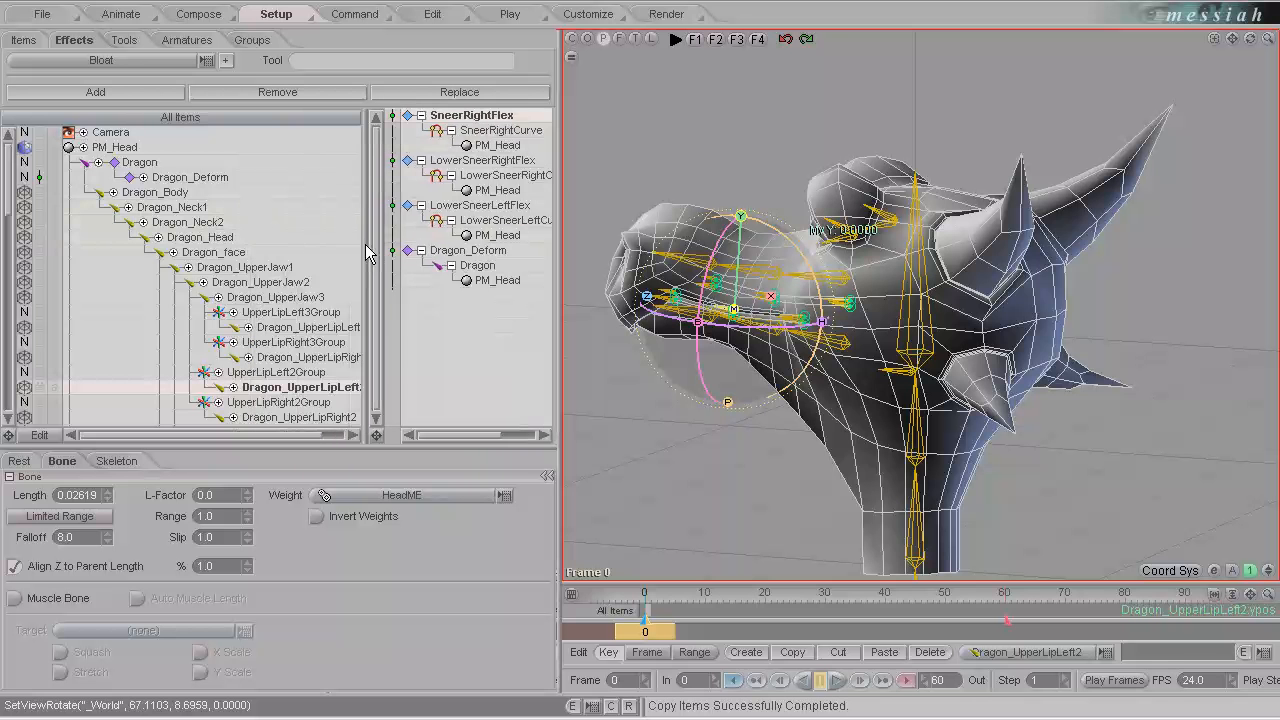
pyautogui.click(105, 197)
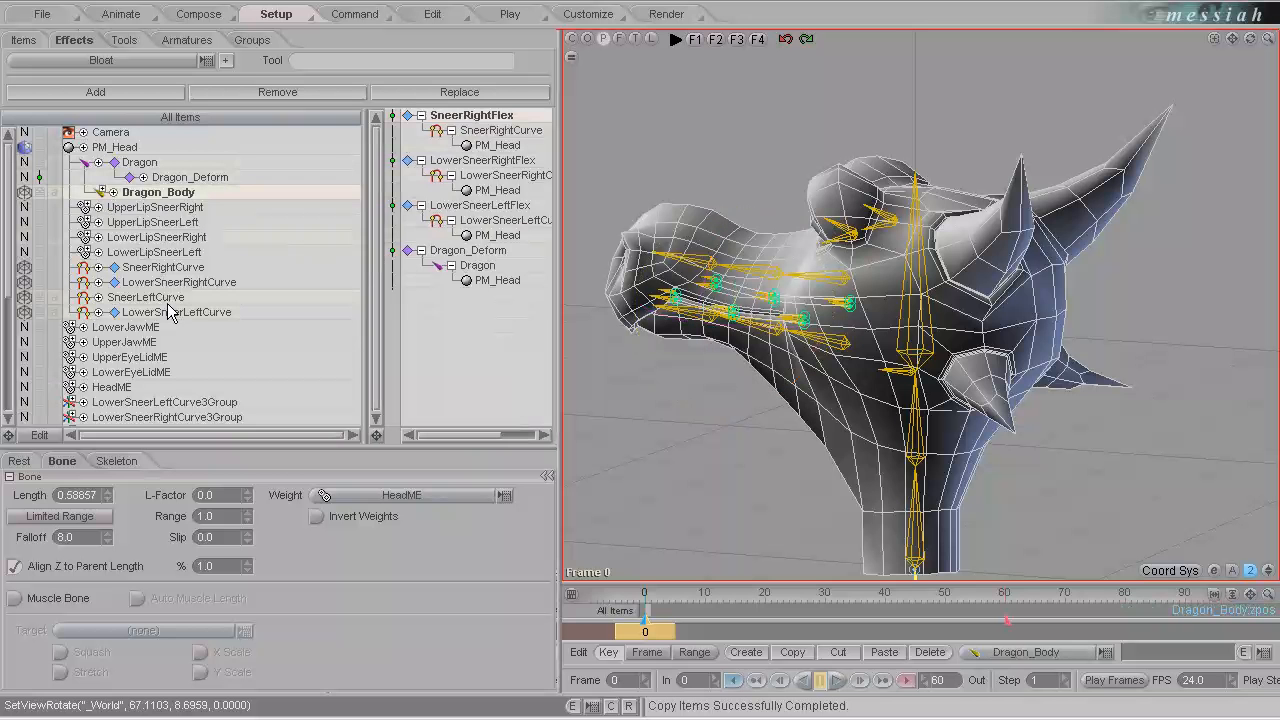
# Reveal the effects under each sneer curve and check which of the four curves has a Flex effect assigned.
pyautogui.click(153, 298)
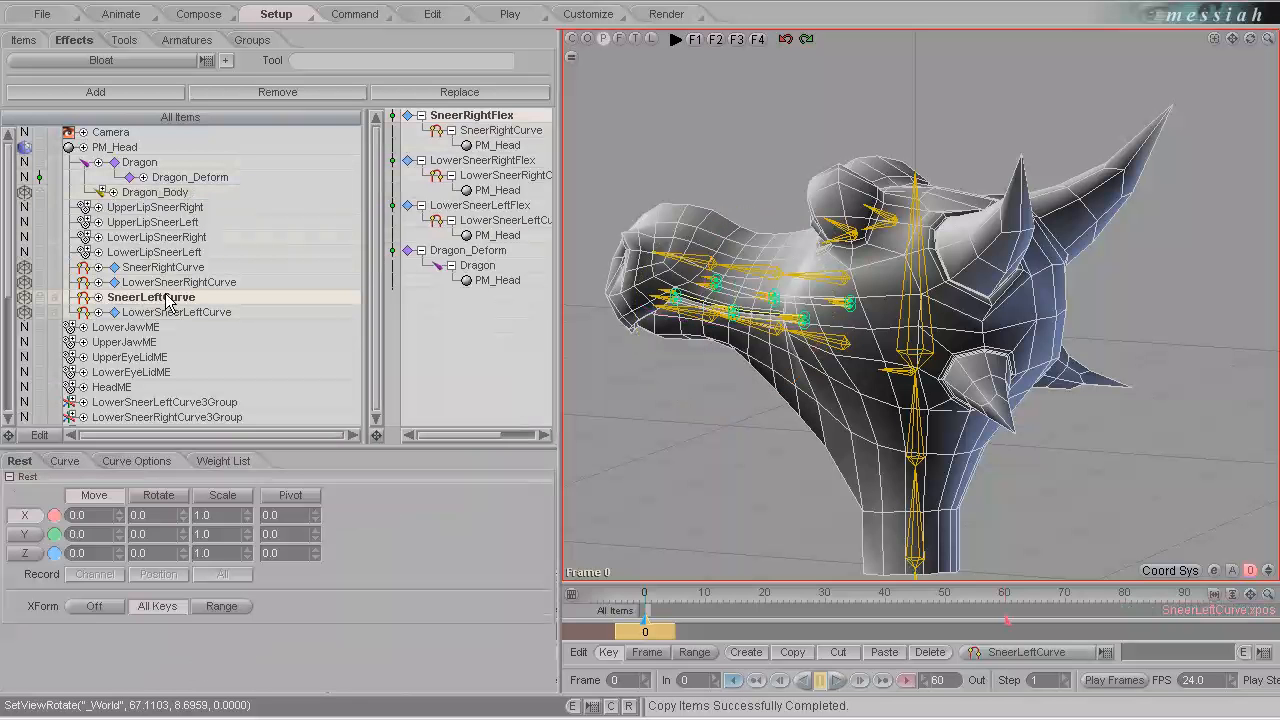
pyautogui.click(115, 282)
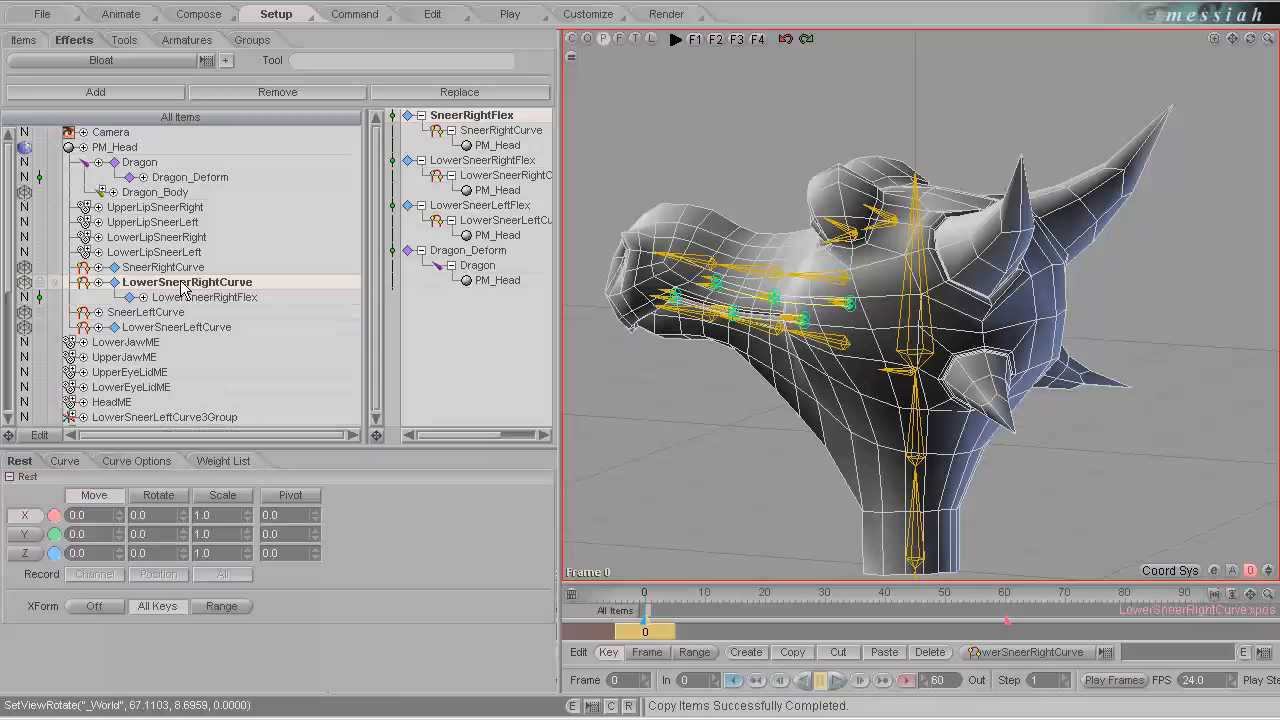
pyautogui.click(126, 313)
pyautogui.click(98, 312)
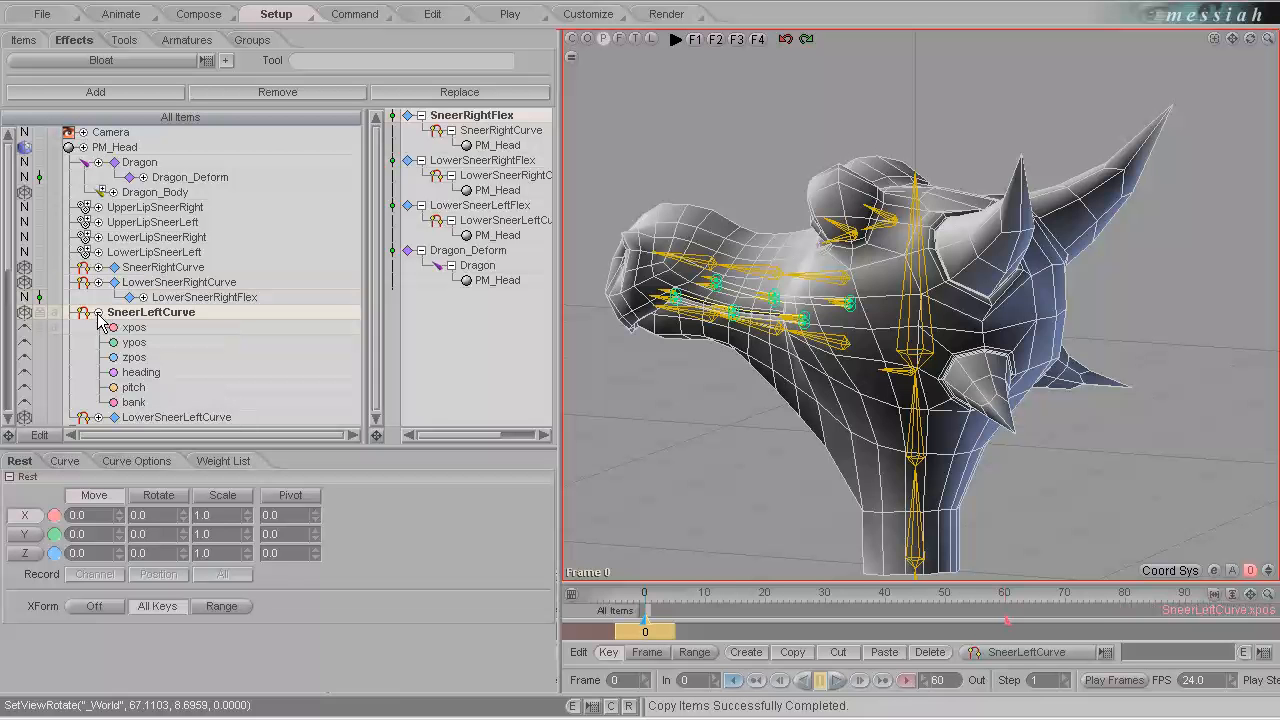
pyautogui.click(98, 312)
pyautogui.click(114, 267)
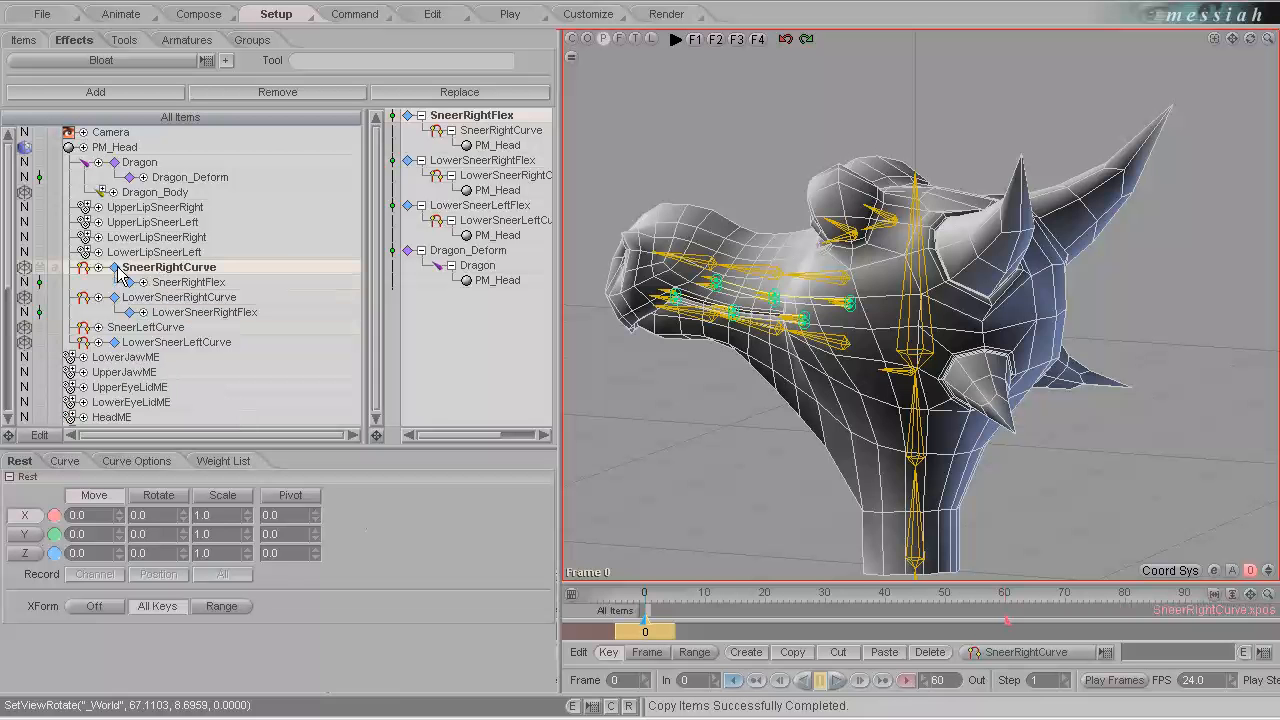
pyautogui.click(114, 342)
pyautogui.click(197, 314)
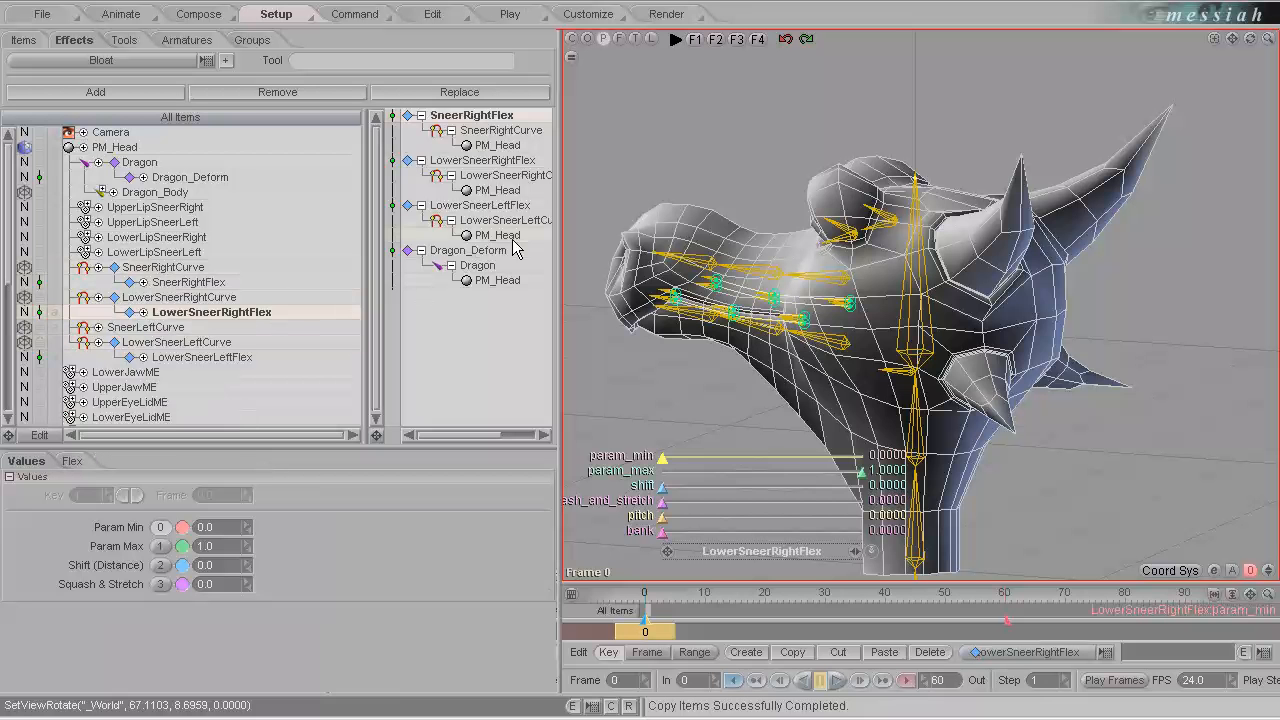
pyautogui.click(155, 328)
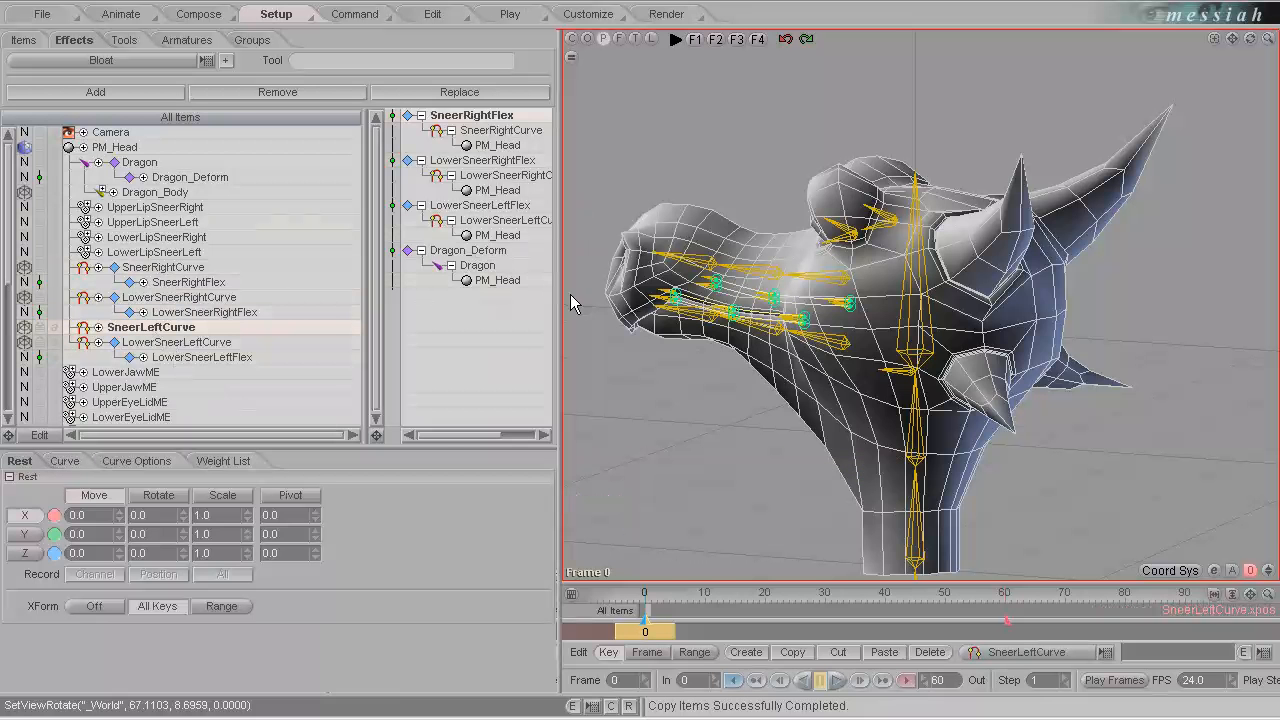
pyautogui.moveTo(557, 296); pyautogui.dragTo(692, 296)
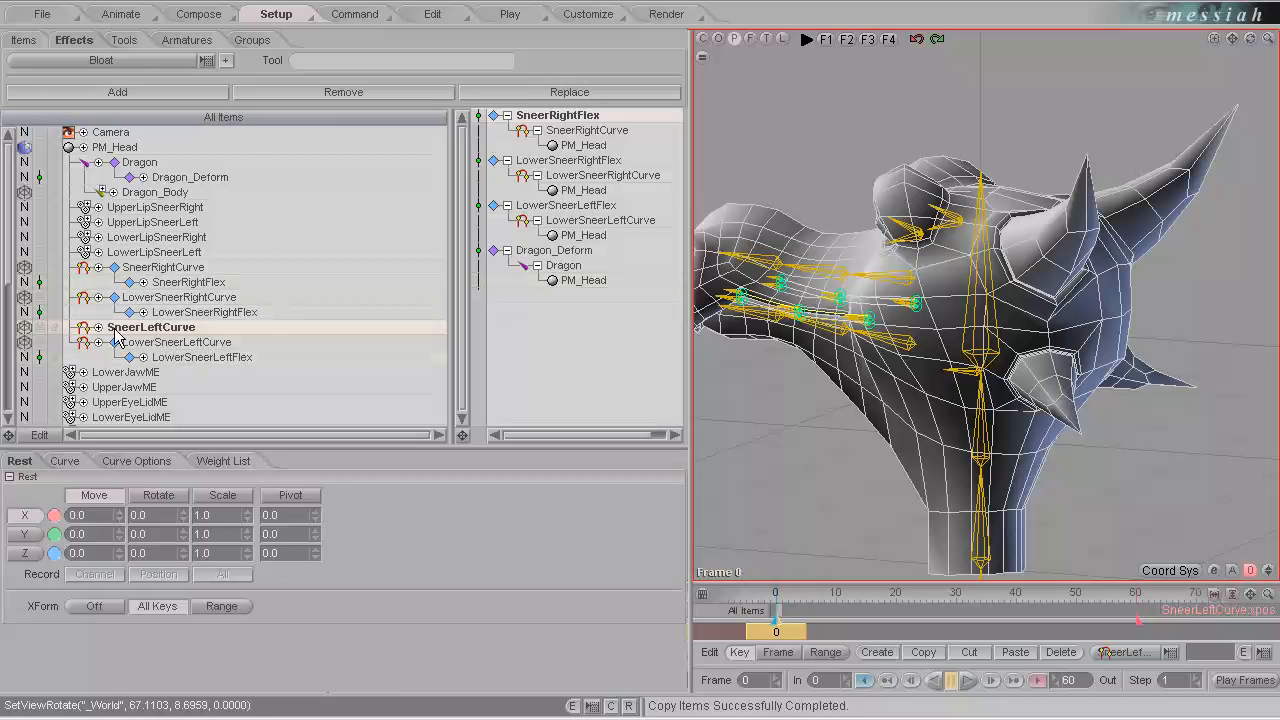
pyautogui.click(201, 359)
# Undo the trial move of the Dragon_UpperLipLeft2 bone in setup mode, and raise it about 0.037 along Y in animation mode.
pyautogui.keyDown('alt'); pyautogui.moveTo(900, 376); pyautogui.dragTo(560, 368); pyautogui.keyUp('alt')
pyautogui.click(897, 325)
pyautogui.moveTo(918, 239); pyautogui.dragTo(643, 364)
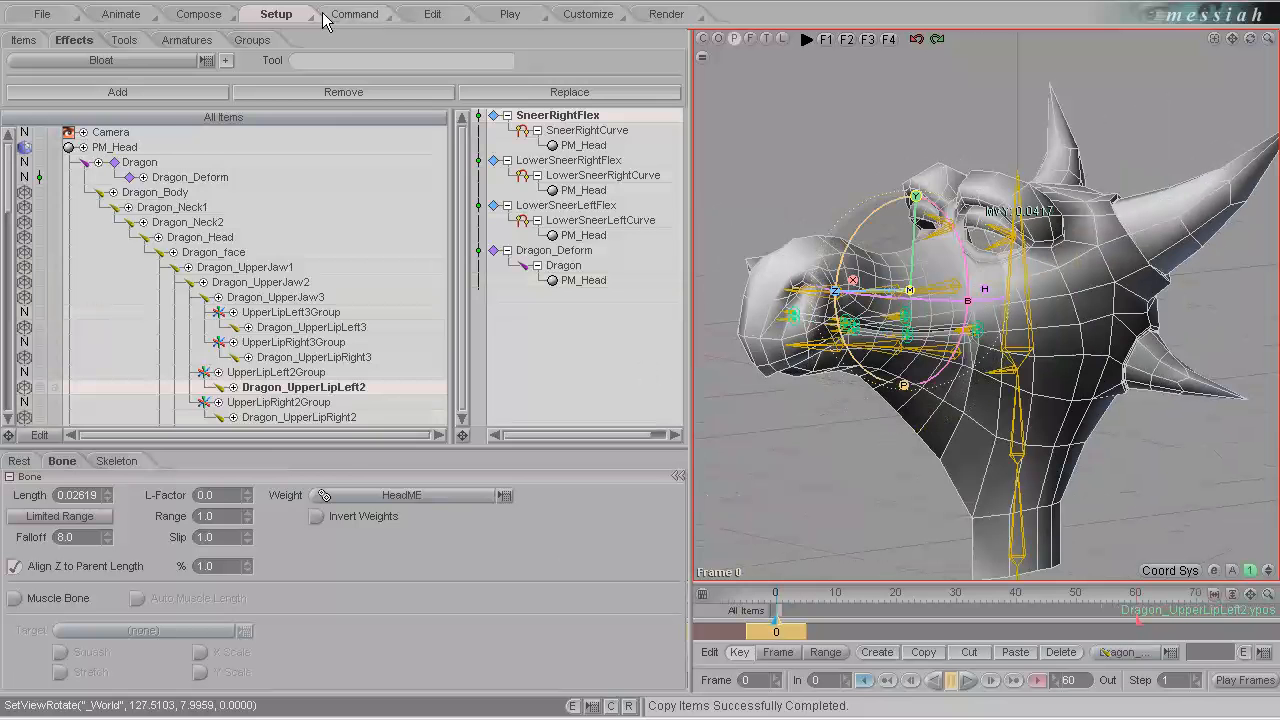
pyautogui.hotkey('ctrl', 'z')
pyautogui.click(117, 14)
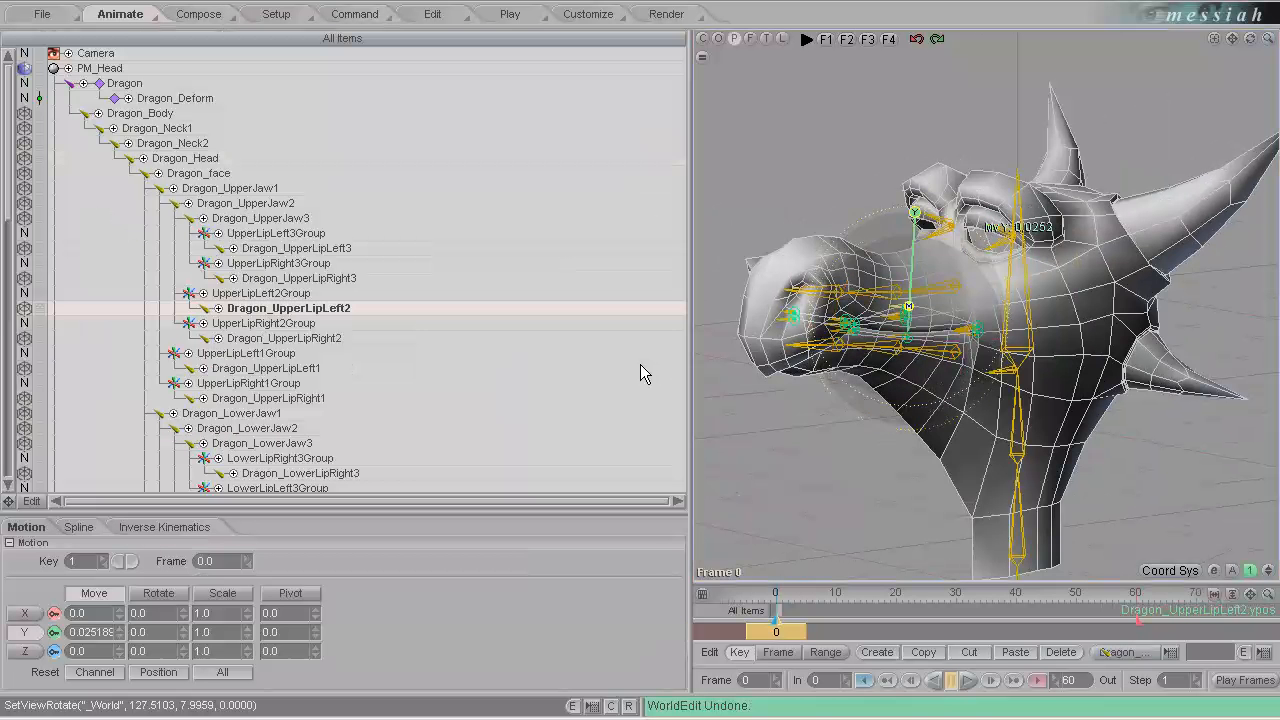
pyautogui.moveTo(641, 363); pyautogui.dragTo(640, 364)
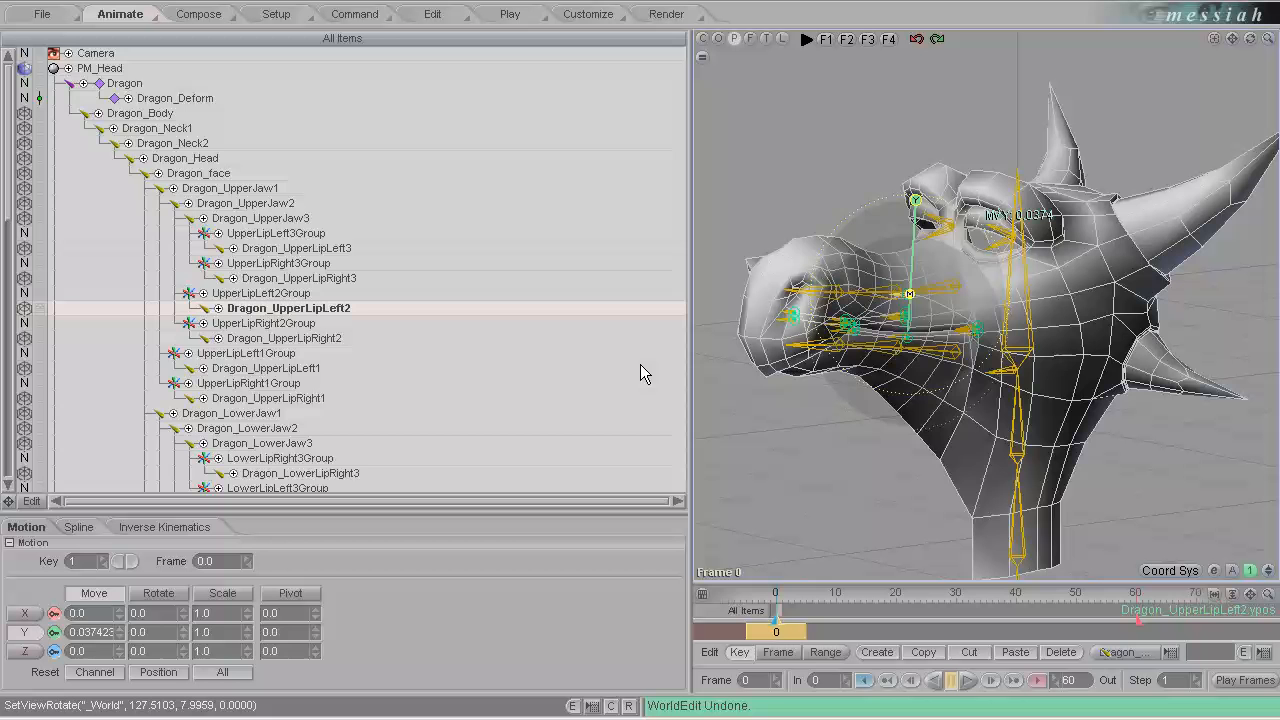
# Lower the LowerSneerLeftCurve_3 point to about -0.023 along Y and raise the control at the left corner of the mouth.
pyautogui.click(897, 345)
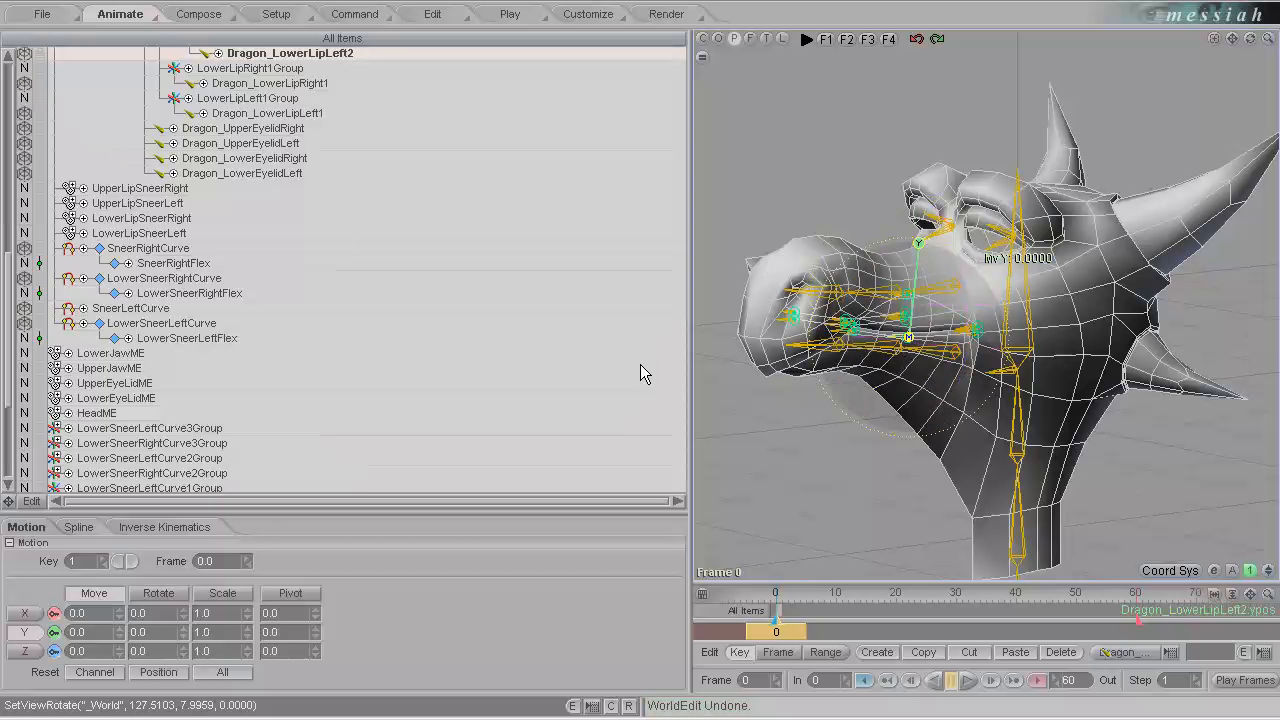
pyautogui.click(857, 352)
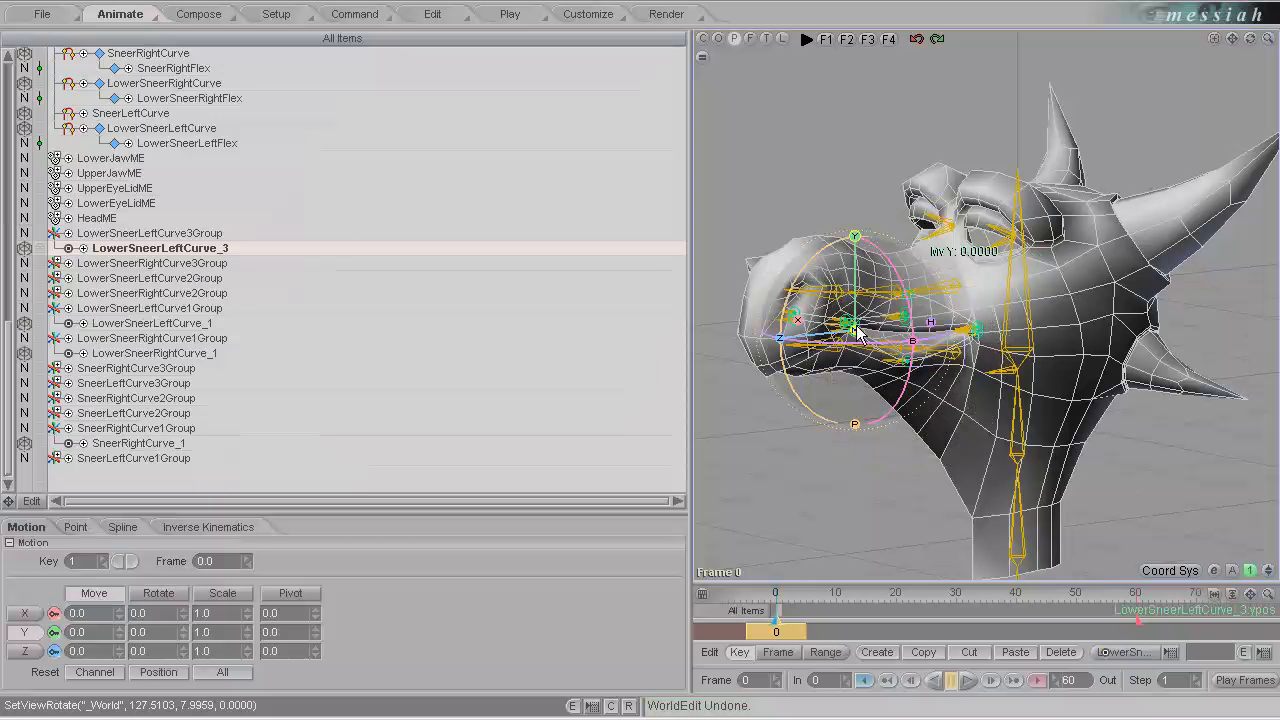
pyautogui.click(977, 333)
pyautogui.moveTo(978, 280); pyautogui.dragTo(978, 252)
# On the right side, raise Dragon_UpperLipRight2 about 0.022, SneerRightCurve_3 about 0.024 and Dragon_UpperLipRight1 about 0.012 along Y.
pyautogui.keyDown('alt'); pyautogui.moveTo(923, 366); pyautogui.dragTo(1017, 365); pyautogui.keyUp('alt')
pyautogui.click(1100, 328)
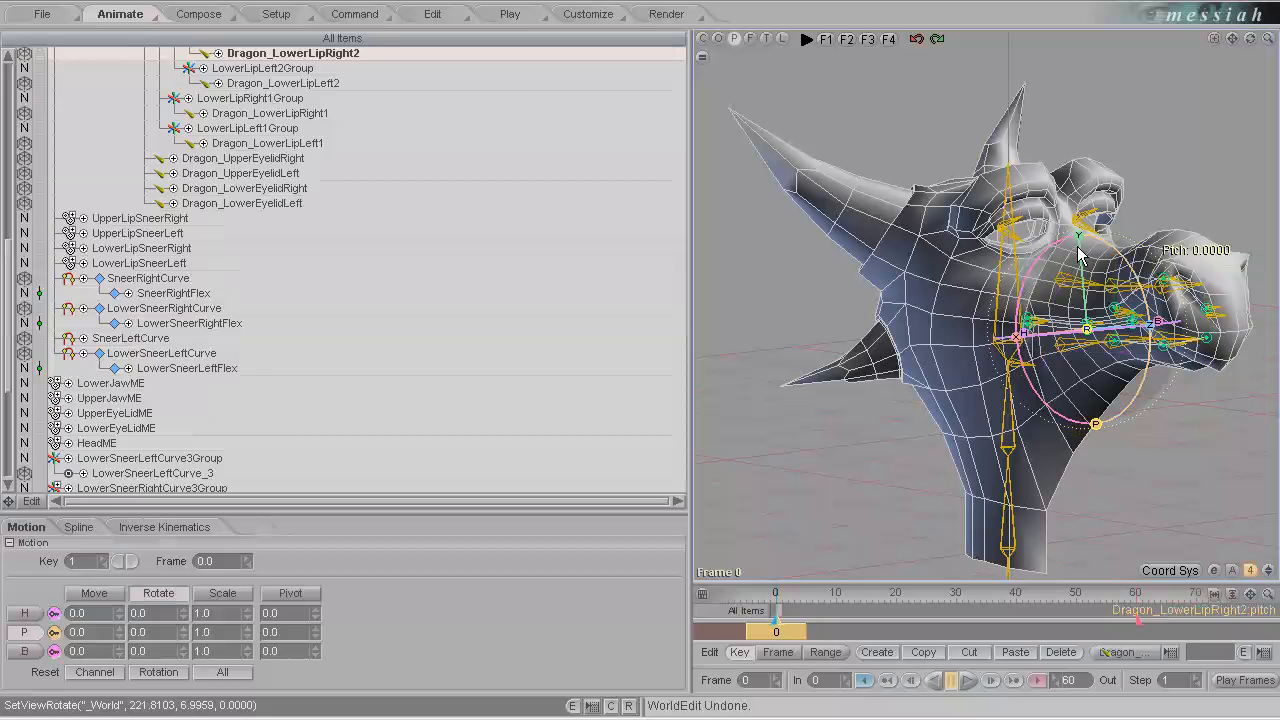
pyautogui.click(1040, 333)
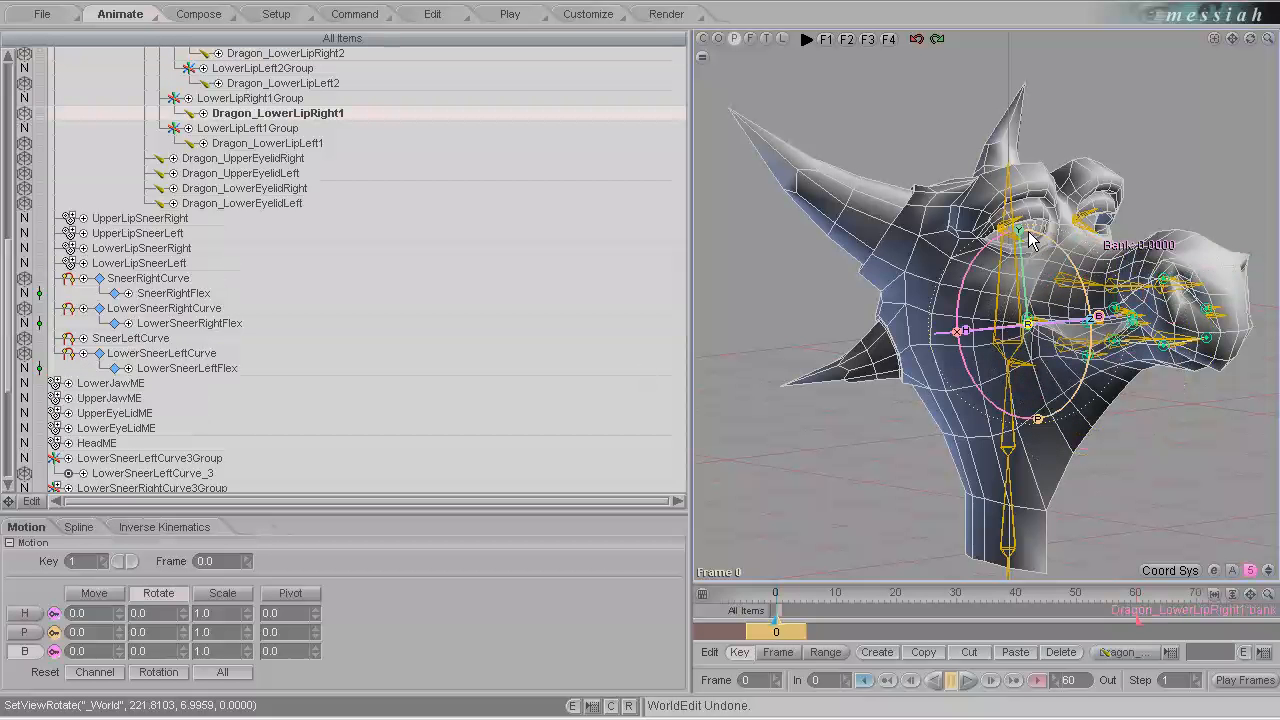
pyautogui.click(1138, 330)
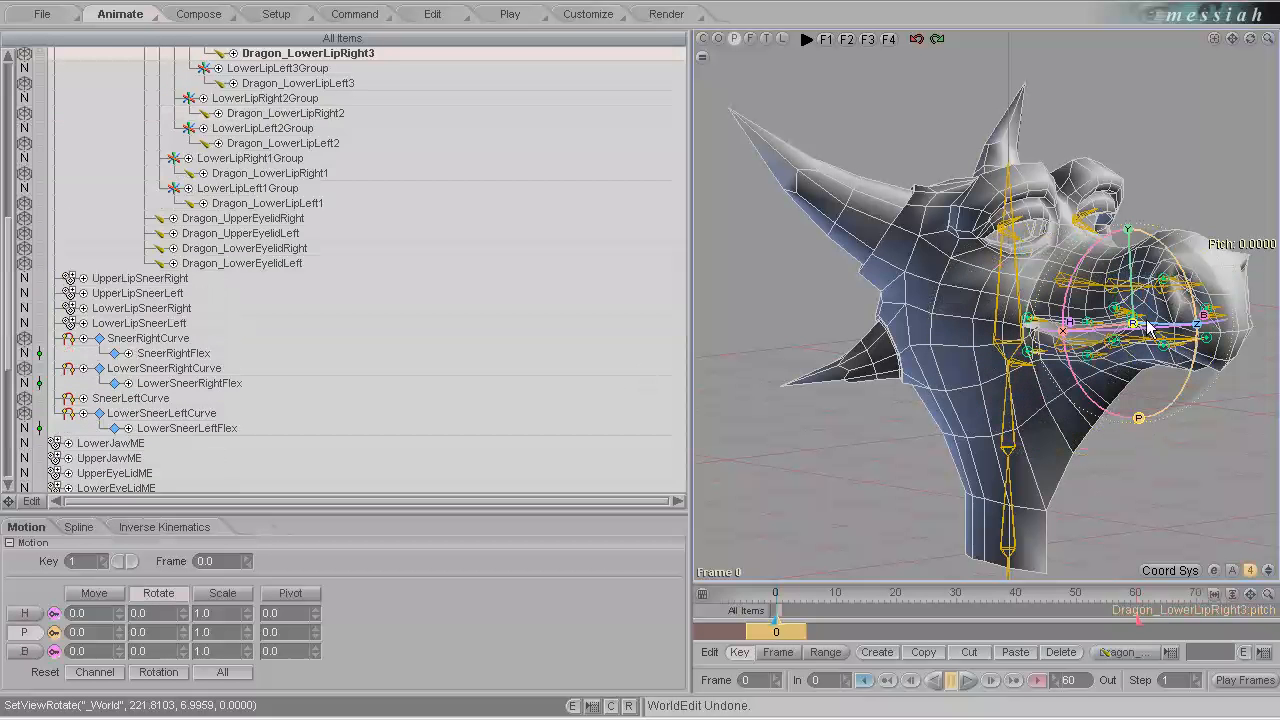
pyautogui.click(1095, 325)
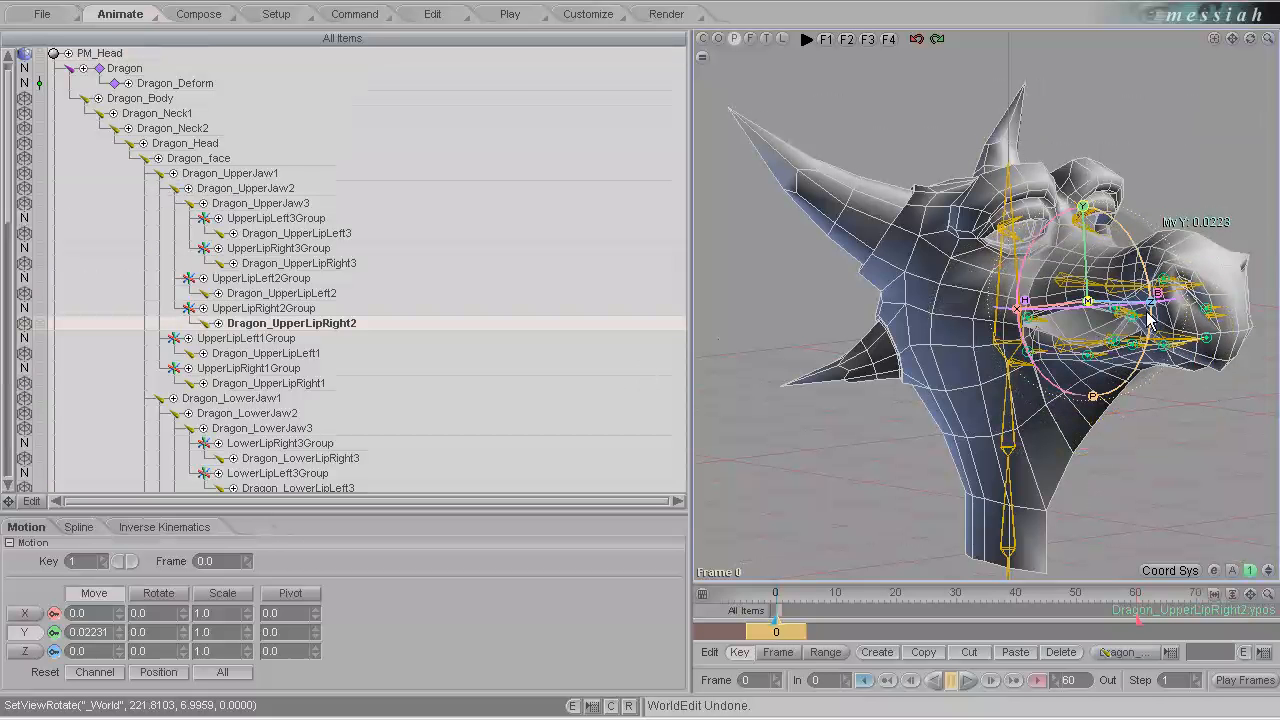
pyautogui.click(1140, 314)
pyautogui.moveTo(1131, 229); pyautogui.dragTo(1133, 199)
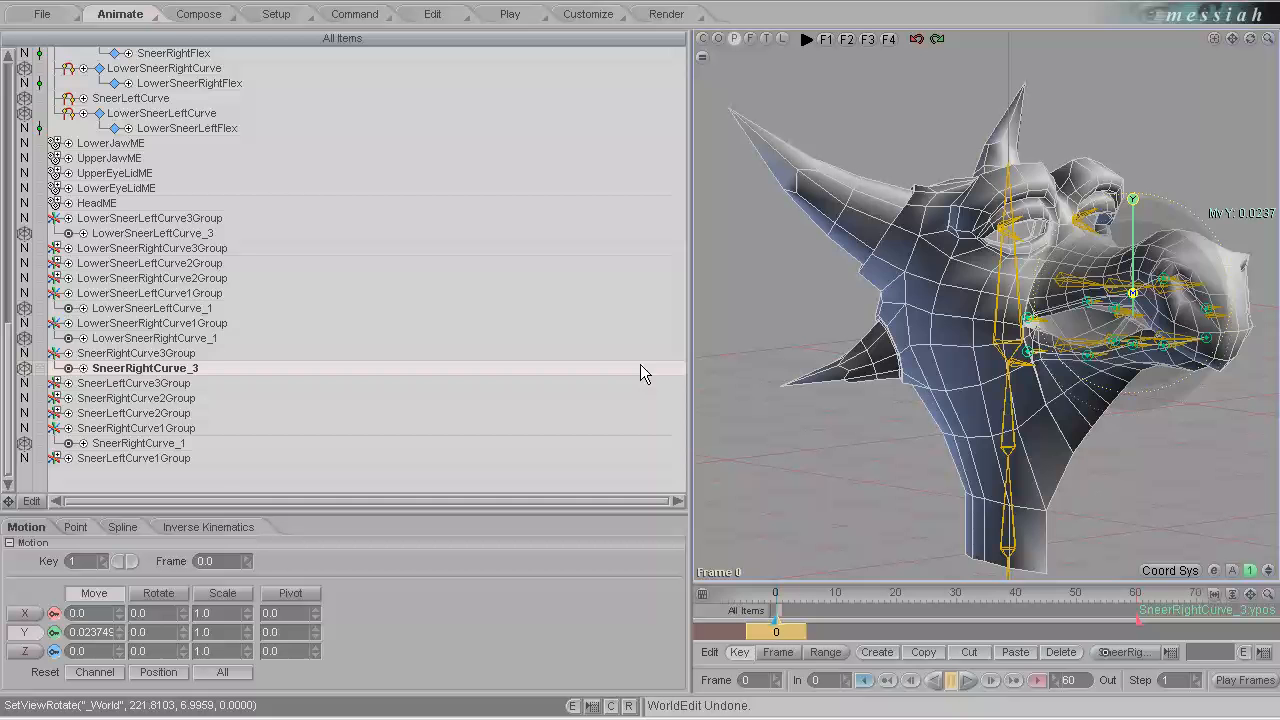
pyautogui.click(1038, 320)
pyautogui.moveTo(1028, 224); pyautogui.dragTo(832, 206)
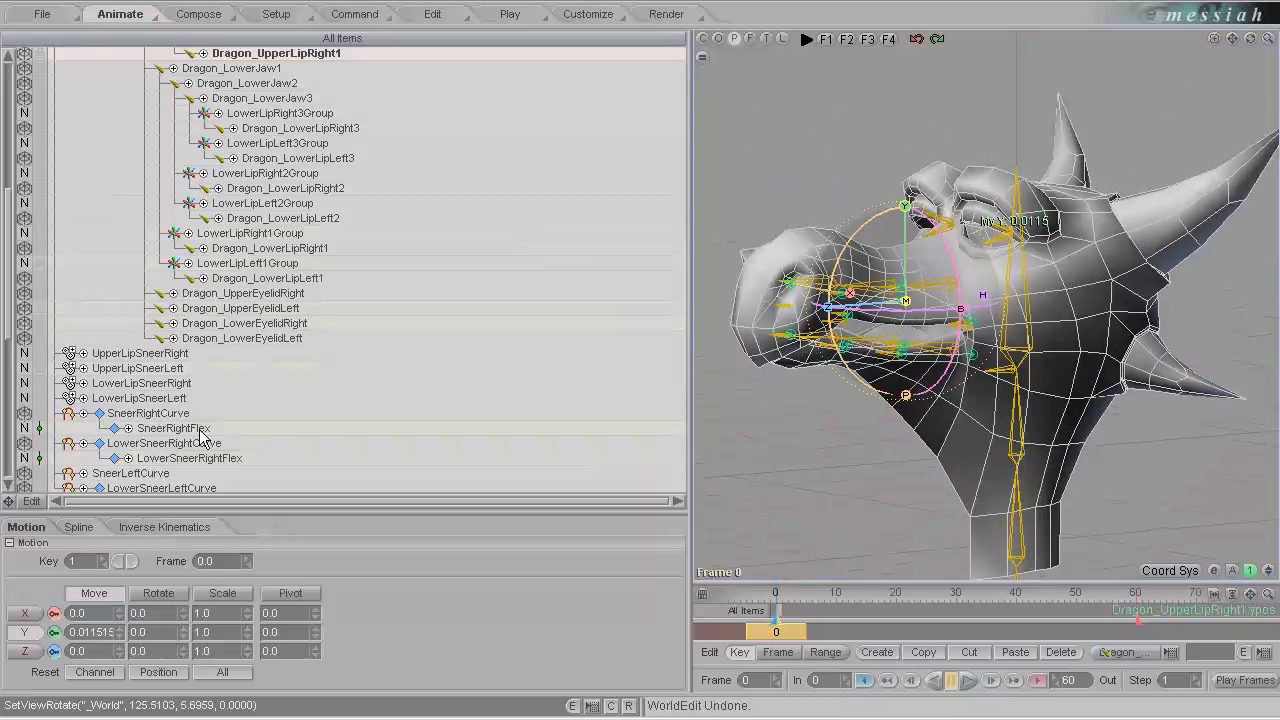
# Return to setup mode and add a new Flex effect to the PM_Head object.
pyautogui.scroll(-2, 205, 439)
pyautogui.click(155, 386)
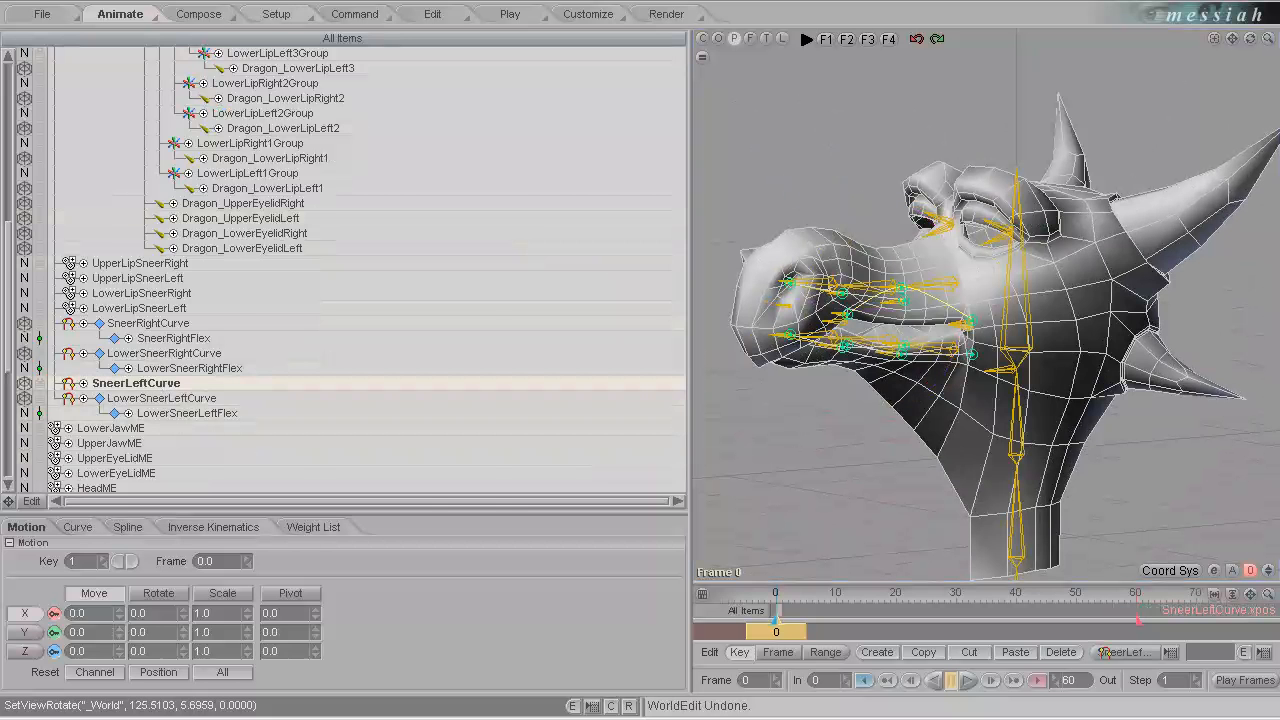
pyautogui.click(295, 14)
pyautogui.scroll(10, 5, 342)
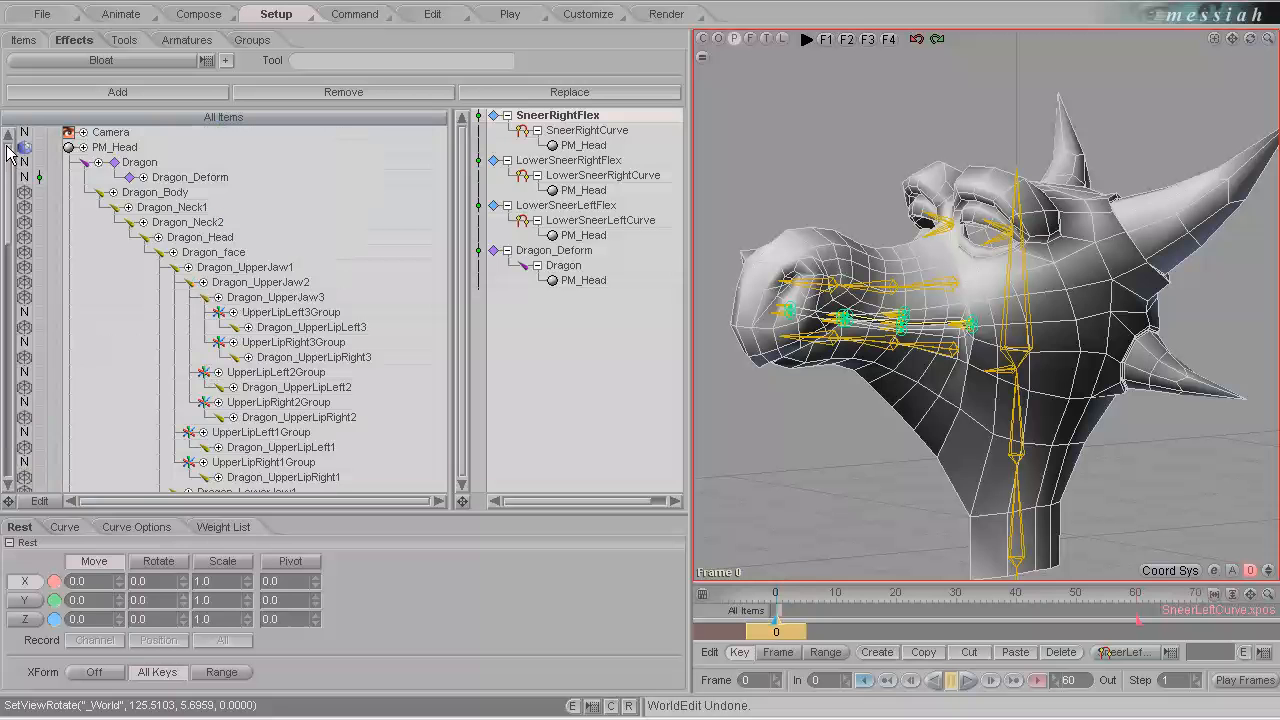
pyautogui.click(115, 148)
pyautogui.click(140, 60)
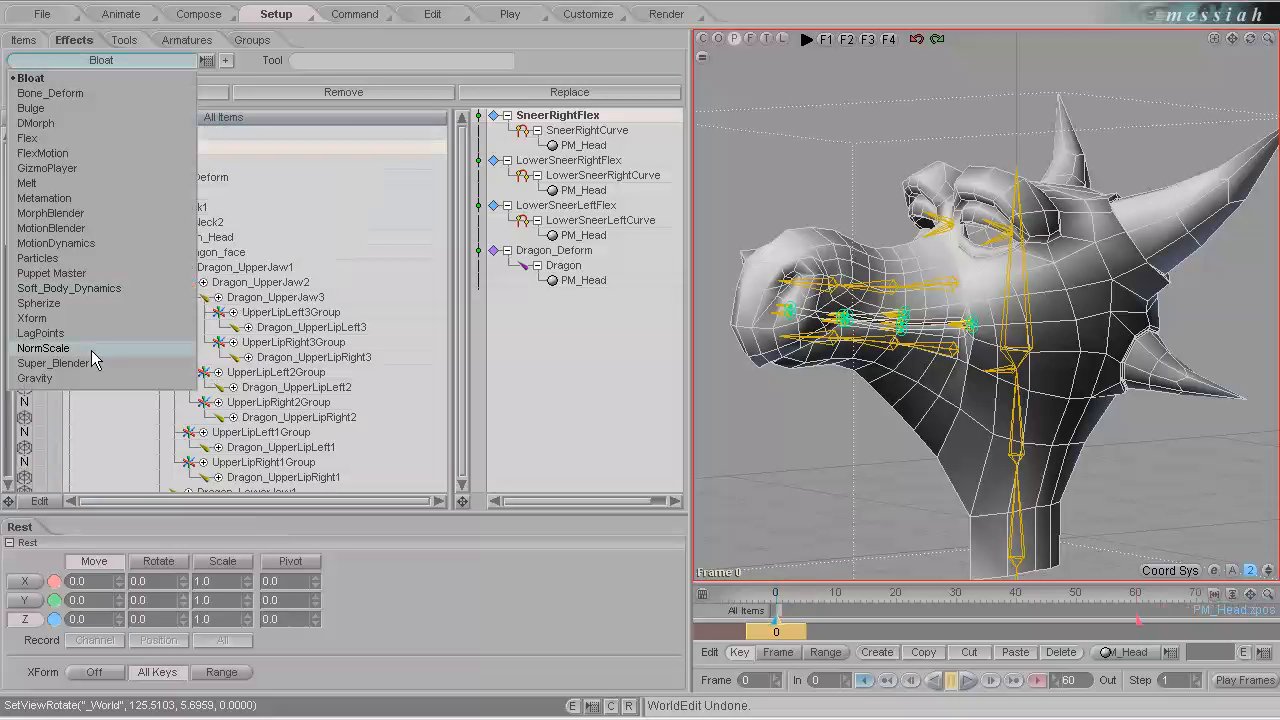
pyautogui.click(48, 139)
pyautogui.click(226, 60)
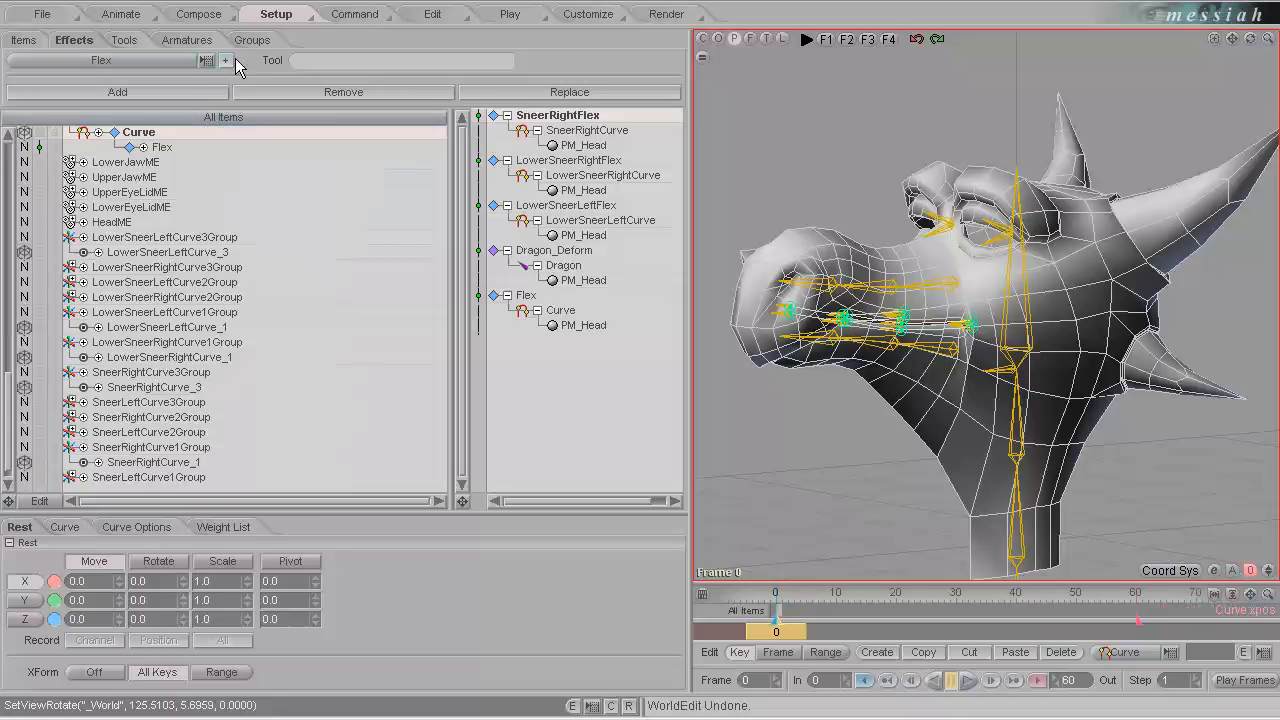
# Rename the old SneerLeftCurve item to SneerLeft.
pyautogui.scroll(6, 10, 340)
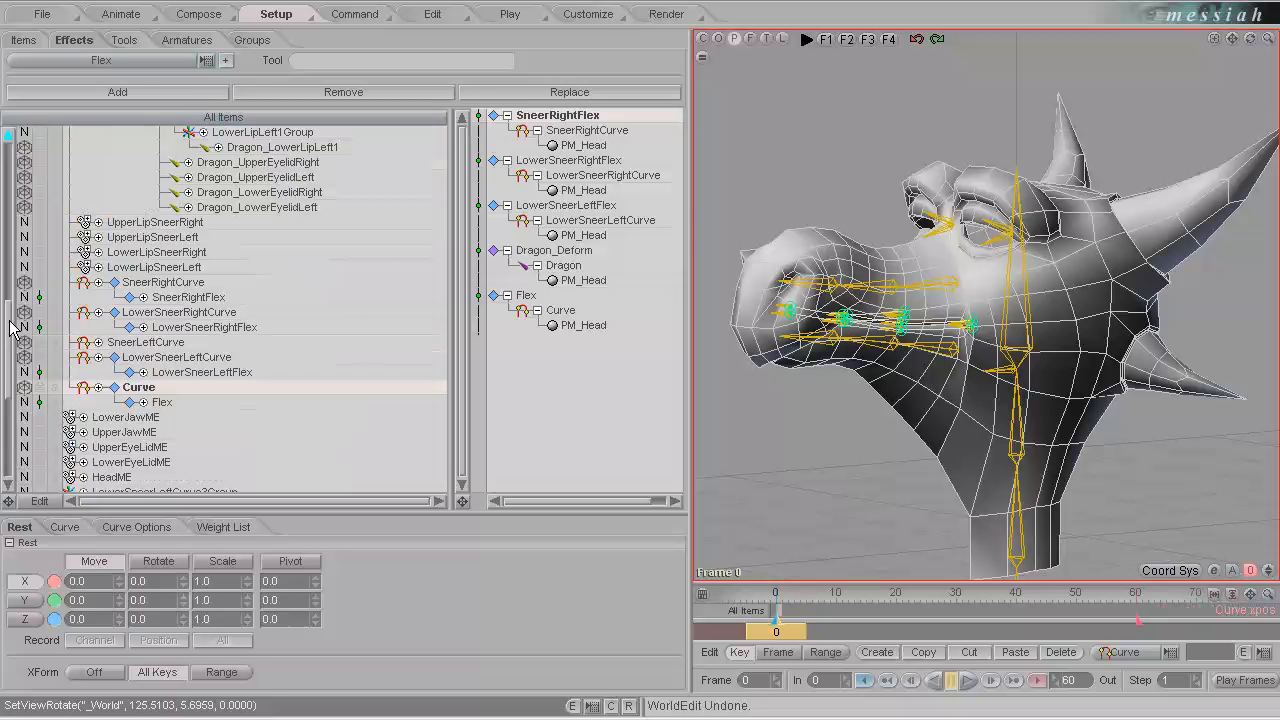
pyautogui.click(157, 343)
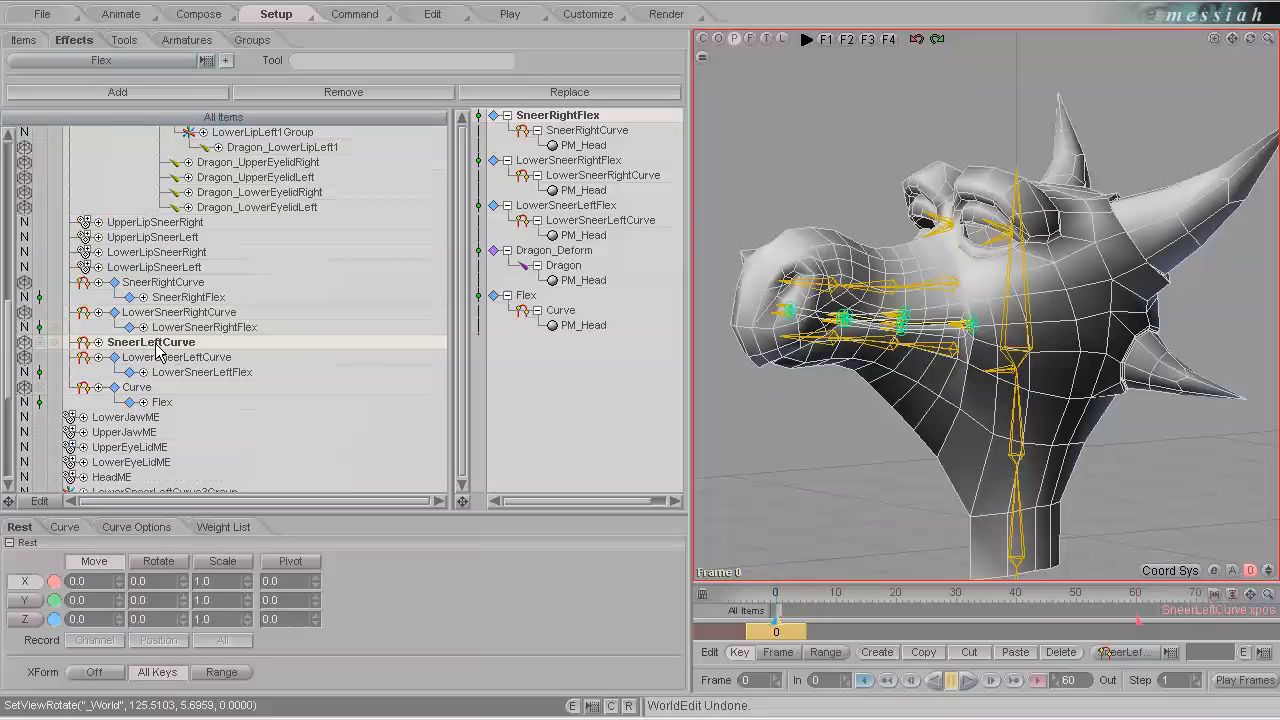
pyautogui.click(165, 346)
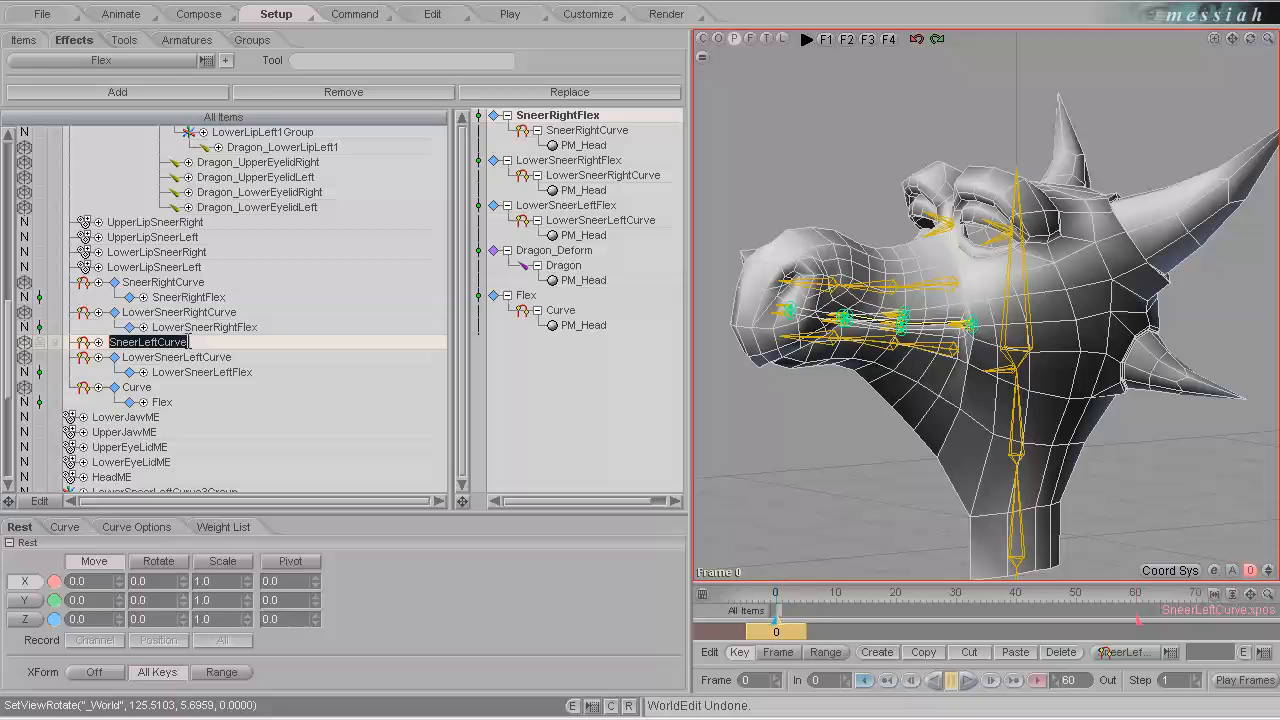
pyautogui.moveTo(188, 343); pyautogui.dragTo(158, 350)
pyautogui.press('Delete')
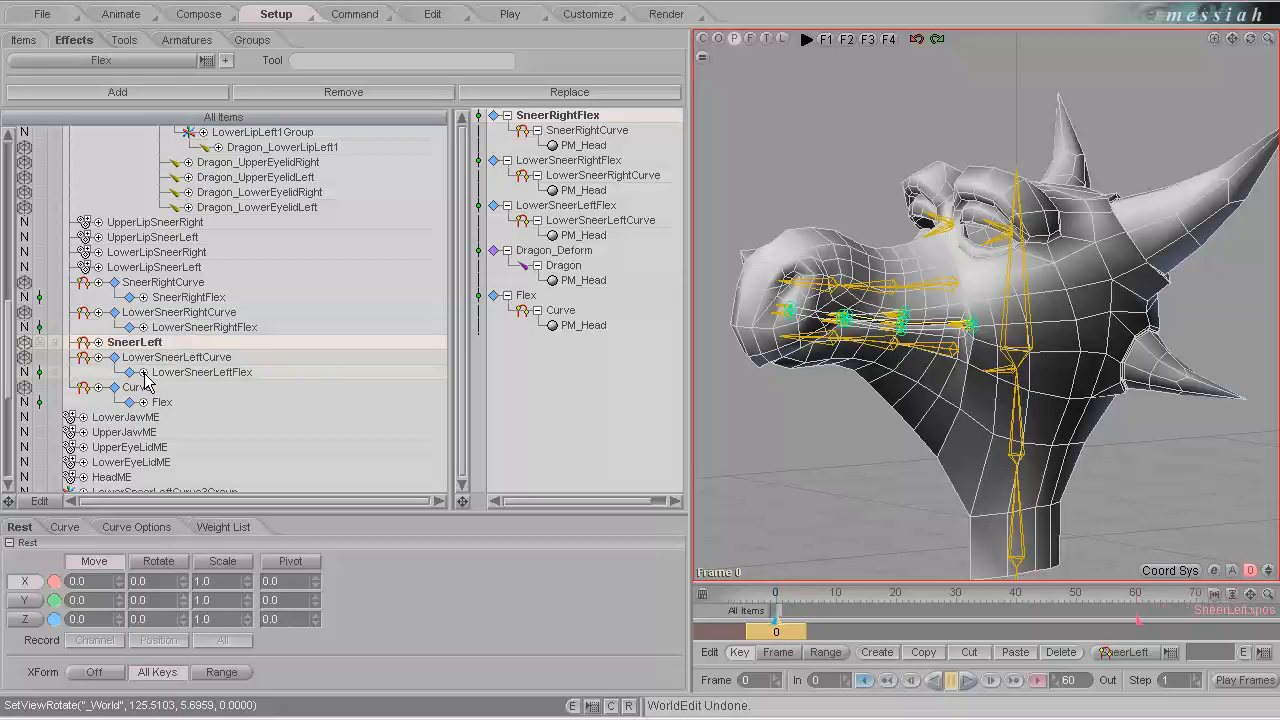
# Rename the new Curve to SneerLeftCurve and its Flex effect to SneerLeftFlex.
pyautogui.click(150, 388)
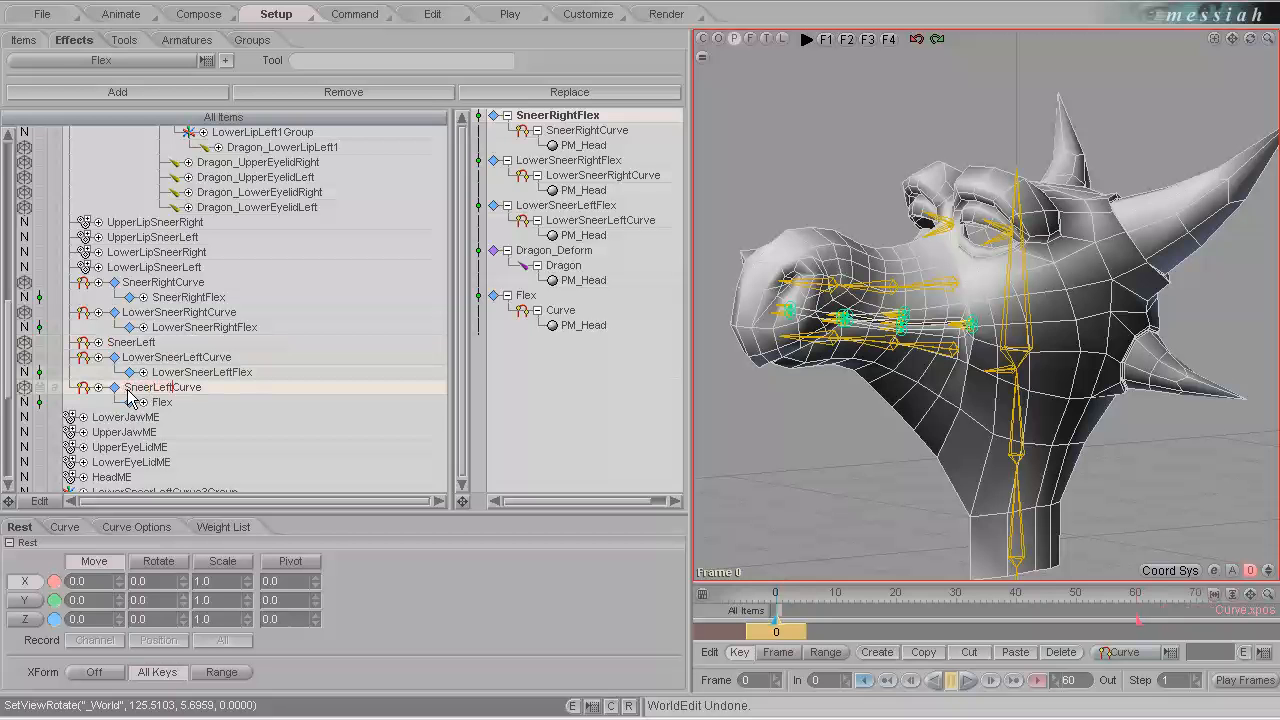
pyautogui.press('Return')
pyautogui.click(163, 402)
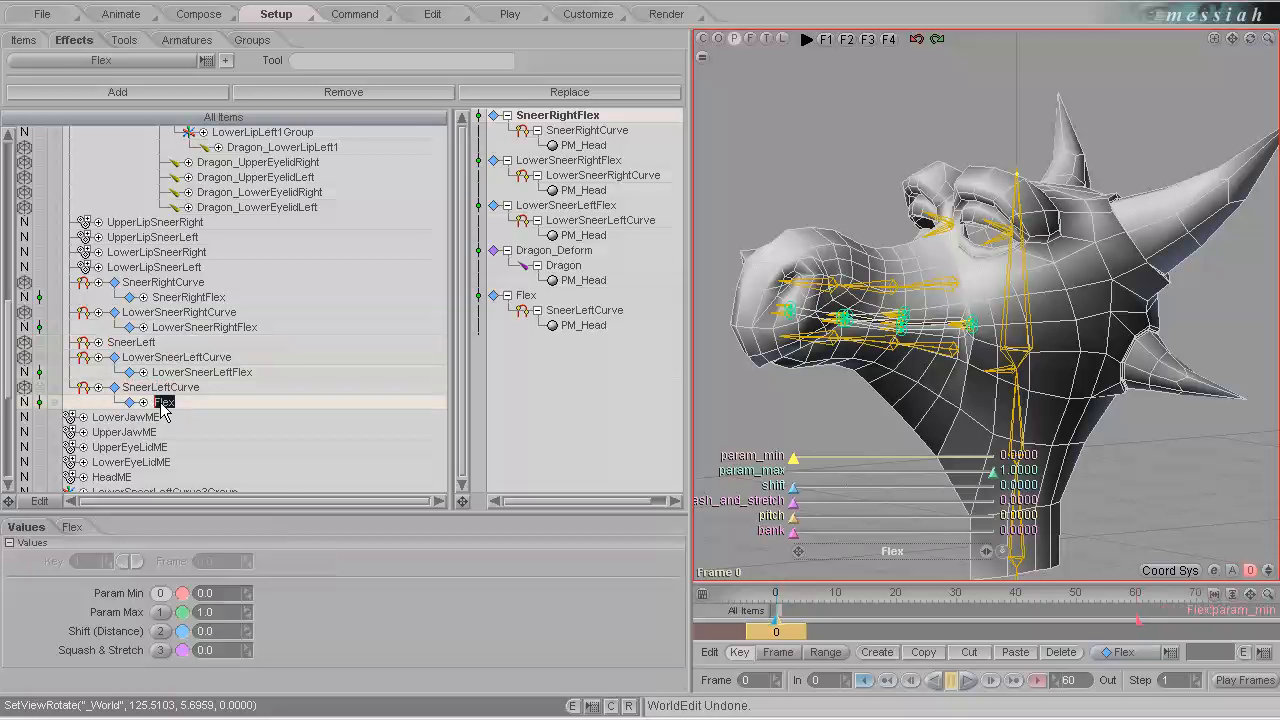
pyautogui.press('Left')
pyautogui.press('Return')
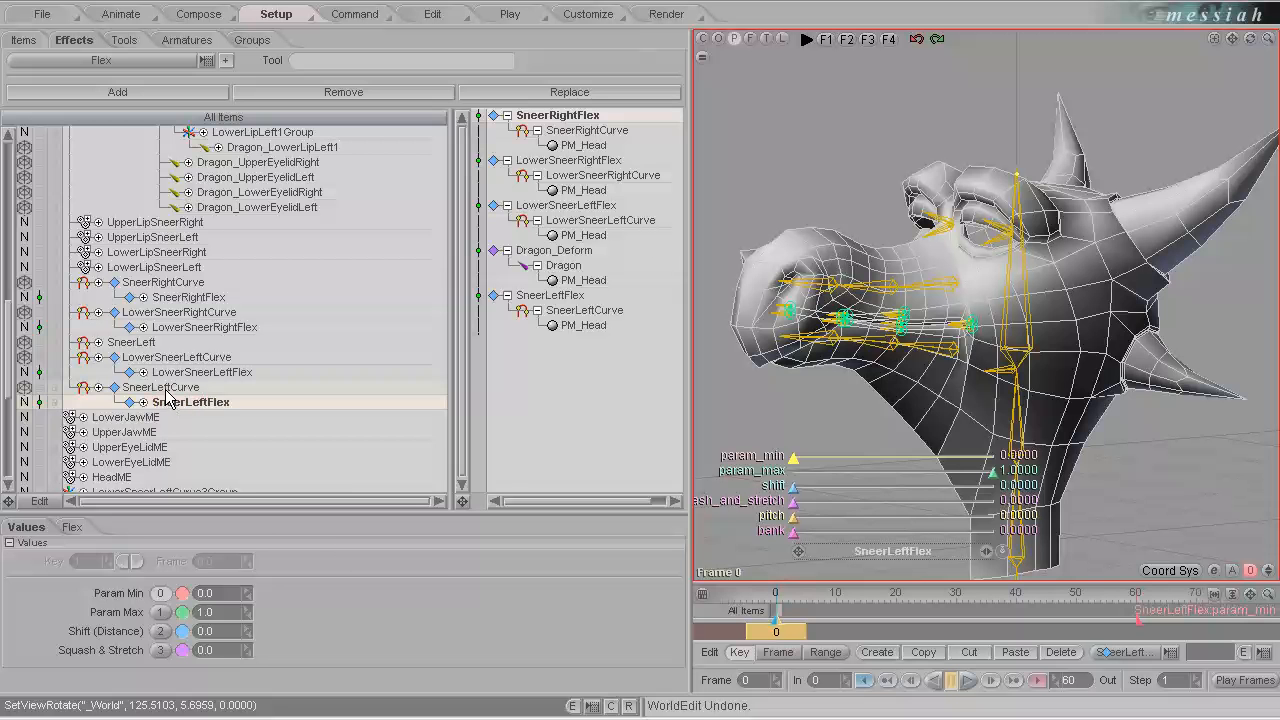
# In the curve tool setup, move the points SneerLeftCurve_1 to SneerLeftCurve_3 from SneerLeft into the new SneerLeftCurve.
pyautogui.click(124, 40)
pyautogui.click(122, 56)
pyautogui.click(74, 97)
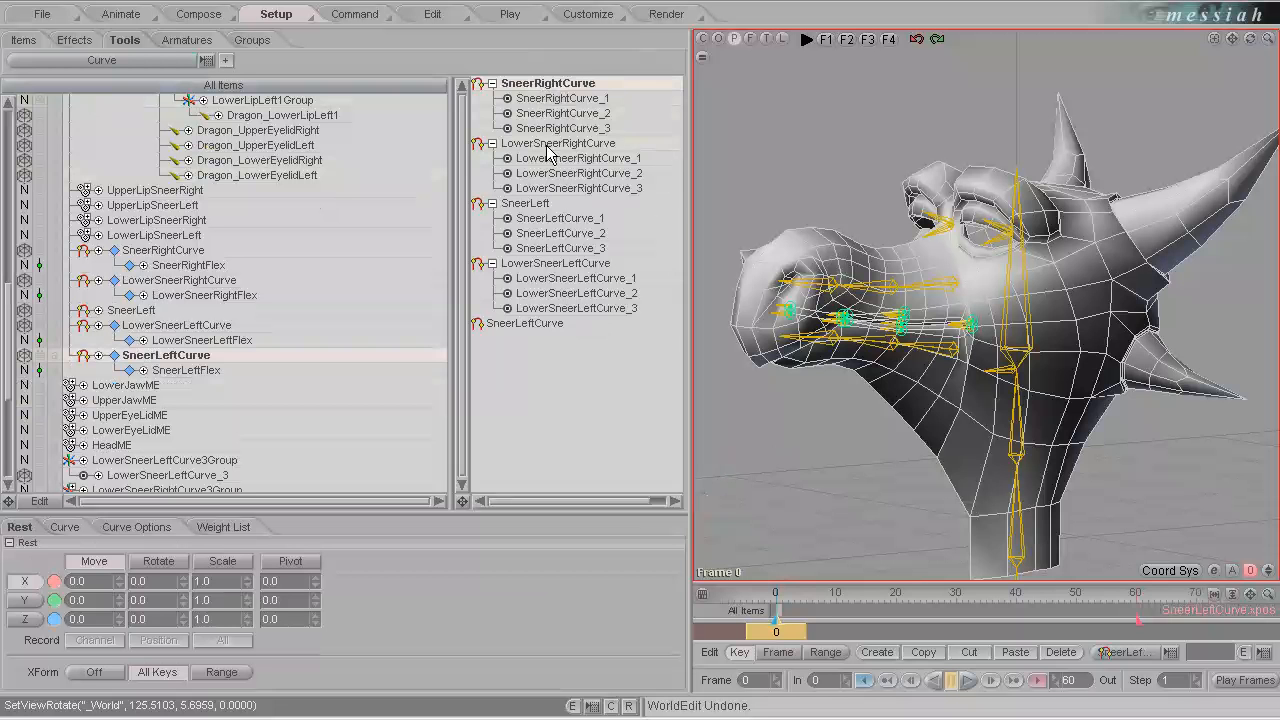
pyautogui.click(535, 328)
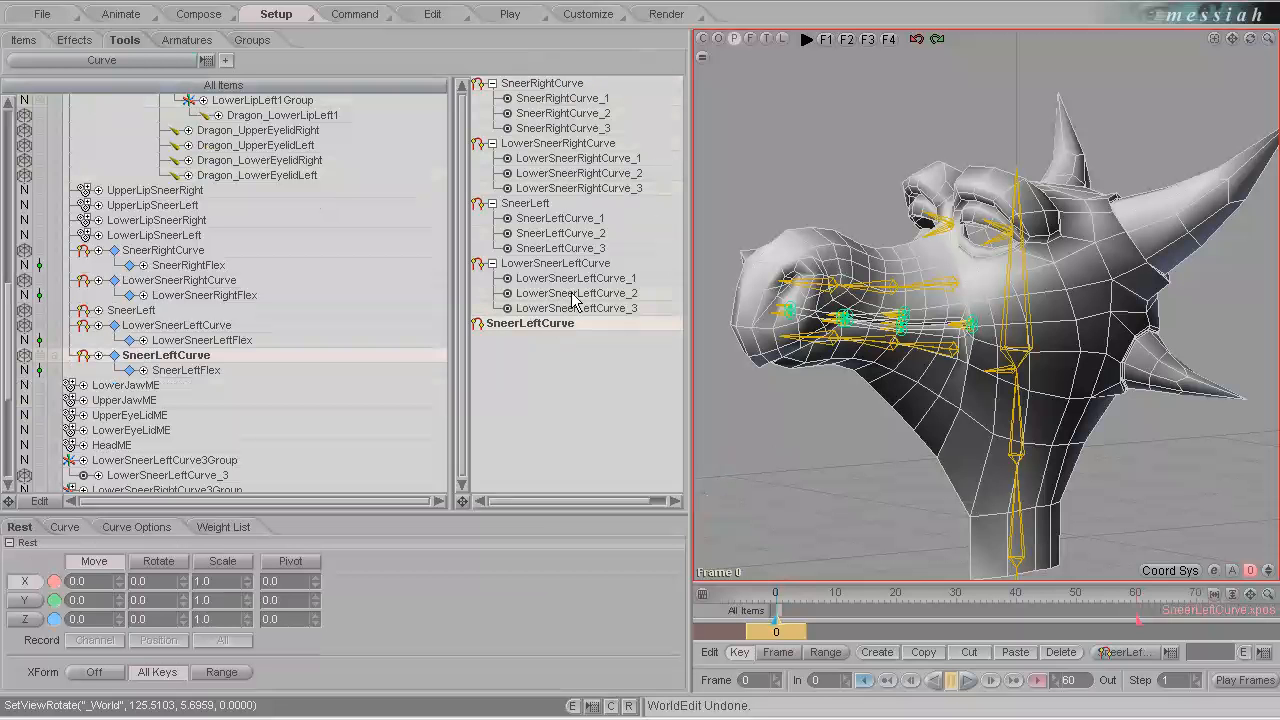
pyautogui.click(139, 312)
pyautogui.click(590, 219)
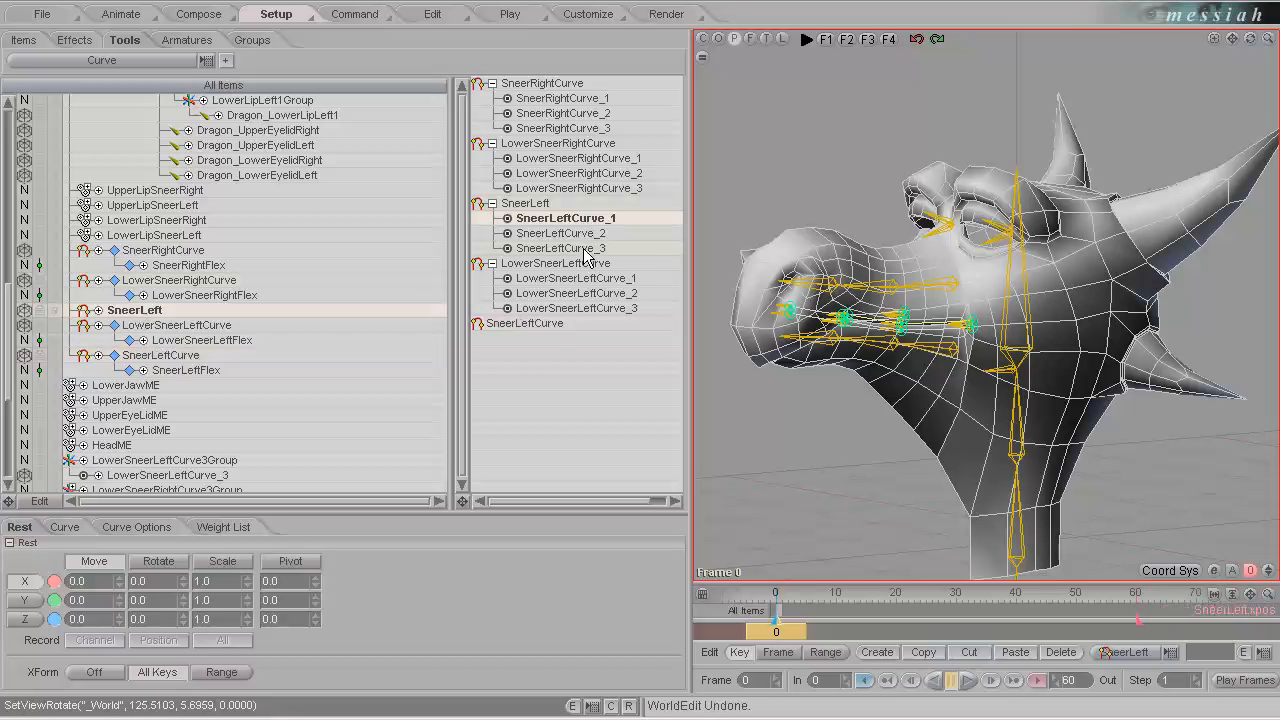
pyautogui.moveTo(588, 254); pyautogui.dragTo(543, 323)
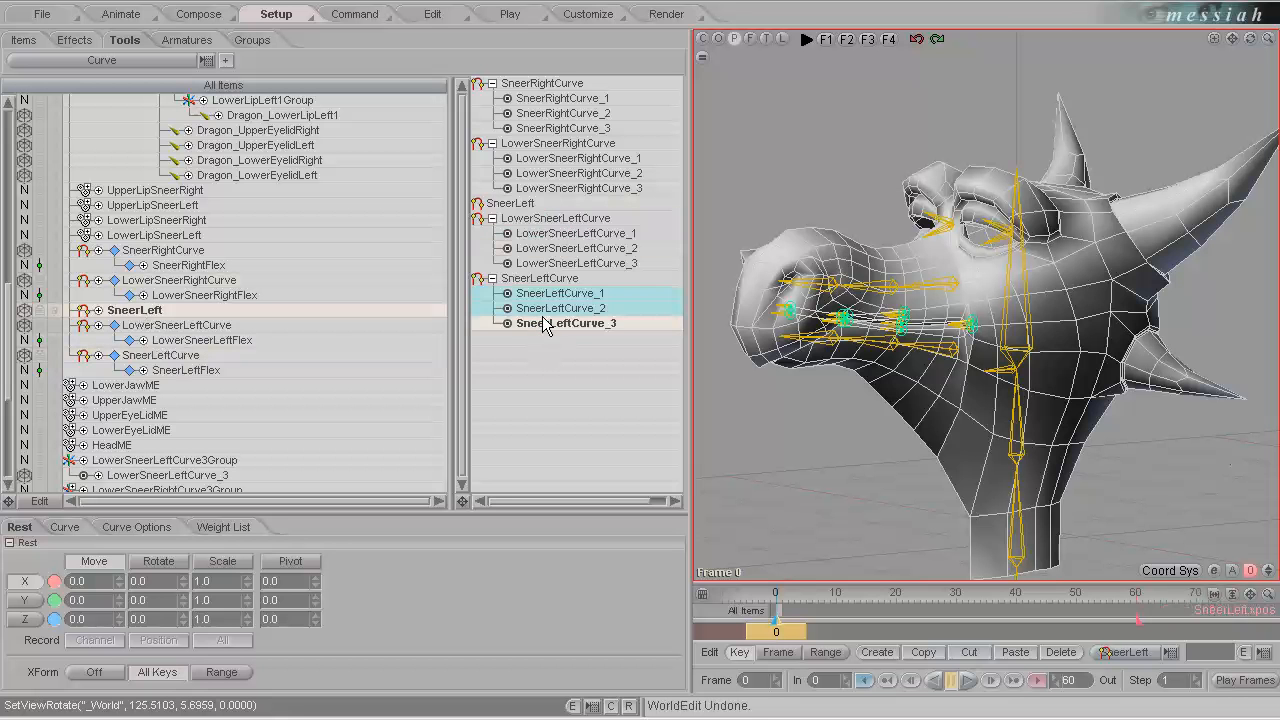
# Delete the emptied SneerLeft curve.
pyautogui.click(520, 203)
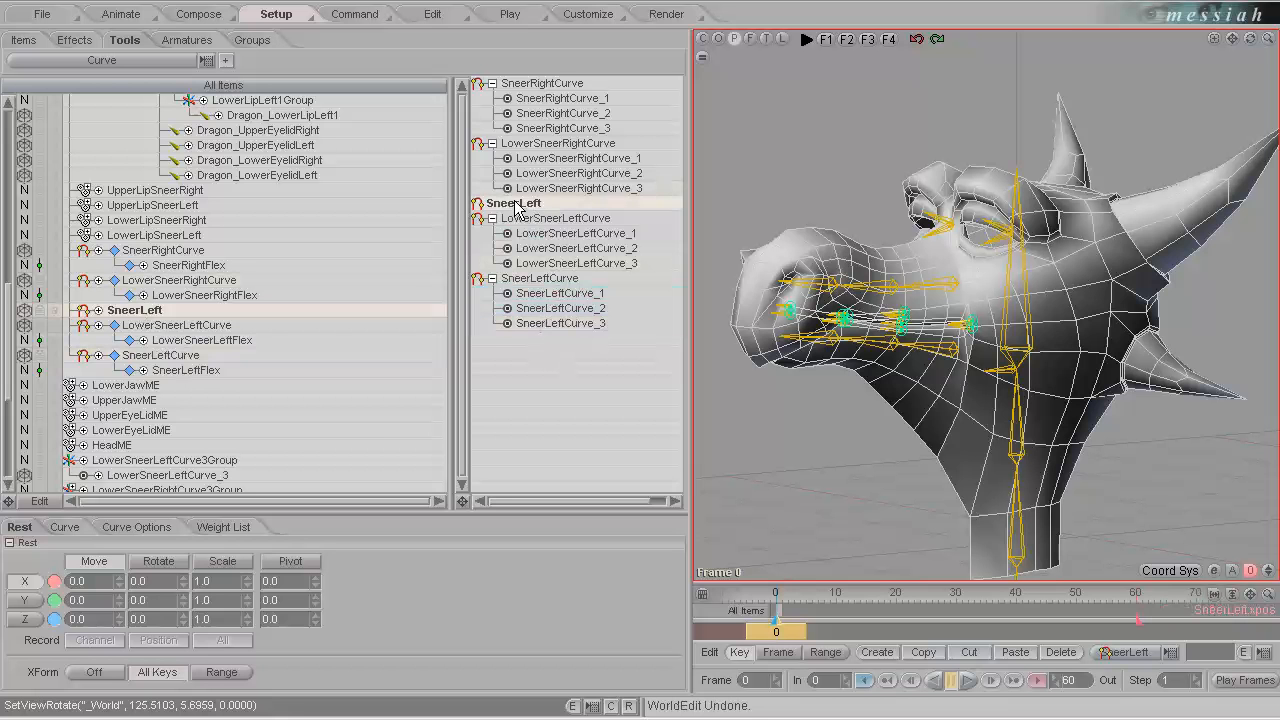
pyautogui.rightClick(160, 314)
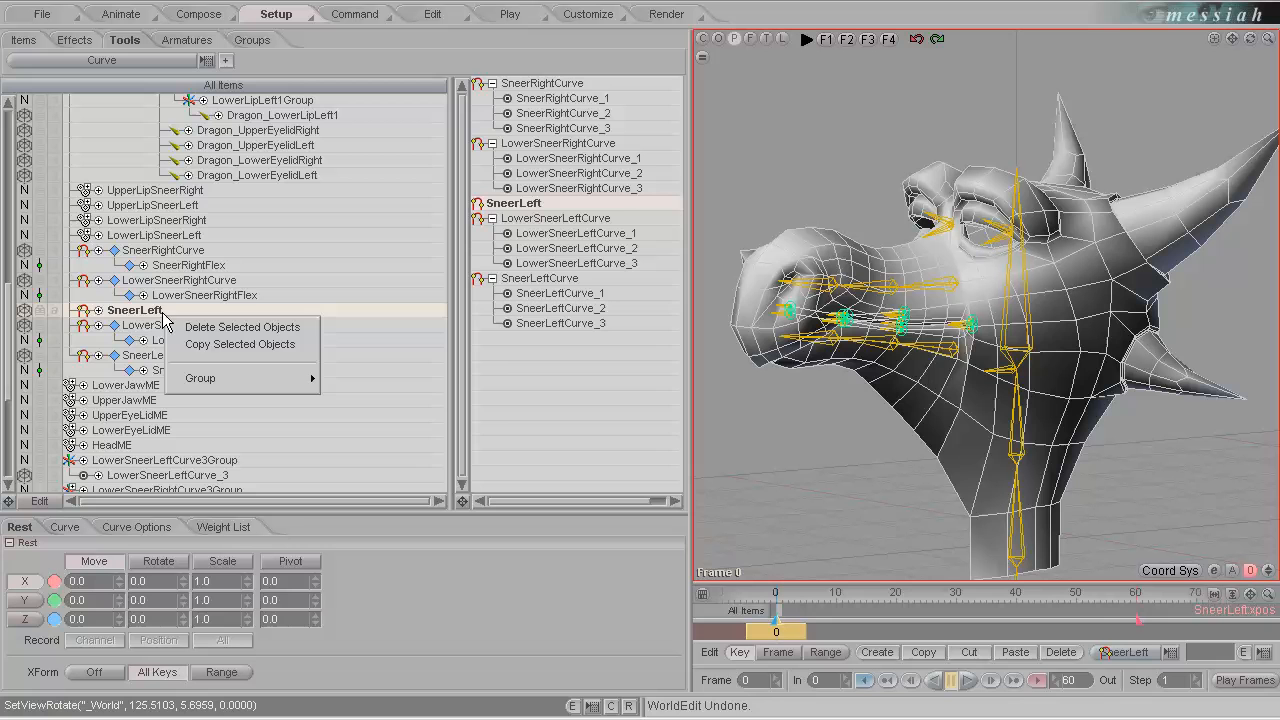
pyautogui.click(230, 325)
pyautogui.click(596, 410)
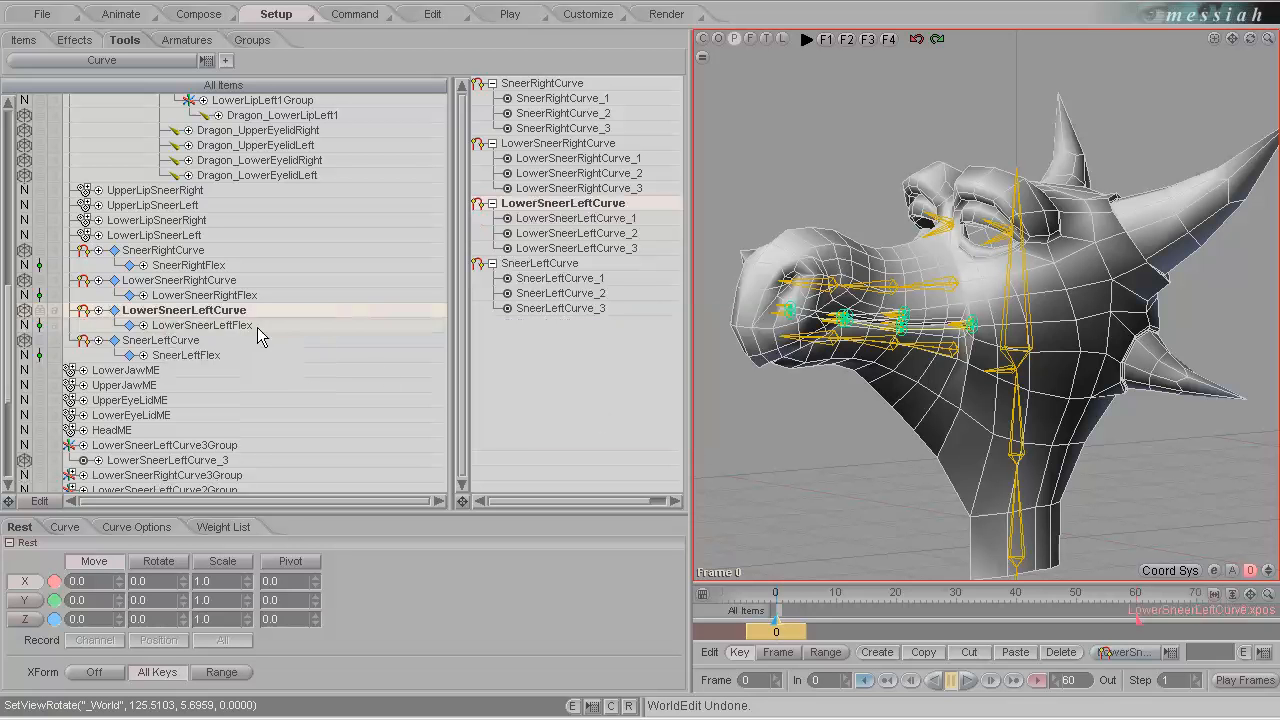
# Set the SneerLeftFlex axis to Distorted (Tool Shape) and its weight to UpperLipSneerLeft.
pyautogui.click(184, 341)
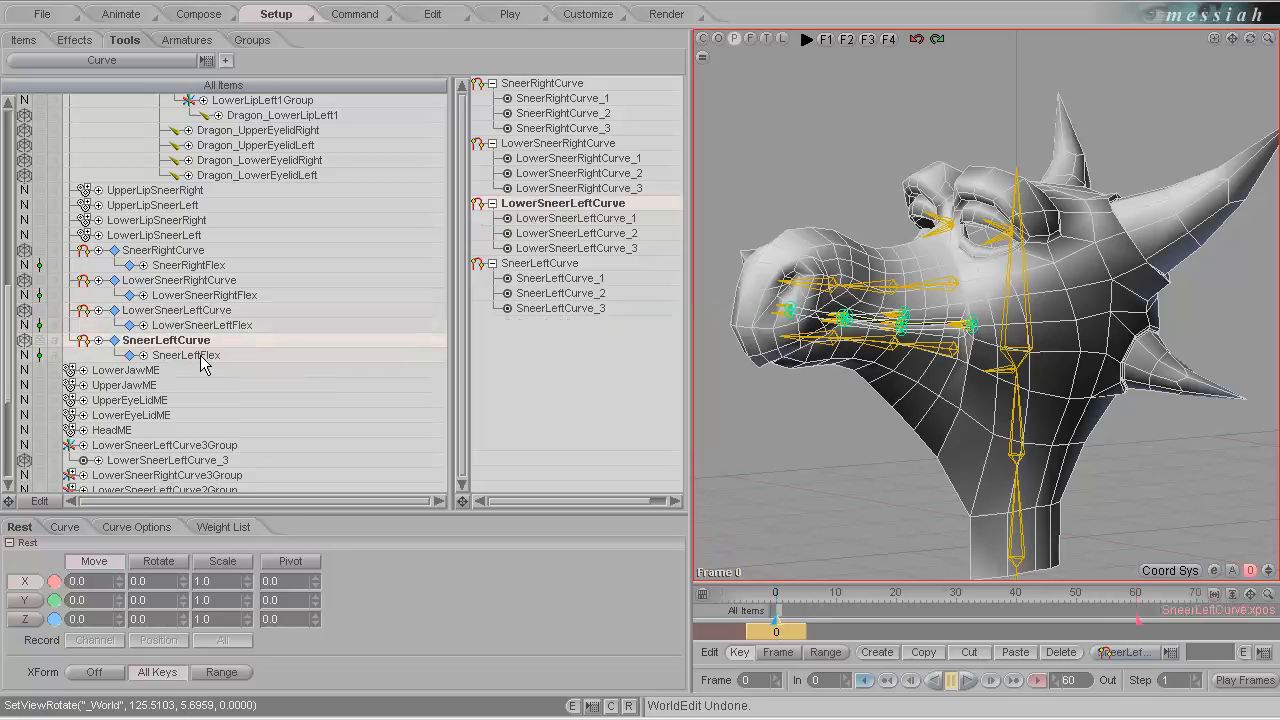
pyautogui.scroll(-2, 55, 320)
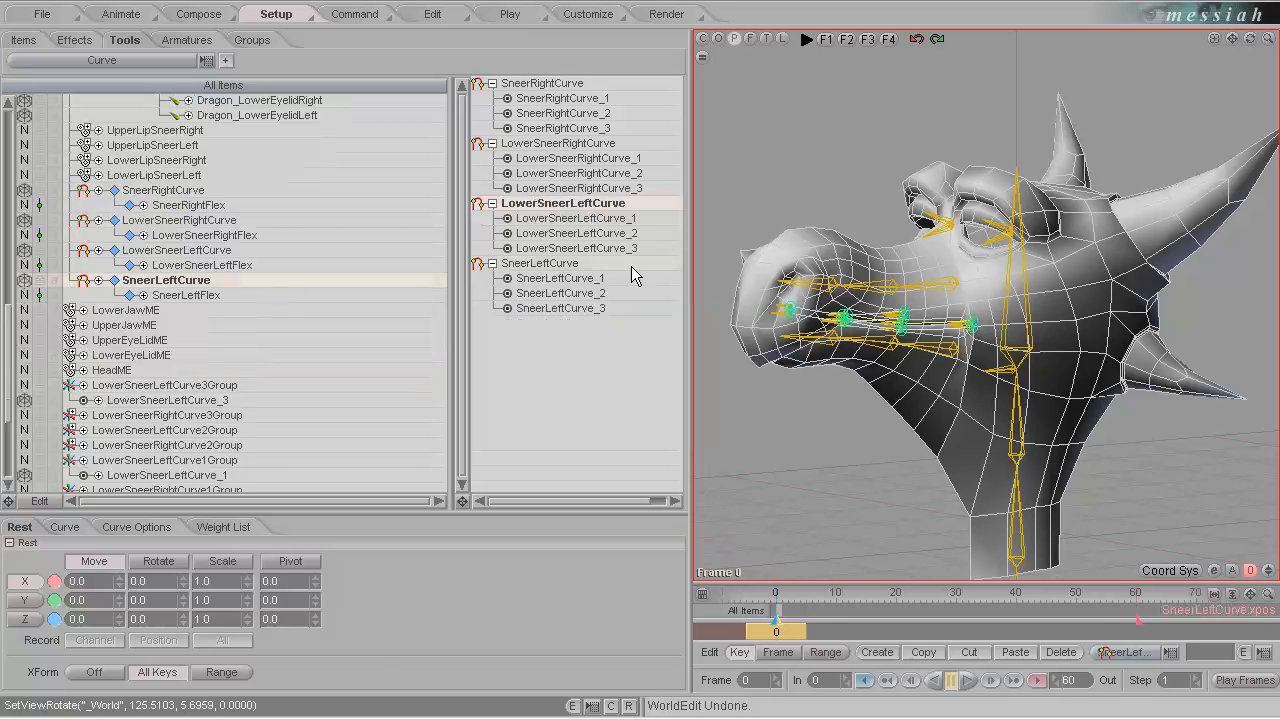
pyautogui.click(195, 296)
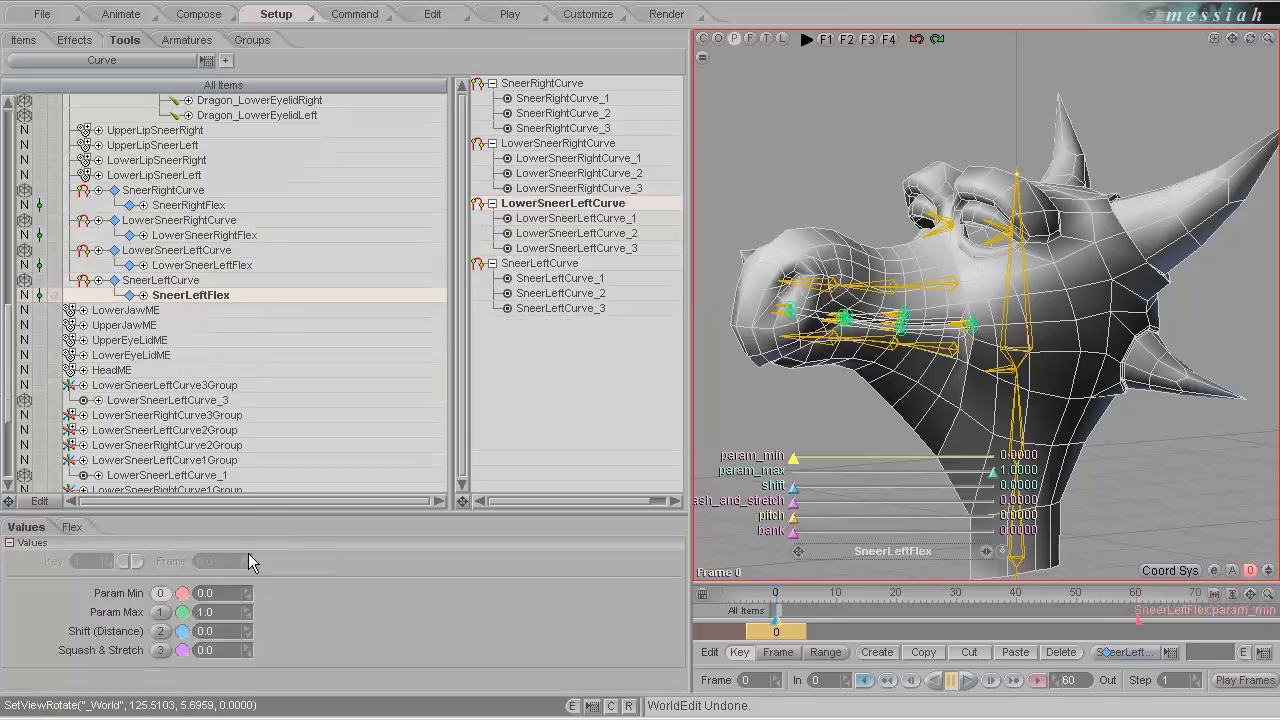
pyautogui.click(74, 529)
pyautogui.click(200, 508)
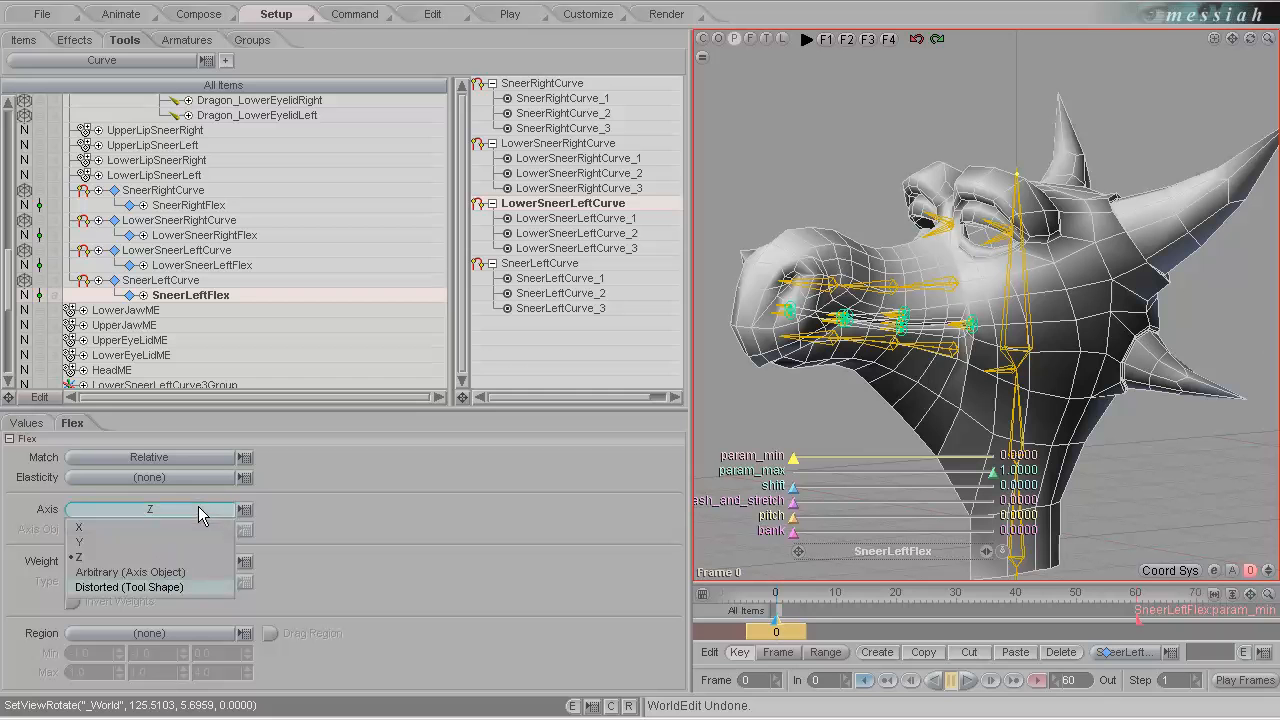
pyautogui.click(168, 587)
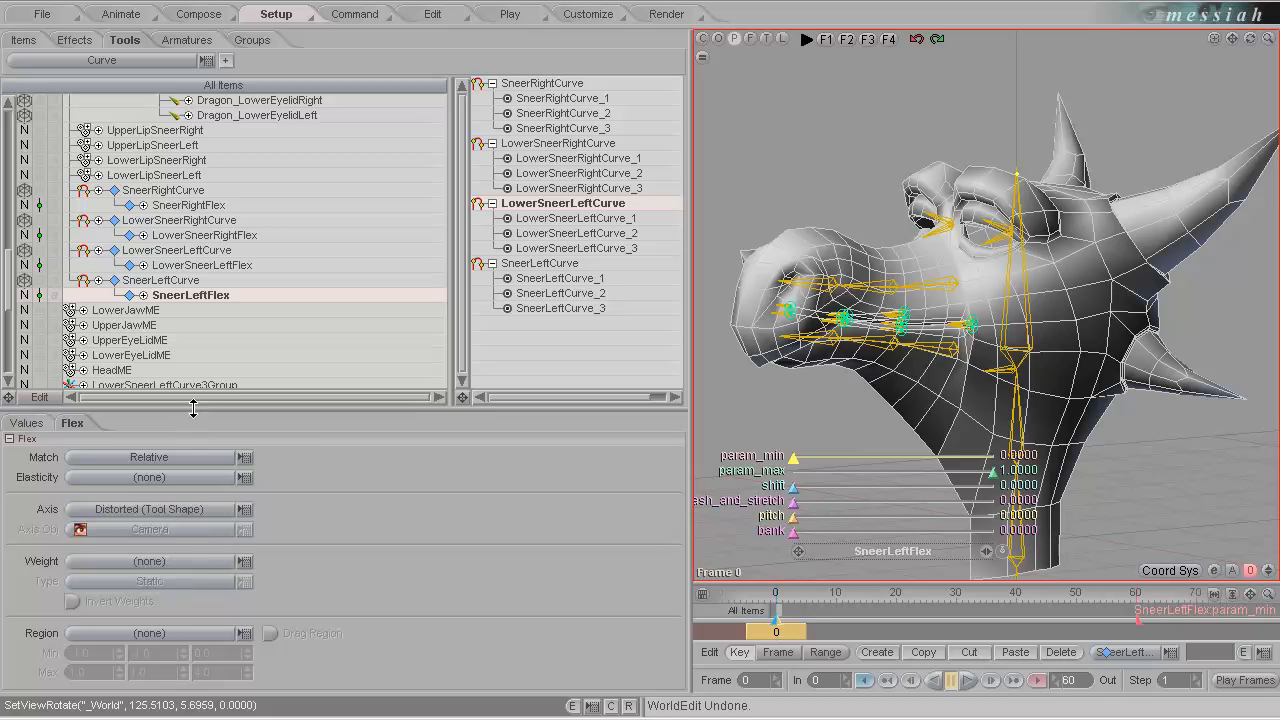
pyautogui.moveTo(193, 407); pyautogui.dragTo(212, 350)
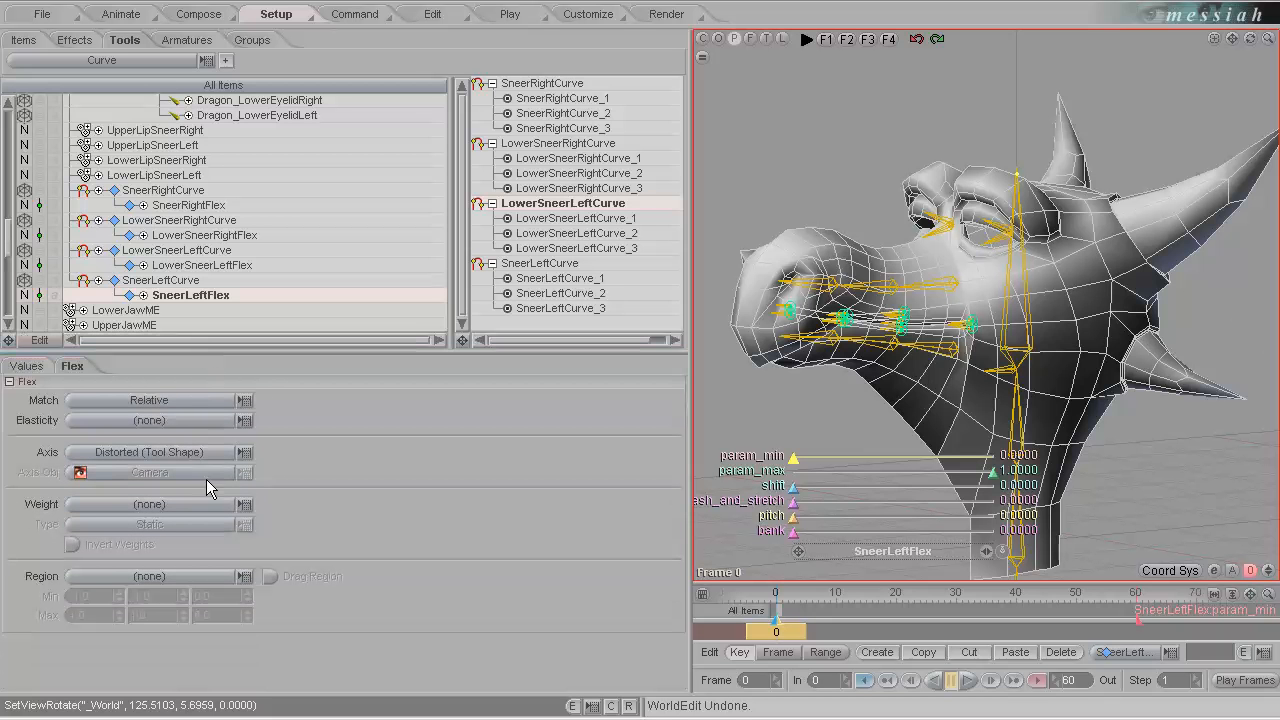
pyautogui.click(208, 504)
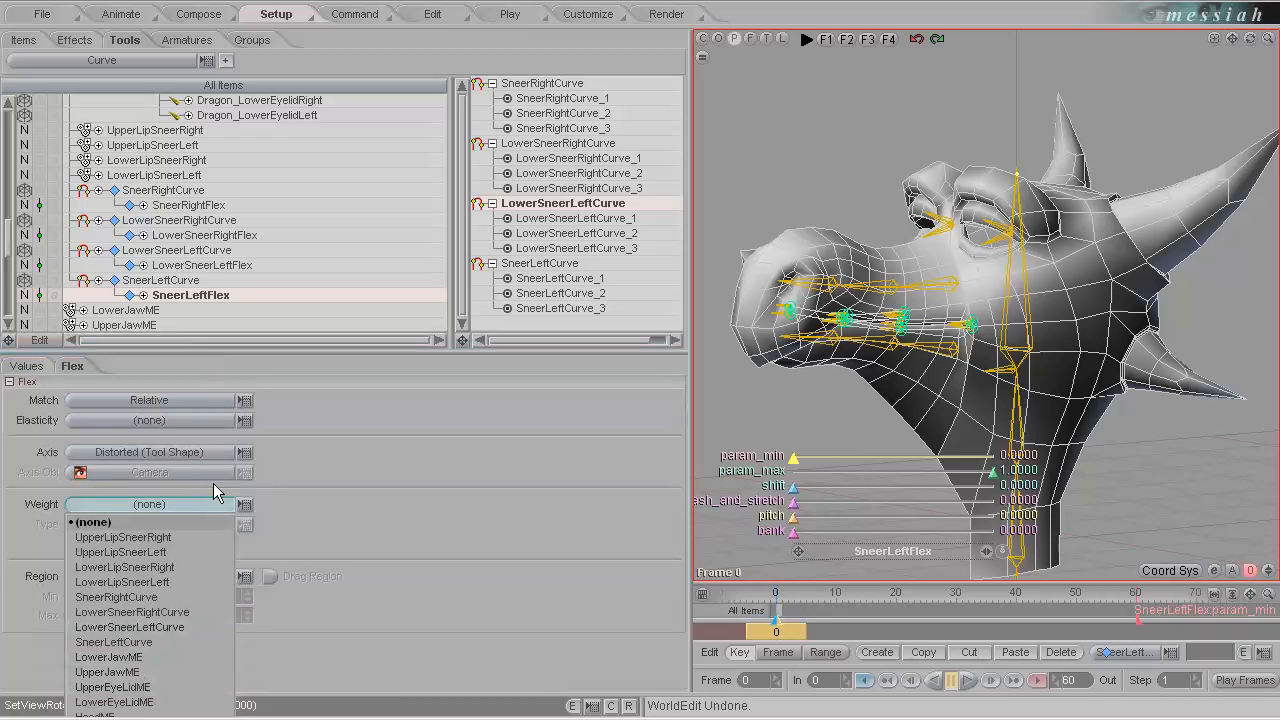
pyautogui.click(173, 551)
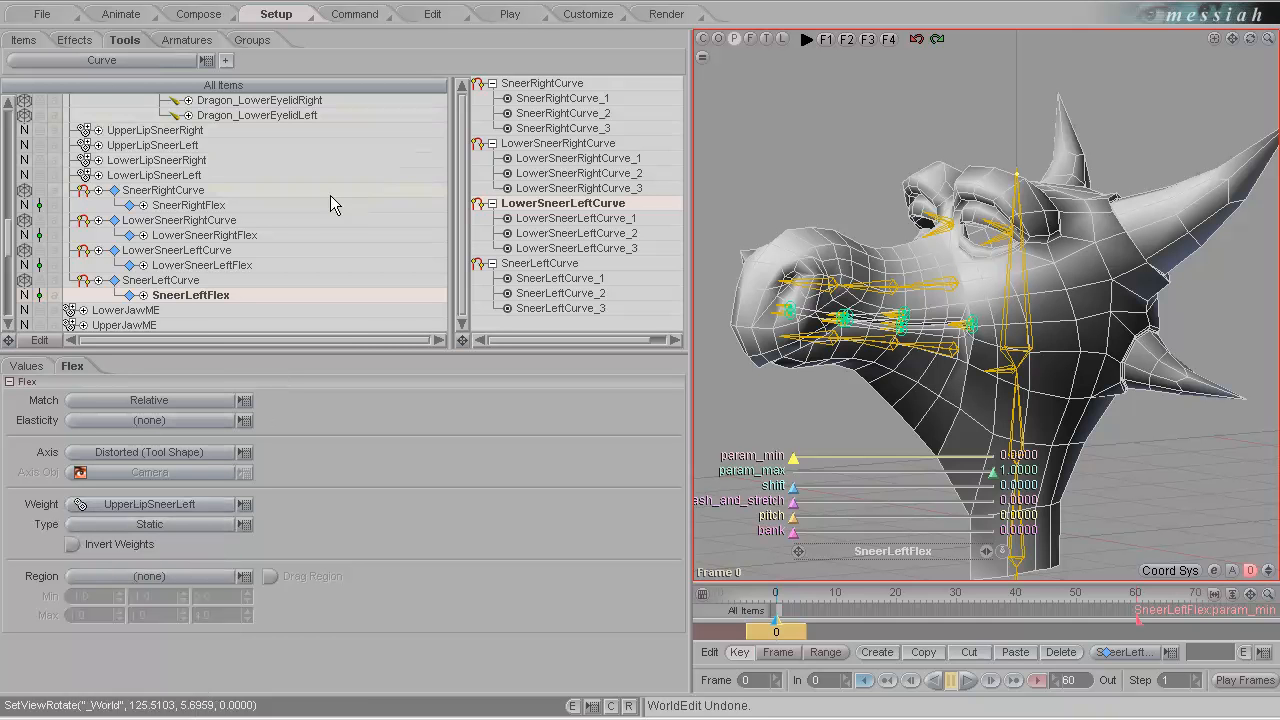
# Reorder the effects so that Dragon_Deform comes after SneerLeftFlex.
pyautogui.click(78, 40)
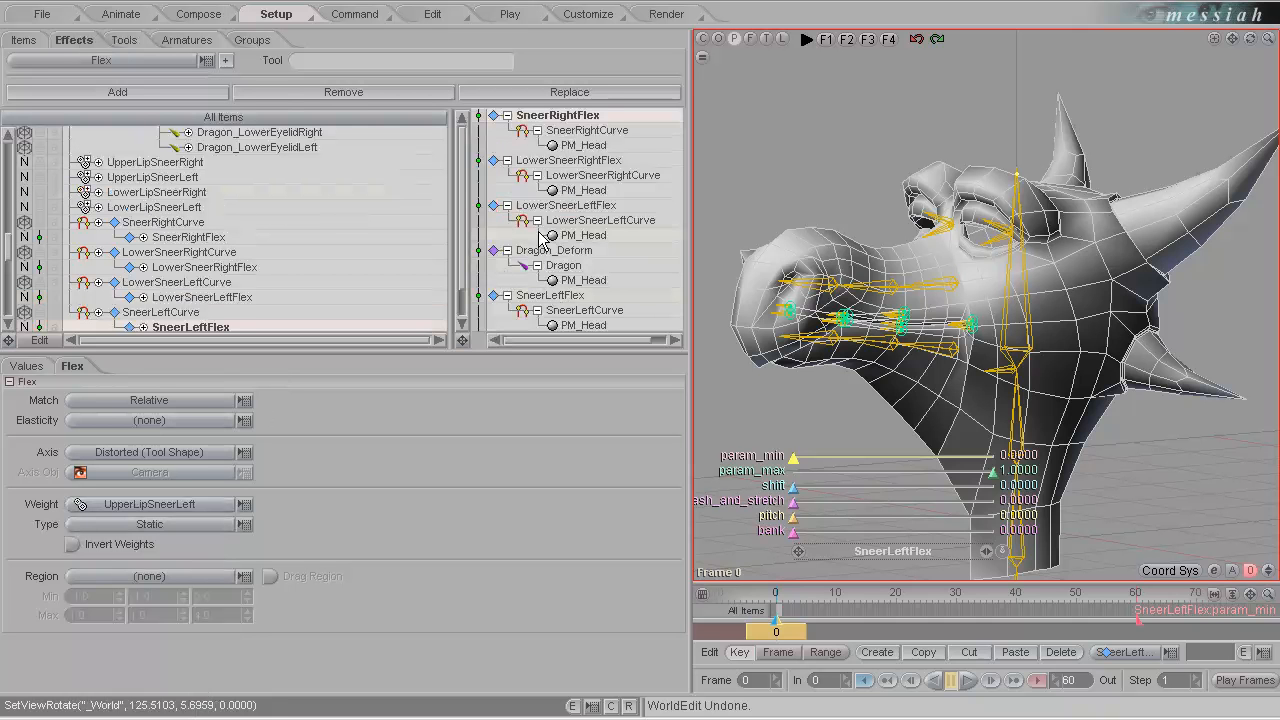
pyautogui.scroll(-1, 470, 280)
pyautogui.moveTo(555, 222); pyautogui.dragTo(557, 320)
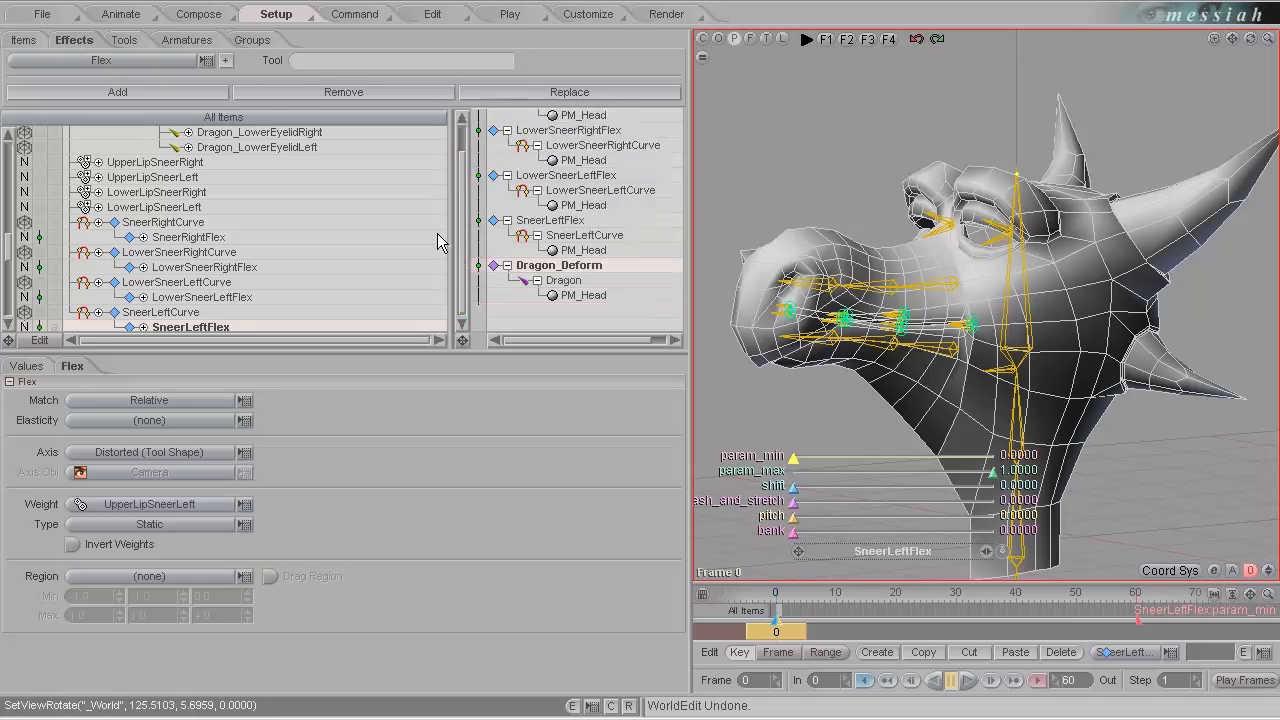
# In animation mode, move Dragon_LowerLipRight1 to about -0.029, Dragon_LowerLipLeft2 to about -0.047 and Dragon_LowerLipRight2 to about 0.002 along Y.
pyautogui.click(121, 16)
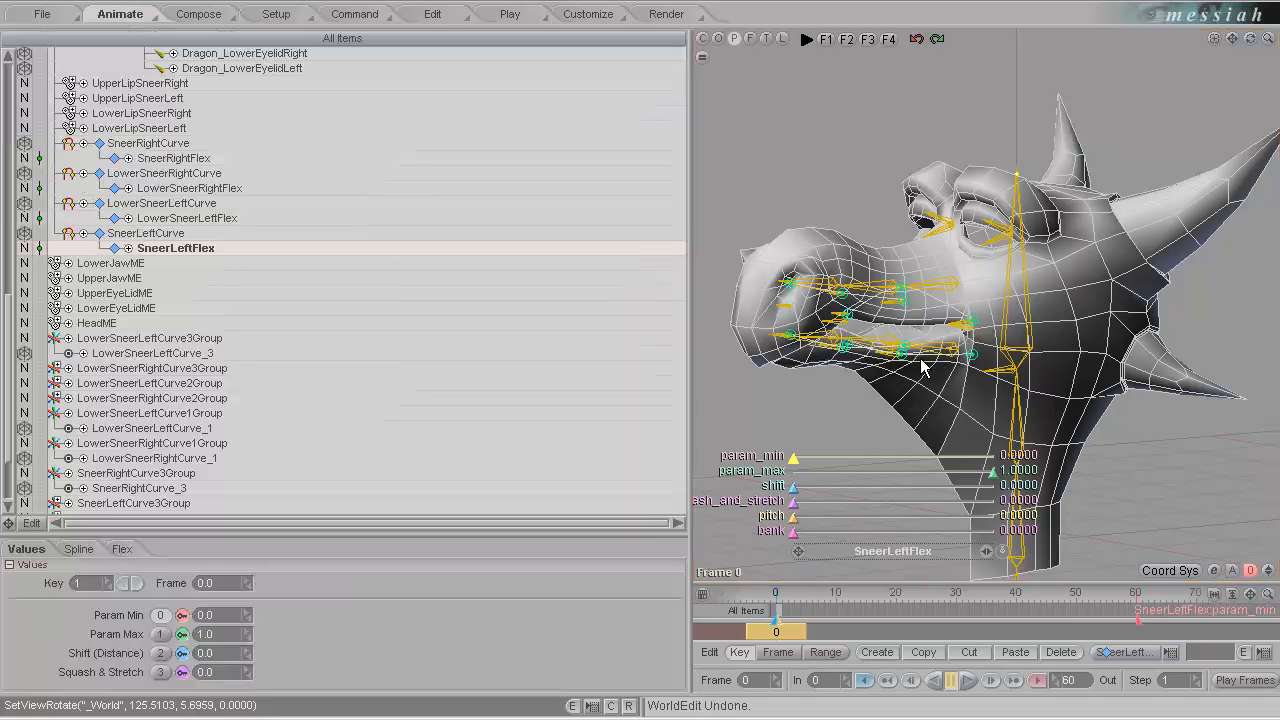
pyautogui.click(893, 347)
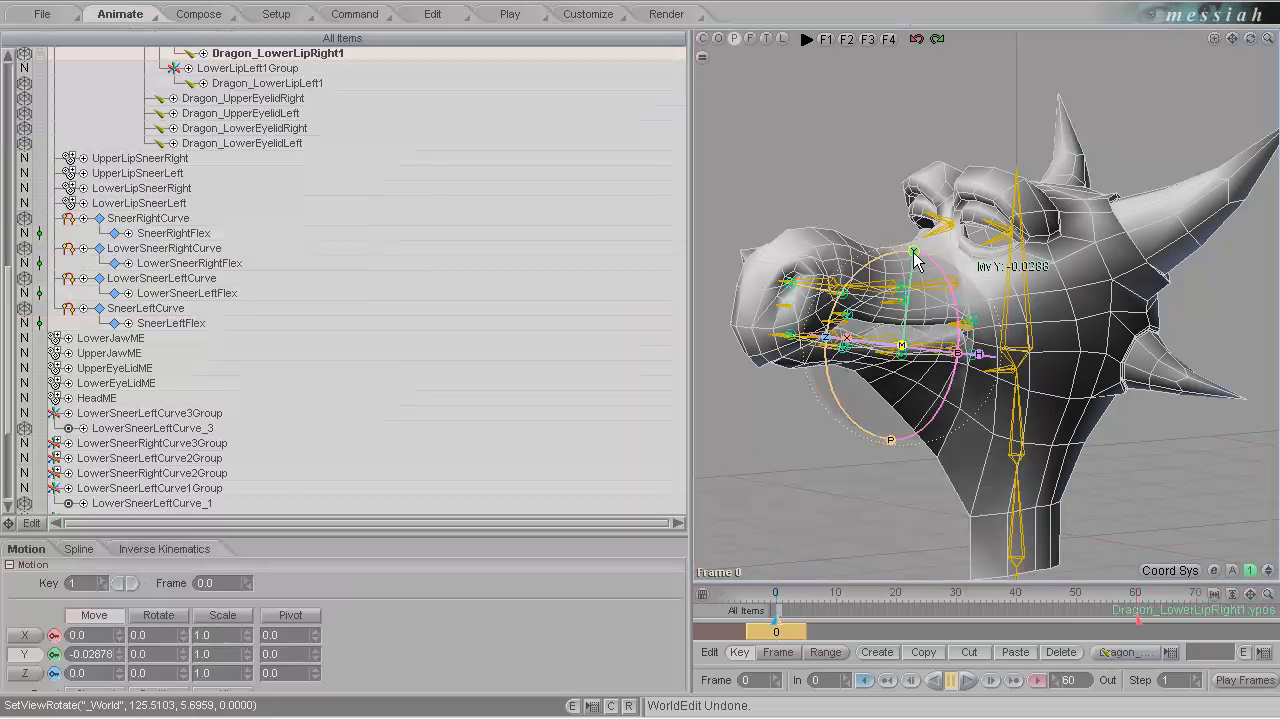
pyautogui.click(903, 327)
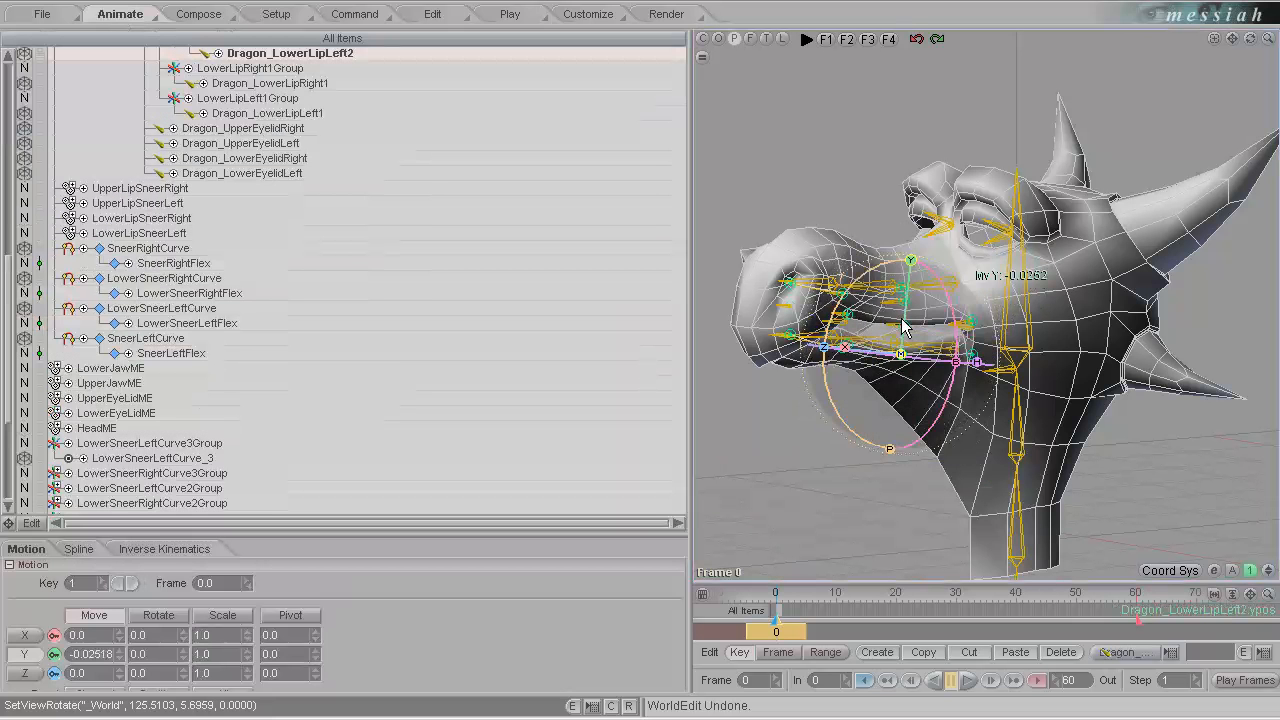
pyautogui.moveTo(903, 327); pyautogui.dragTo(828, 345)
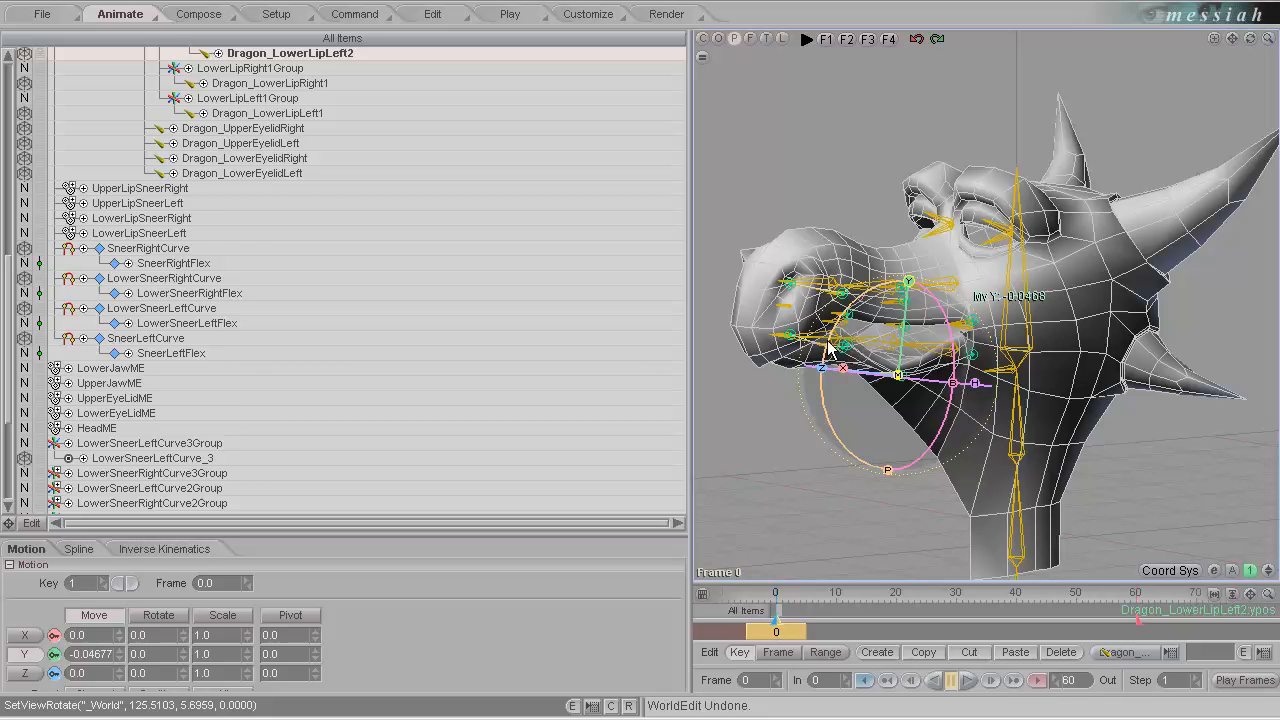
pyautogui.click(838, 348)
pyautogui.moveTo(857, 262); pyautogui.dragTo(851, 345)
pyautogui.moveTo(885, 364); pyautogui.dragTo(810, 498, button='middle')
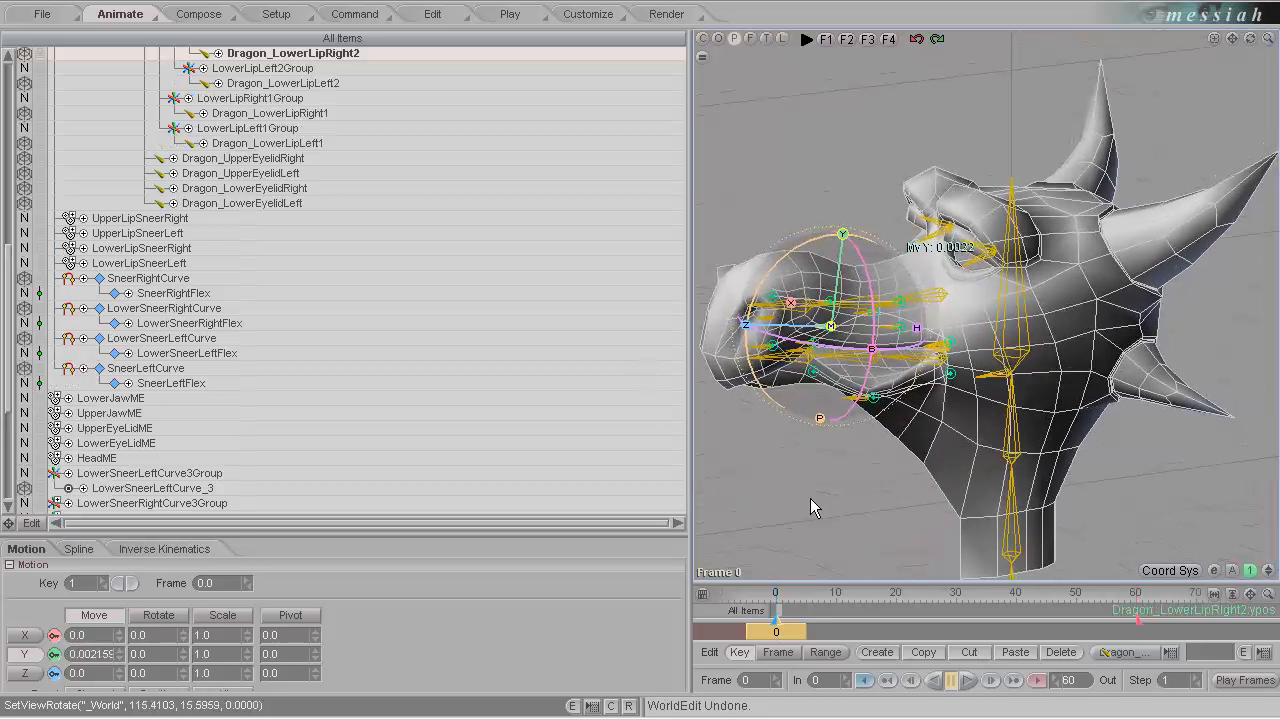
# Inspect the four sneer curves in the item list and the order of their Flex effects in setup mode.
pyautogui.click(155, 368)
pyautogui.click(152, 338)
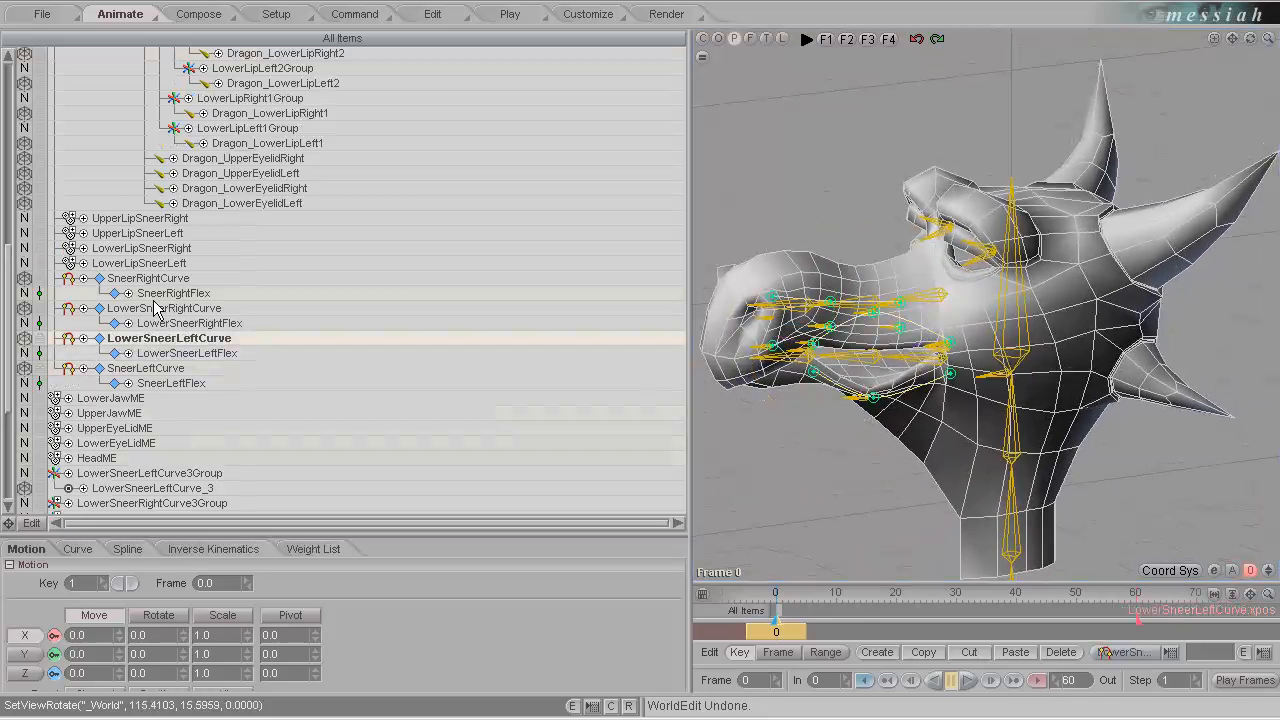
pyautogui.click(160, 308)
pyautogui.click(167, 280)
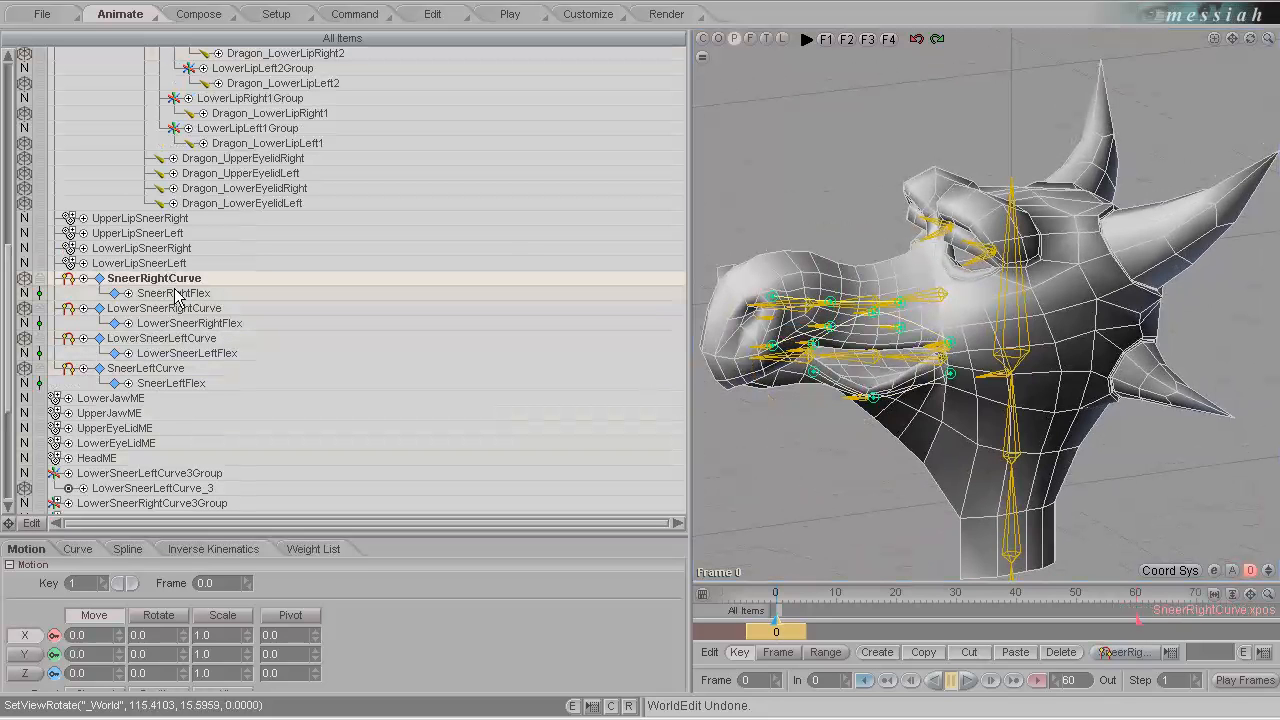
pyautogui.scroll(8, 470, 444)
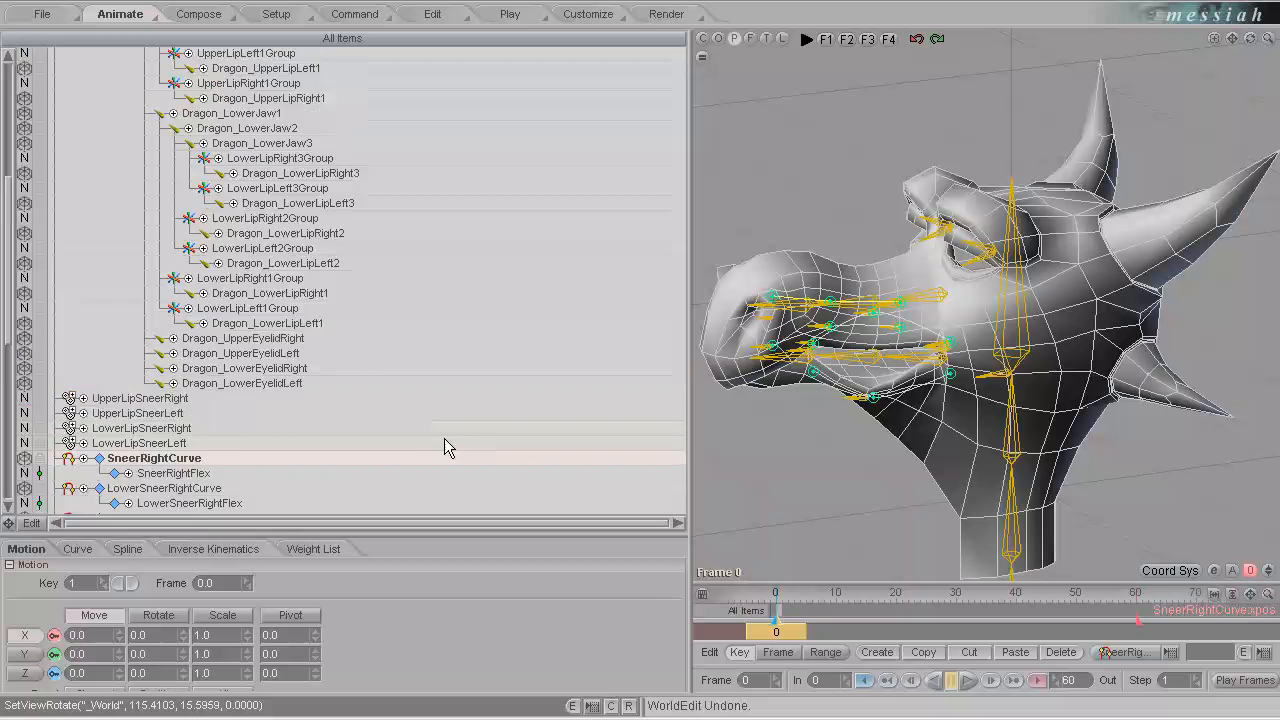
pyautogui.click(276, 14)
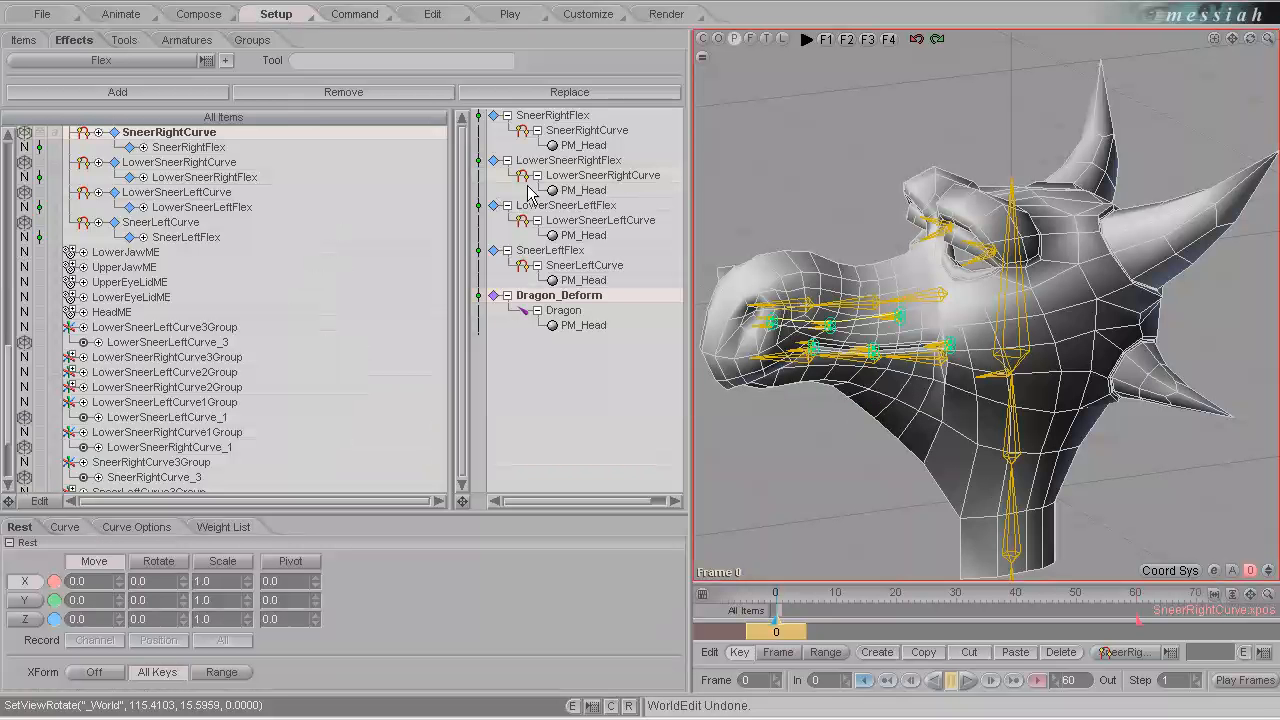
# Switch to animation mode and collapse the sneer curve groups in the item list.
pyautogui.click(122, 16)
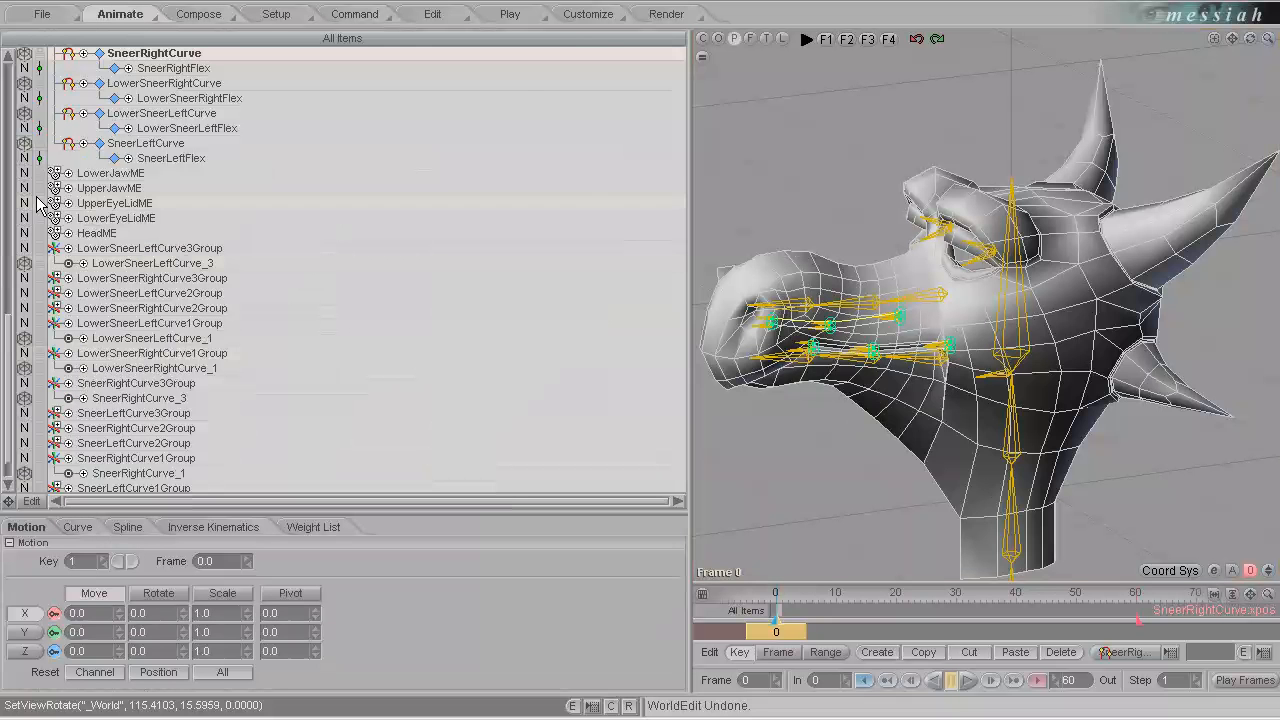
pyautogui.click(57, 250)
pyautogui.click(60, 308)
pyautogui.click(58, 338)
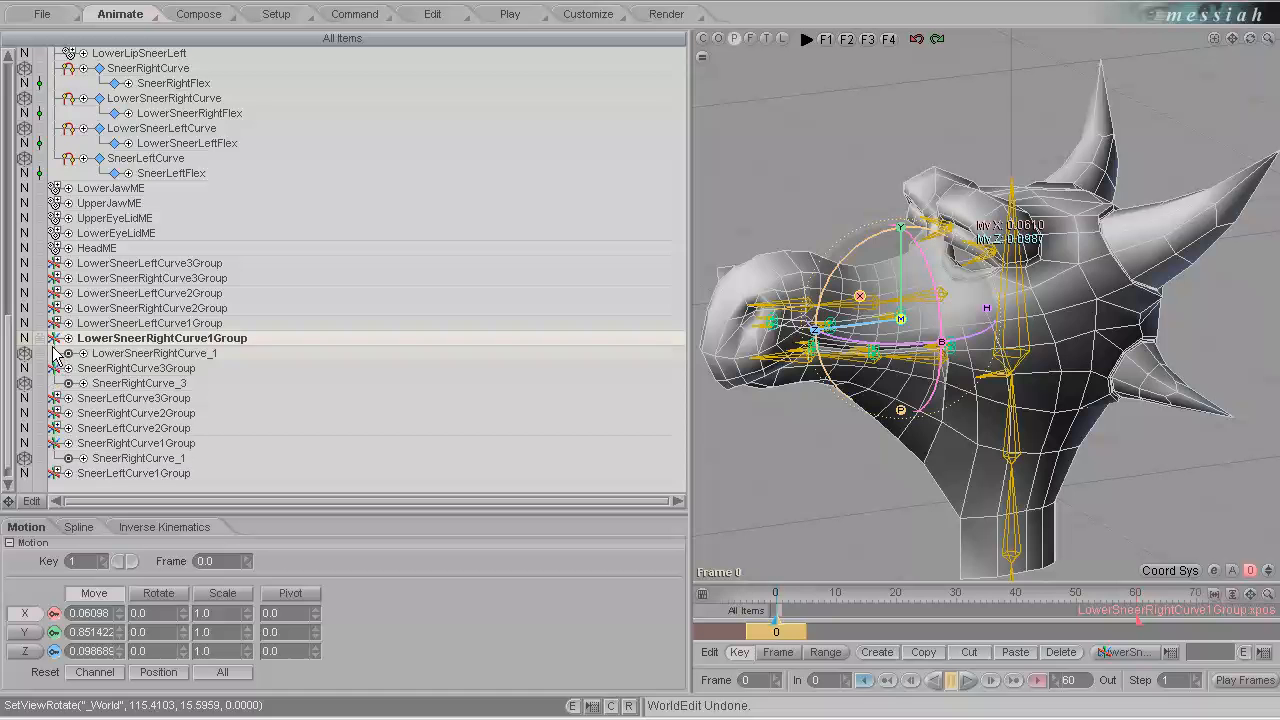
pyautogui.click(57, 368)
pyautogui.click(142, 281)
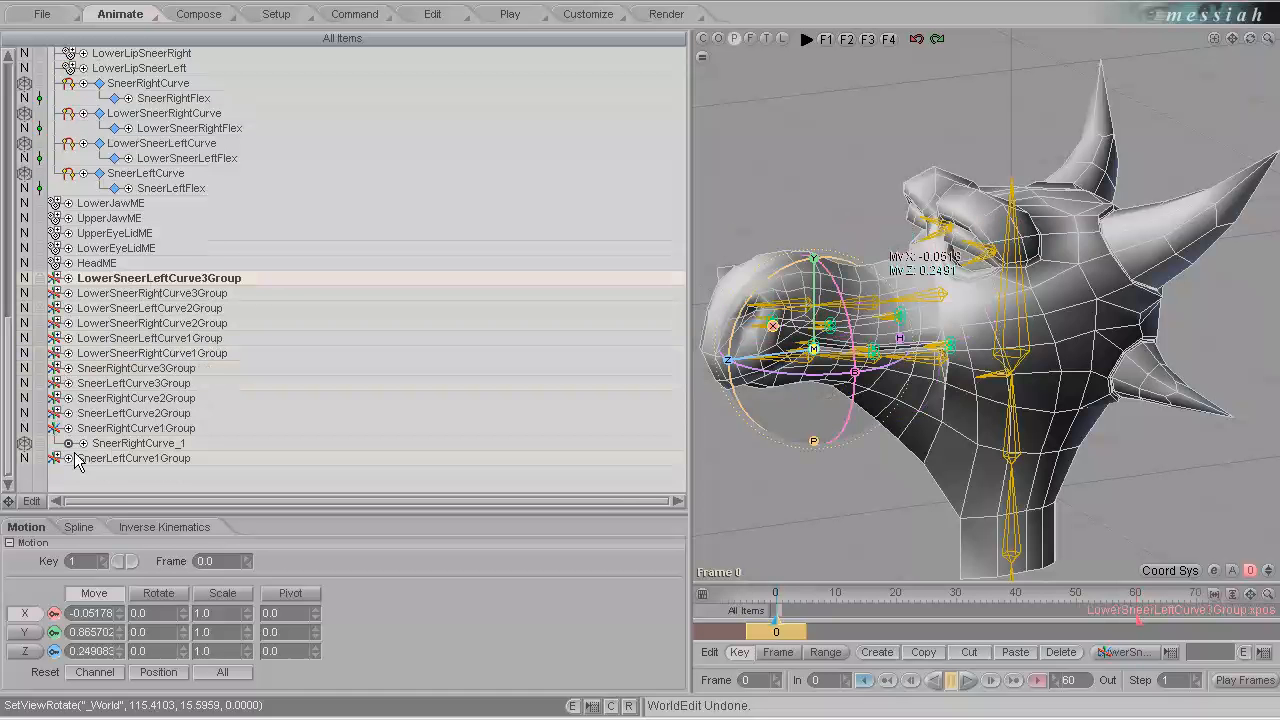
pyautogui.click(57, 429)
pyautogui.keyDown('shift'); pyautogui.click(125, 455); pyautogui.keyUp('shift')
pyautogui.keyDown('shift'); pyautogui.click(149, 294); pyautogui.keyUp('shift')
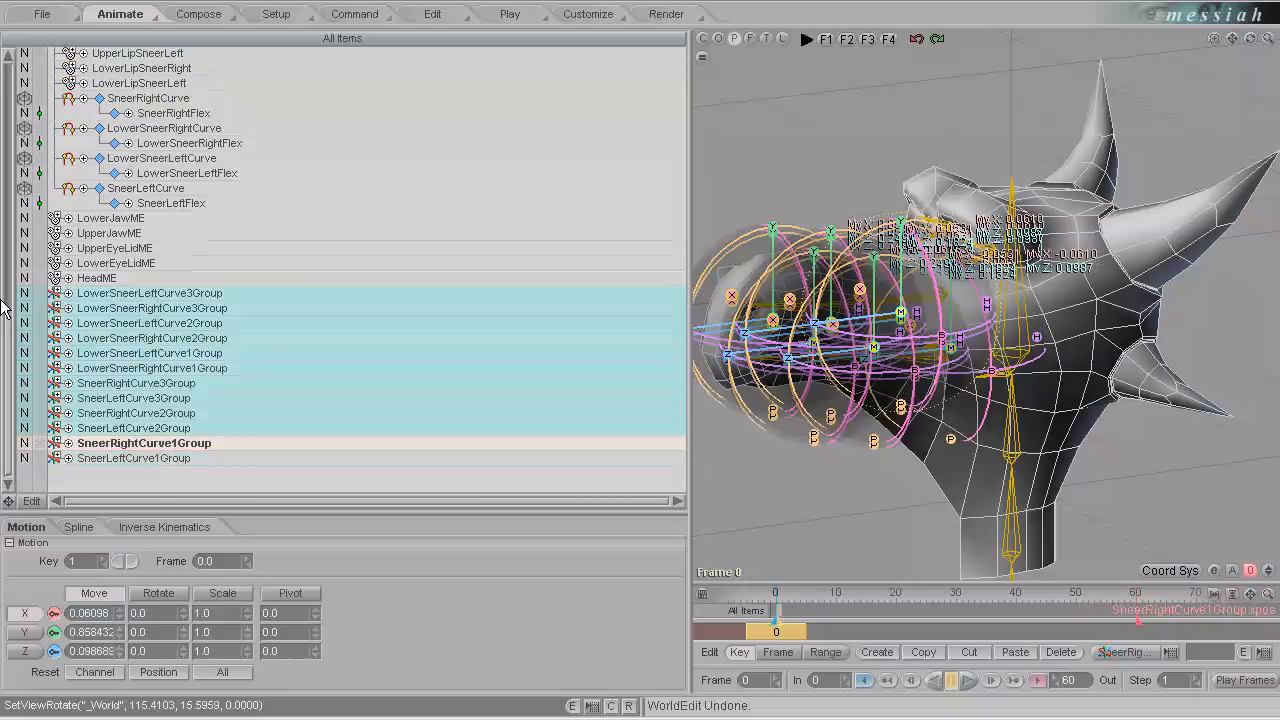
pyautogui.click(22, 291)
pyautogui.click(30, 300)
pyautogui.click(100, 293)
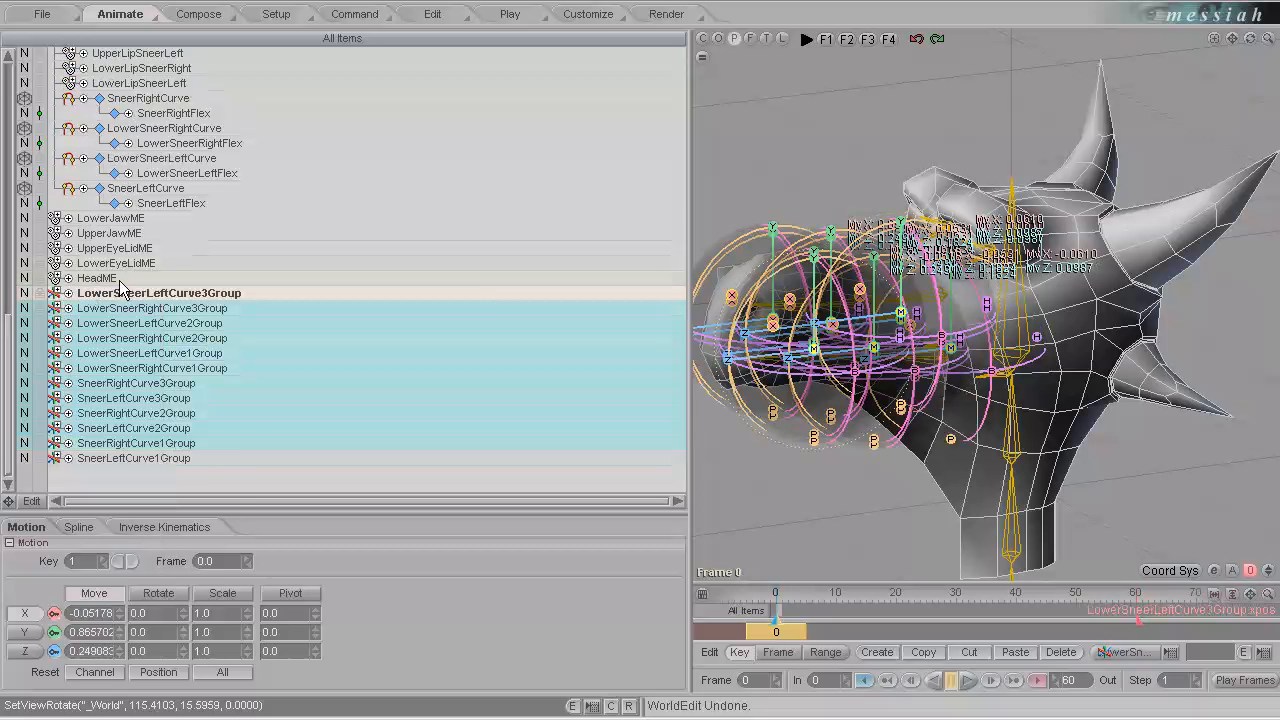
pyautogui.click(200, 203)
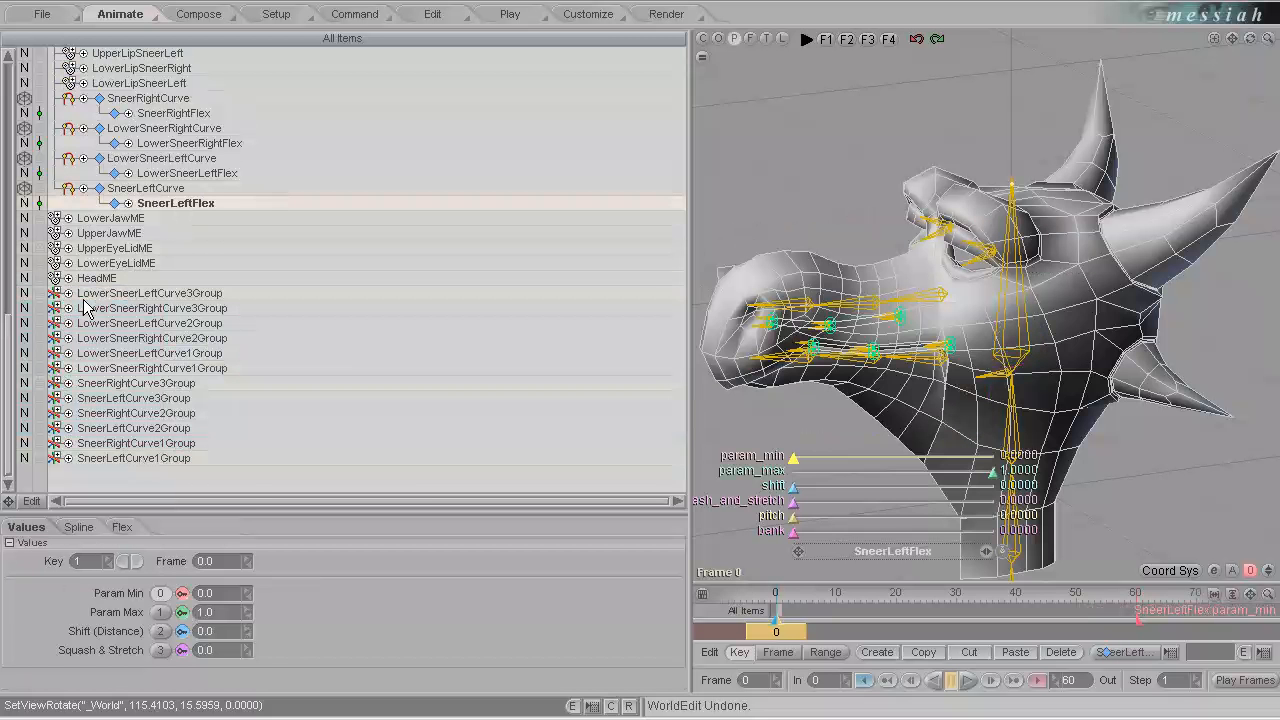
# Expand the six LowerSneerLeftCurve and LowerSneerRightCurve groups to reveal their control points.
pyautogui.click(135, 294)
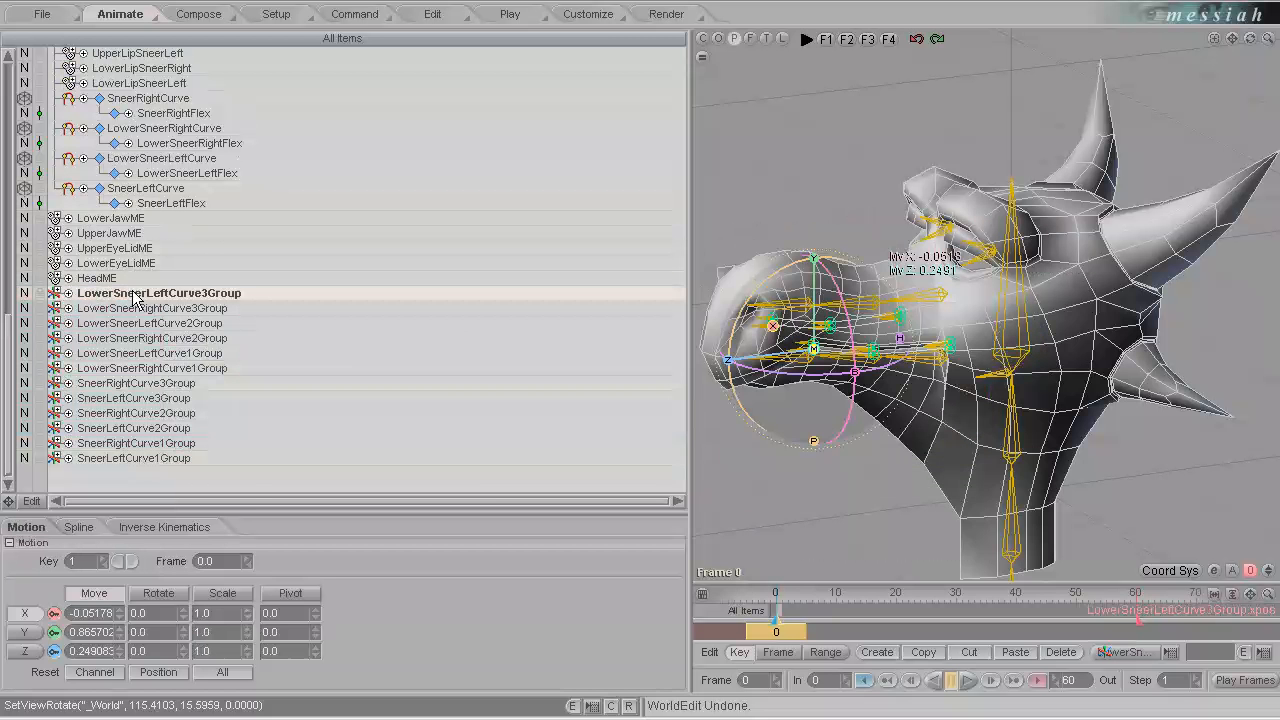
pyautogui.click(60, 293)
pyautogui.click(60, 323)
pyautogui.click(60, 353)
pyautogui.click(60, 384)
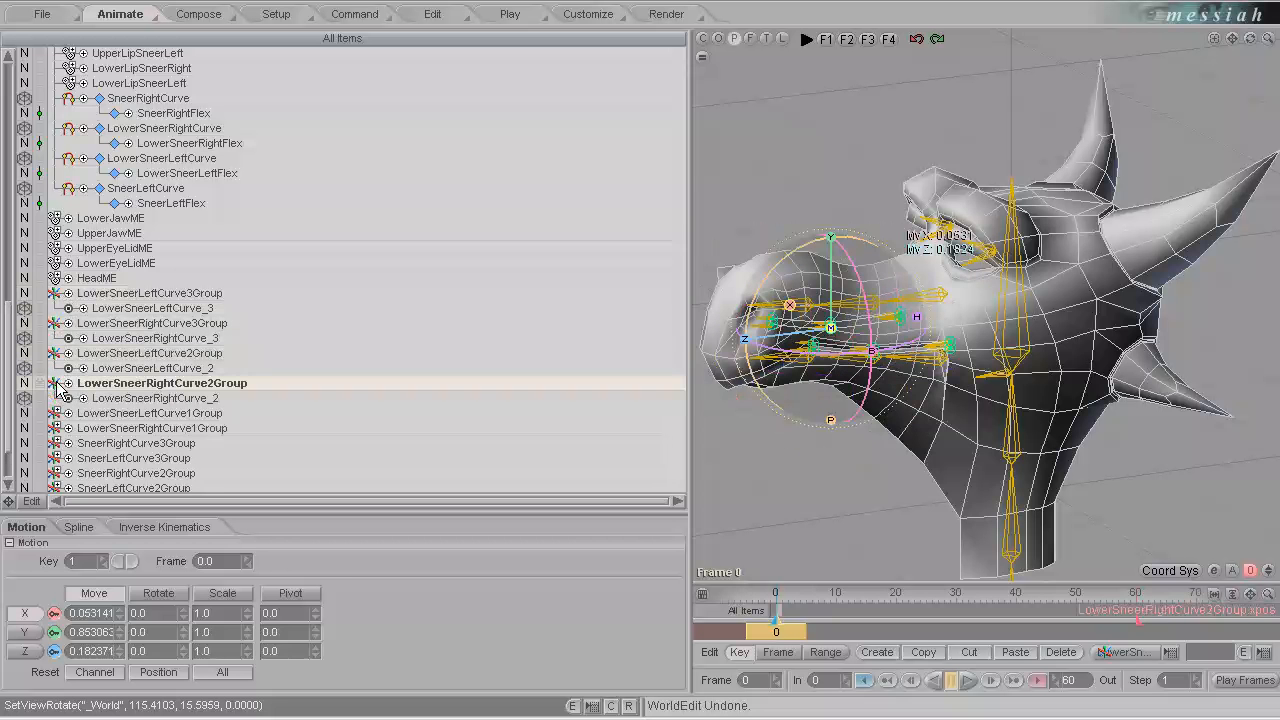
pyautogui.click(60, 413)
pyautogui.click(60, 368)
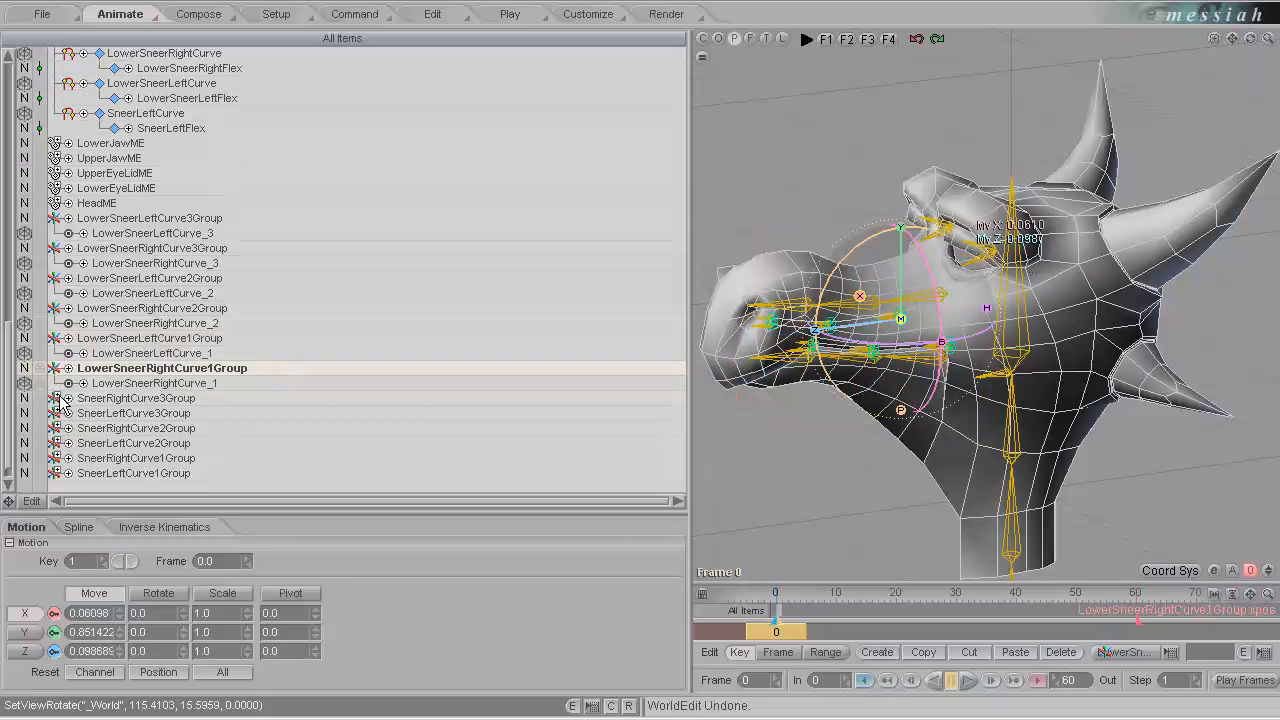
# Expand the six SneerRightCurve and SneerLeftCurve groups to reveal their control points.
pyautogui.click(60, 398)
pyautogui.click(60, 428)
pyautogui.click(60, 420)
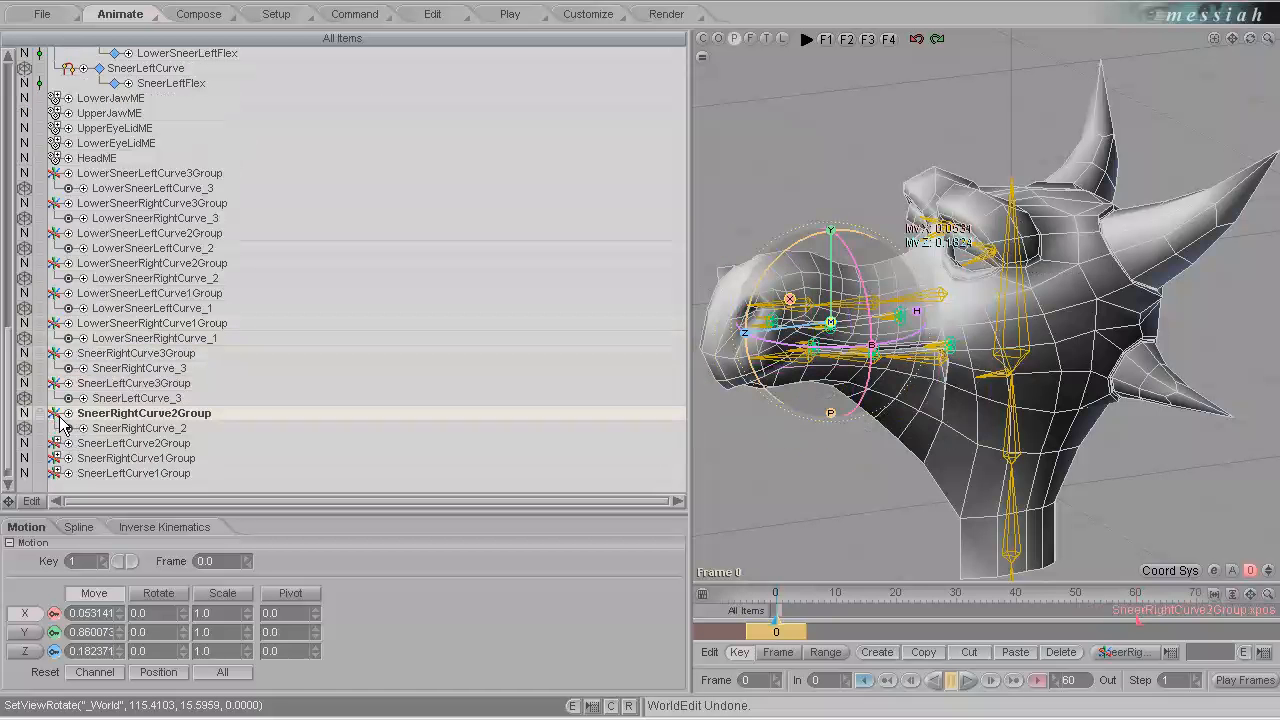
pyautogui.click(60, 443)
pyautogui.click(60, 473)
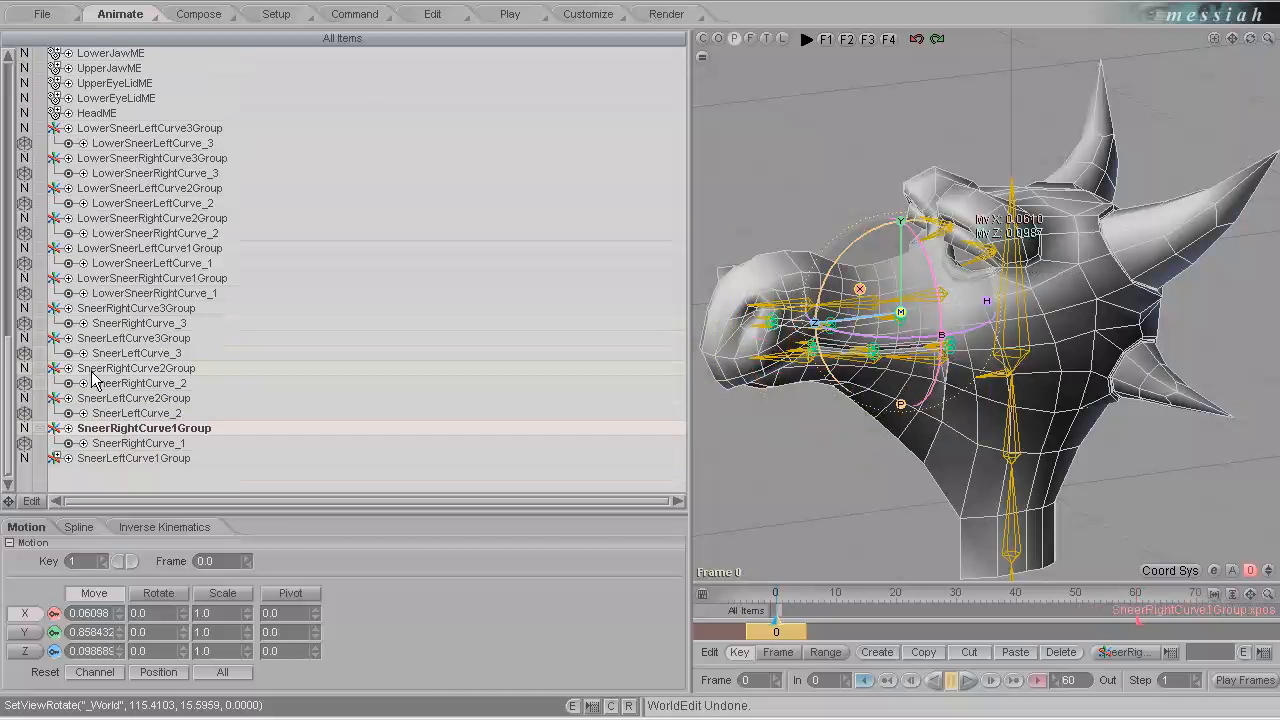
pyautogui.click(60, 458)
# Hide all sneer curve groups and their control points in the viewport by setting their display to N.
pyautogui.click(112, 473)
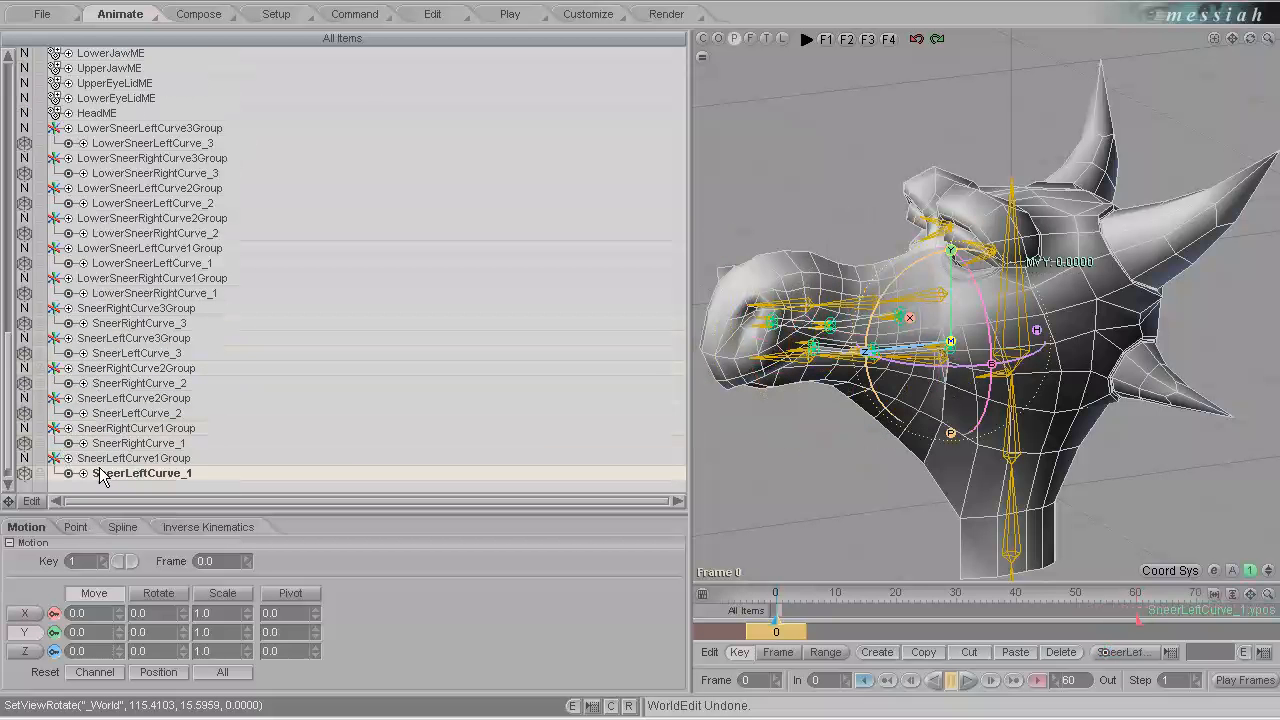
pyautogui.keyDown('shift'); pyautogui.click(146, 129); pyautogui.keyUp('shift')
pyautogui.click(23, 131)
pyautogui.click(64, 141)
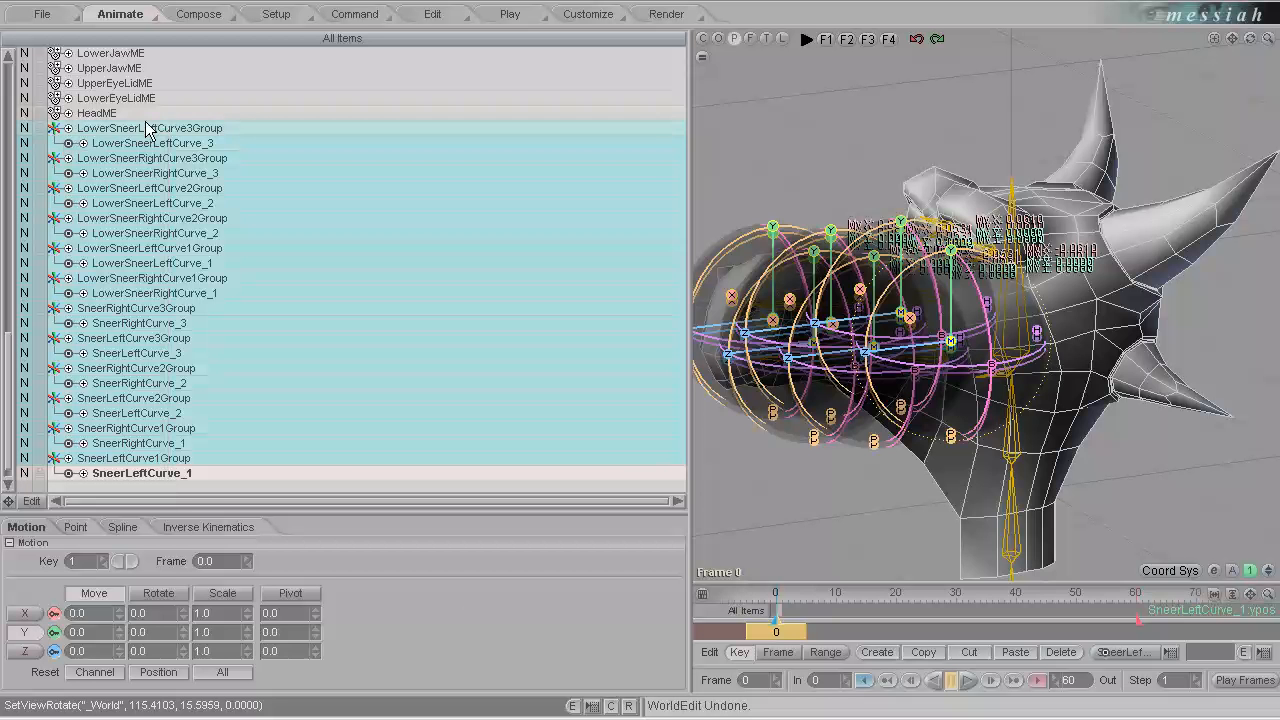
pyautogui.click(316, 112)
# Collapse all twelve sneer curve groups in the item list.
pyautogui.click(67, 129)
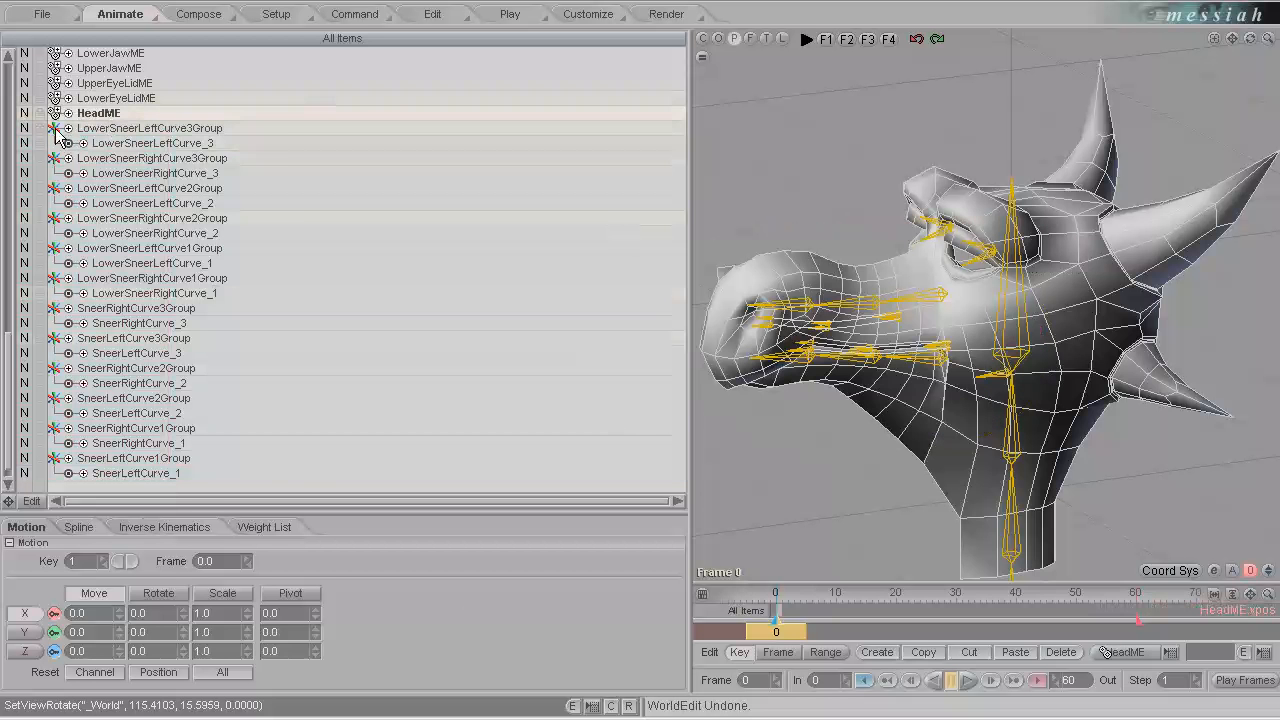
pyautogui.moveTo(1036, 297)
pyautogui.keyDown('ctrl'); pyautogui.keyDown('alt'); pyautogui.mouseDown()
pyautogui.moveTo(1023, 326)
pyautogui.moveTo(560, 240)
pyautogui.mouseUp(); pyautogui.keyUp('alt'); pyautogui.keyUp('ctrl')
pyautogui.moveTo(55, 143); pyautogui.dragTo(57, 290)
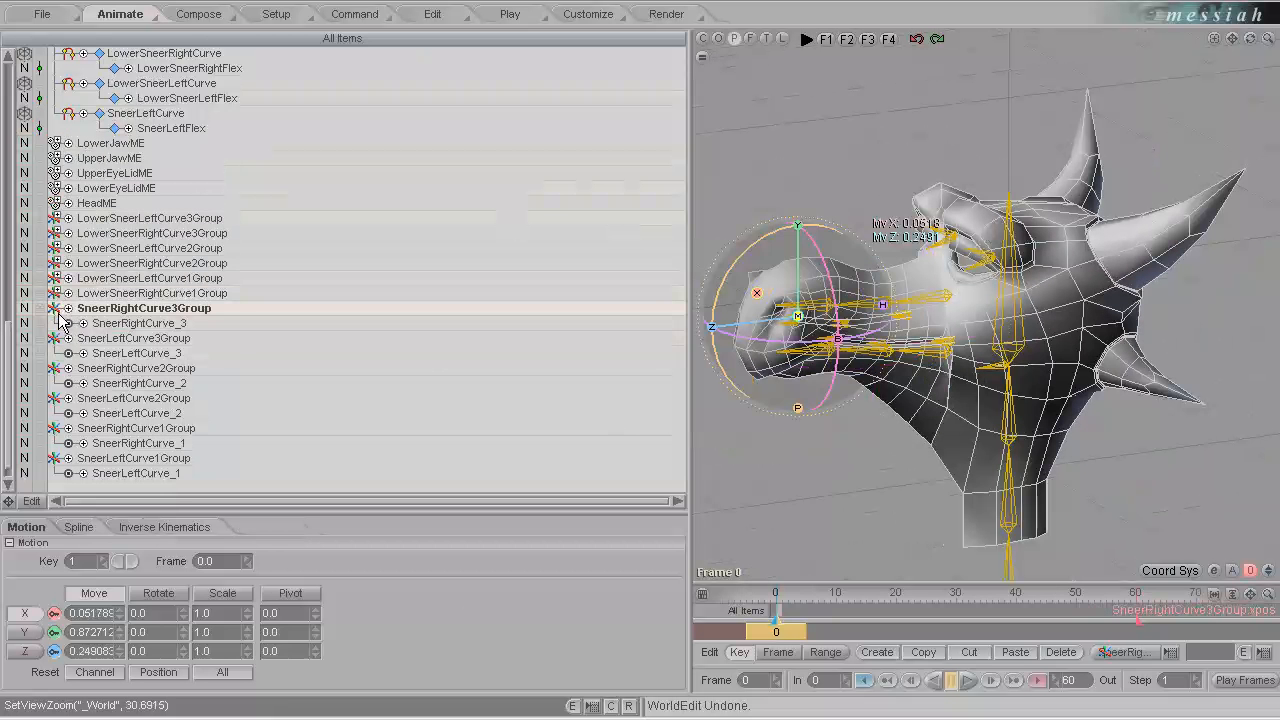
pyautogui.click(55, 323)
pyautogui.click(55, 353)
pyautogui.click(55, 383)
pyautogui.click(55, 413)
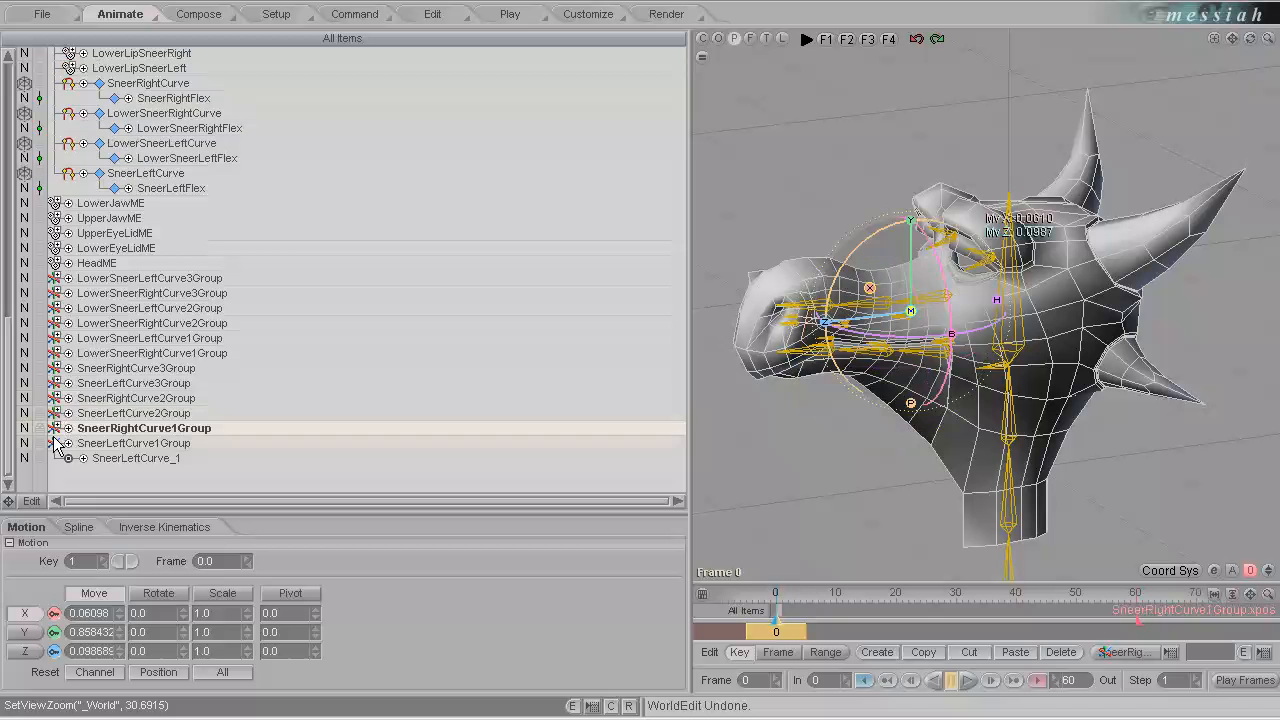
pyautogui.click(55, 443)
# Collapse the Dragon hierarchy and the four sneer curves under PM_Head so their child items are tucked away.
pyautogui.click(137, 292)
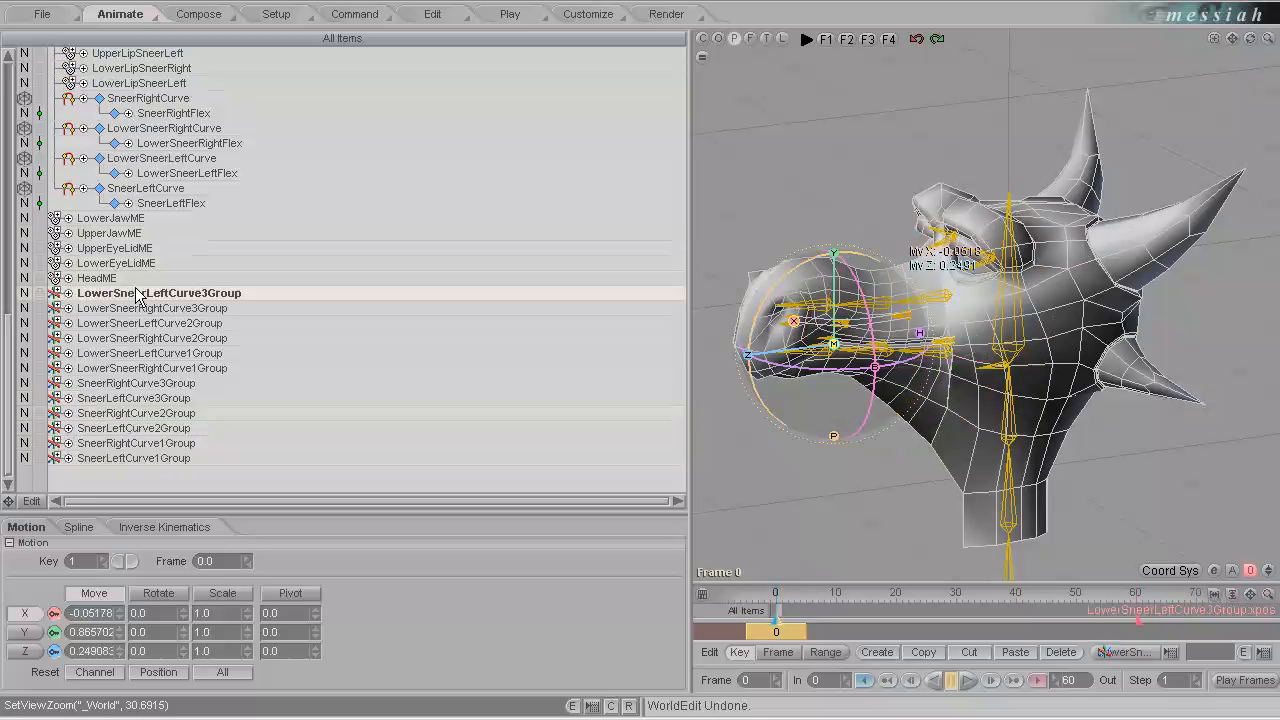
pyautogui.keyDown('shift'); pyautogui.click(129, 460); pyautogui.keyUp('shift')
pyautogui.scroll(5, 172, 198)
pyautogui.scroll(-4, 174, 198)
pyautogui.scroll(6, 171, 192)
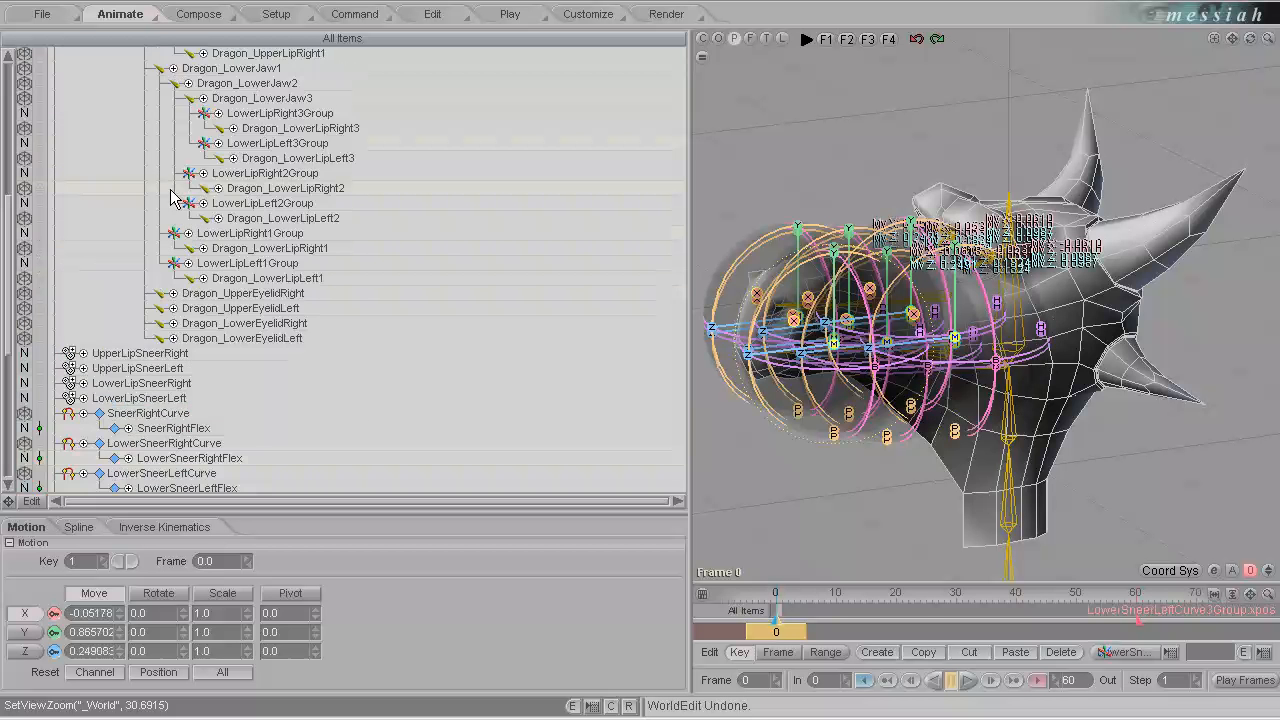
pyautogui.scroll(5, 172, 198)
pyautogui.click(69, 84)
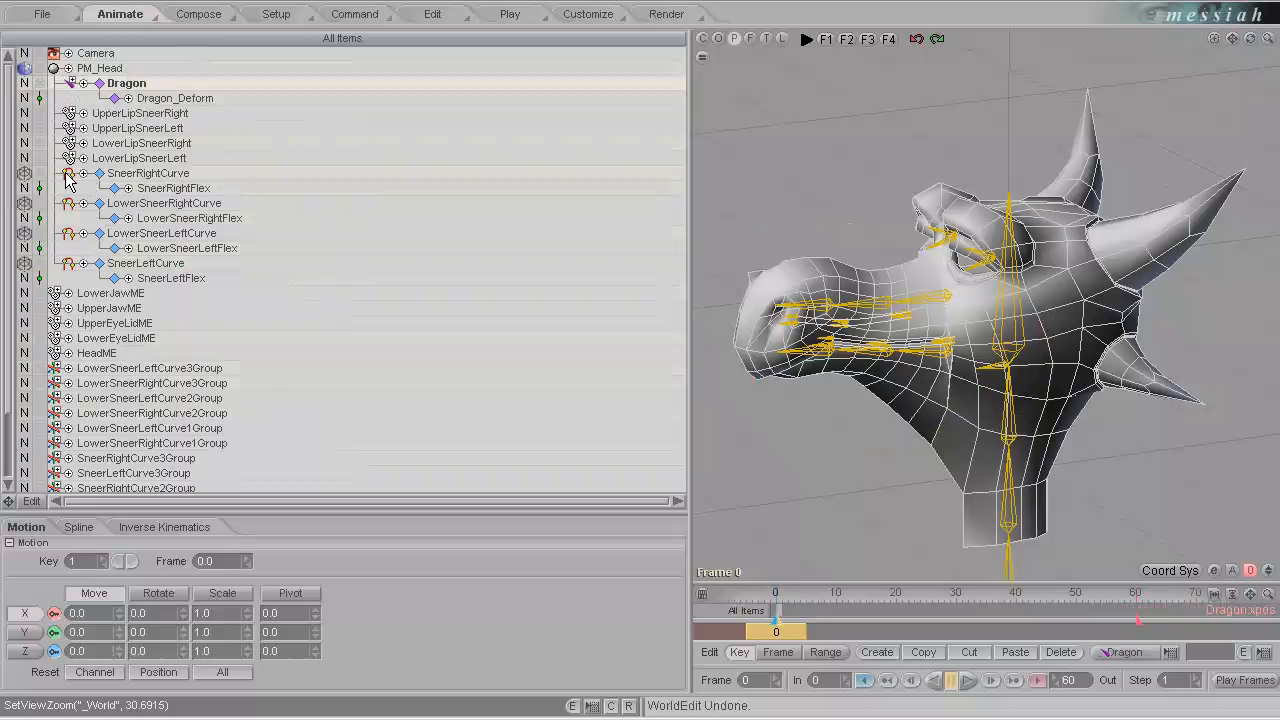
pyautogui.click(97, 173)
pyautogui.click(101, 189)
pyautogui.click(101, 204)
pyautogui.click(100, 219)
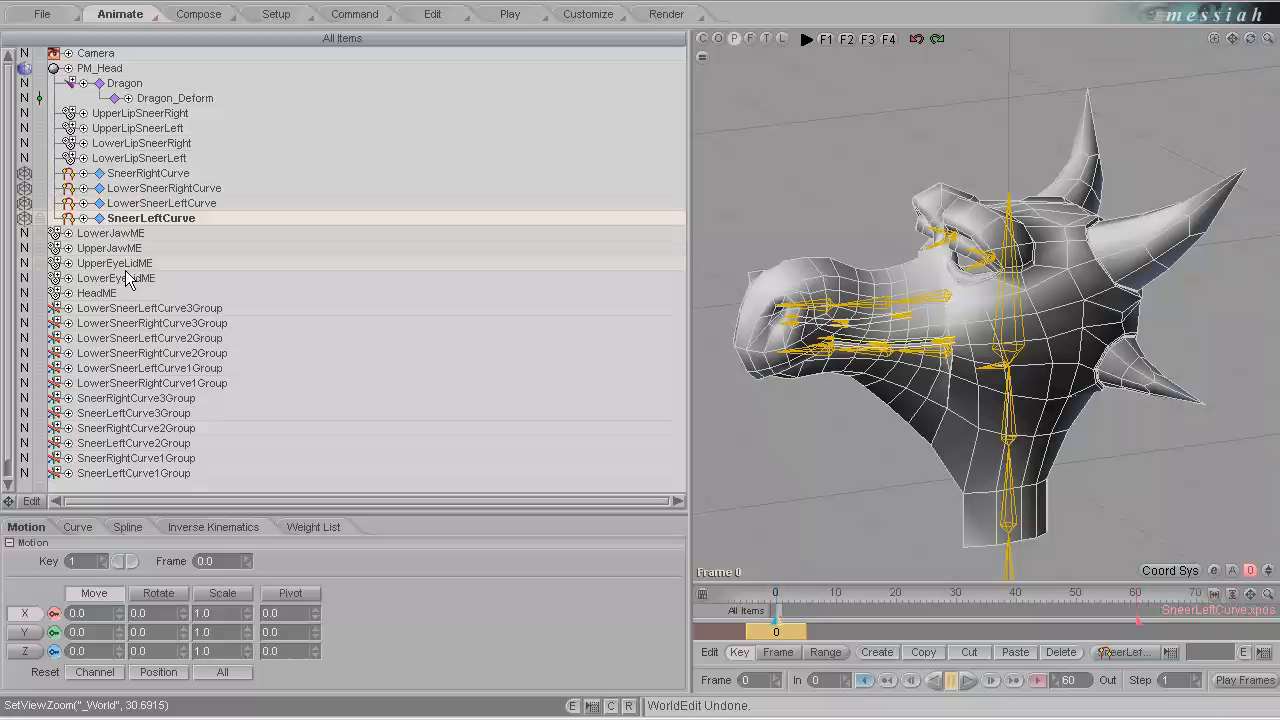
# Parent all twelve sneer curve groups, from LowerSneerLeftCurve3Group to SneerLeftCurve1Group, to PM_Head.
pyautogui.click(130, 308)
pyautogui.keyDown('shift'); pyautogui.click(138, 474); pyautogui.keyUp('shift')
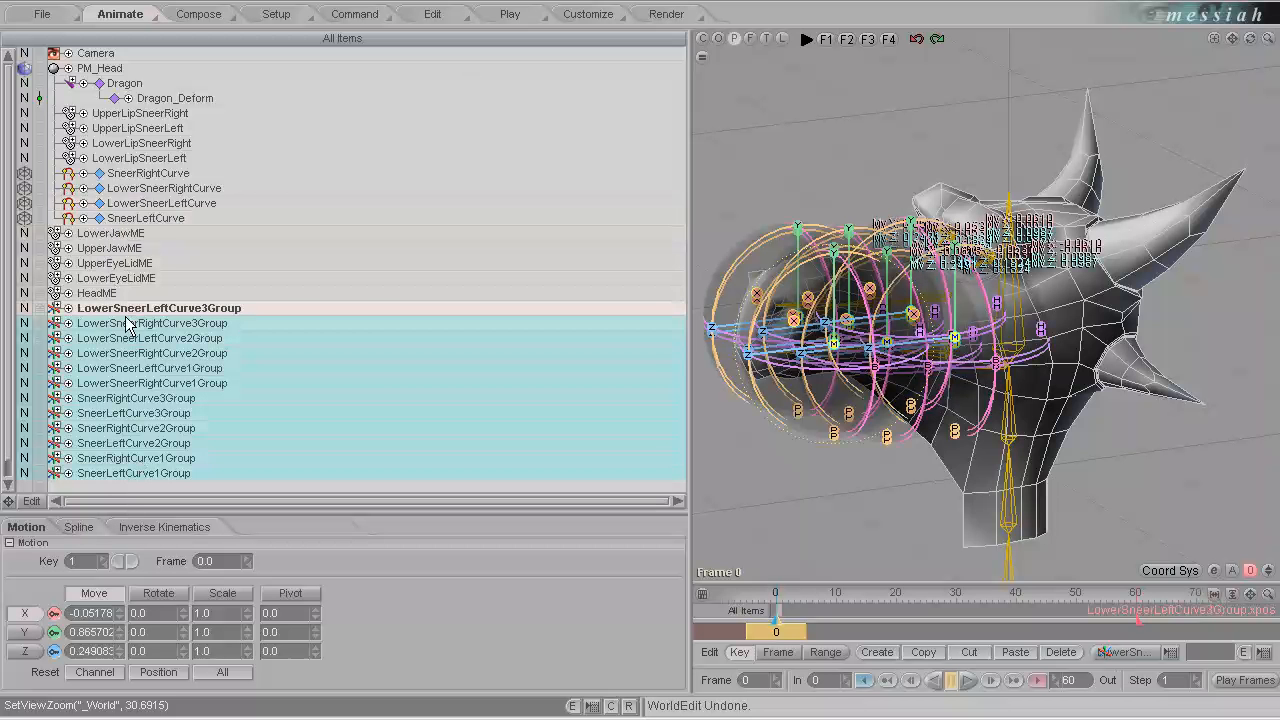
pyautogui.press('p')
pyautogui.click(104, 70)
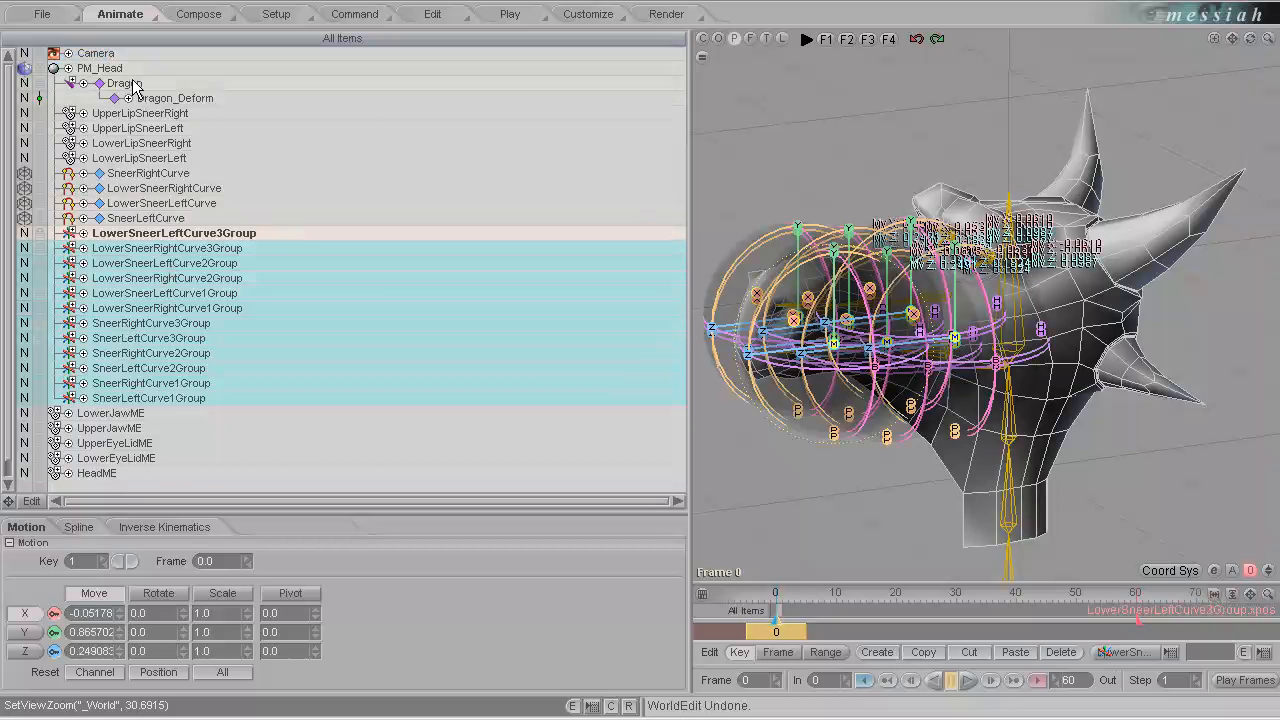
# Expand Dragon, collapse Dragon_Body and unparent it to the root of the item list.
pyautogui.click(128, 84)
pyautogui.click(70, 83)
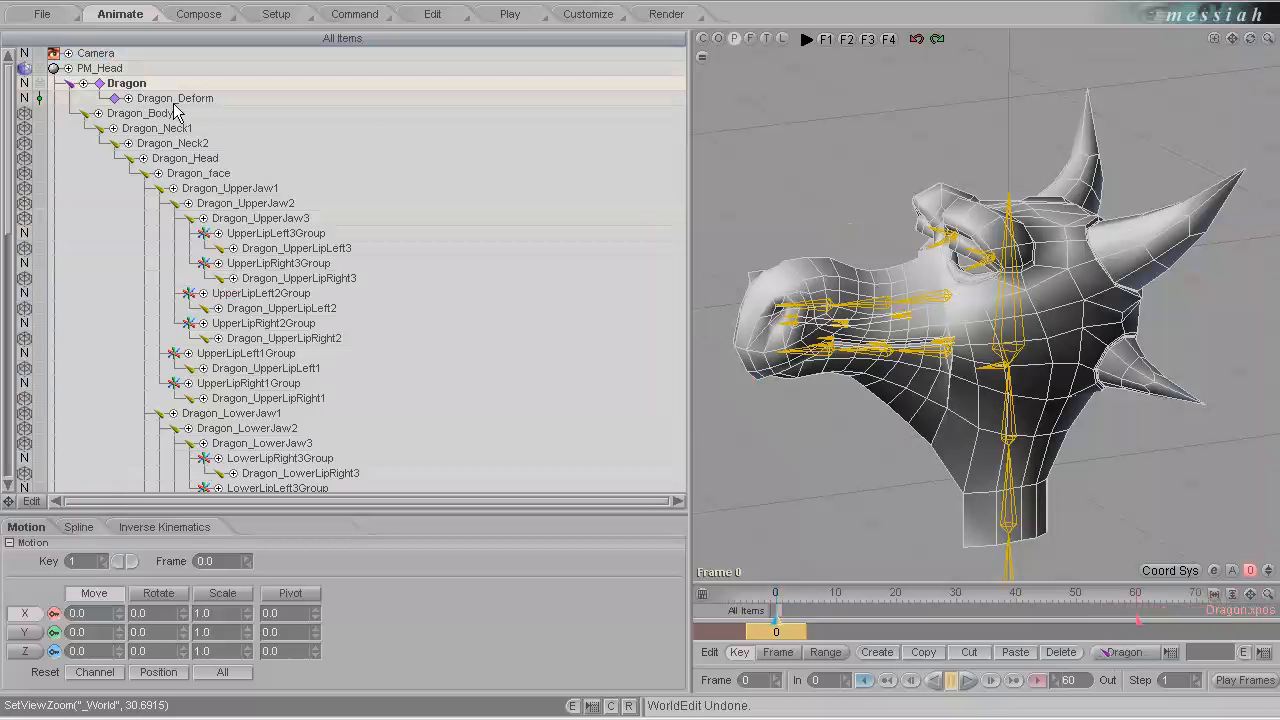
pyautogui.click(86, 114)
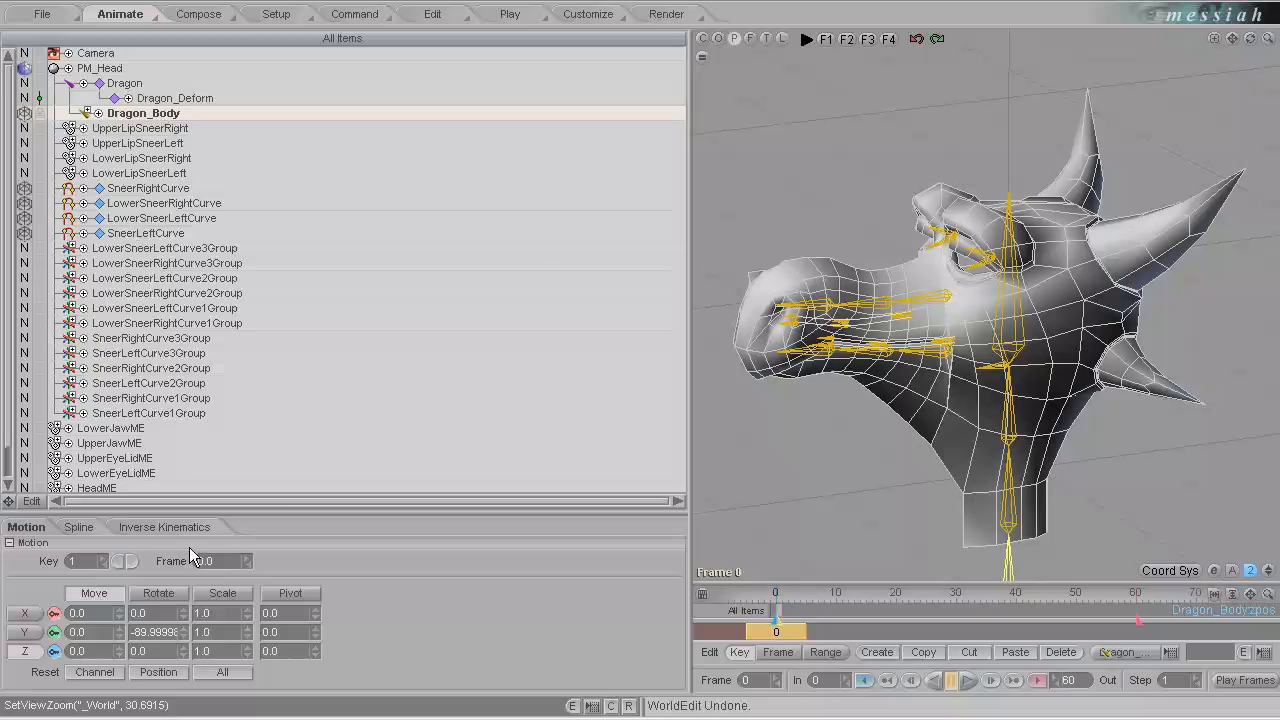
# Parent LowerJawME, UpperJawME, UpperEyeLidME, LowerEyeLidME and HeadME to PM_Head.
pyautogui.click(122, 384)
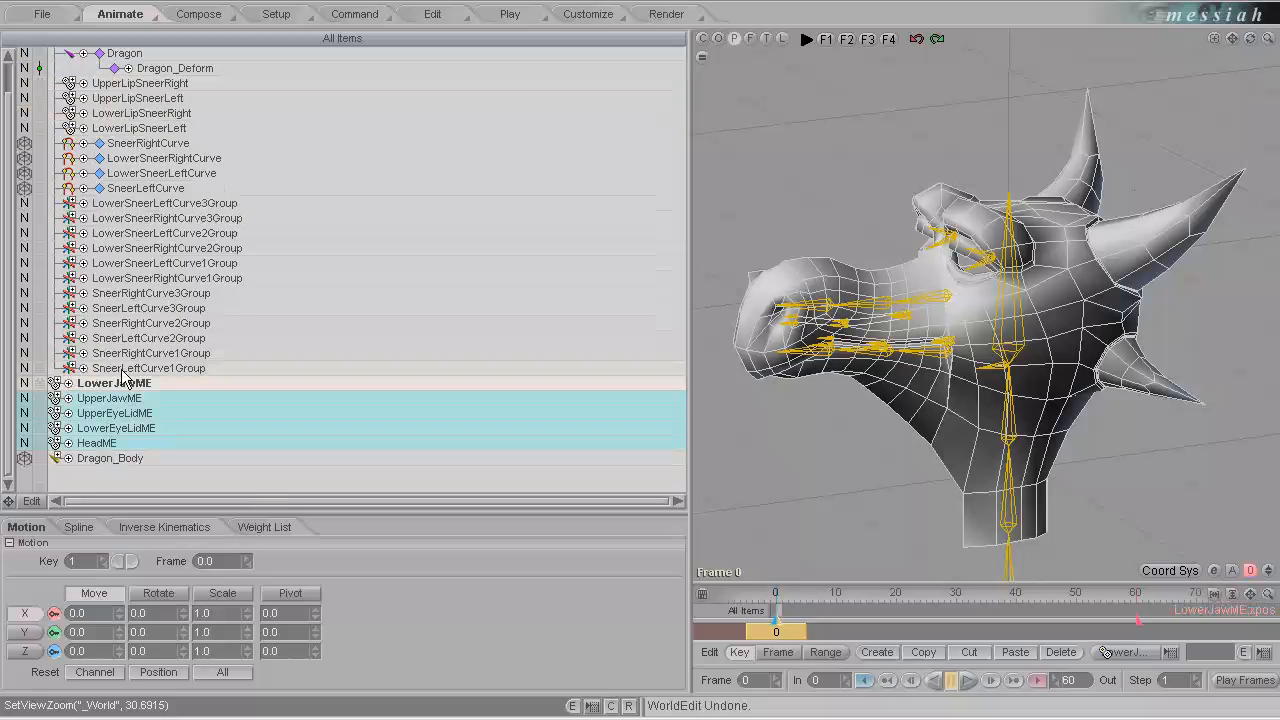
pyautogui.scroll(2, 122, 373)
pyautogui.moveTo(97, 88); pyautogui.dragTo(106, 70)
# Collapse PM_Head, expand the Dragon_Body bone hierarchy and select Dragon_Head.
pyautogui.click(53, 71)
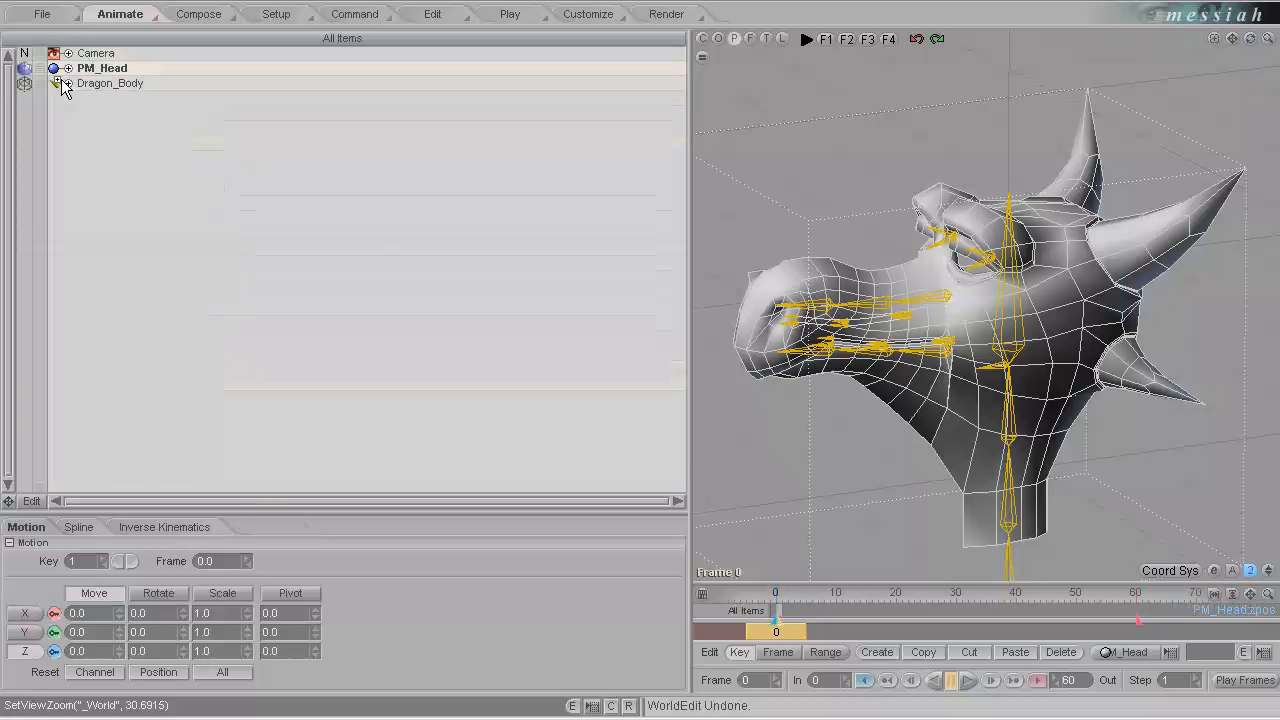
pyautogui.click(56, 84)
pyautogui.click(395, 129)
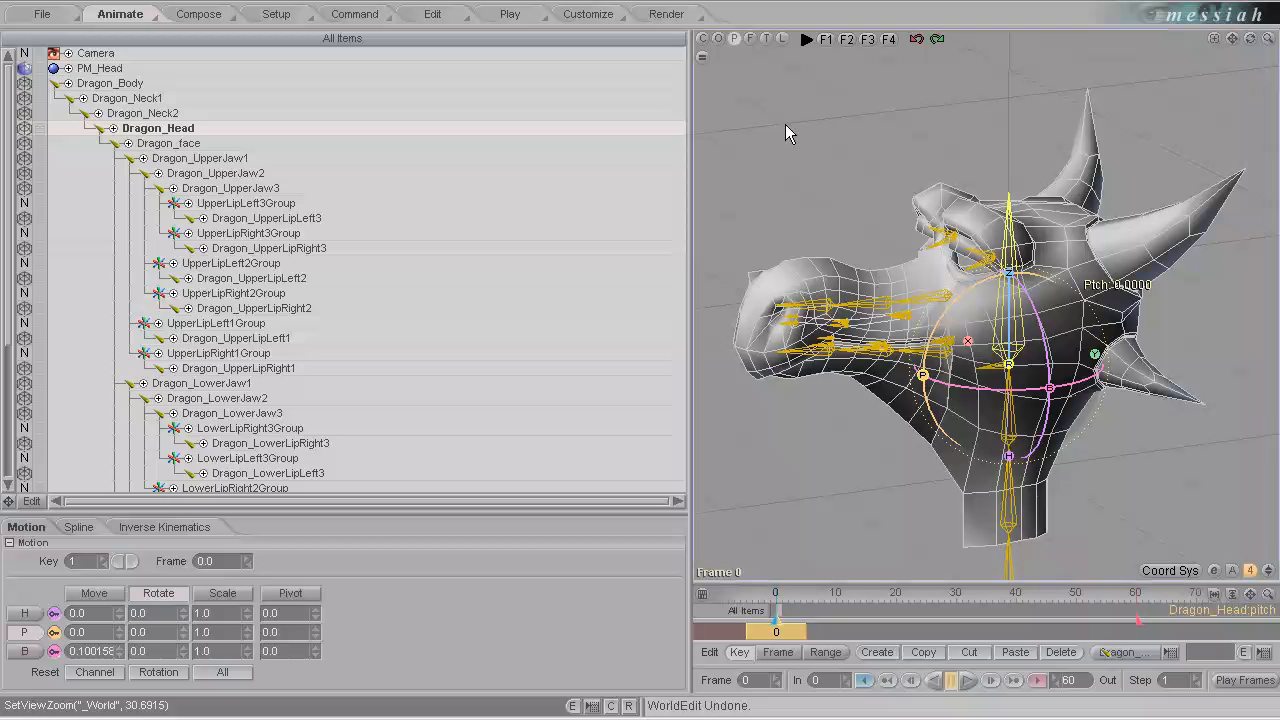
# Start saving the scene under a new name in the scenes folder, using LocalControls5.fxs as the base name.
pyautogui.click(42, 14)
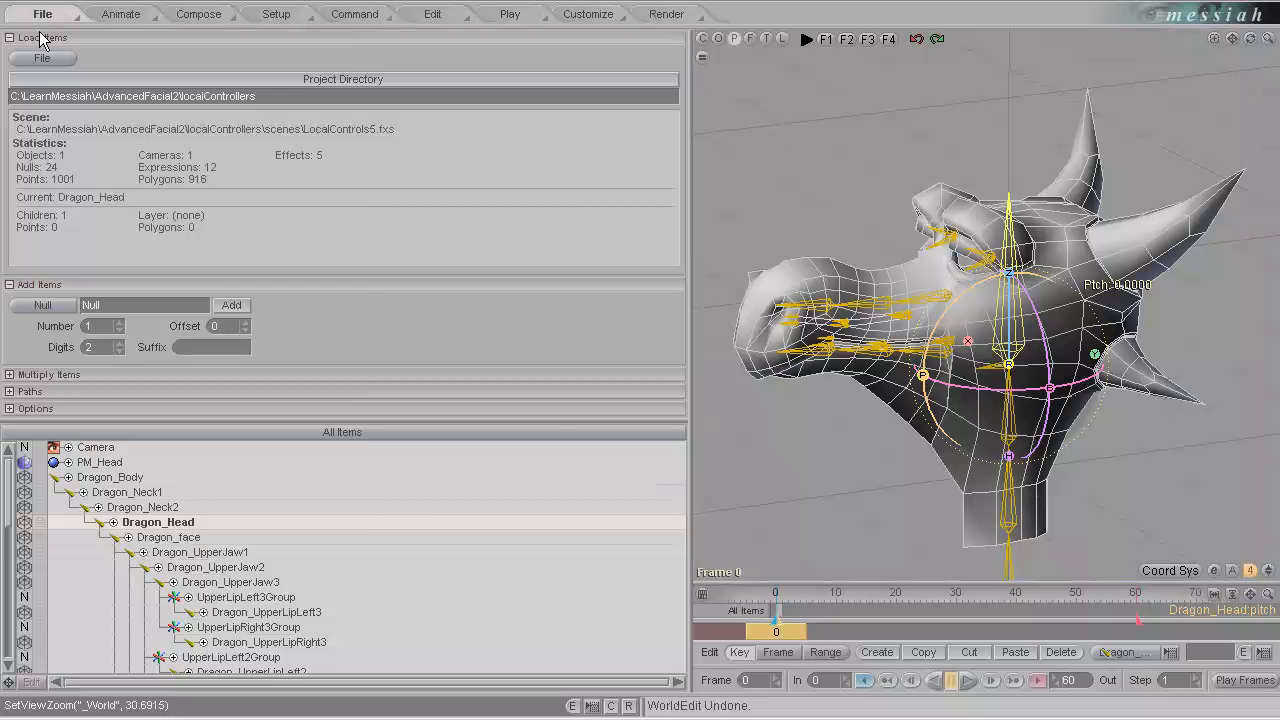
pyautogui.click(42, 58)
pyautogui.click(172, 196)
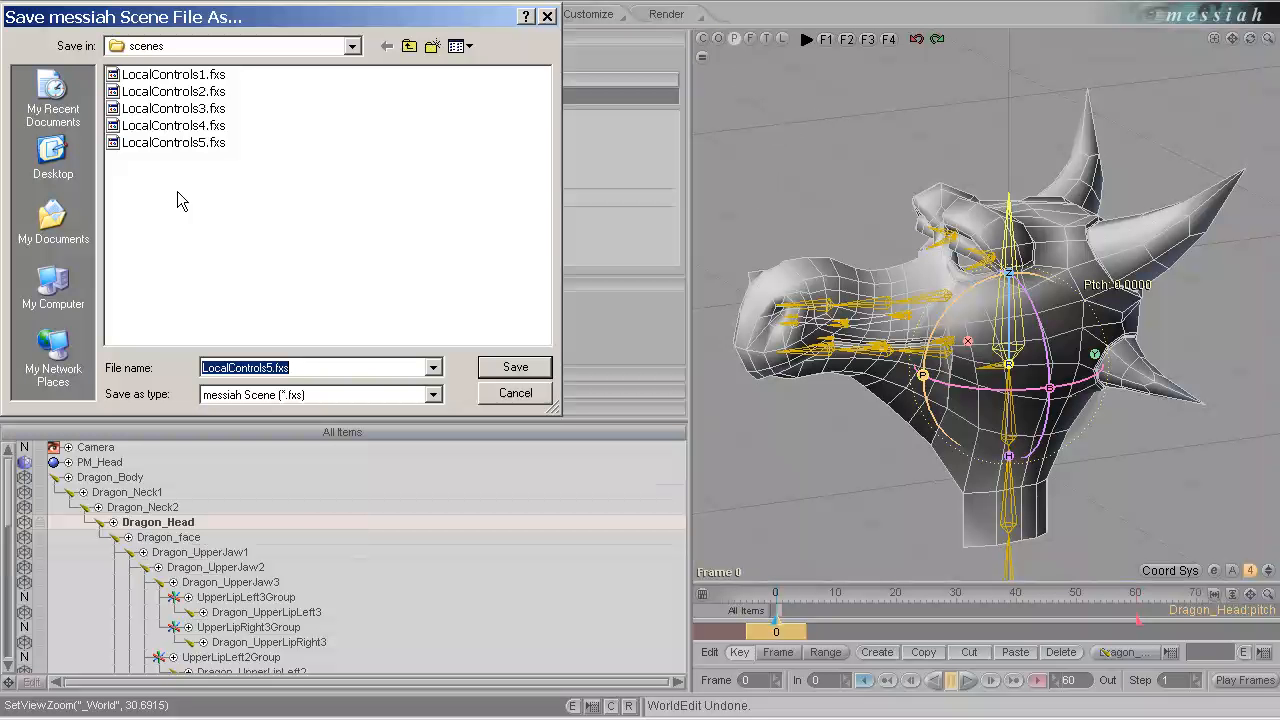
pyautogui.click(224, 144)
pyautogui.click(270, 367)
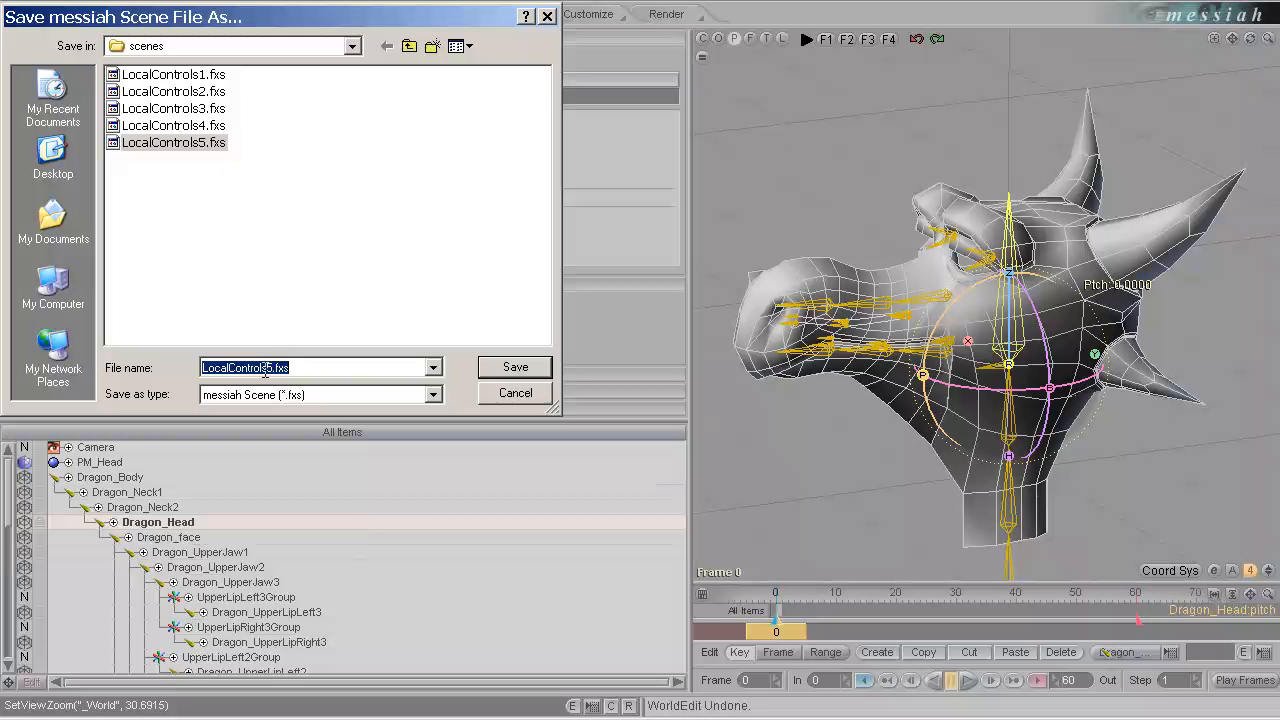